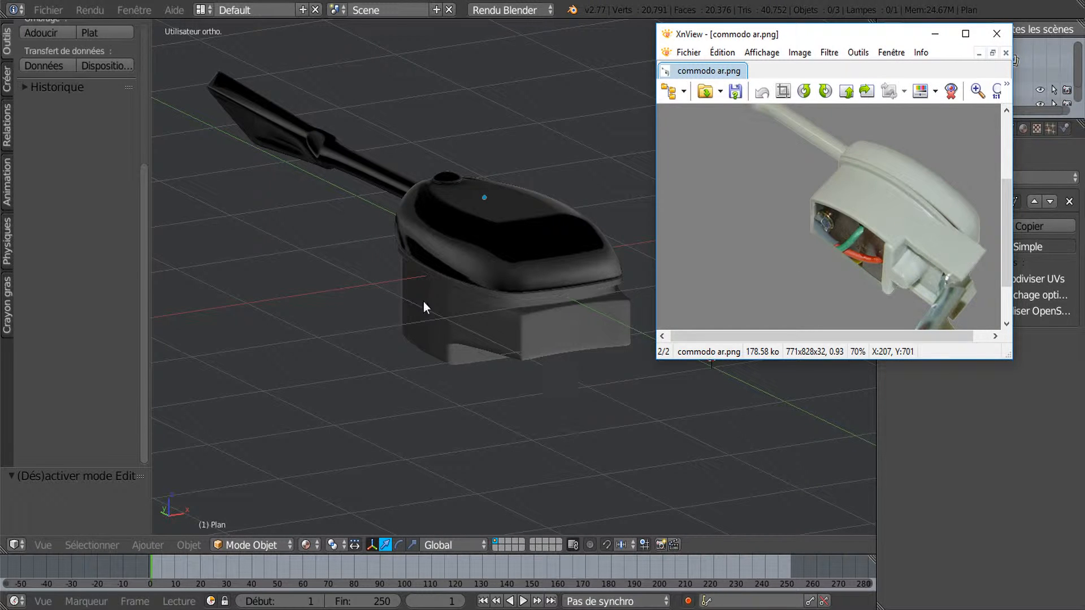
Select the stalk and cover object and open its mesh in Edit Mode
middle_drag(558, 321, 590, 350)
click(1071, 1)
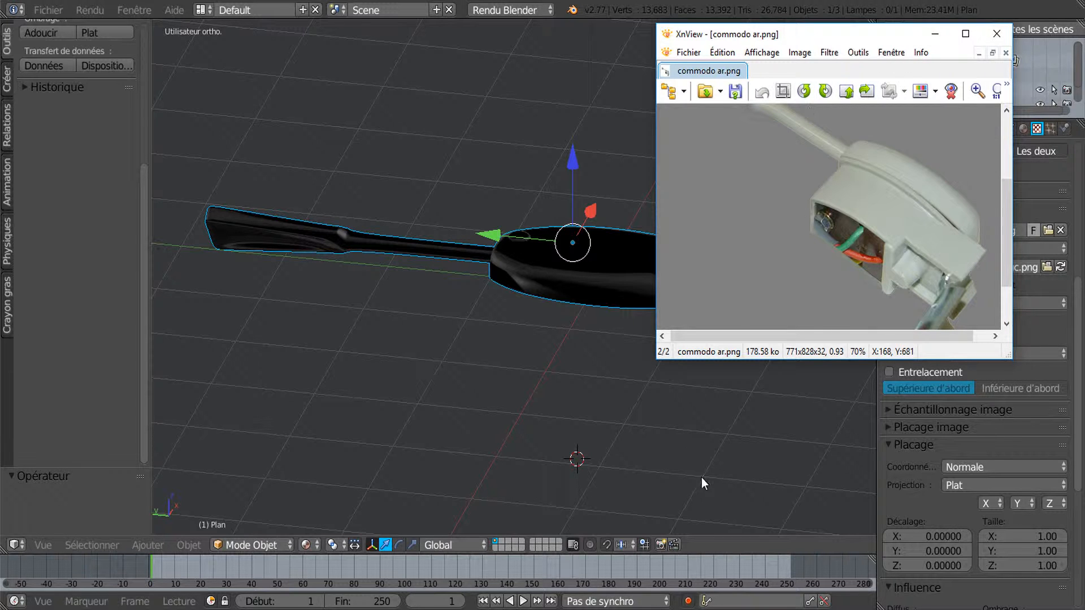
click(572, 363)
middle_drag(572, 363, 639, 278)
key(Tab)
Switch the viewport to solid shading and compare the cover's bottom rim with the commodo ar.png reference photo
scroll(683, 355, up, 2)
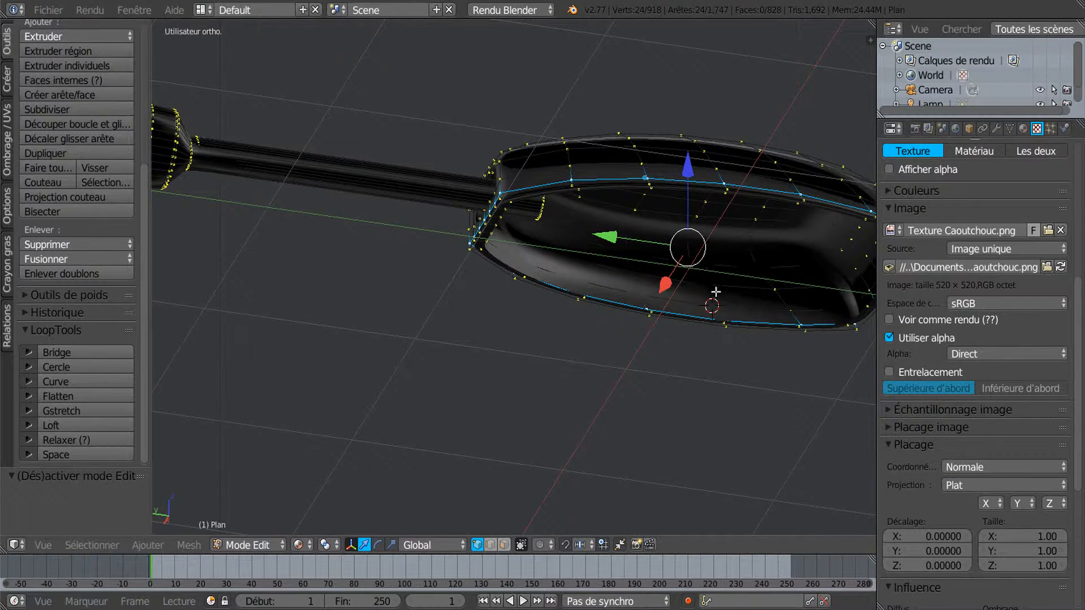
middle_drag(723, 295, 654, 370)
middle_drag(719, 355, 722, 318)
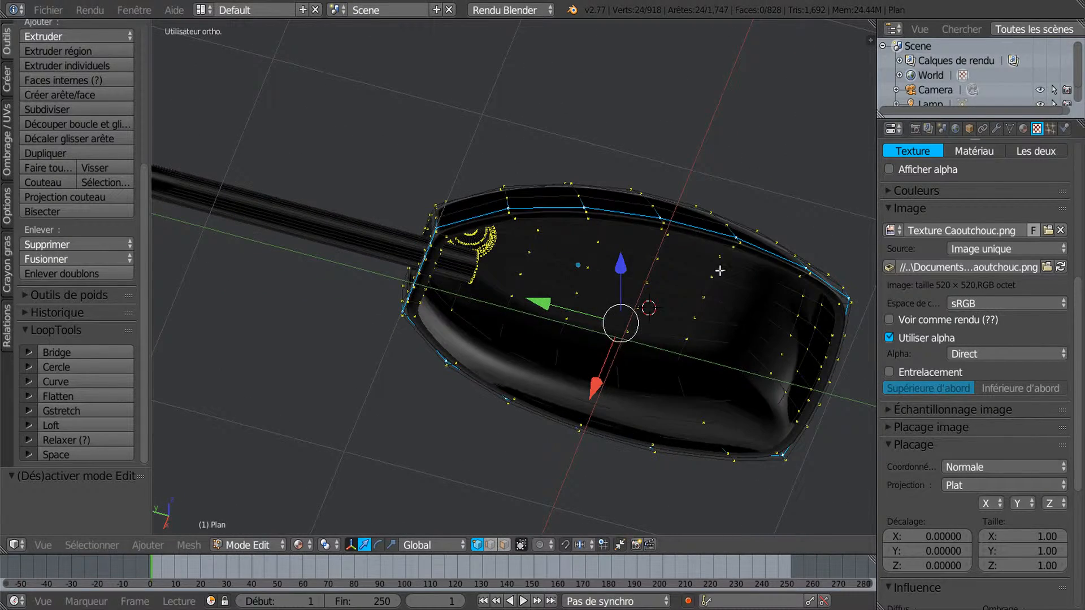
scroll(703, 232, up, 2)
scroll(636, 194, up, 1)
middle_drag(652, 244, 609, 335)
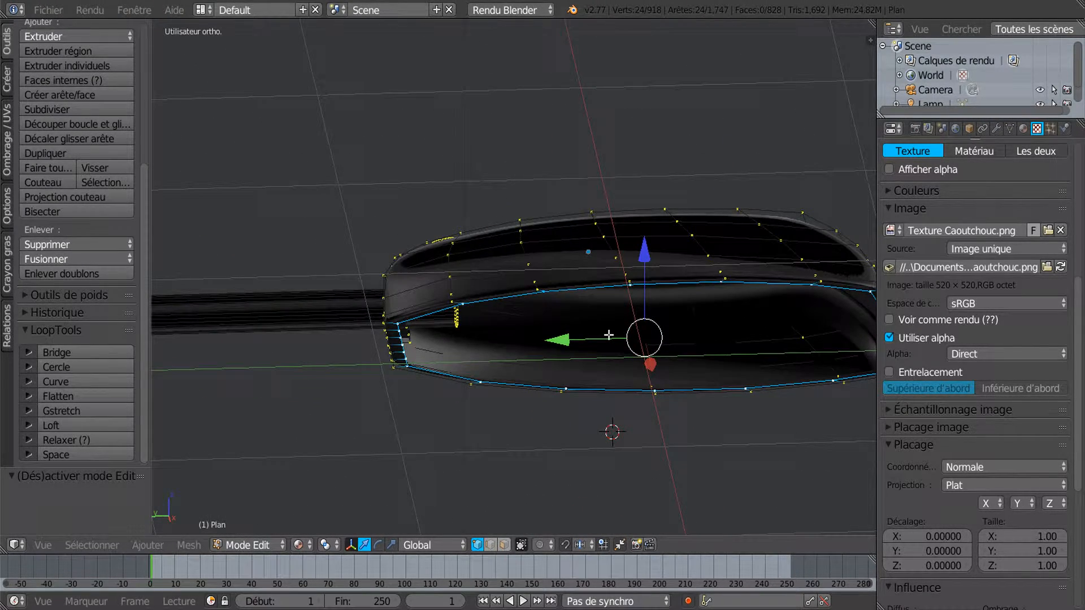
key(alt+z)
middle_drag(621, 319, 642, 375)
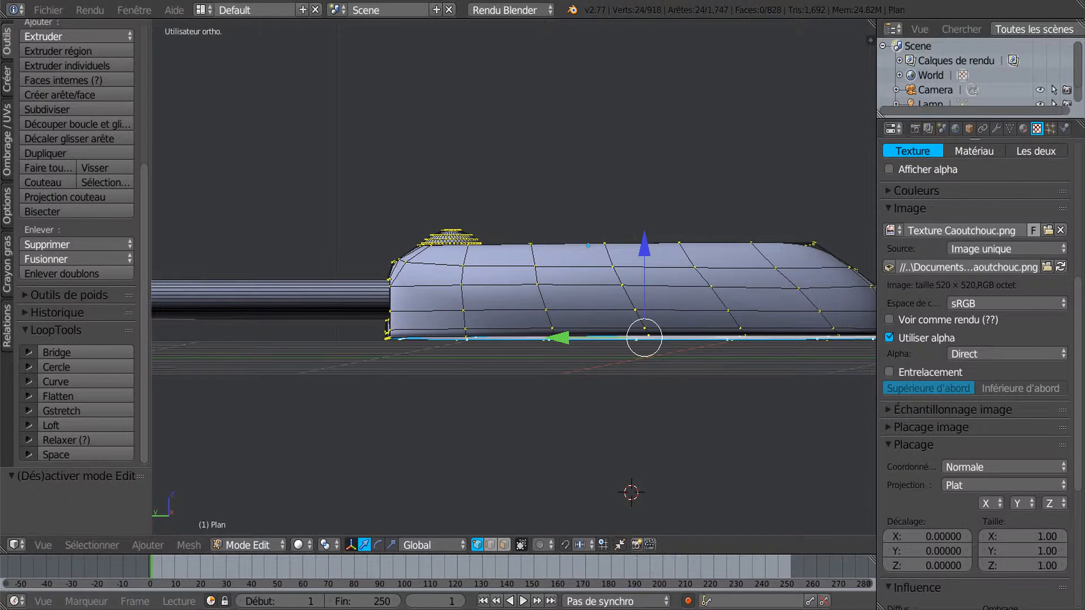
click(649, 603)
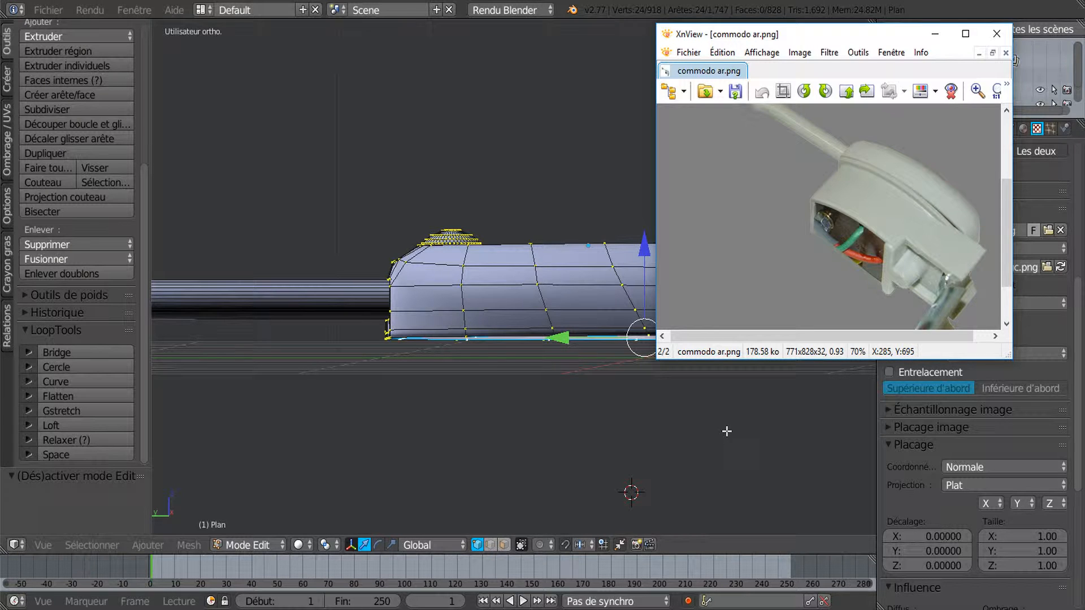
click(677, 431)
click(678, 430)
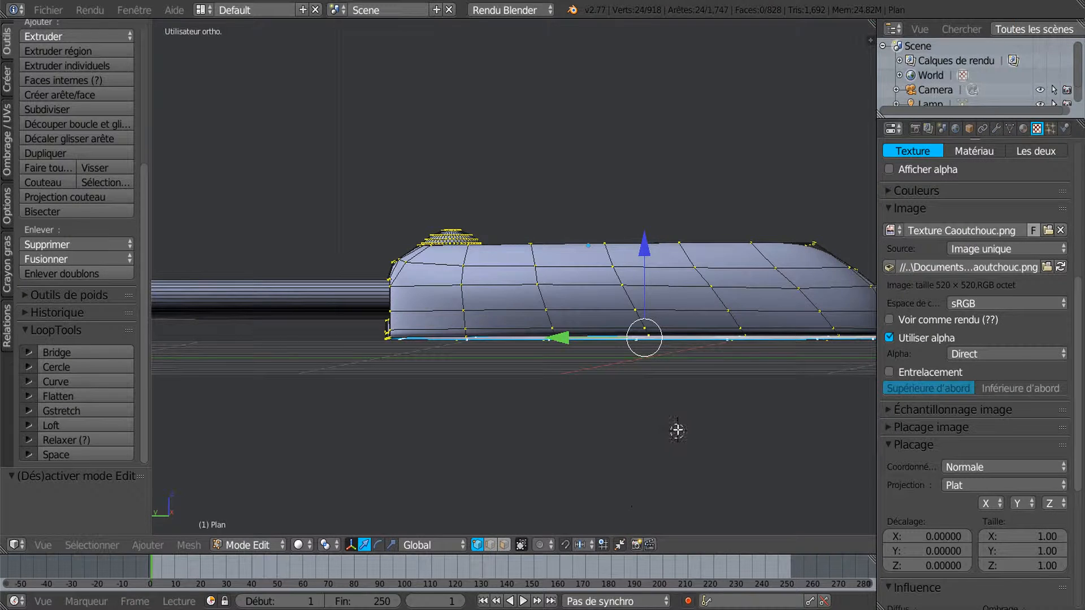
Try to lower the selected bottom rim loop slightly along Z
scroll(685, 421, down, 2)
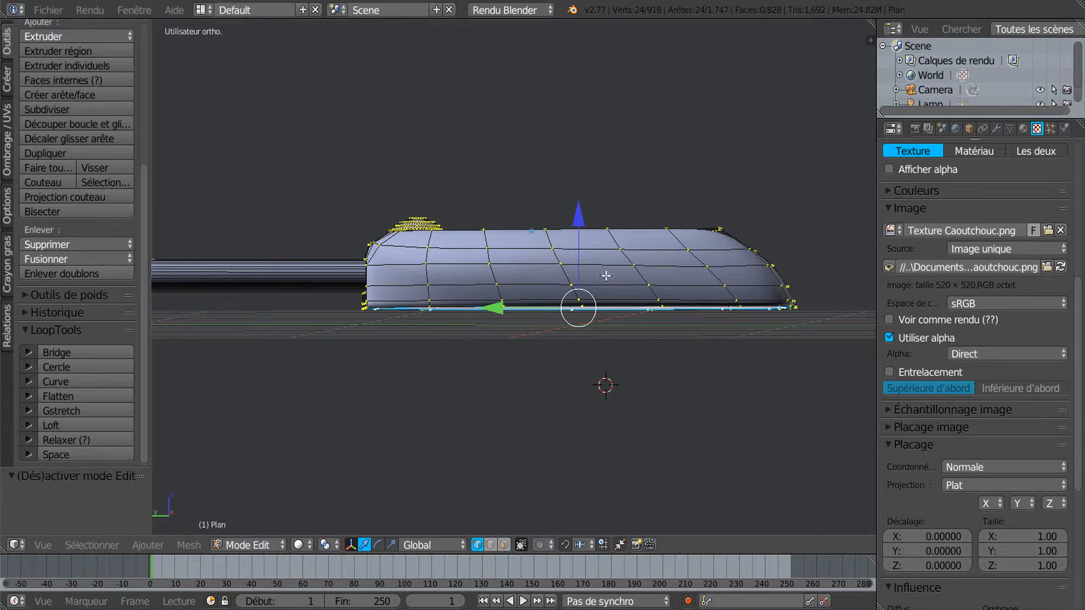
key(KP_3)
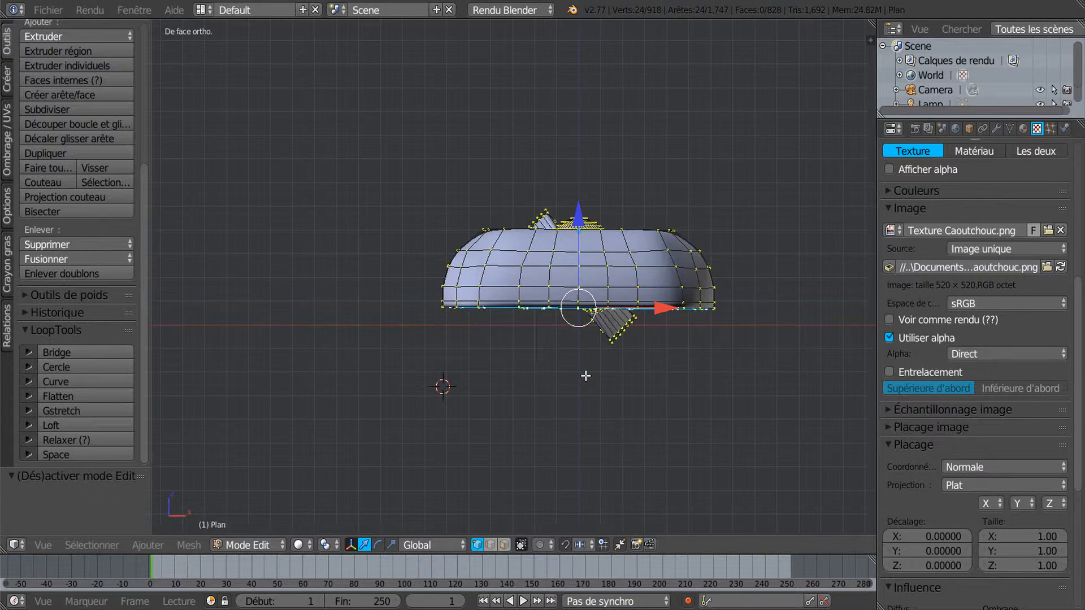
key(r)
click(585, 376)
drag(578, 220, 570, 337)
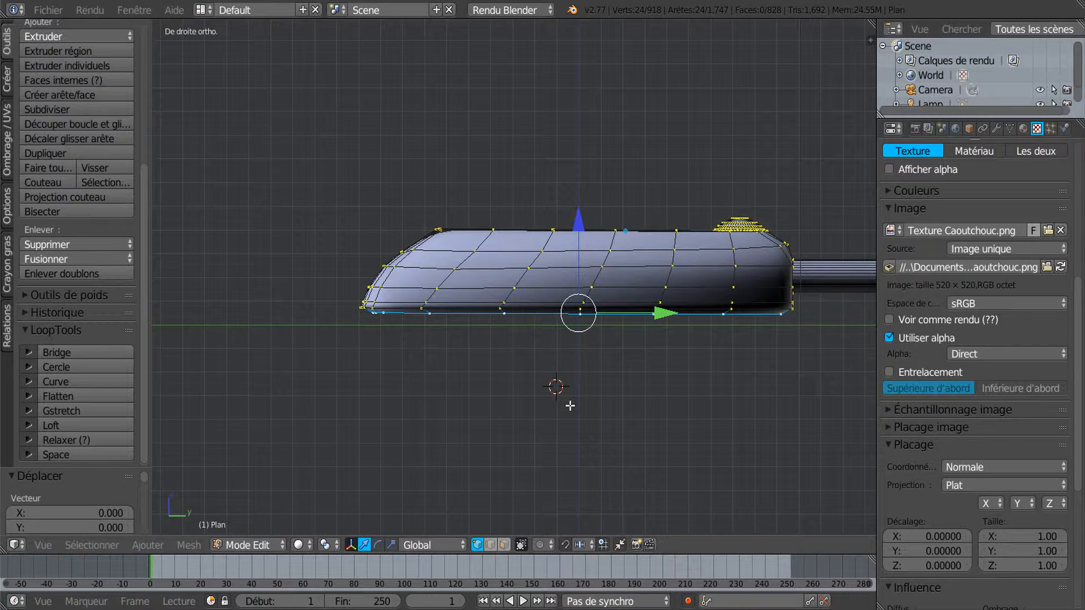
Extrude the cover's bottom rim loop and lower the new loop slightly along Z
key(e)
click(569, 402)
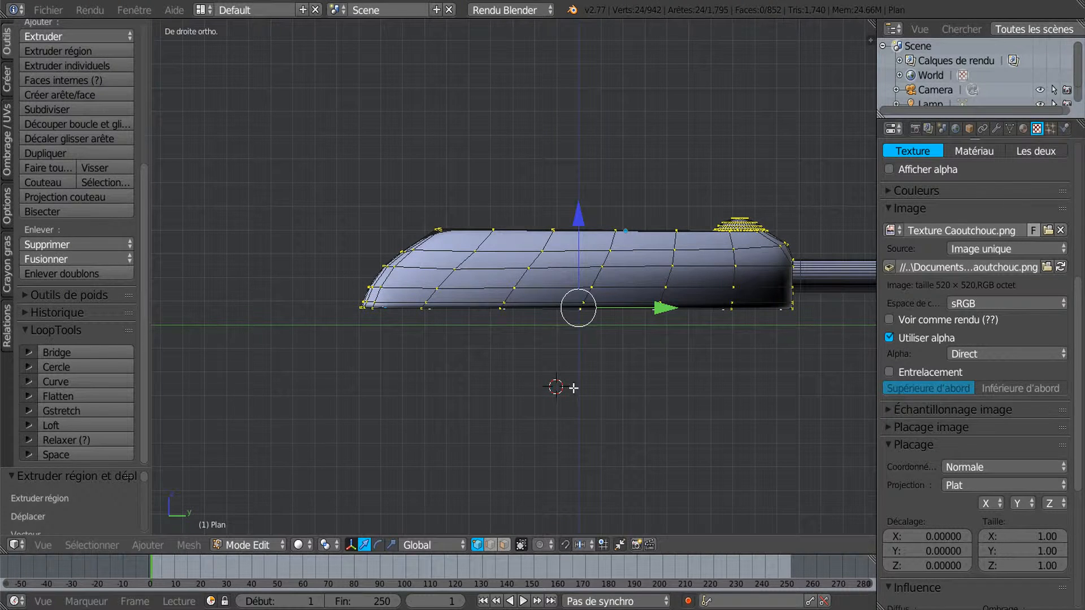
drag(579, 220, 579, 225)
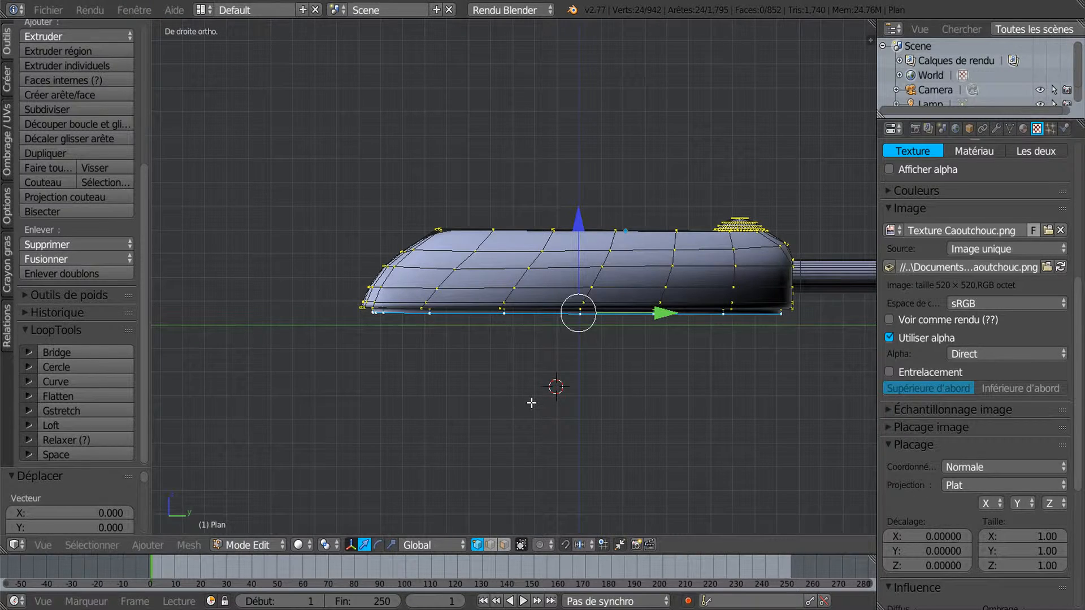
Try to extrude the lowered rim loop outward, scaling it to about 1.07
key(KP_7)
scroll(531, 403, down, 1)
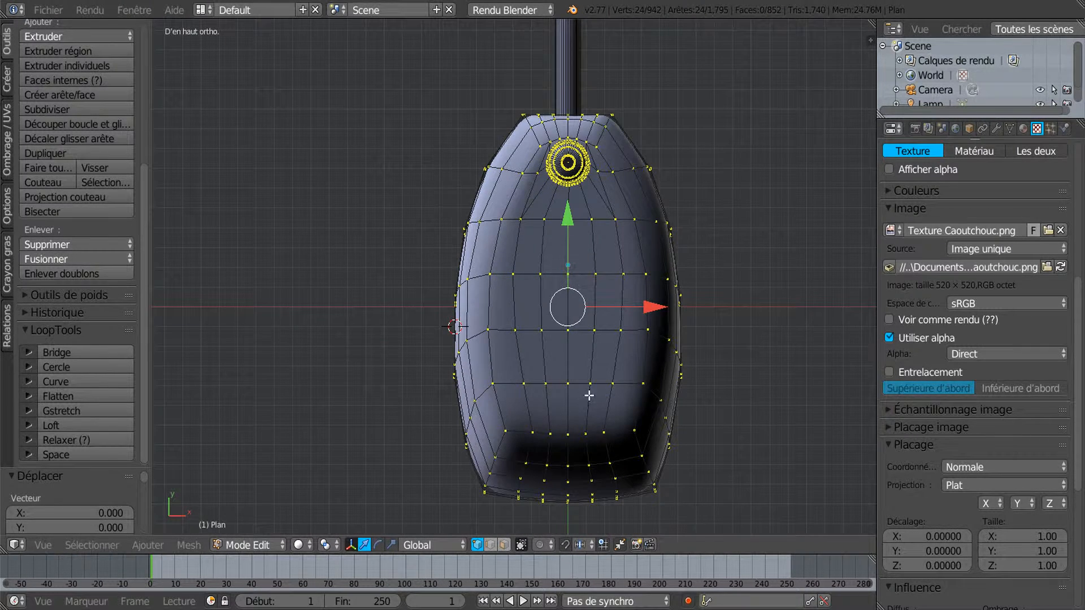
key(e)
key(s)
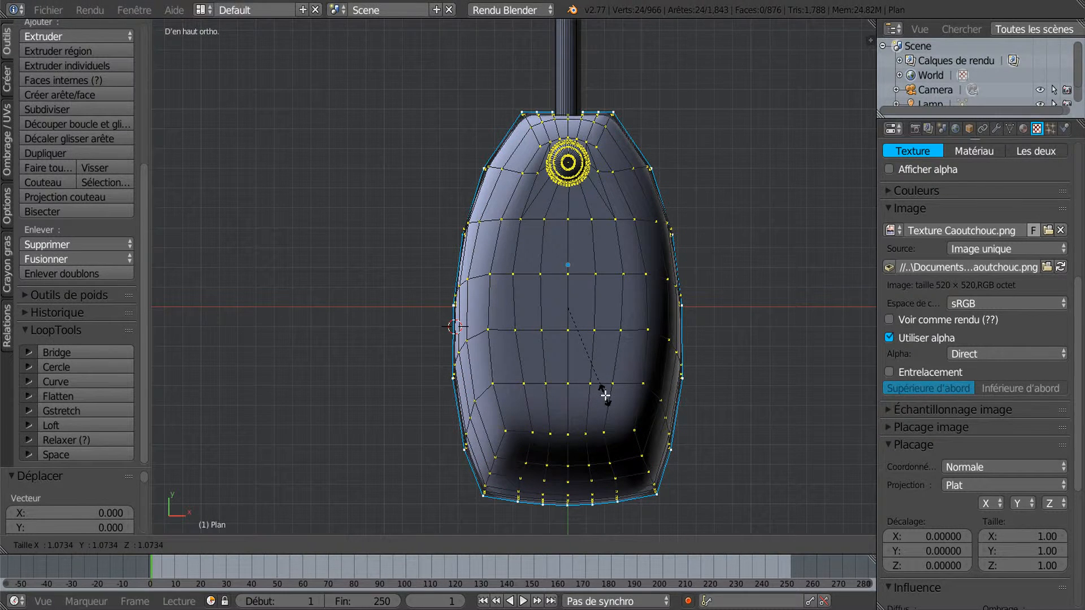
click(603, 396)
click(604, 395)
middle_drag(658, 405, 543, 307)
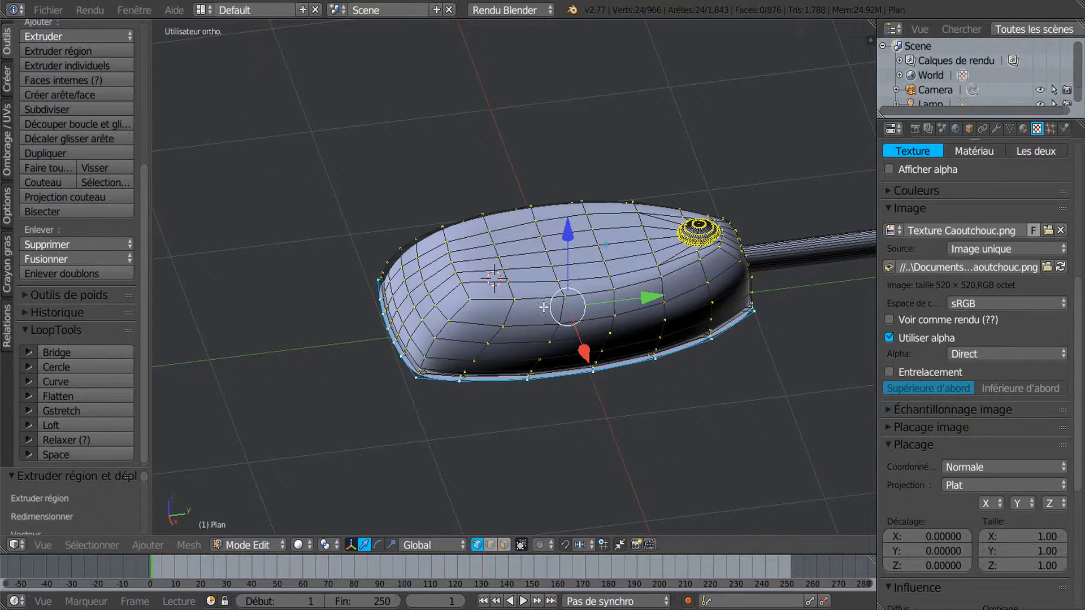
key(ctrl+z)
Duplicate the cover's bottom edge loop in place as the start of a separate base
middle_drag(569, 417, 635, 355)
scroll(619, 341, up, 2)
scroll(640, 348, up, 3)
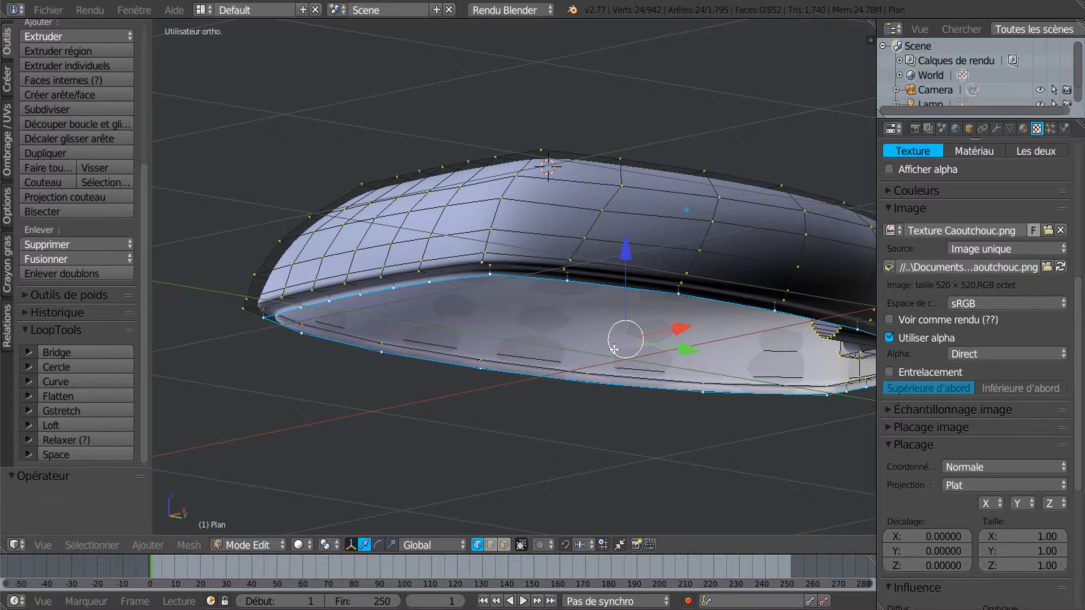
key(shift+d)
scroll(553, 427, down, 1)
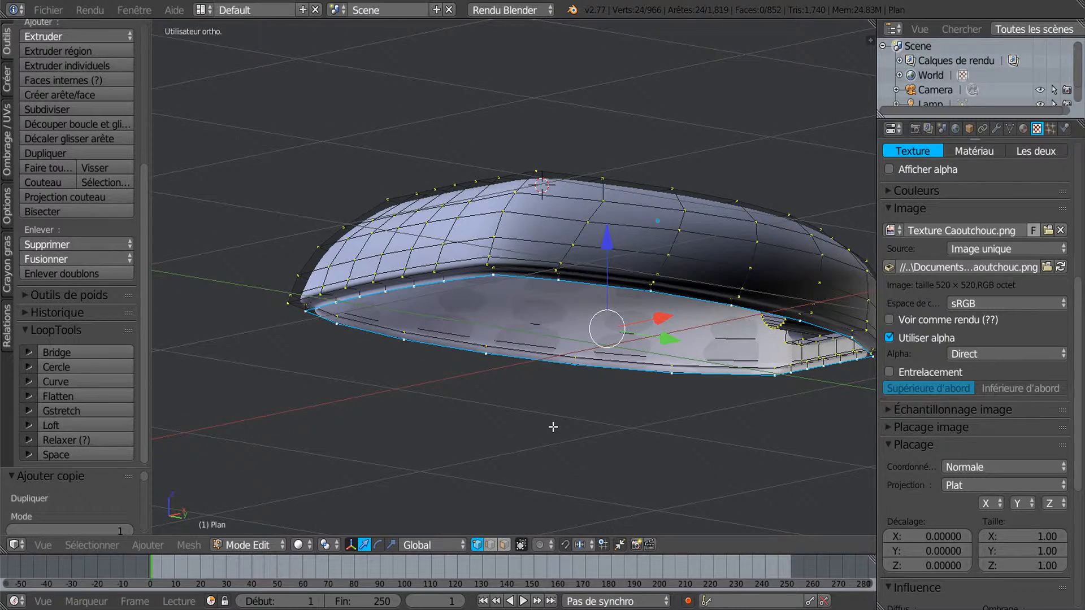
middle_drag(553, 426, 559, 451)
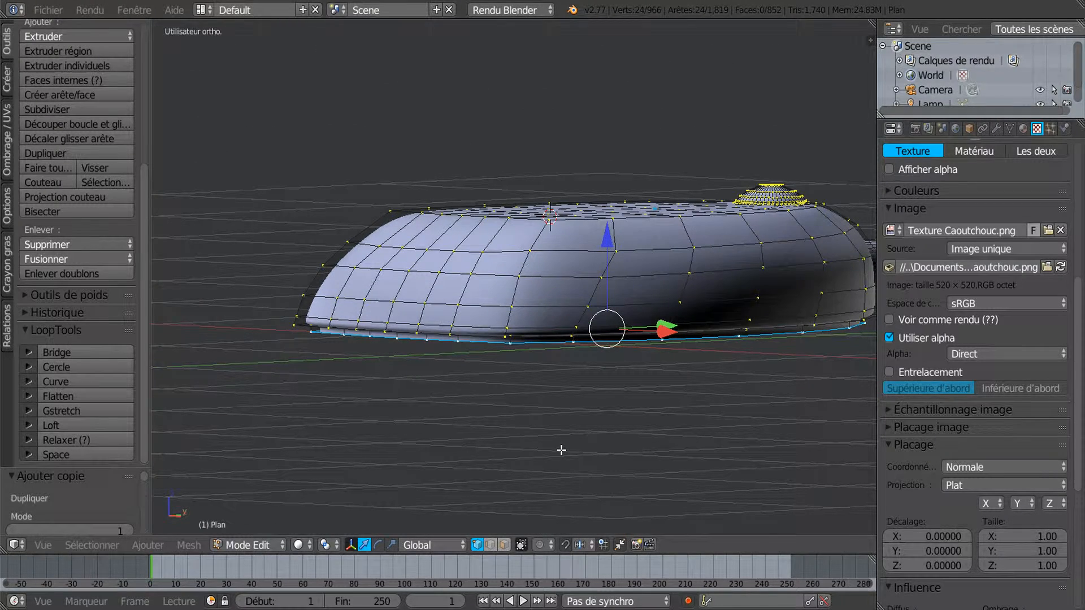
Extrude the duplicated loop outward from the top view, scaling it to about 1.08
key(KP_7)
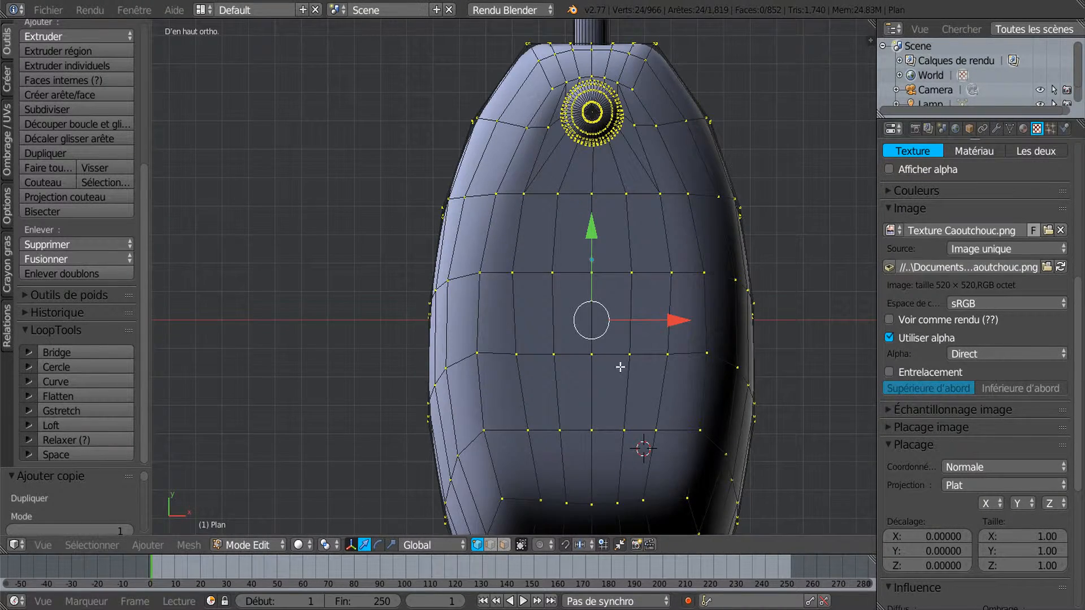
scroll(620, 368, down, 1)
shift+middle_drag(595, 362, 570, 357)
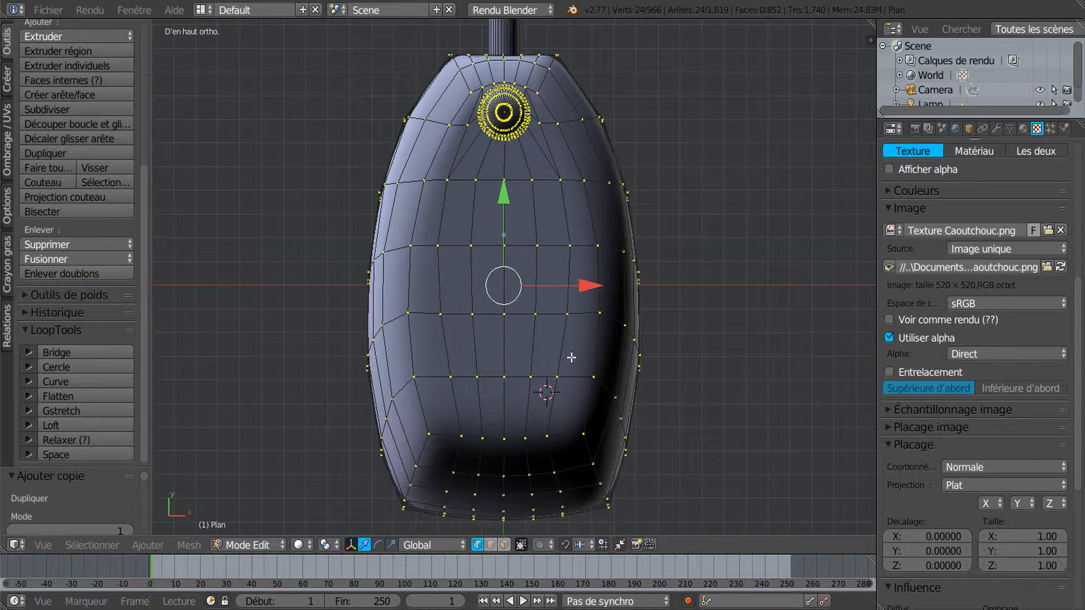
key(e)
key(s)
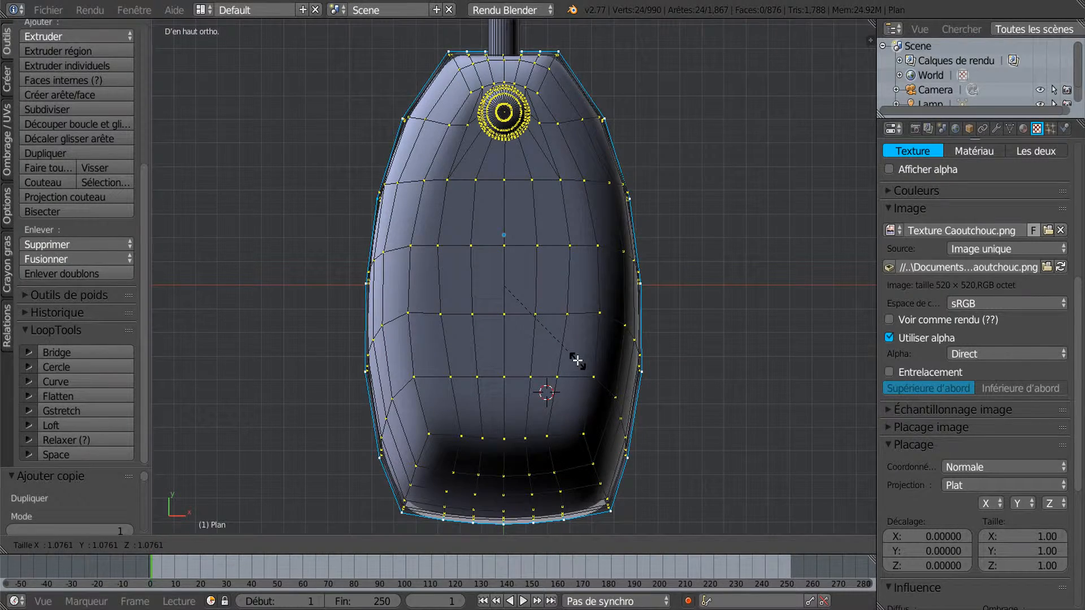
click(577, 361)
Extrude the widened loop downward along Z into a short side wall and adjust its height, following the commodo ar.png reference
middle_drag(676, 388, 579, 320)
scroll(507, 327, up, 4)
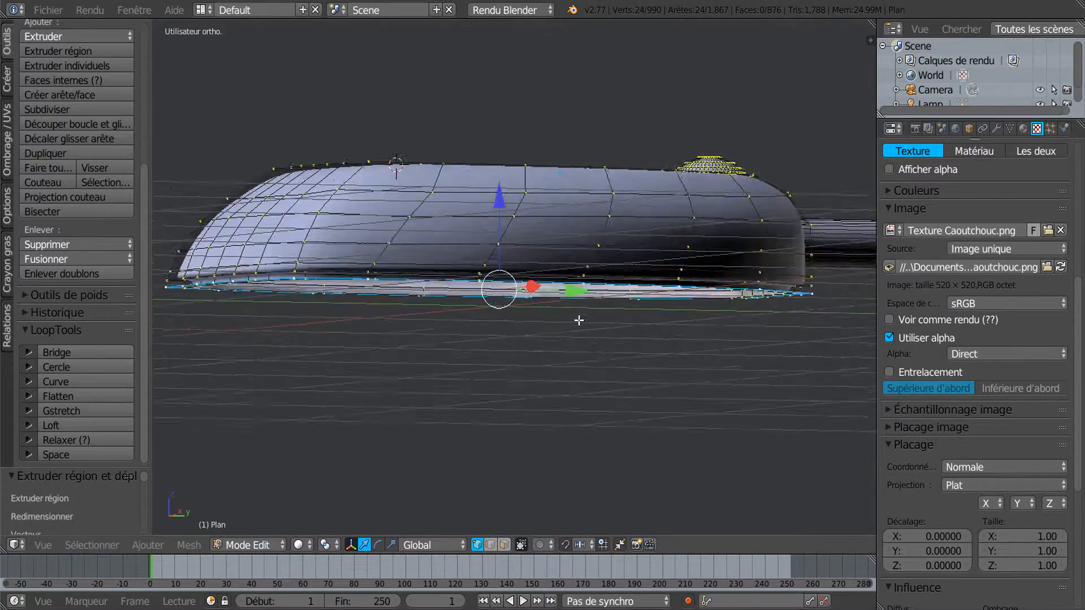
middle_drag(507, 330, 600, 335)
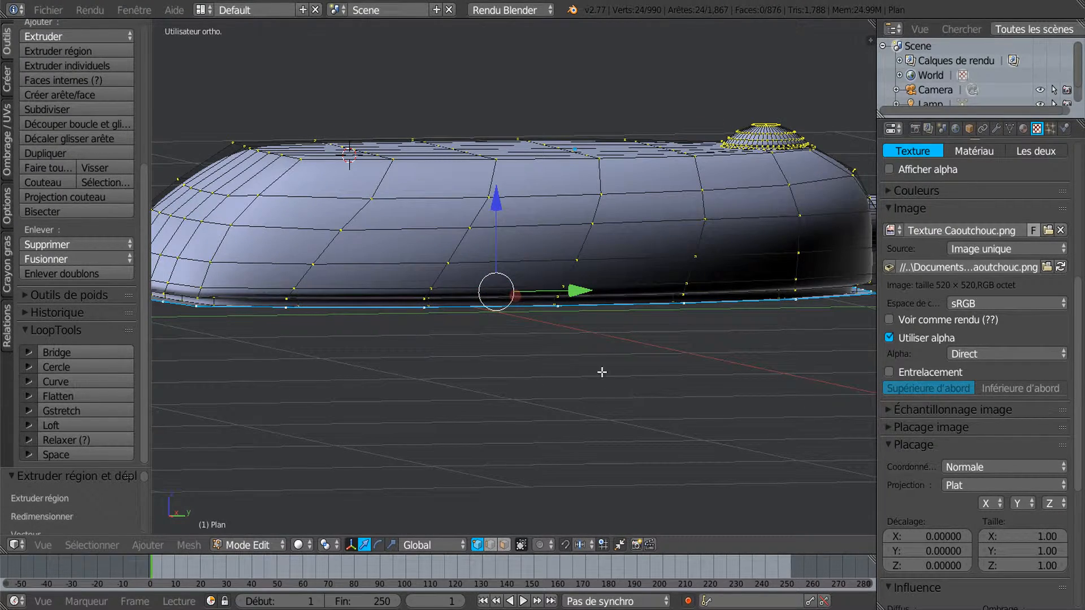
mouse_move(649, 608)
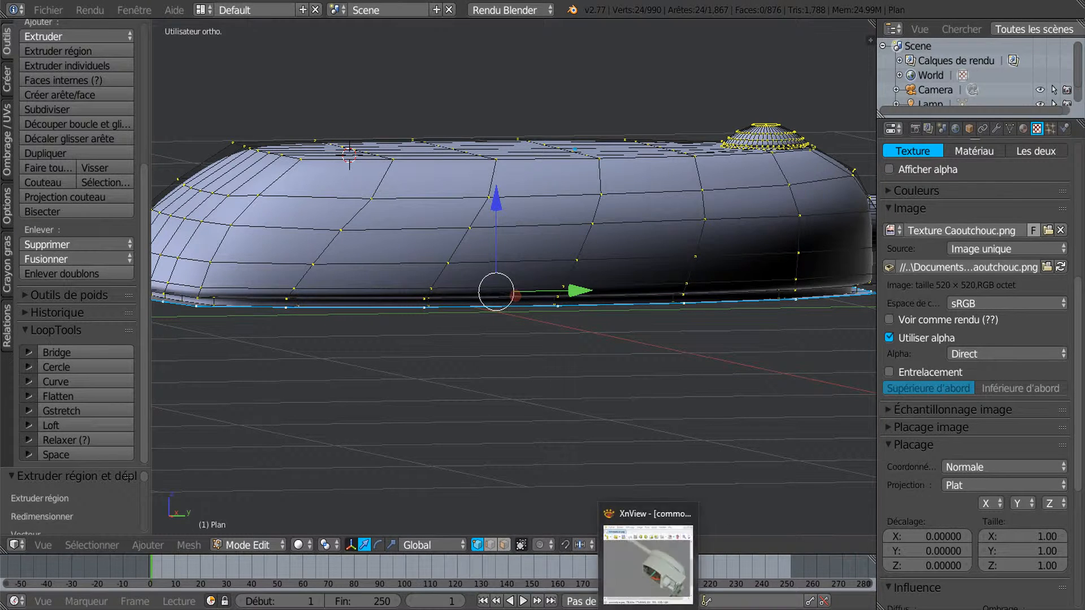
click(650, 554)
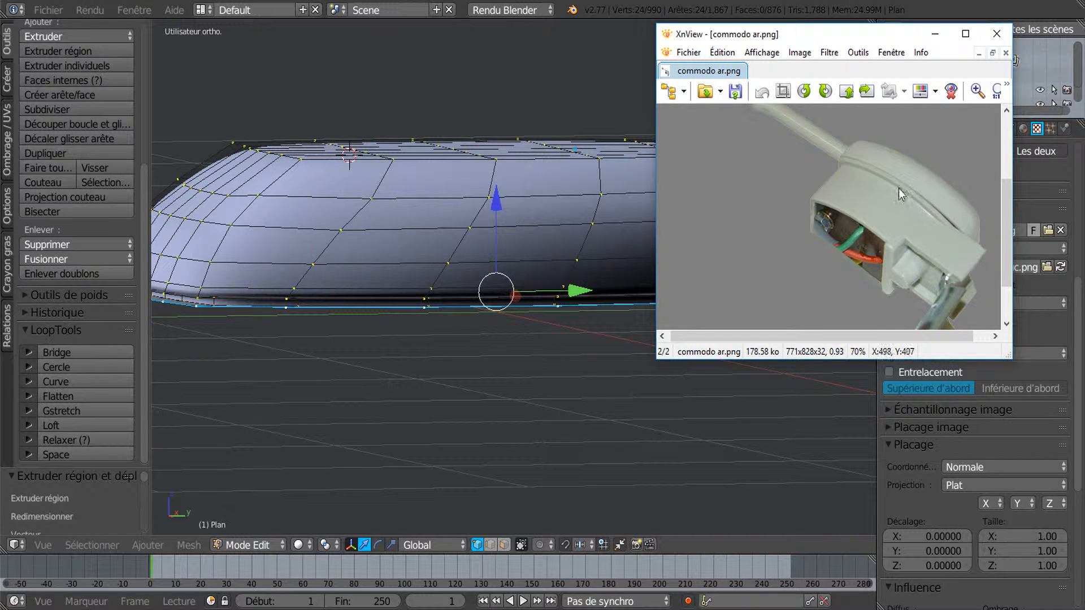
click(567, 424)
key(e)
right_click(568, 424)
drag(500, 207, 506, 229)
middle_drag(508, 307, 524, 376)
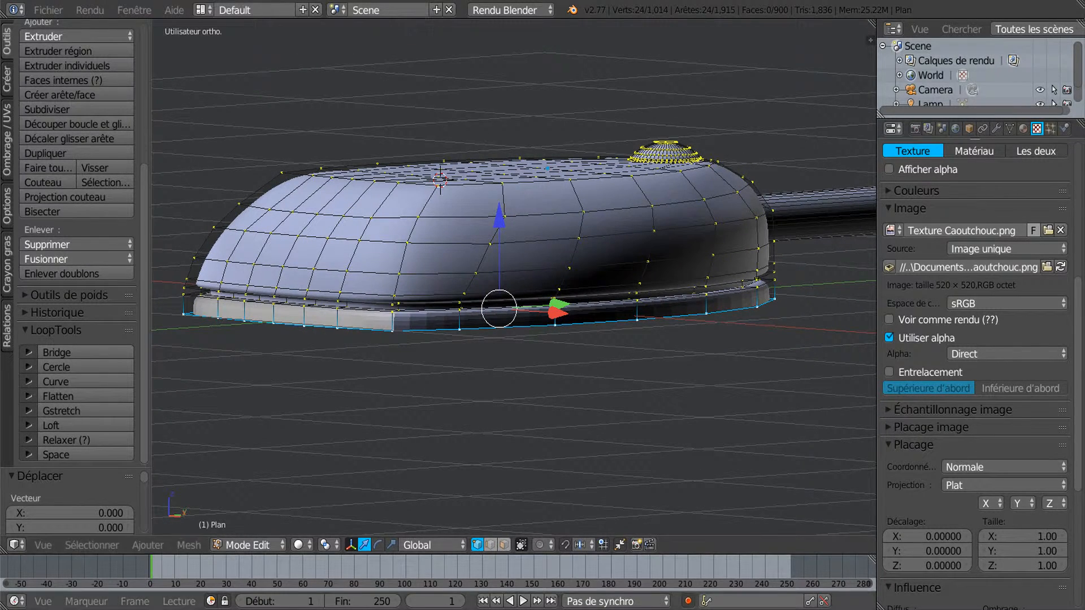
click(648, 593)
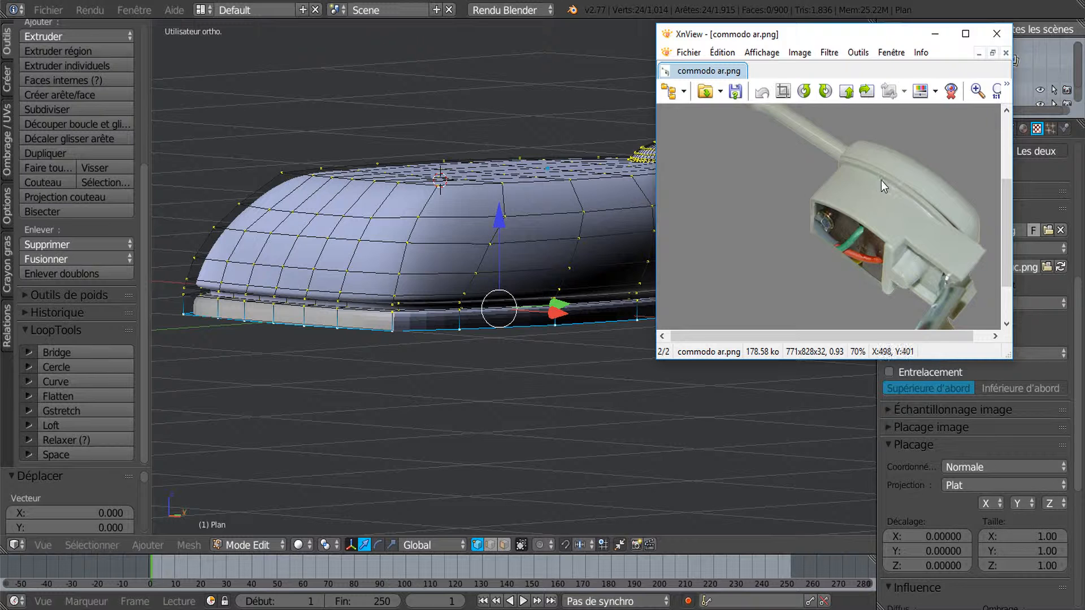
drag(500, 223, 503, 226)
Extrude the wall's lower edge loop inward, scaling it to about 0.90
key(KP_8)
key(KP_8)
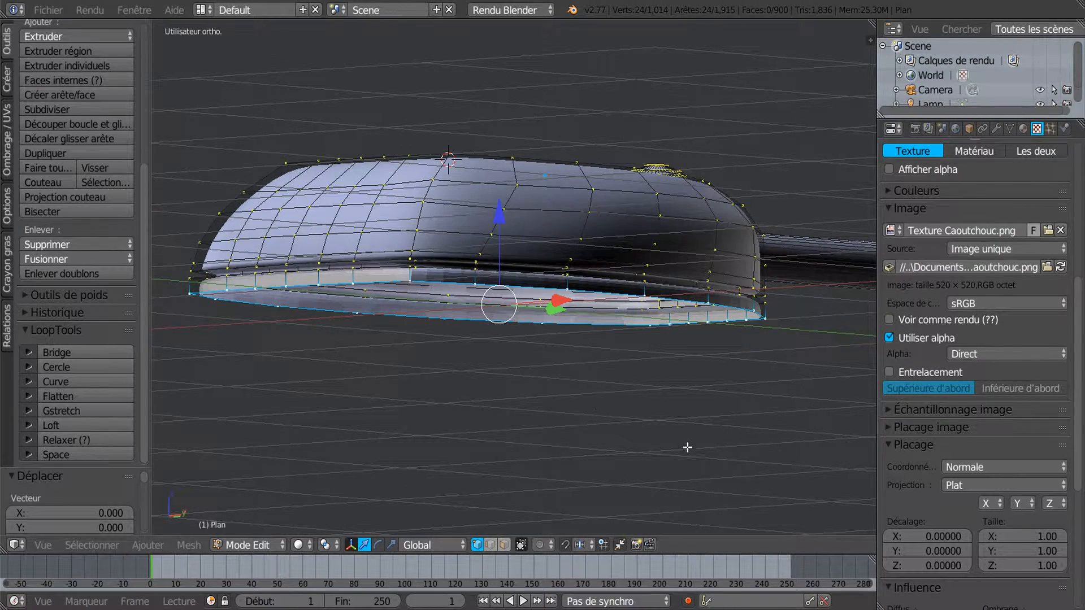
key(e)
key(s)
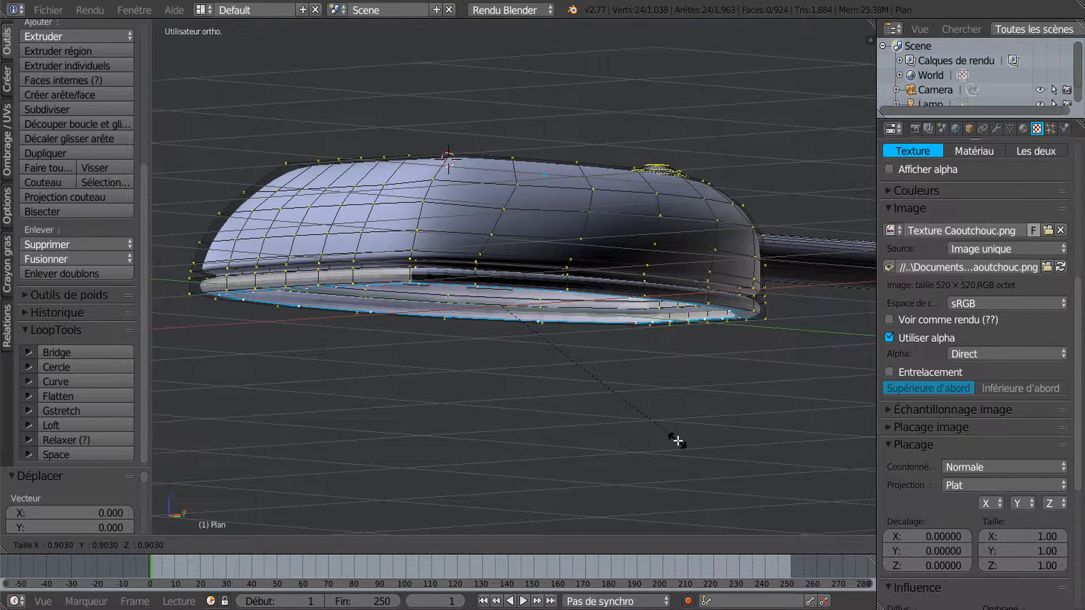
click(678, 441)
Scale the inner loop up to about 1.036 to narrow the bottom lip
key(KP_8)
key(KP_8)
scroll(672, 343, up, 5)
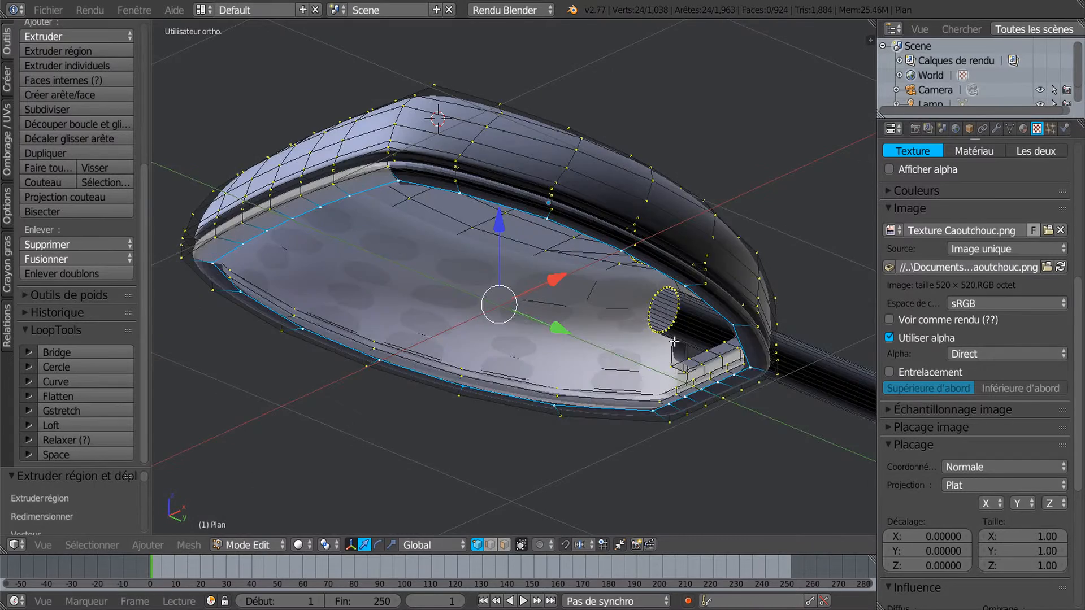
middle_drag(644, 369, 659, 284)
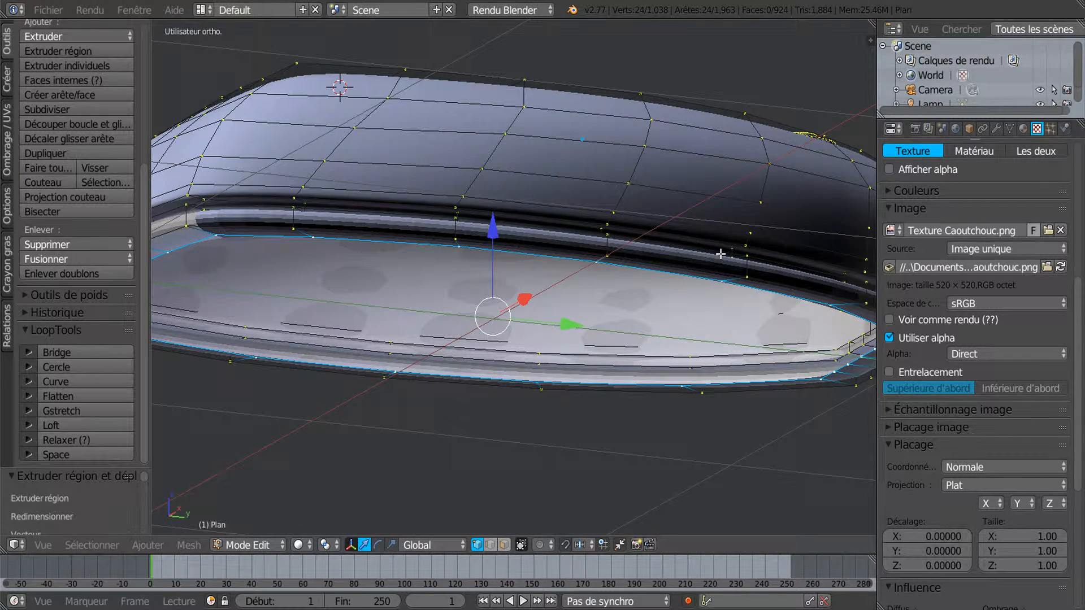
key(s)
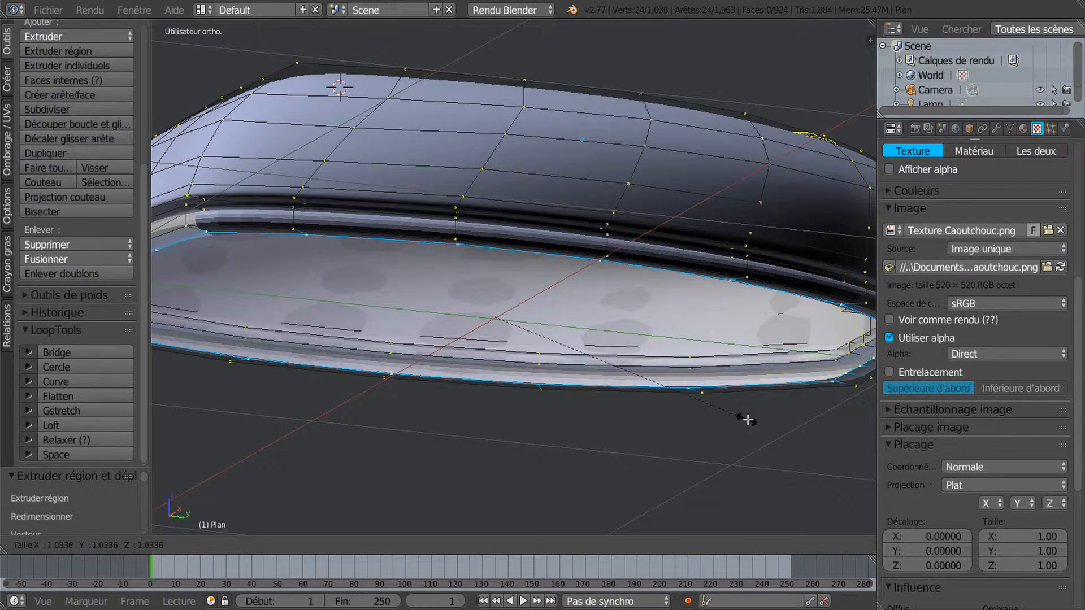
click(747, 420)
Add a loop cut around the short side wall and slide it near the wall's upper edge
middle_drag(753, 358, 770, 331)
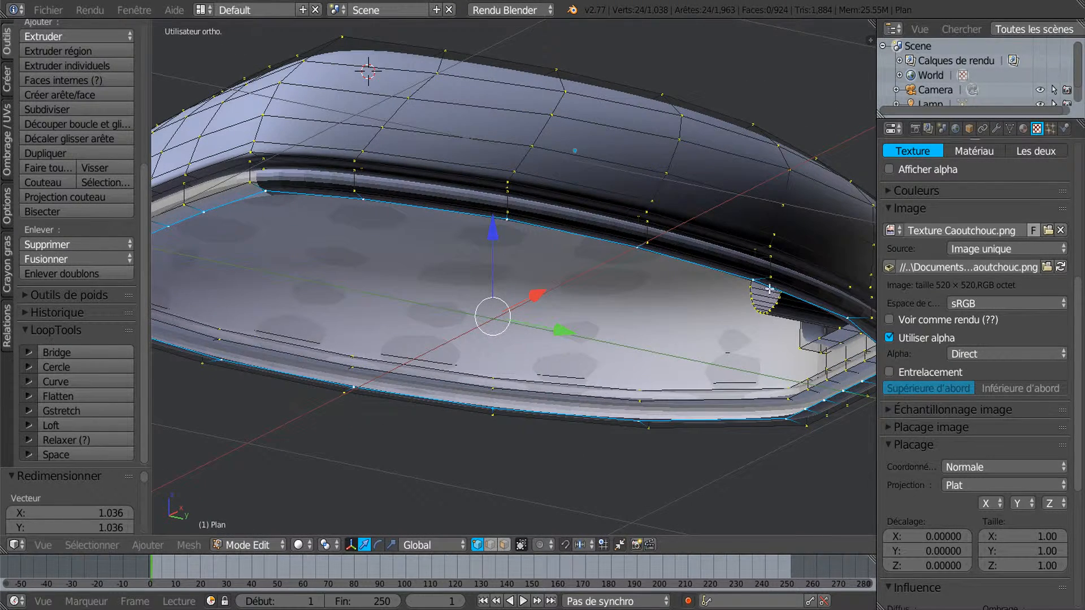
middle_drag(749, 291, 673, 374)
key(ctrl+r)
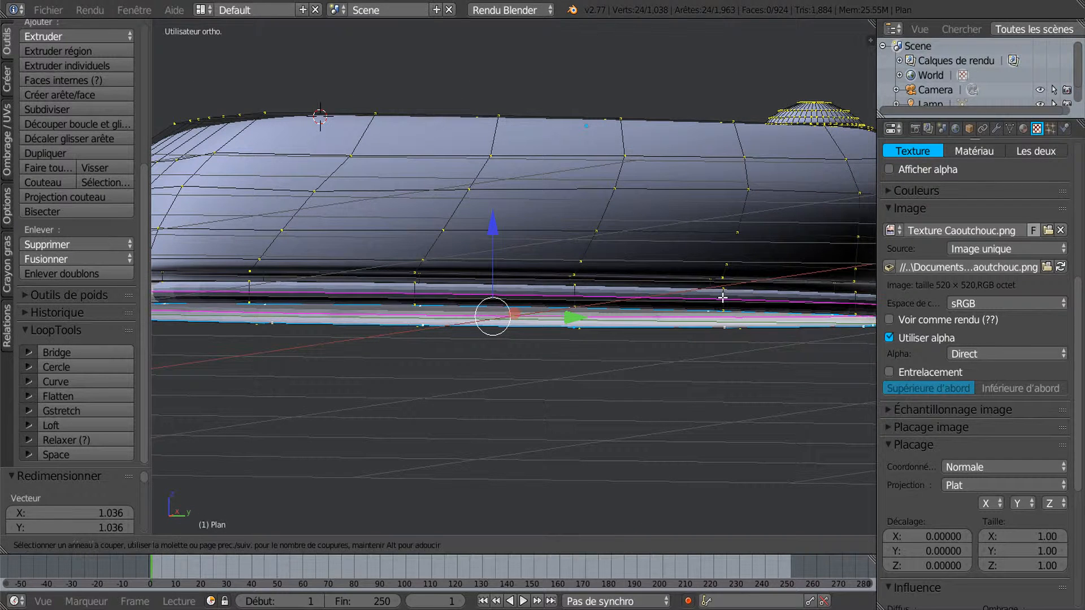
click(723, 298)
click(723, 291)
Add a second loop cut around the short side wall and slide it near the wall's lower edge
key(ctrl+r)
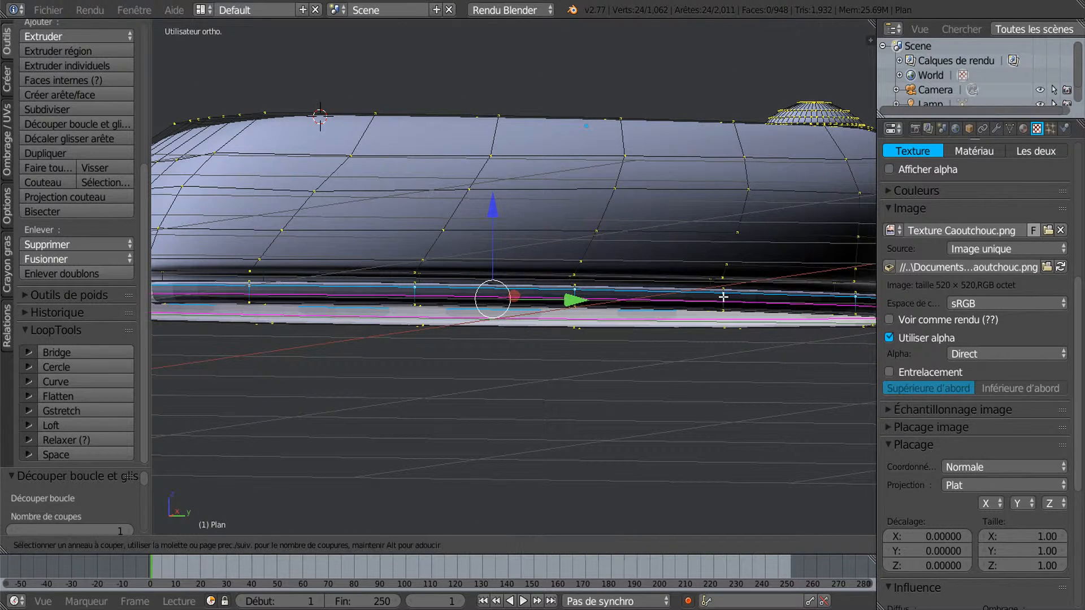
click(723, 297)
click(723, 303)
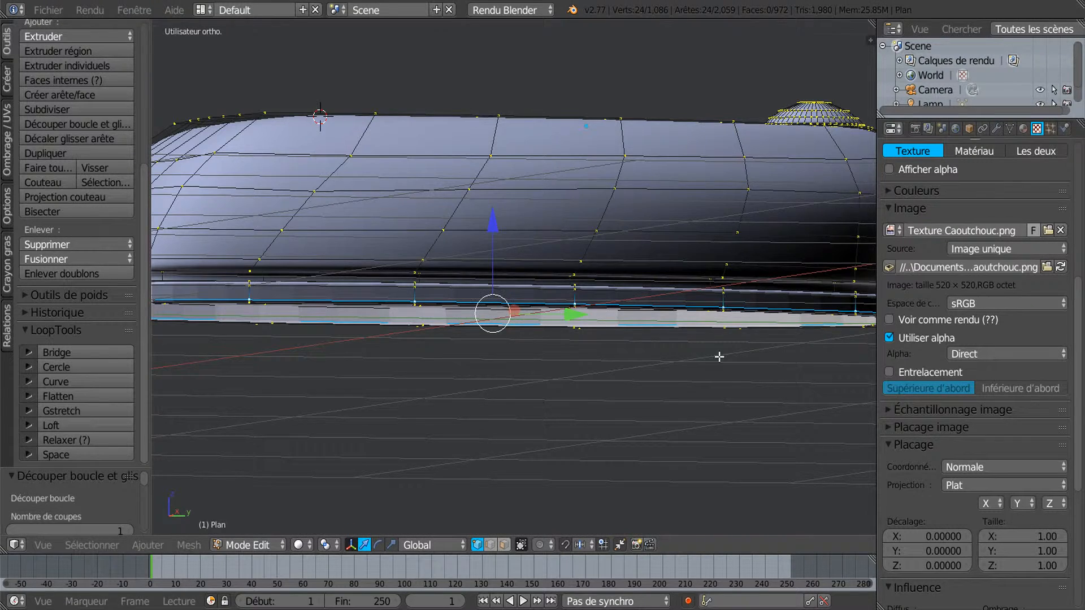
middle_drag(723, 304, 731, 311)
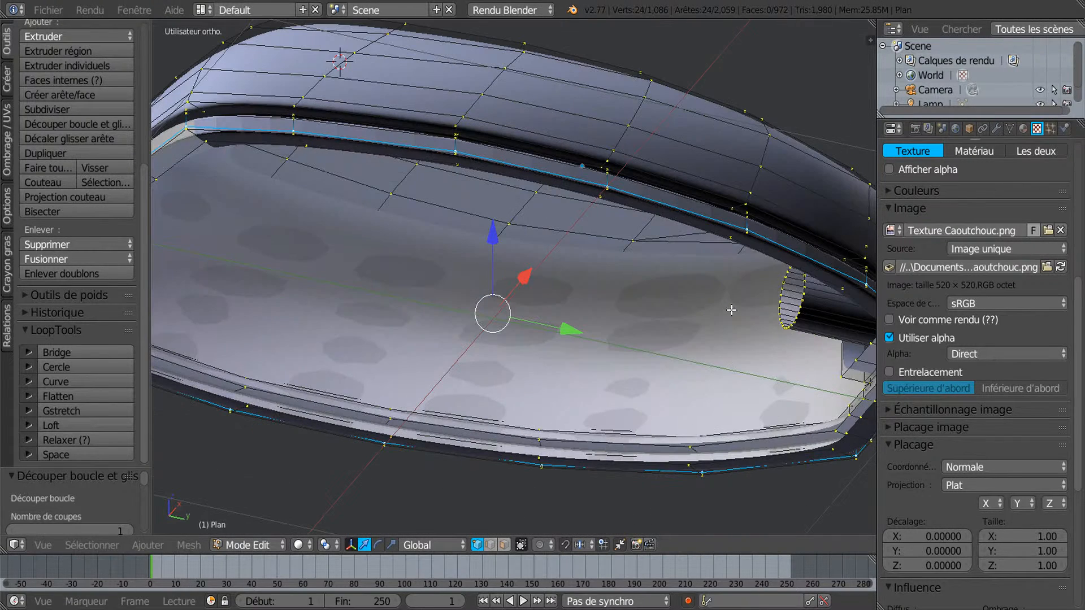
Select the inner edge loop of the bottom lip and extrude it downward along Z into a tall base wall
alt+shift+right_click(729, 236)
right_click(728, 236)
alt+right_click(728, 236)
scroll(710, 281, down, 6)
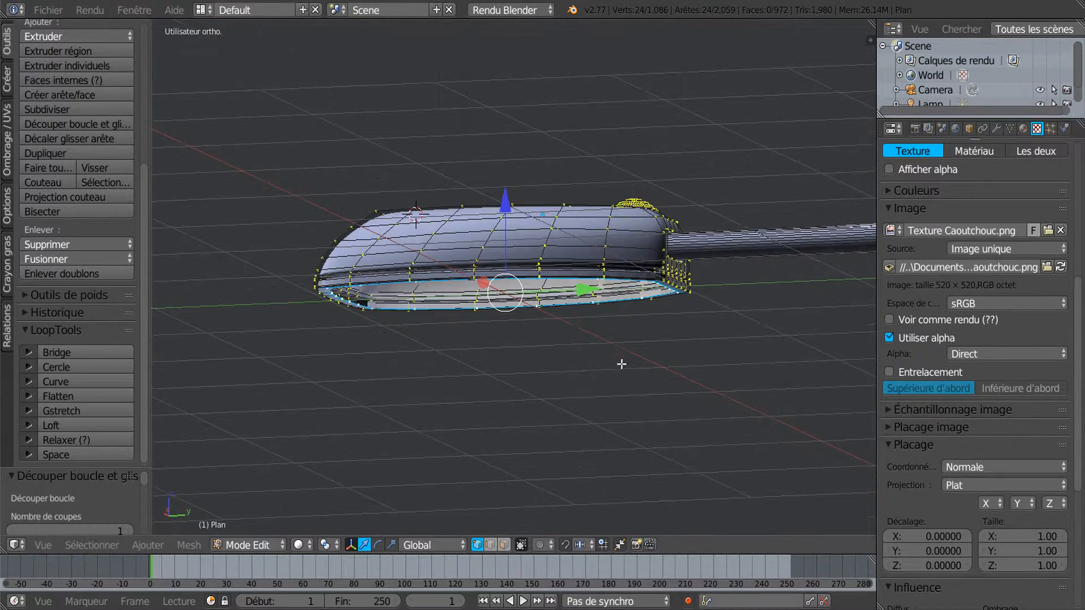
middle_drag(636, 397, 645, 401)
key(e)
click(645, 401)
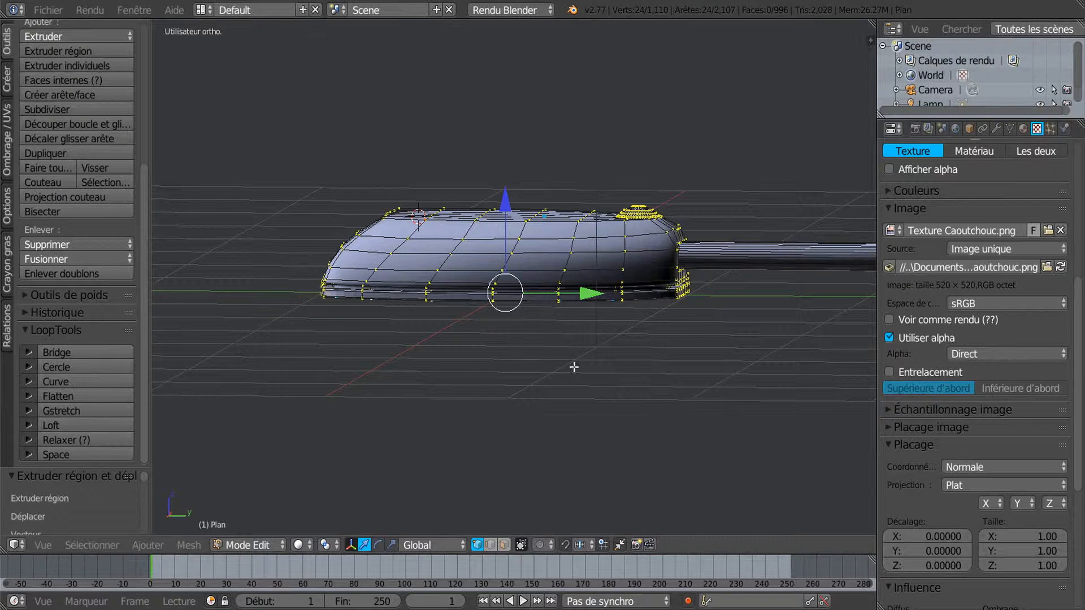
drag(505, 207, 511, 305)
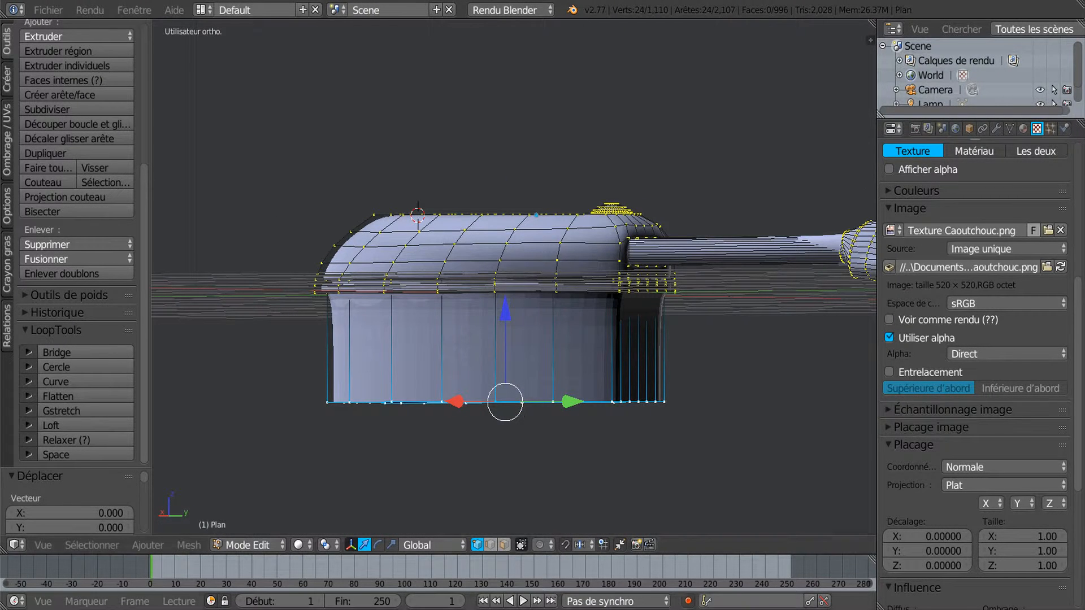
Compare the base wall's height with the commodo ar.png reference and lower its bottom edge loop slightly along Z
click(593, 609)
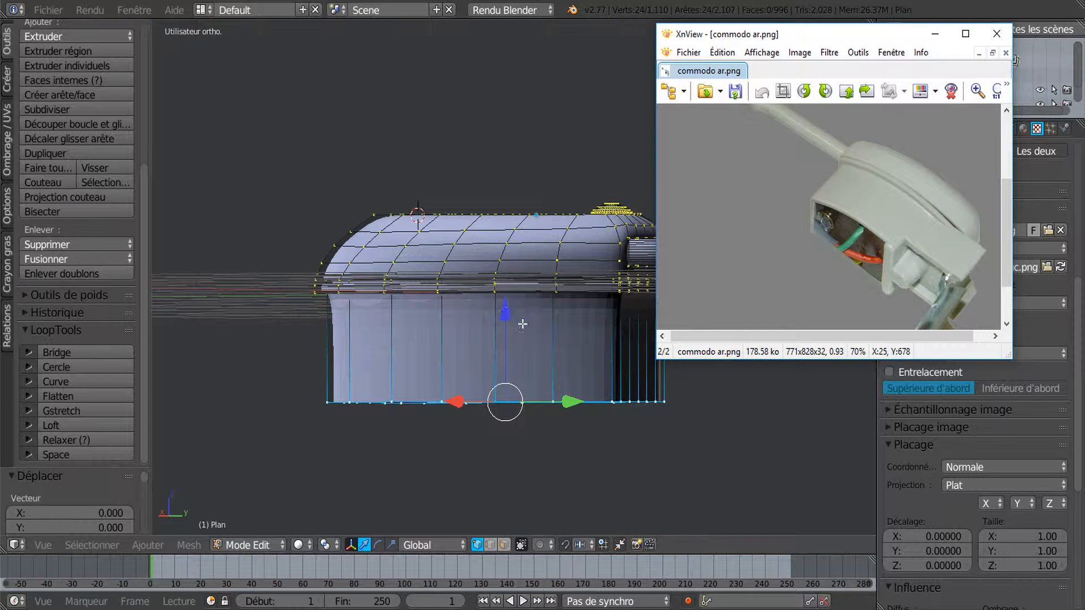
click(739, 458)
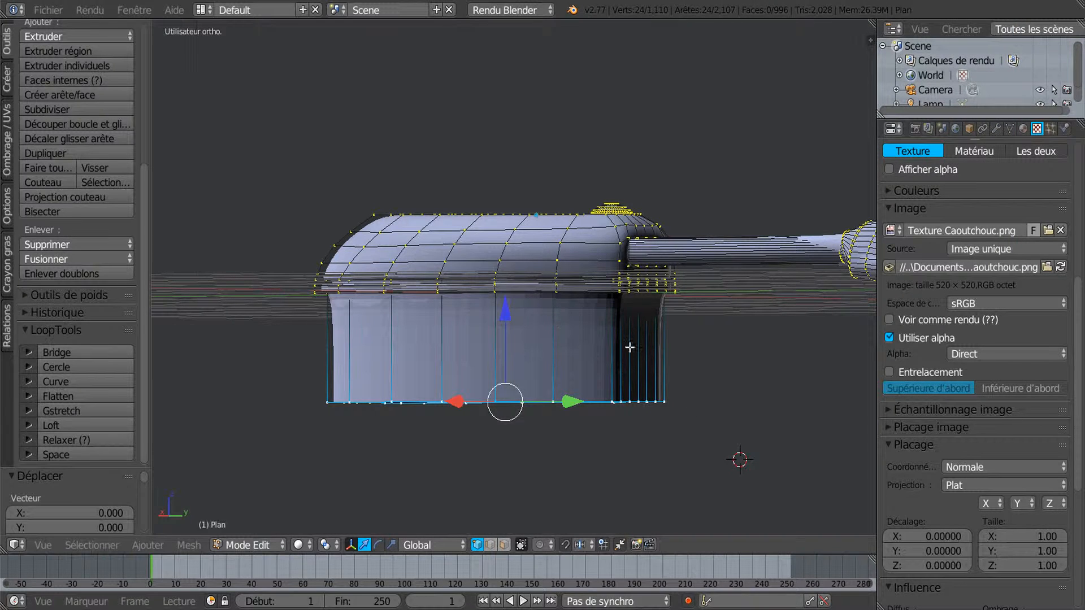
drag(503, 313, 503, 314)
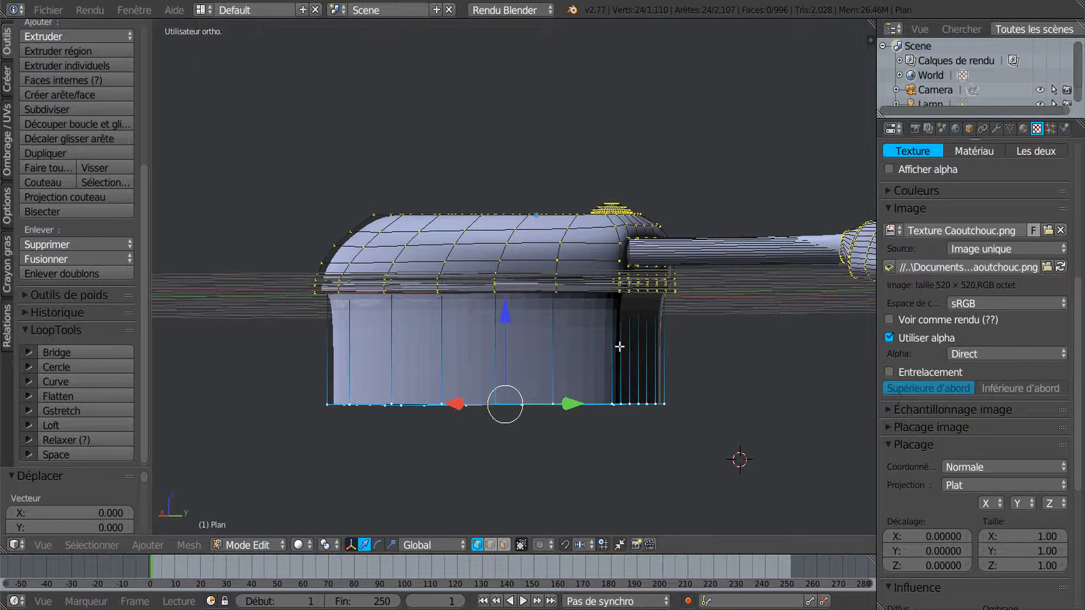
middle_drag(432, 365, 623, 451)
middle_drag(573, 454, 512, 448)
middle_drag(598, 358, 601, 372)
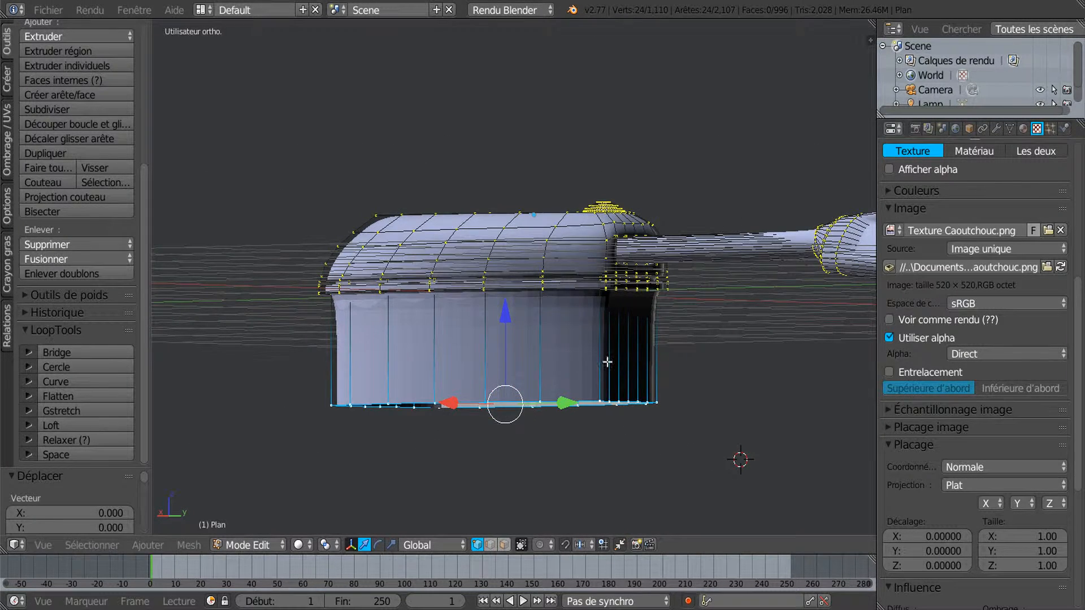
mouse_move(588, 416)
middle_down()
mouse_move(600, 421)
mouse_move(592, 463)
mouse_move(639, 436)
mouse_move(585, 438)
middle_up()
key(Tab)
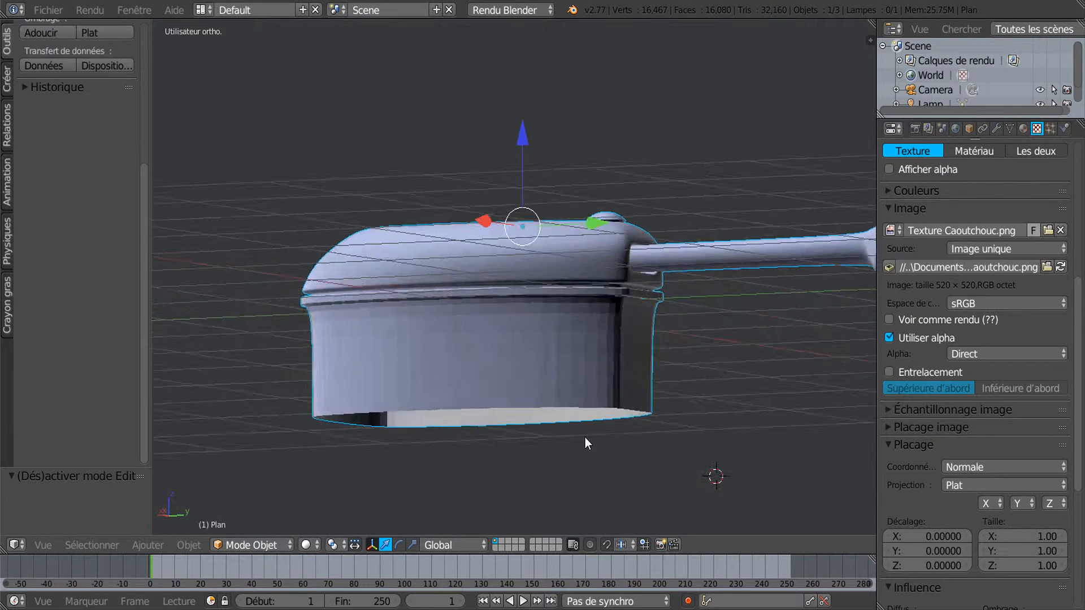
key(Tab)
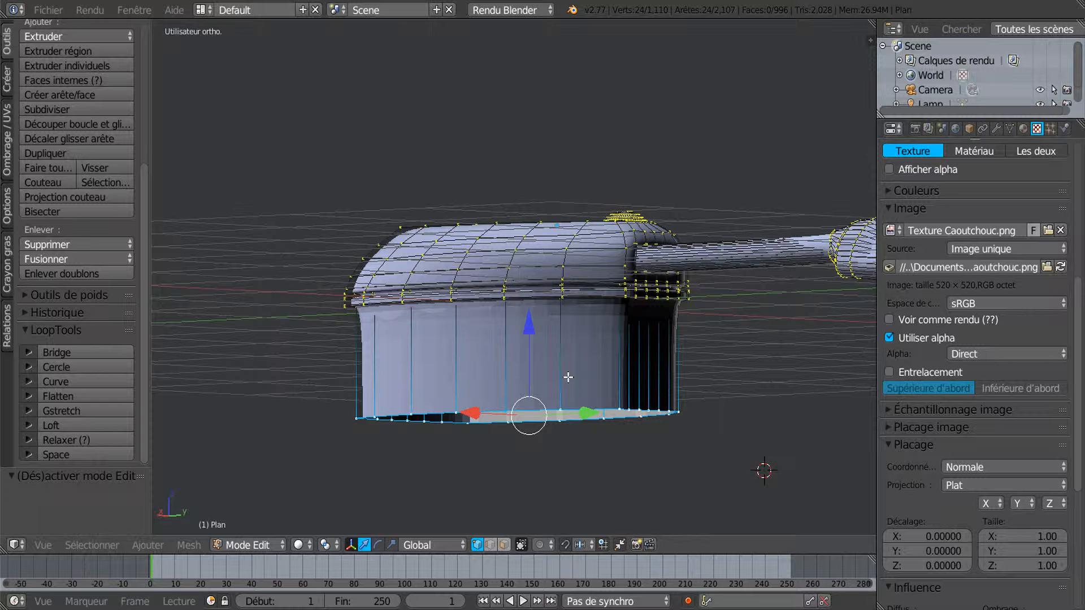
Select all linked faces of the lower base housing and apply smooth shading to them
click(504, 544)
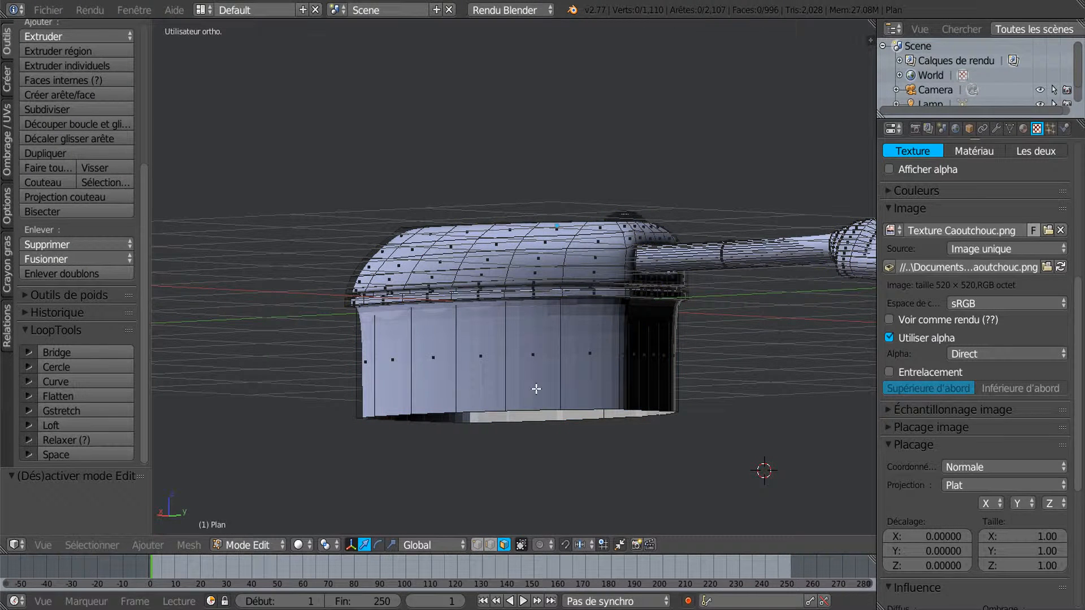
right_click(551, 372)
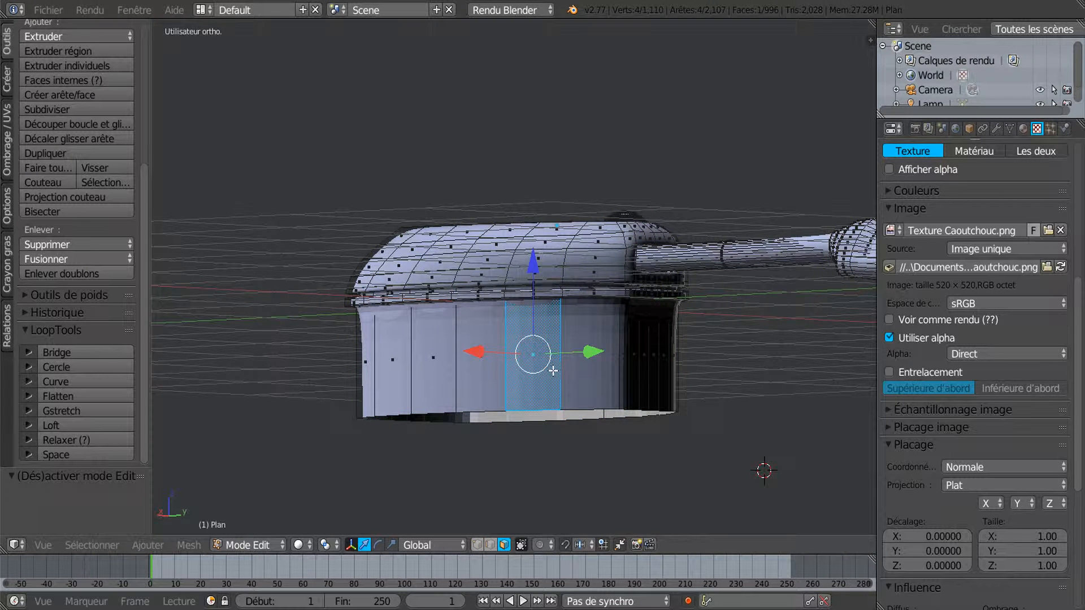
key(ctrl+l)
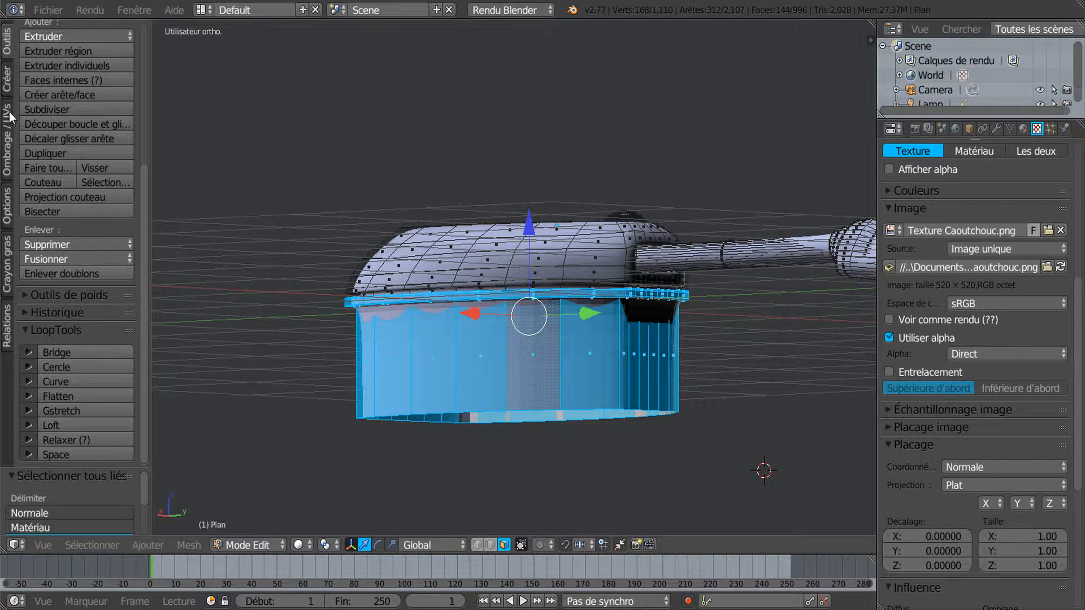
click(7, 144)
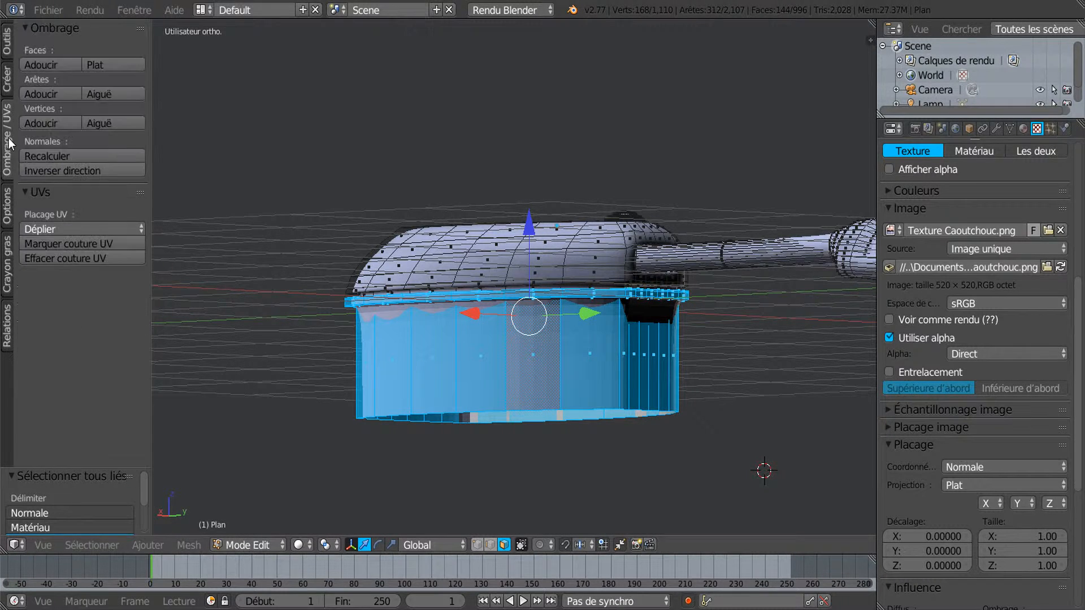
click(42, 69)
key(Tab)
mouse_move(470, 303)
middle_down()
mouse_move(476, 347)
mouse_move(542, 350)
mouse_move(598, 323)
middle_up()
key(Tab)
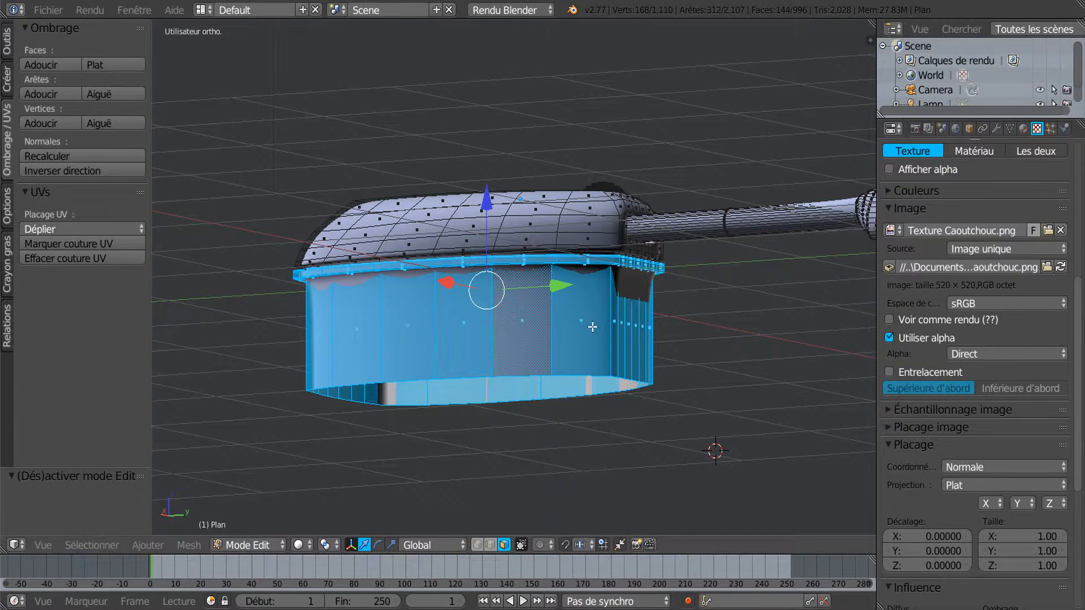
Add a loop cut around the tall base wall and slide it up just below the lip, following the commodo ar.png reference
key(alt+Tab)
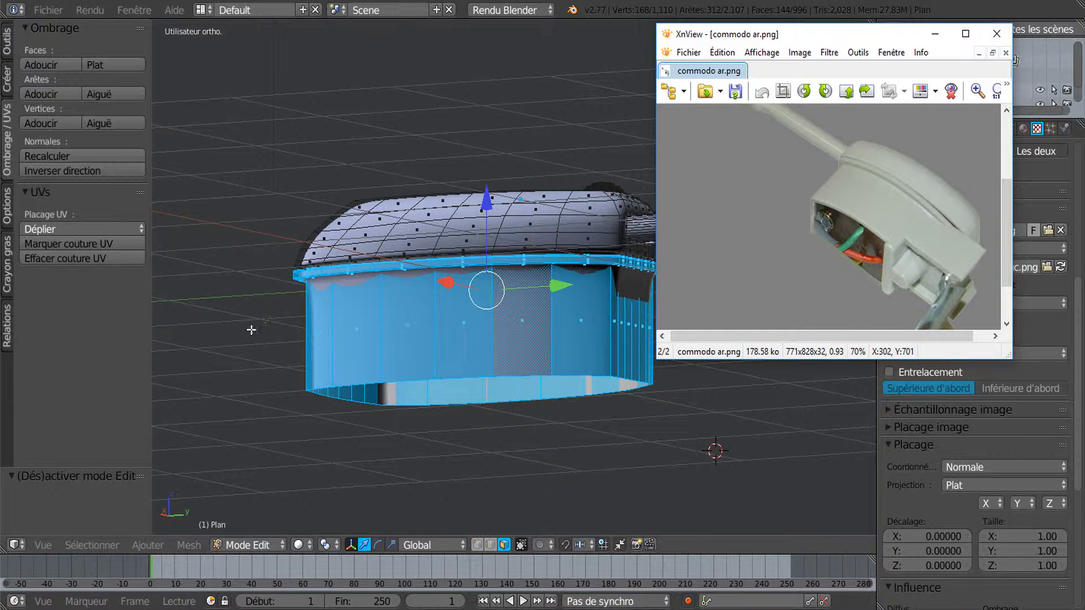
middle_drag(301, 328, 600, 367)
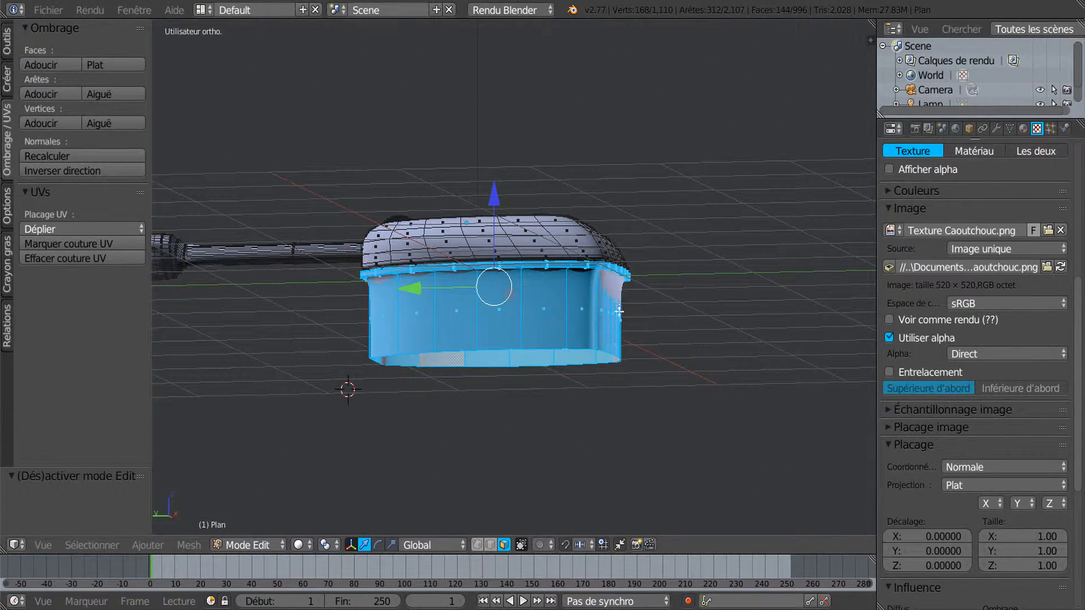
scroll(611, 356, up, 3)
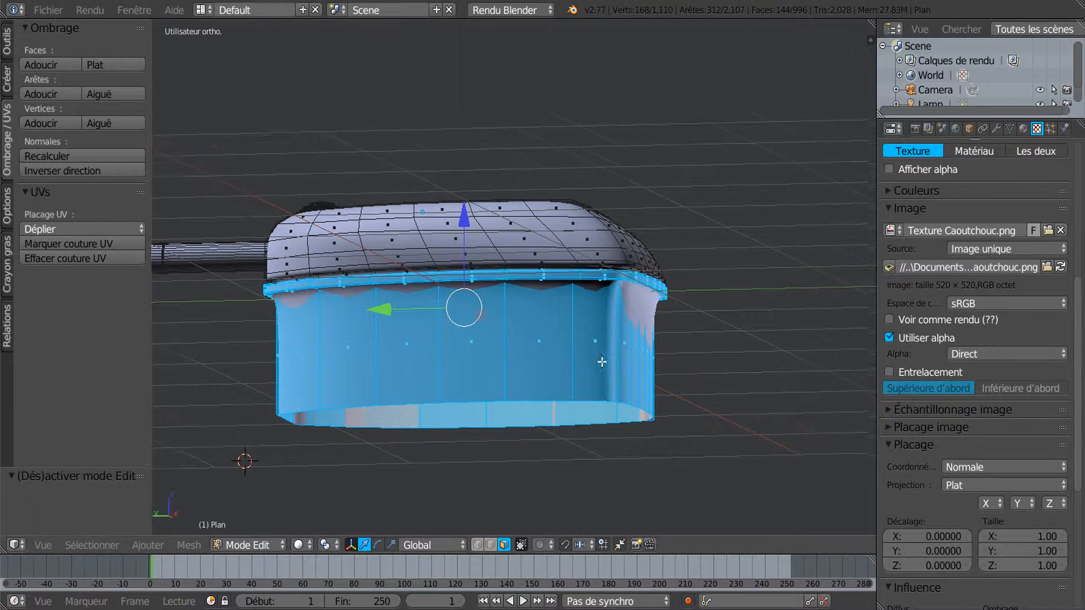
middle_drag(602, 363, 609, 368)
key(ctrl+r)
click(611, 365)
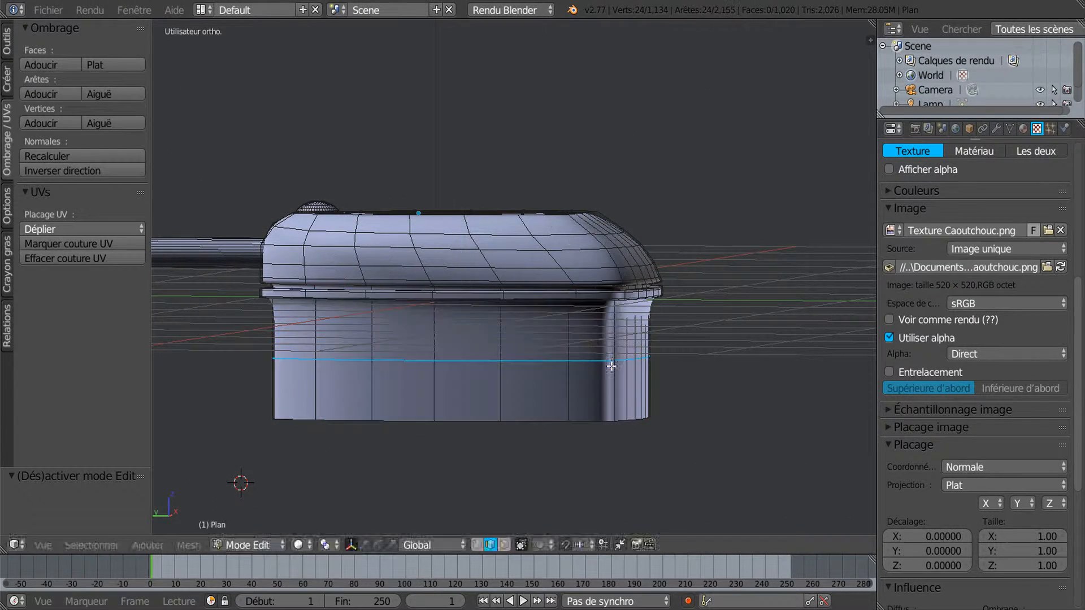
click(622, 318)
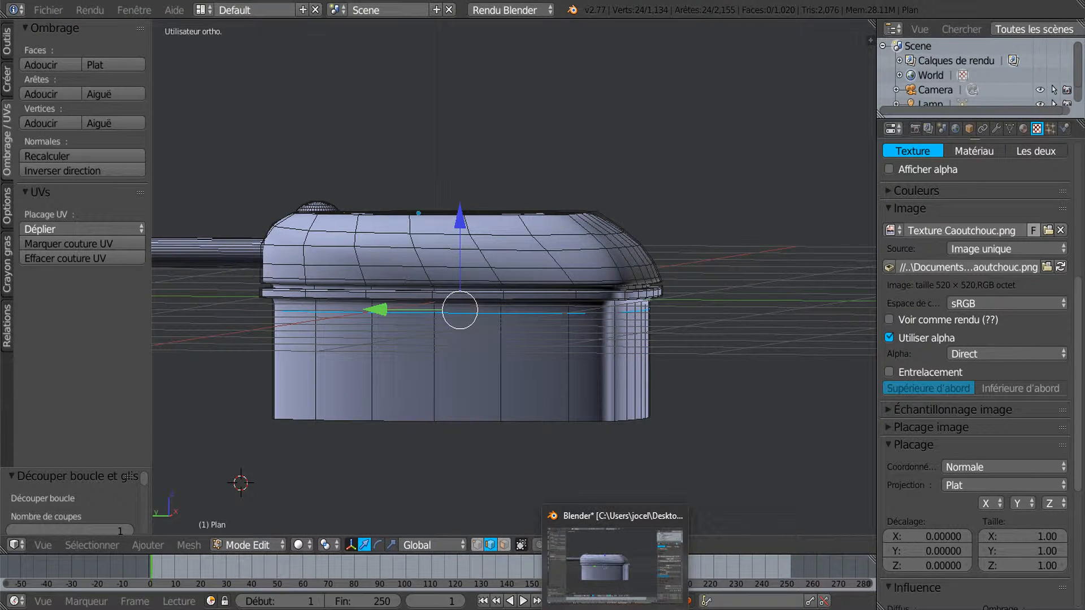
Check the reference photo and slide the new edge loop slightly closer to the lip, with a factor of 0.083
click(630, 608)
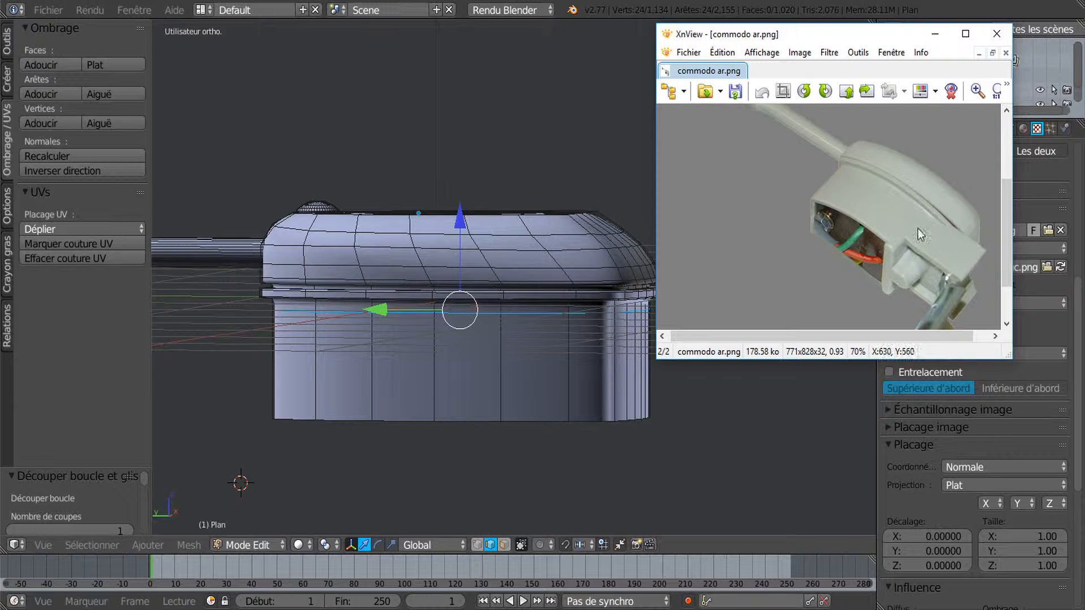
click(531, 372)
key(g)
key(g)
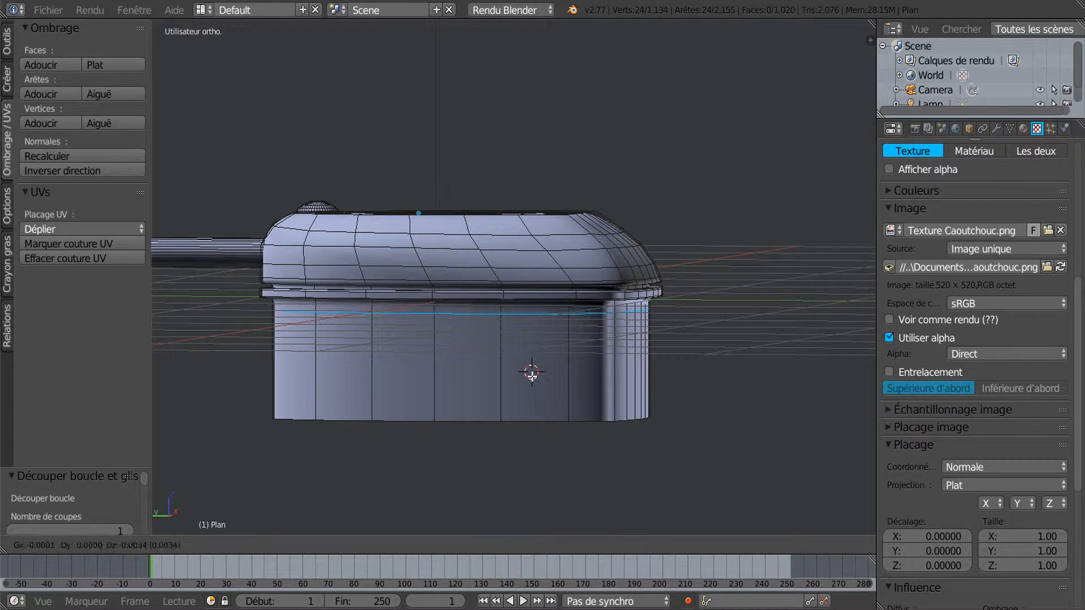
click(532, 372)
middle_drag(530, 372, 522, 369)
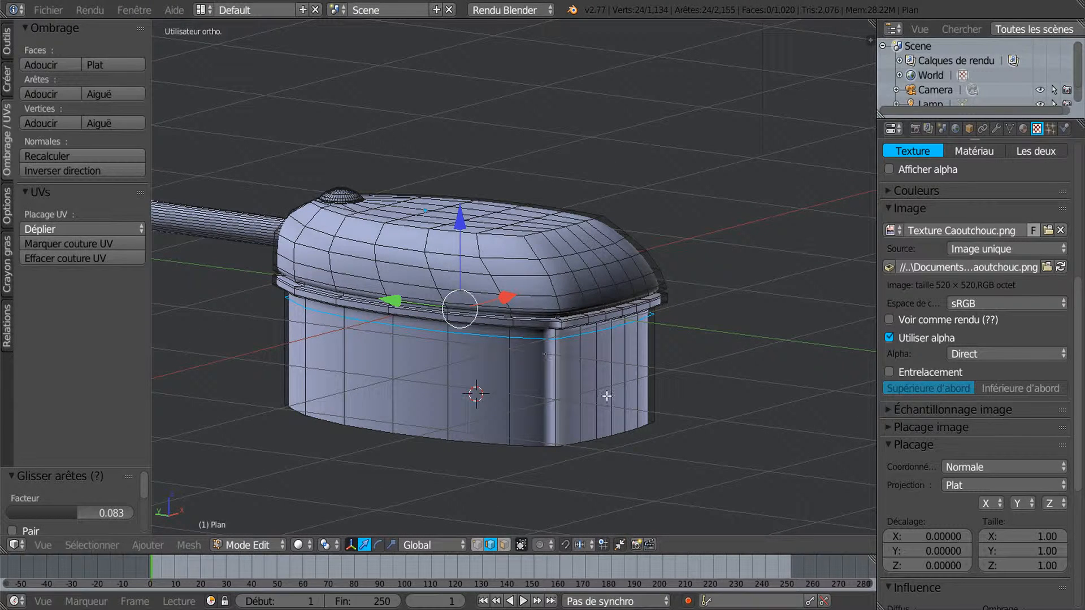
middle_drag(599, 413, 613, 383)
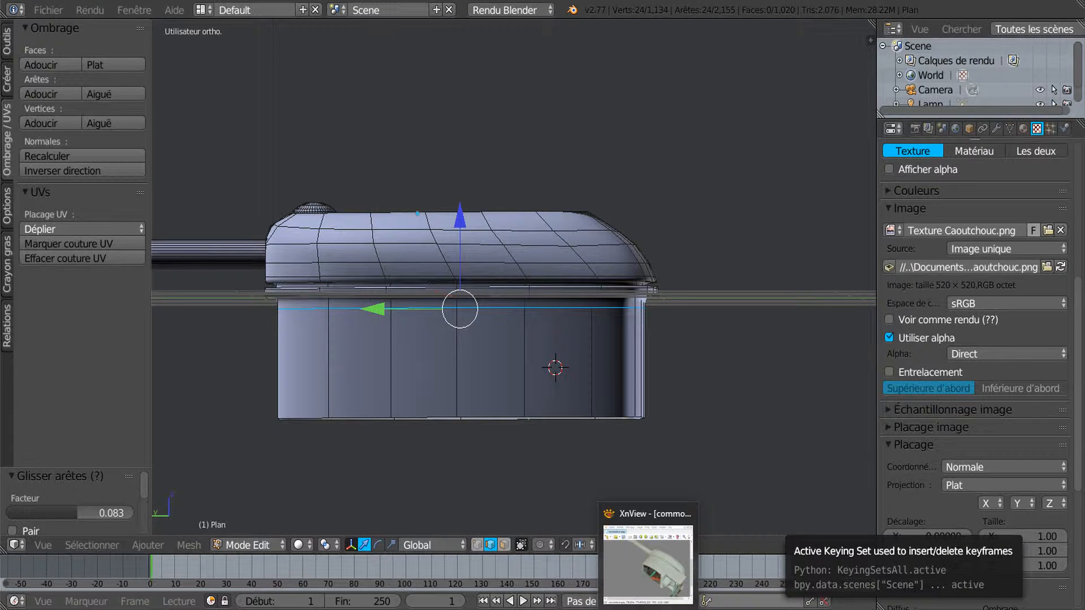
Add another loop cut around the base wall and slide it to about two-thirds of the way down, following the commodo ar.png reference
click(648, 609)
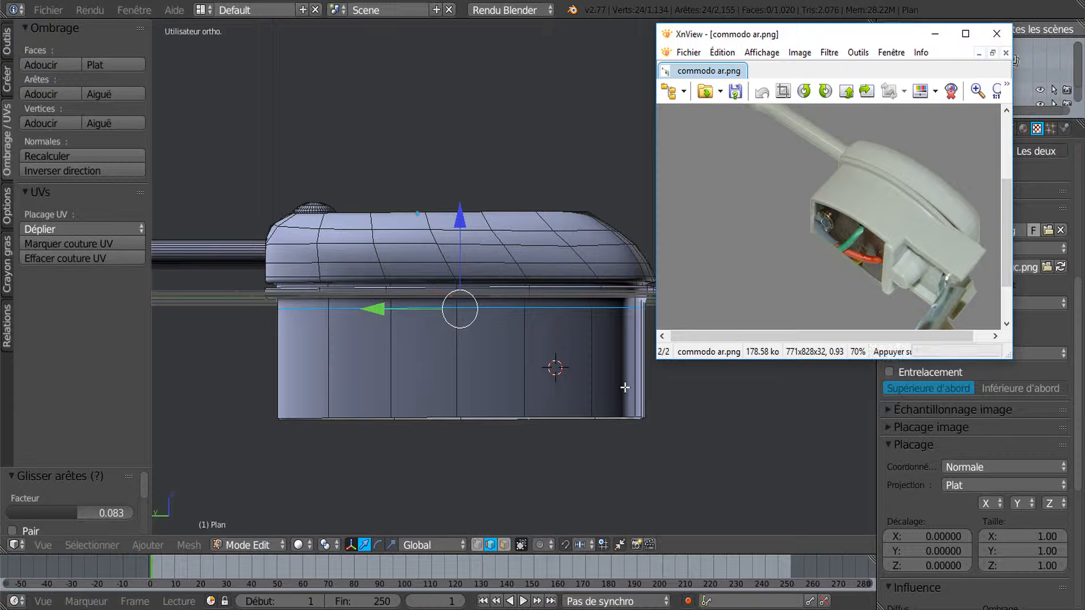
click(534, 370)
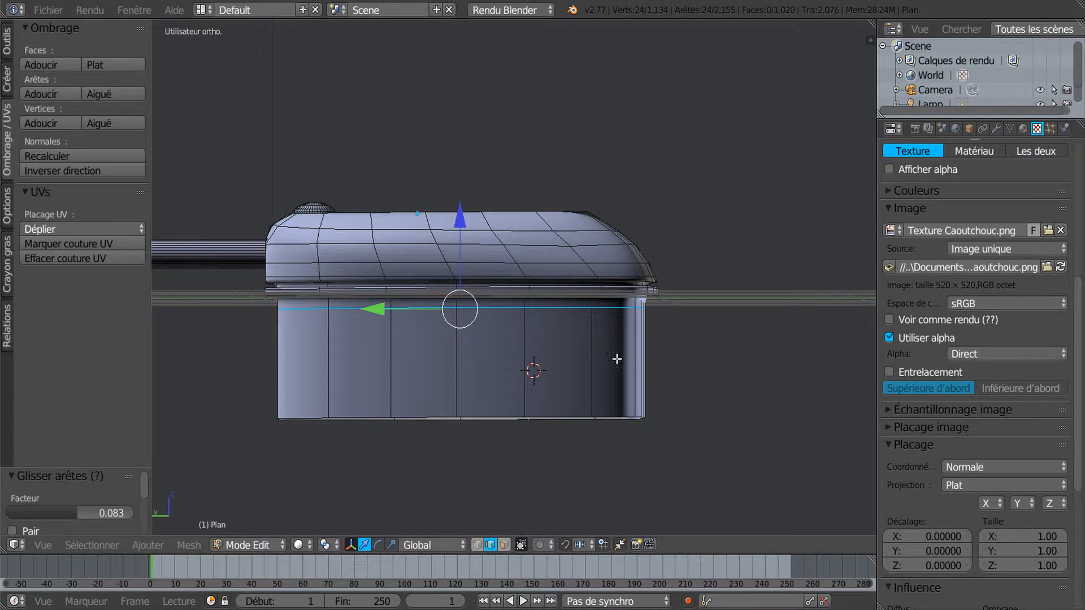
key(ctrl+r)
click(616, 308)
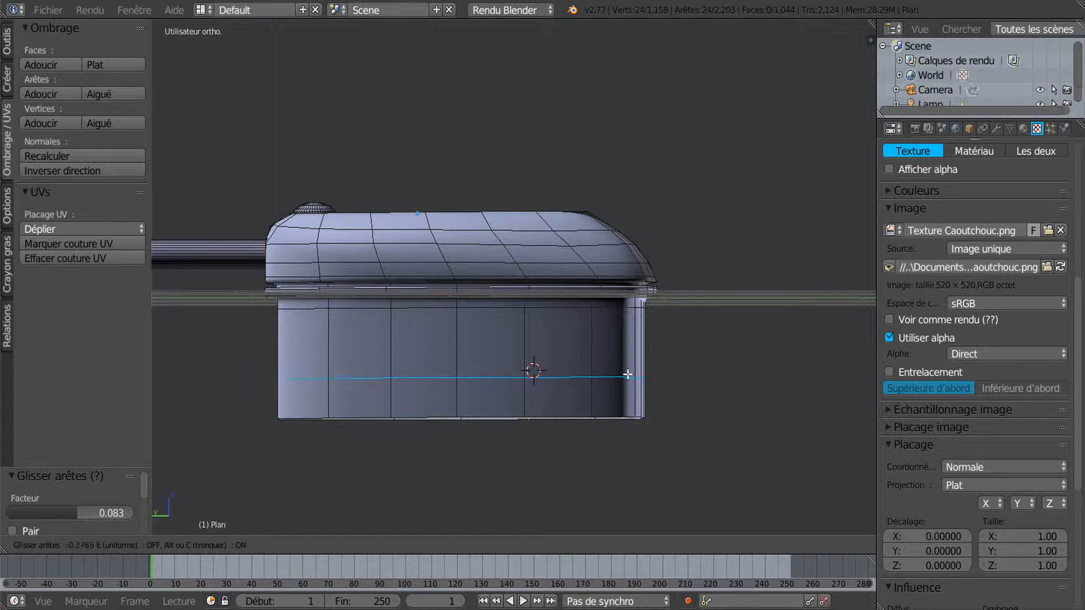
click(627, 375)
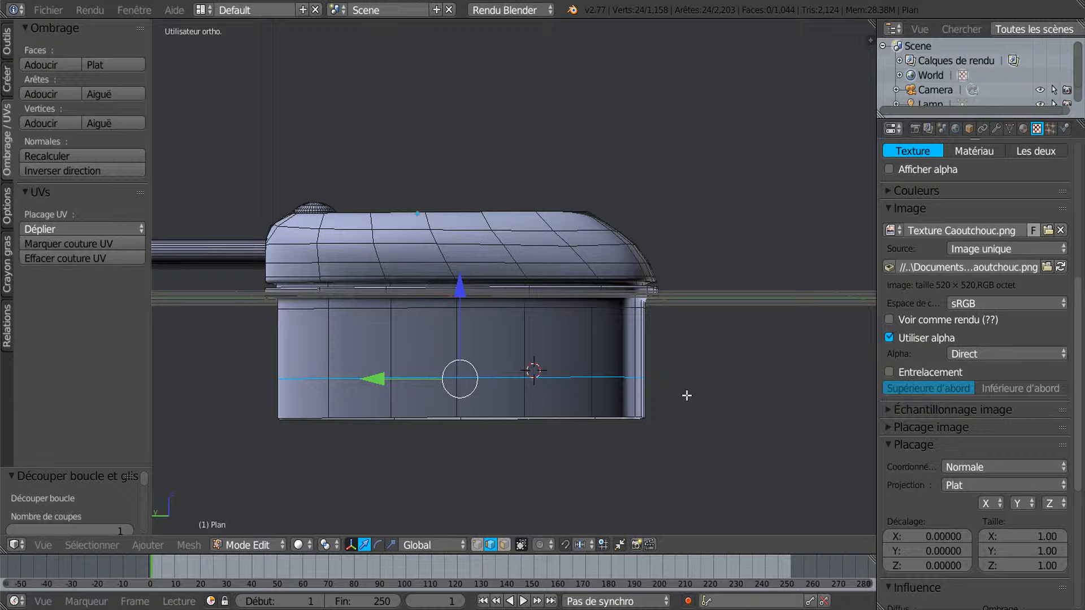
middle_drag(703, 421, 677, 434)
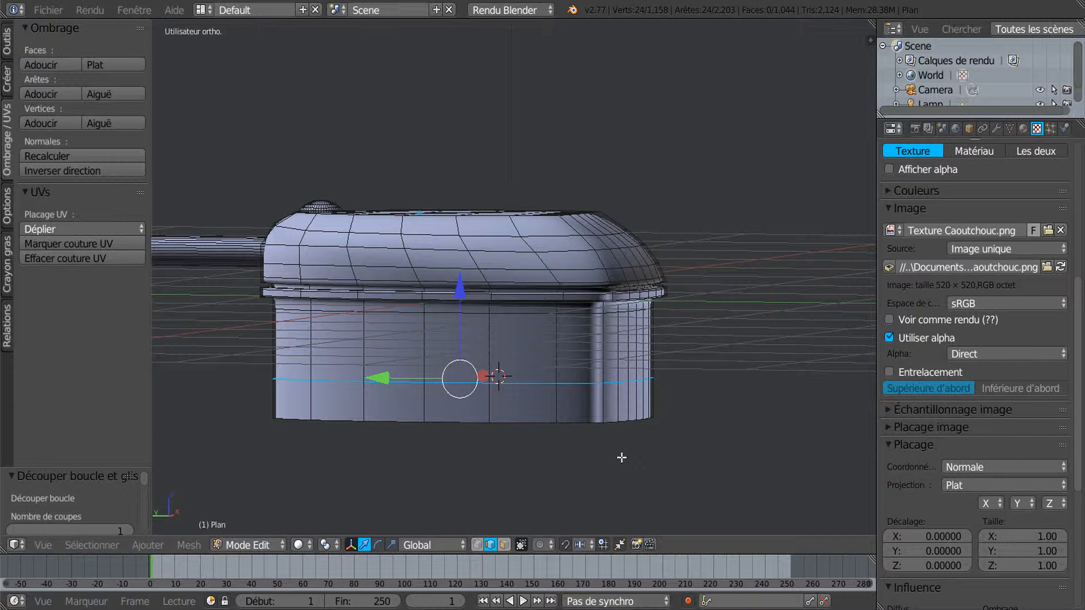
middle_drag(586, 453, 623, 443)
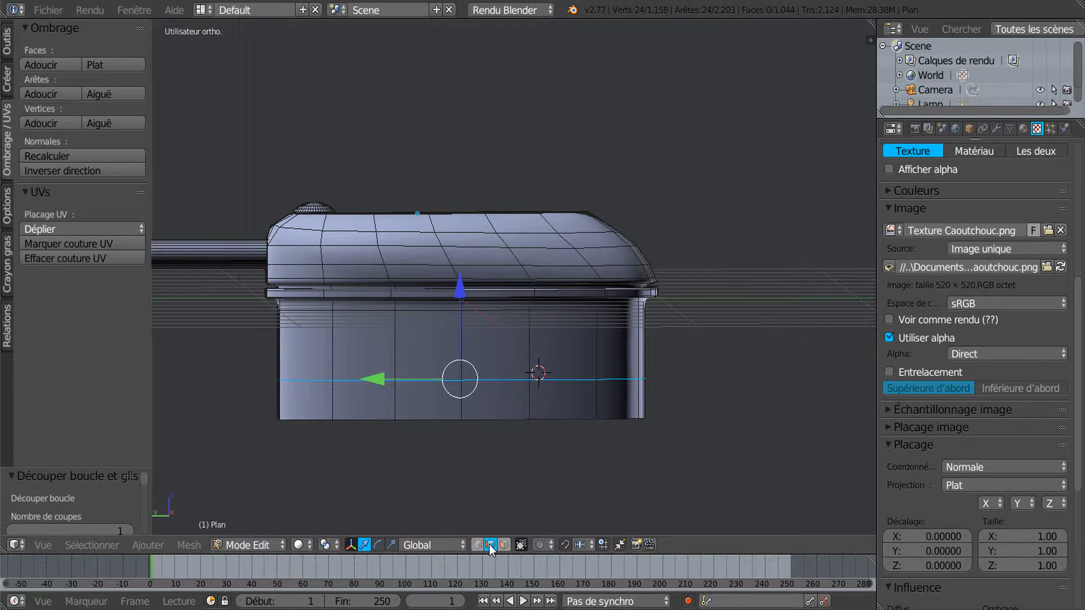
middle_drag(620, 435, 579, 453)
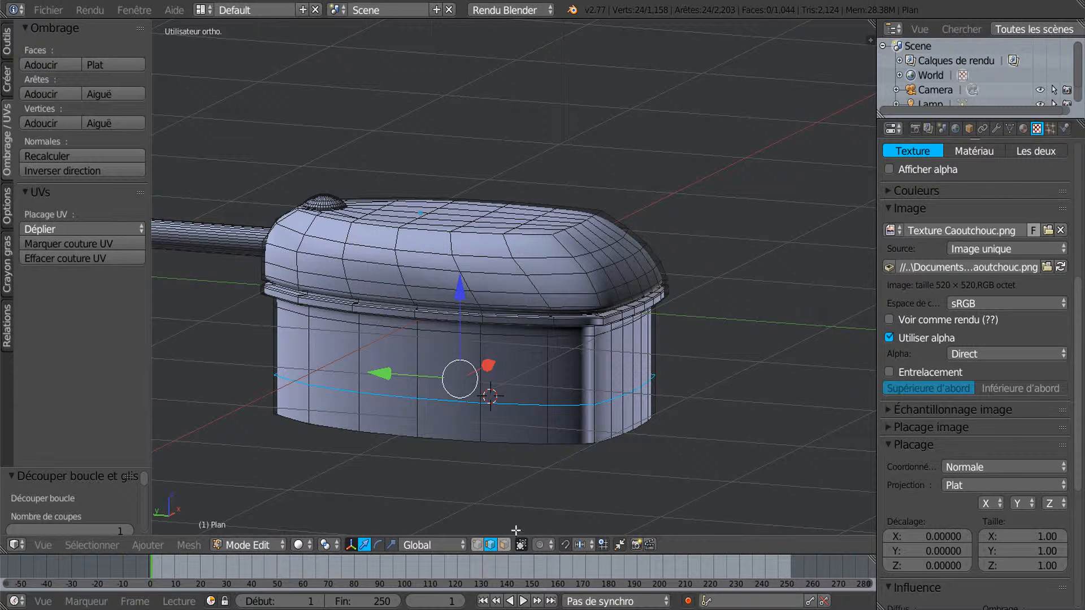
In face select mode, select the ten lower-row wall faces around the end opposite the stalk, including two on each side
click(503, 544)
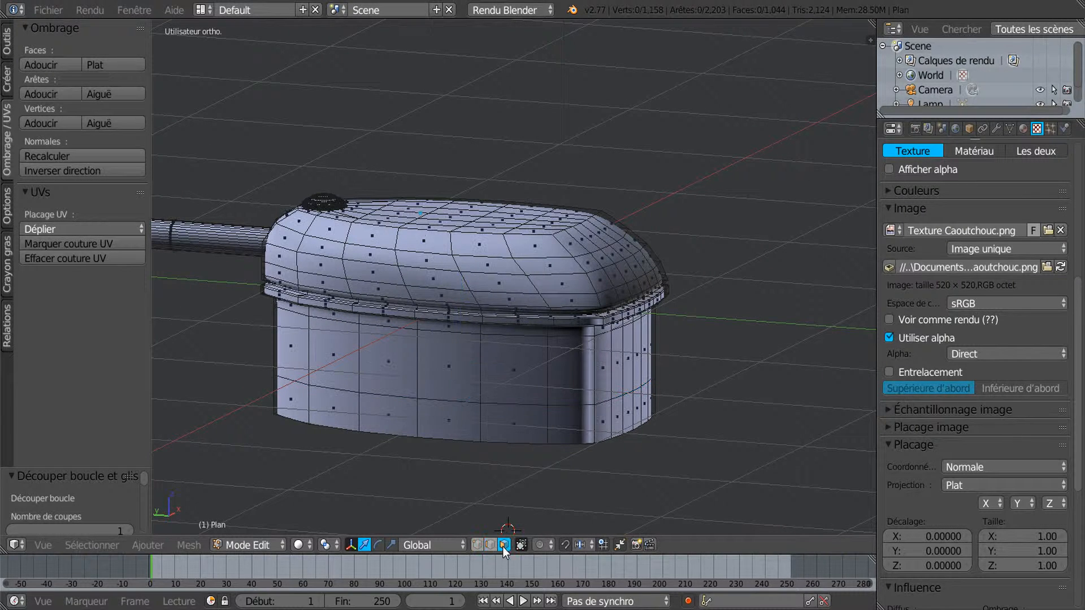
right_click(513, 425)
shift+right_click(582, 429)
shift+right_click(588, 427)
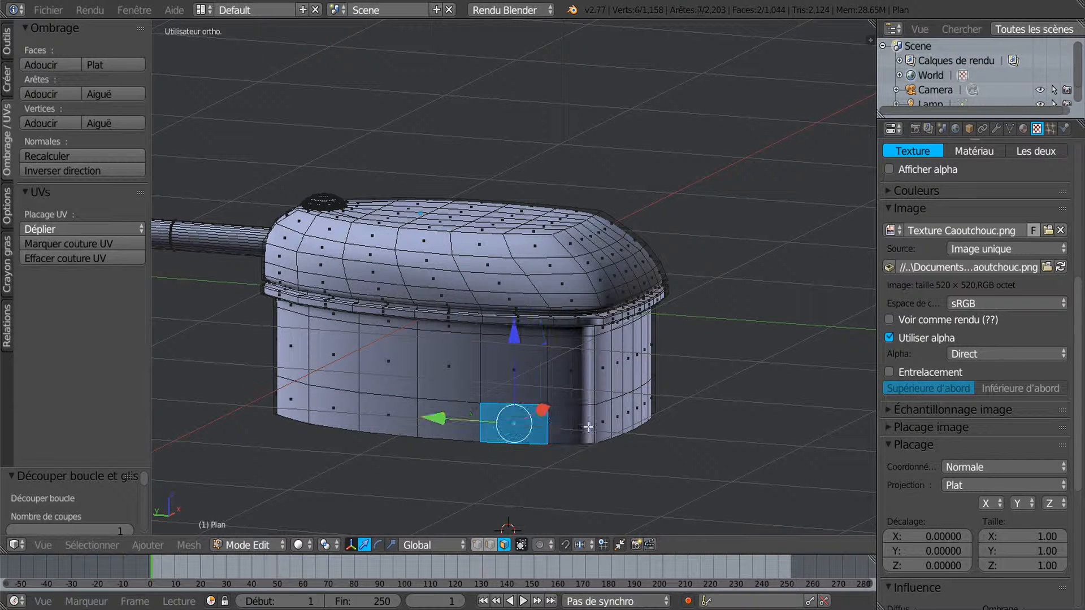
shift+right_click(581, 431)
shift+right_click(603, 424)
shift+right_click(626, 417)
shift+right_click(633, 421)
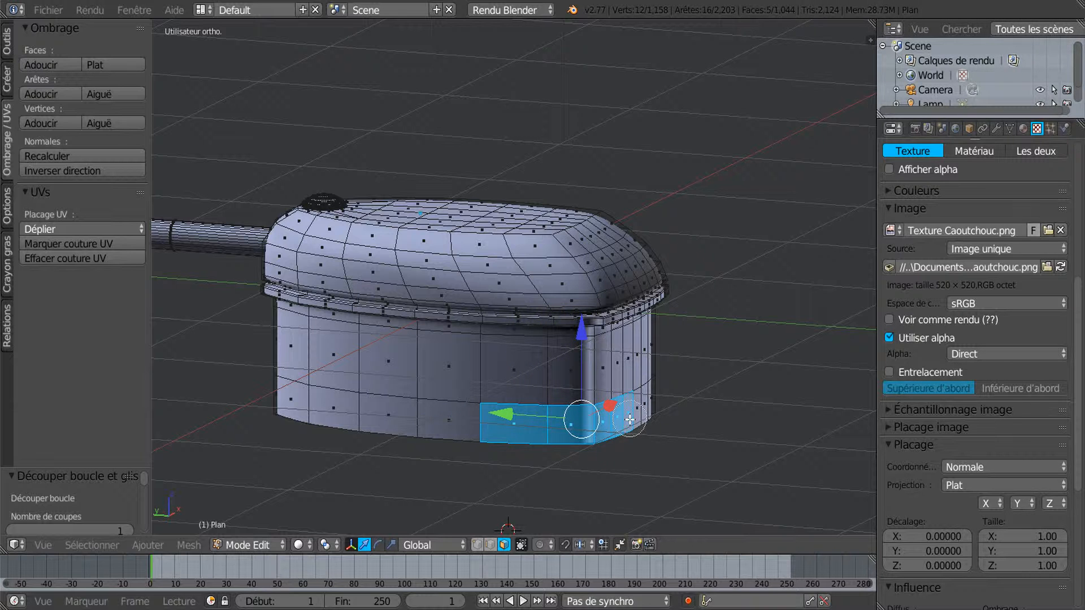
shift+right_click(639, 418)
shift+right_click(647, 416)
middle_drag(758, 418, 560, 435)
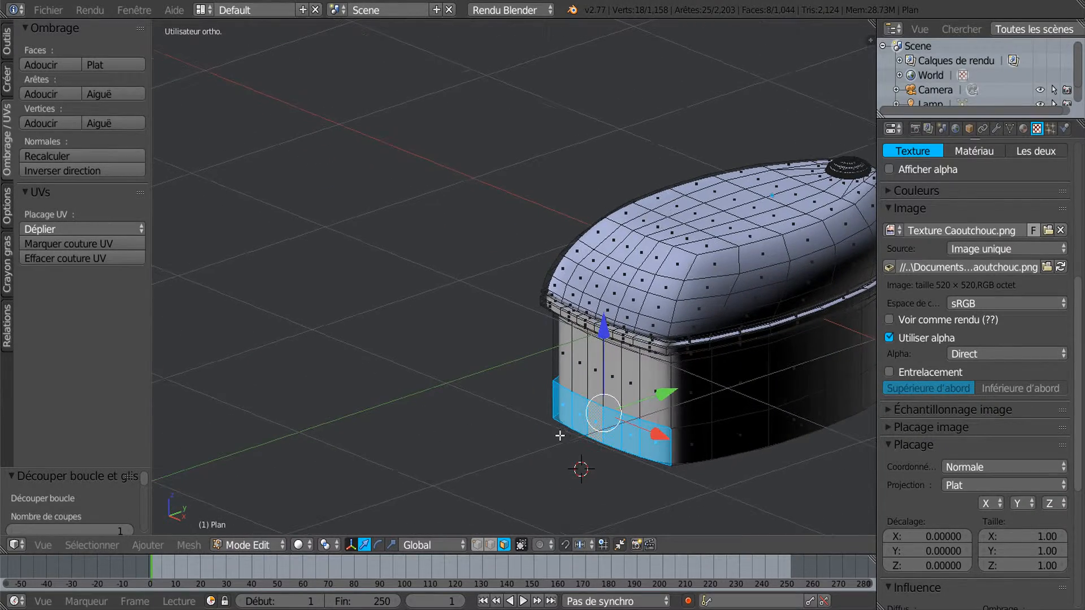
ctrl+right_click(748, 437)
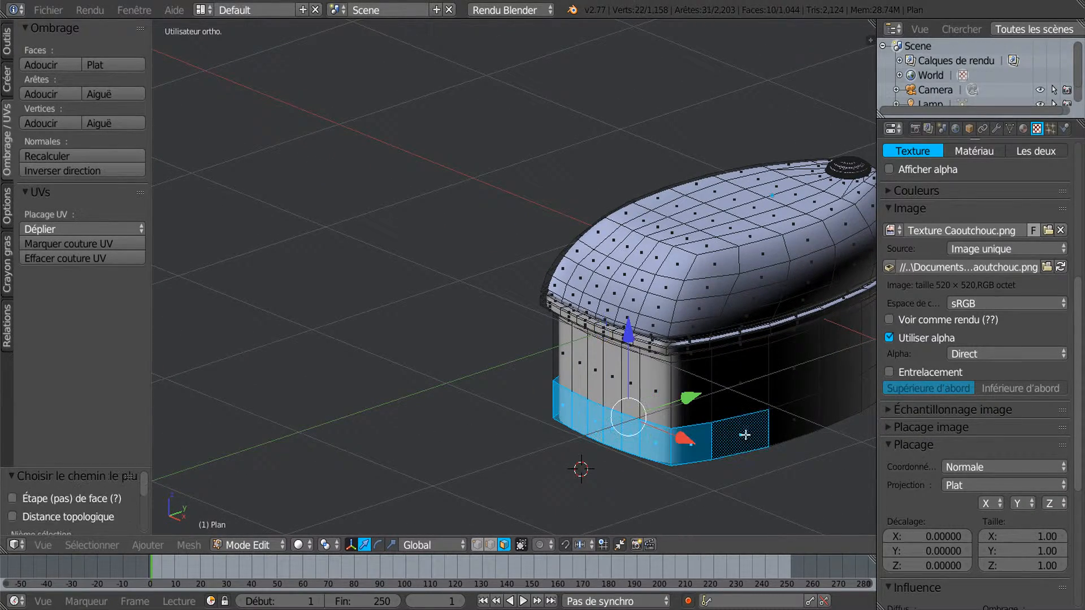
scroll(658, 462, down, 3)
middle_drag(658, 461, 802, 453)
key(x)
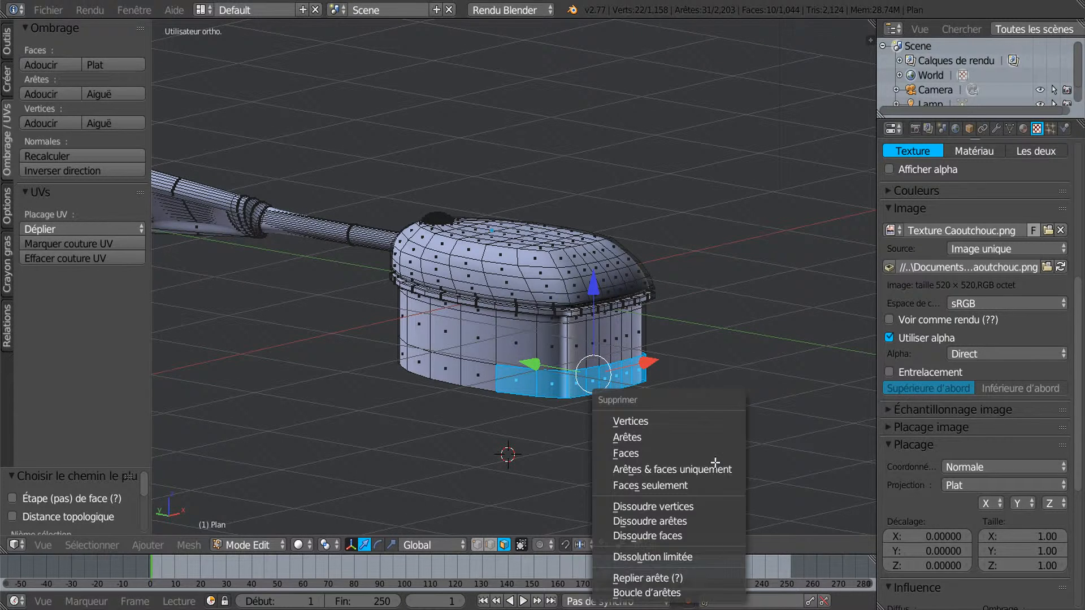
click(680, 438)
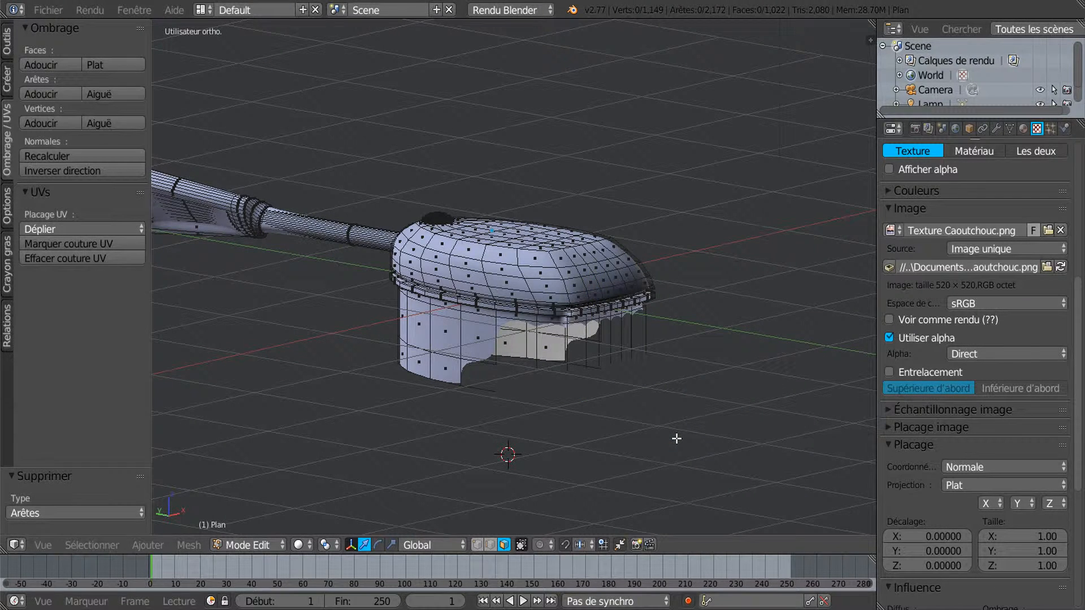
key(ctrl+z)
Delete the selected lower wall faces as faces only from the mesh, cutting a step into the end opposite the stalk
key(x)
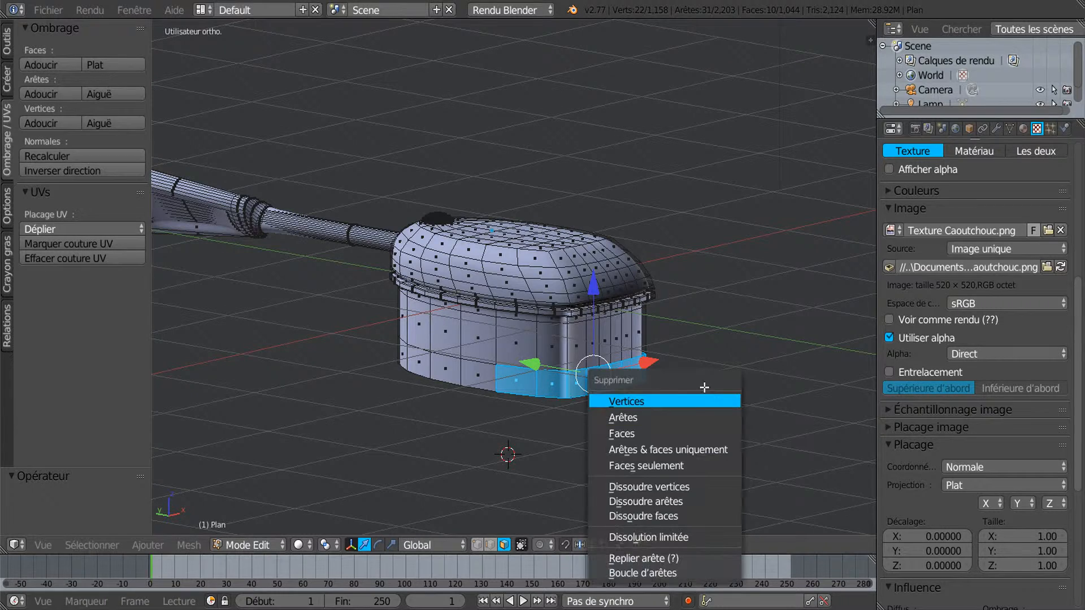
click(688, 432)
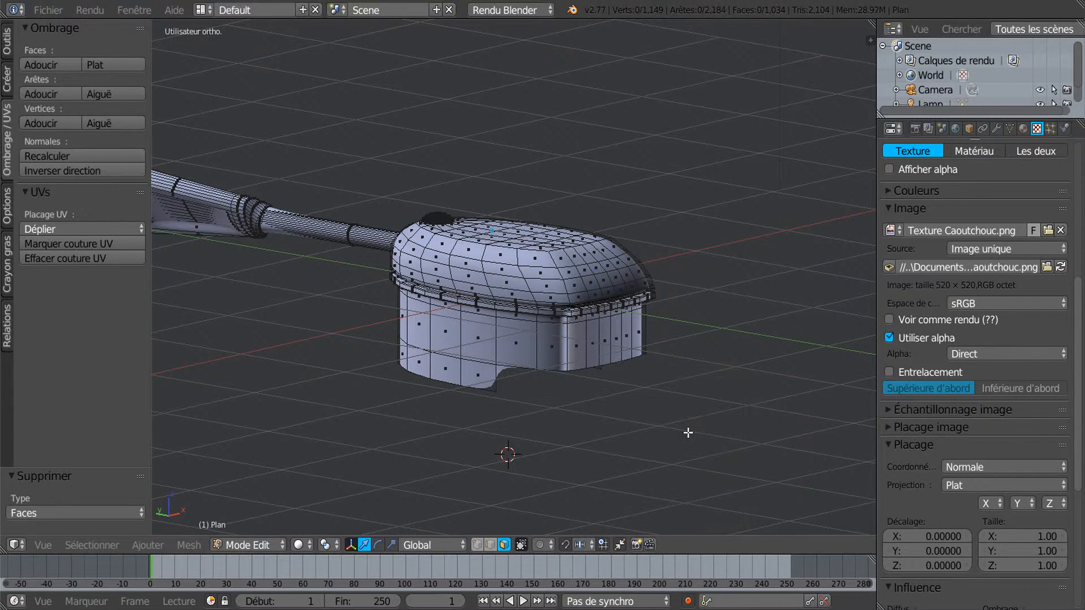
middle_drag(593, 440, 752, 369)
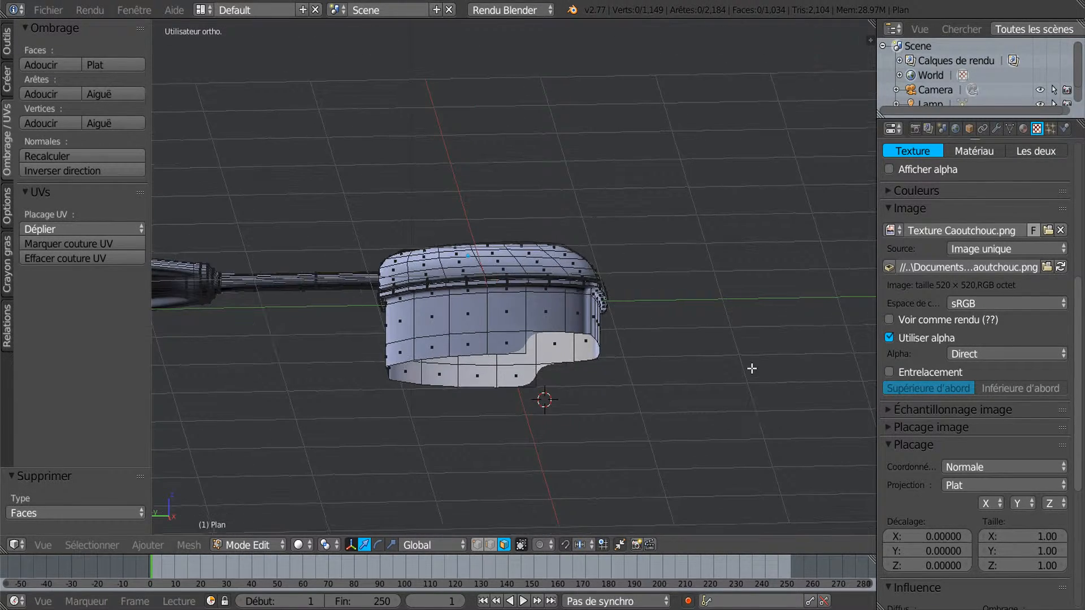
middle_drag(660, 403, 582, 410)
scroll(614, 416, up, 3)
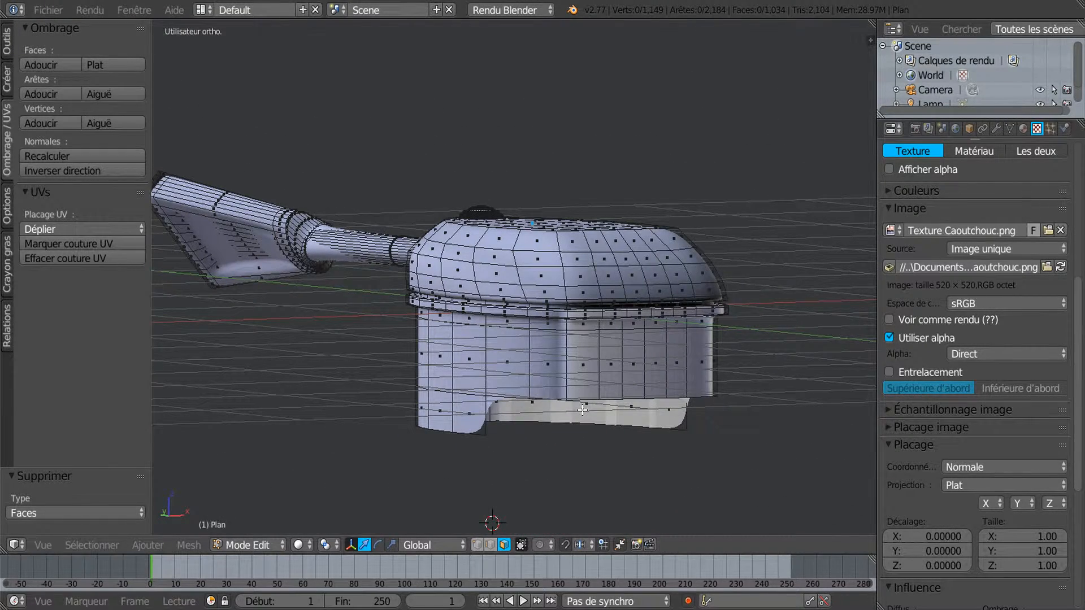
Select the six end wall faces above the cutout, extrude them outward, and move them a further -0.198 along Y
middle_drag(585, 373, 587, 412)
right_click(584, 389)
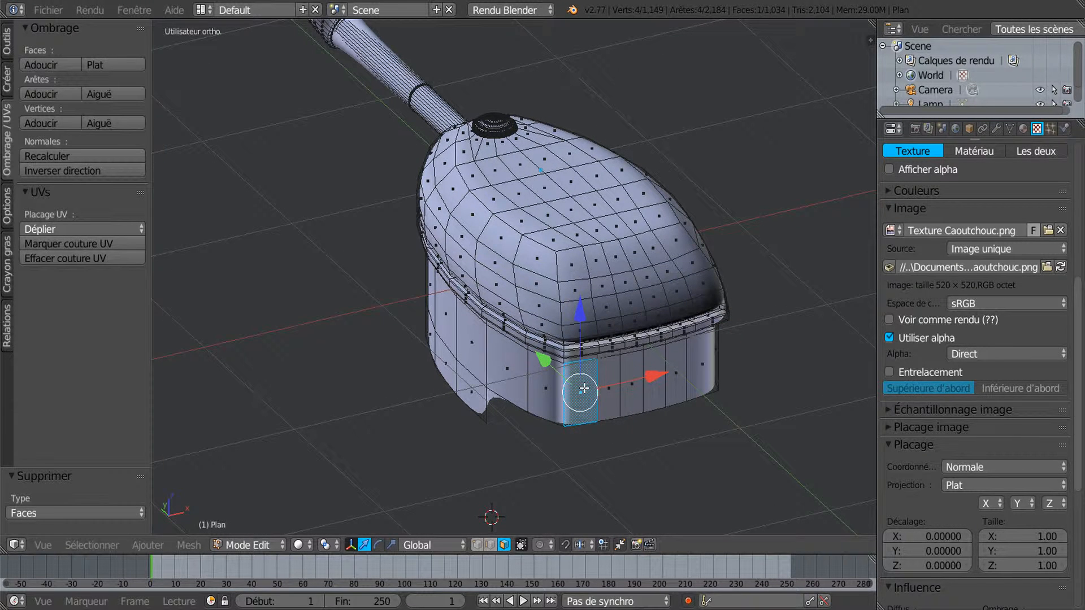
shift+right_click(631, 382)
shift+right_click(656, 377)
middle_drag(678, 438, 758, 409)
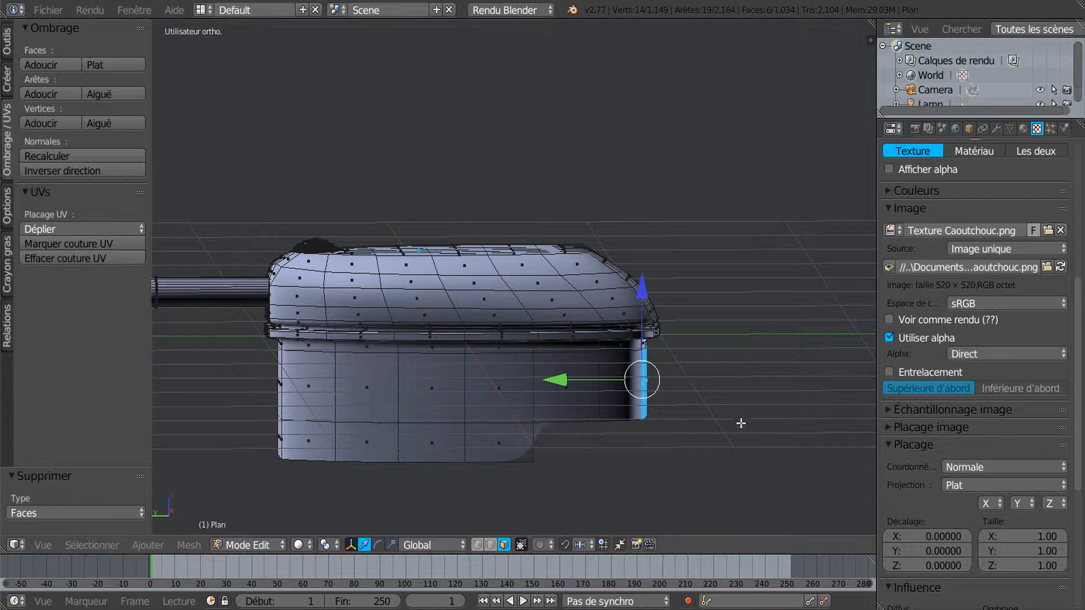
key(e)
click(739, 428)
drag(557, 381, 594, 381)
Check the commodo ar.png reference and scale the extruded end faces uniformly by 1.275
middle_drag(618, 436, 626, 476)
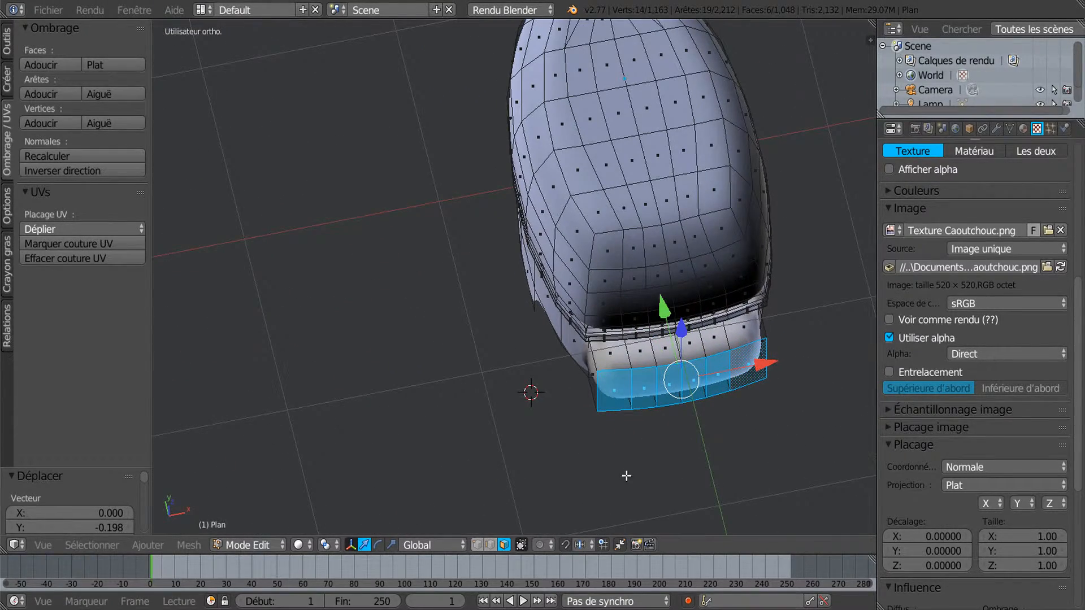
click(743, 609)
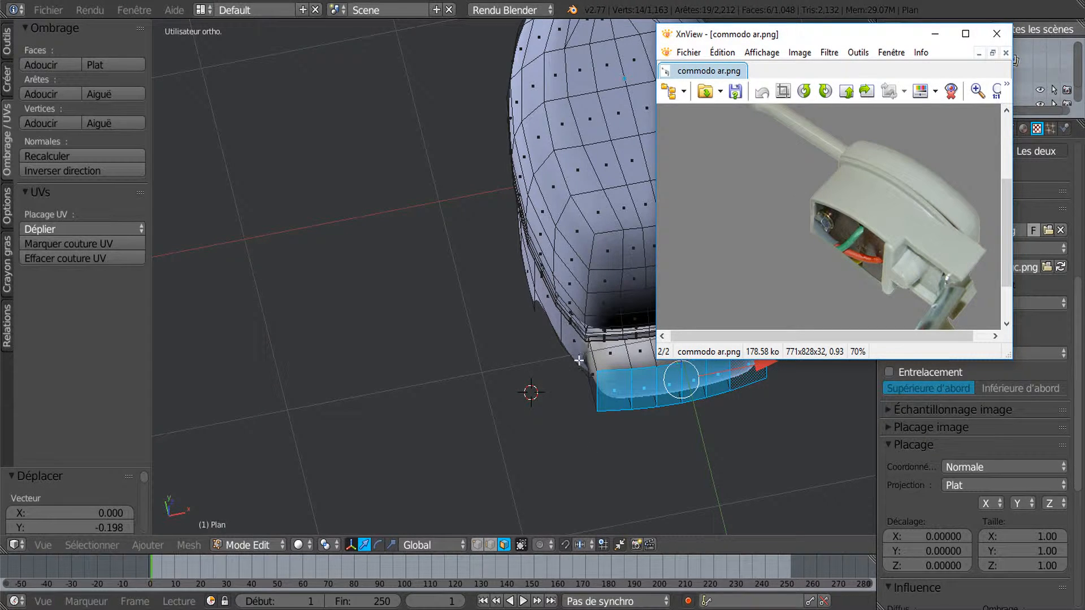
middle_drag(617, 441, 652, 420)
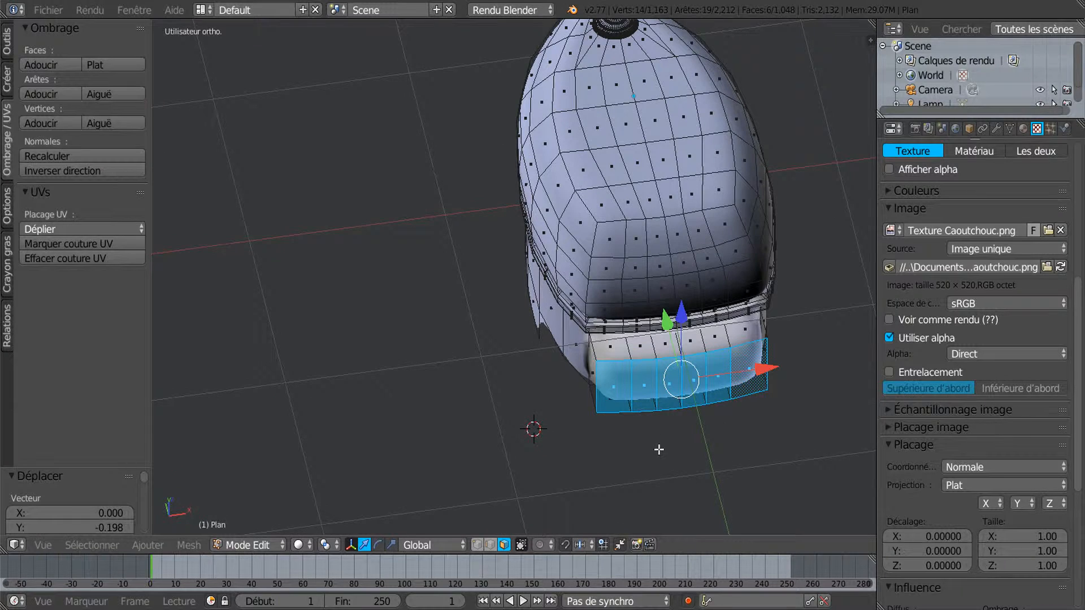
key(s)
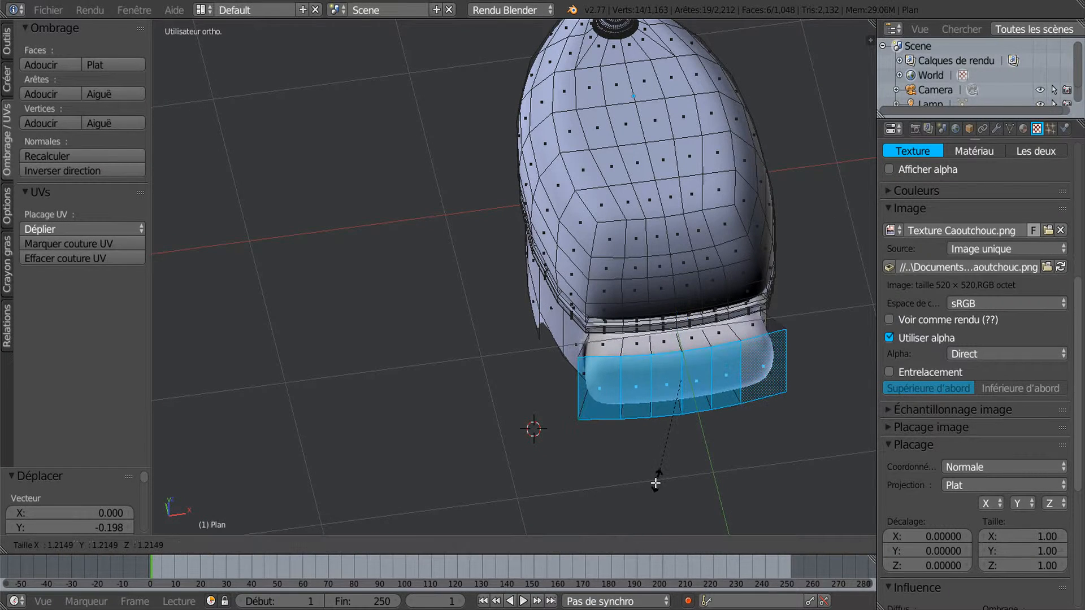
click(654, 479)
Scale the extruded end faces vertically along Z by a factor of 0.859, working in the right orthographic view
middle_drag(653, 482, 803, 399)
middle_drag(694, 420, 728, 366)
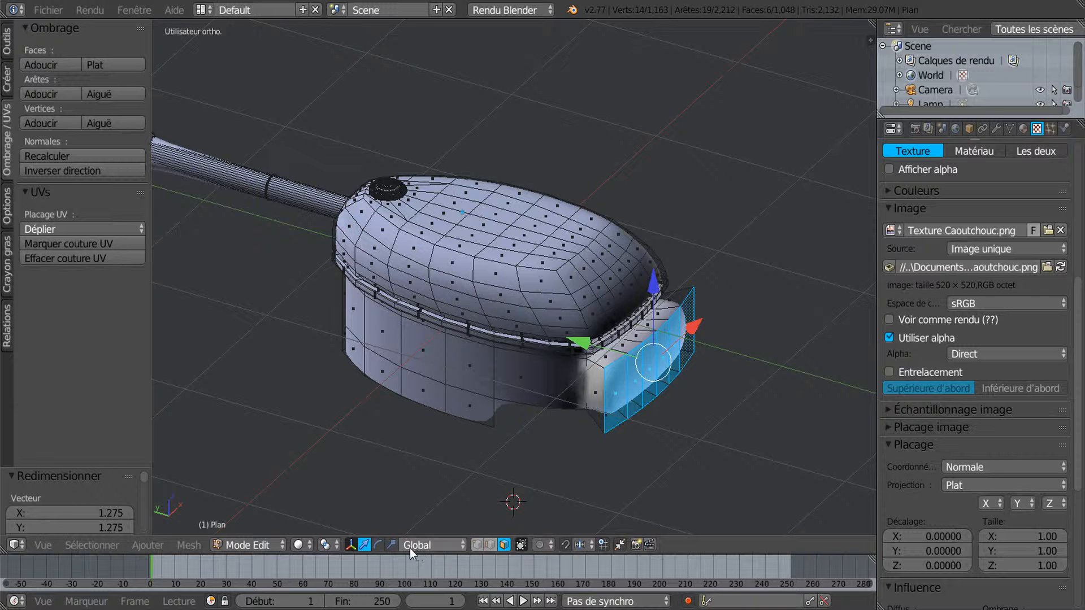
click(390, 544)
middle_drag(551, 522, 661, 450)
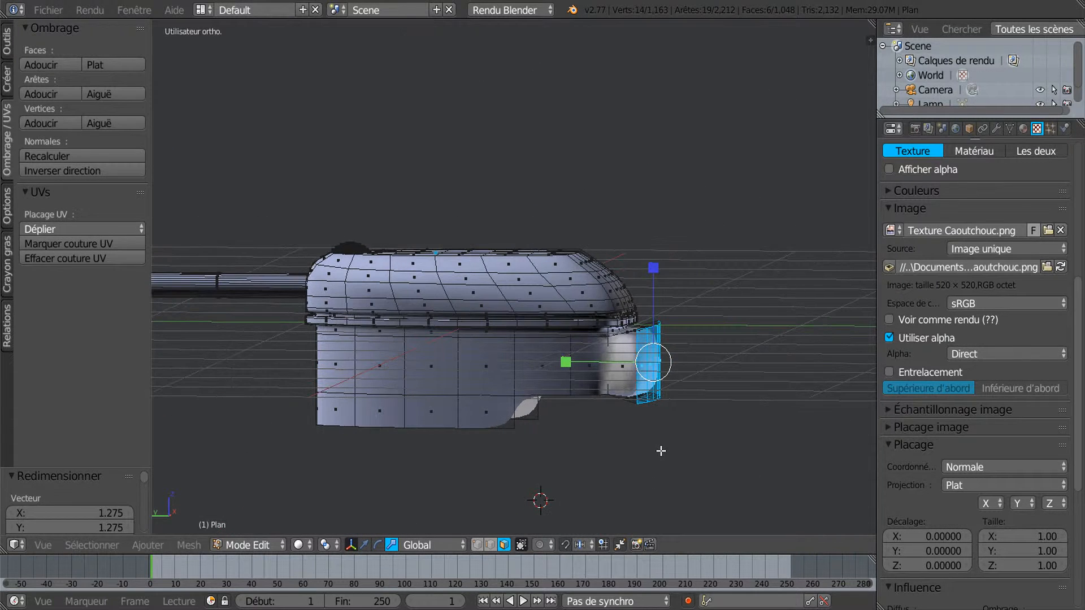
key(KP_3)
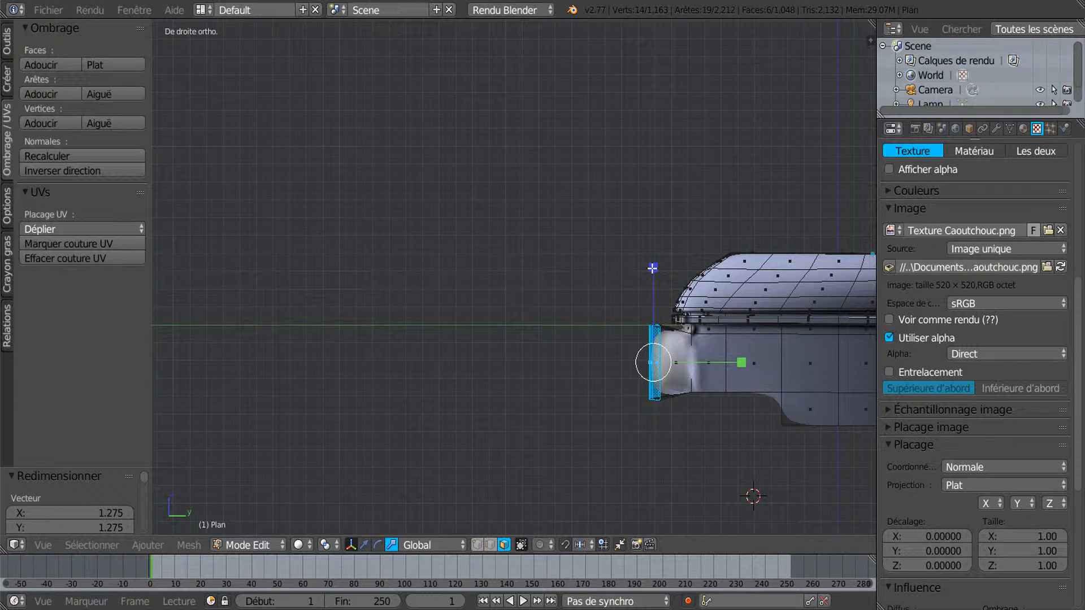
drag(651, 273, 644, 283)
middle_drag(543, 428, 641, 434)
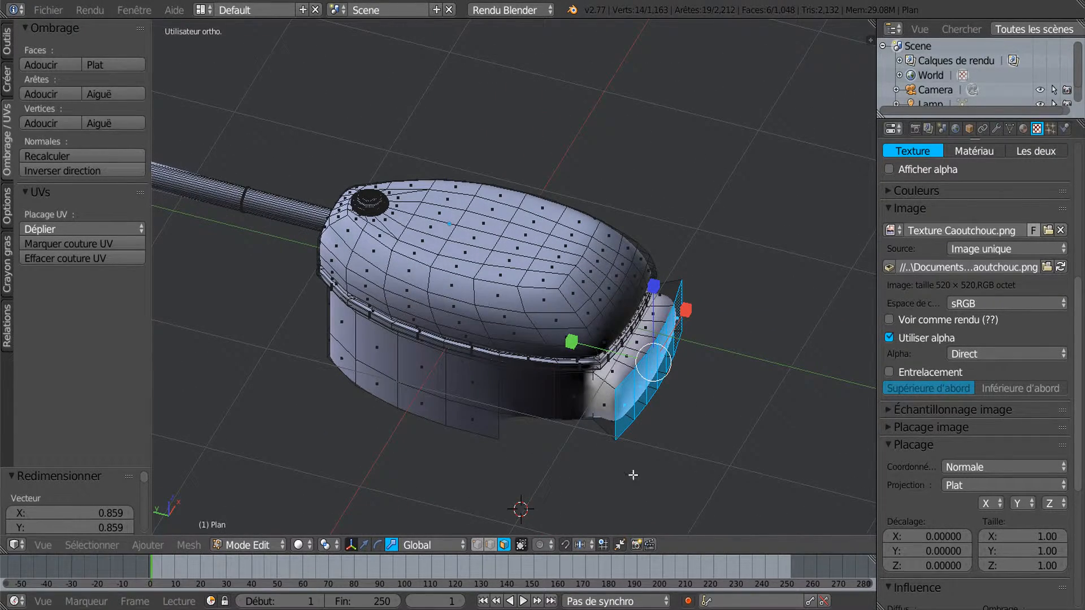
Select the vertical edges on both sides where the extruded block meets the base wall and scale them apart along X by 1.231
click(487, 543)
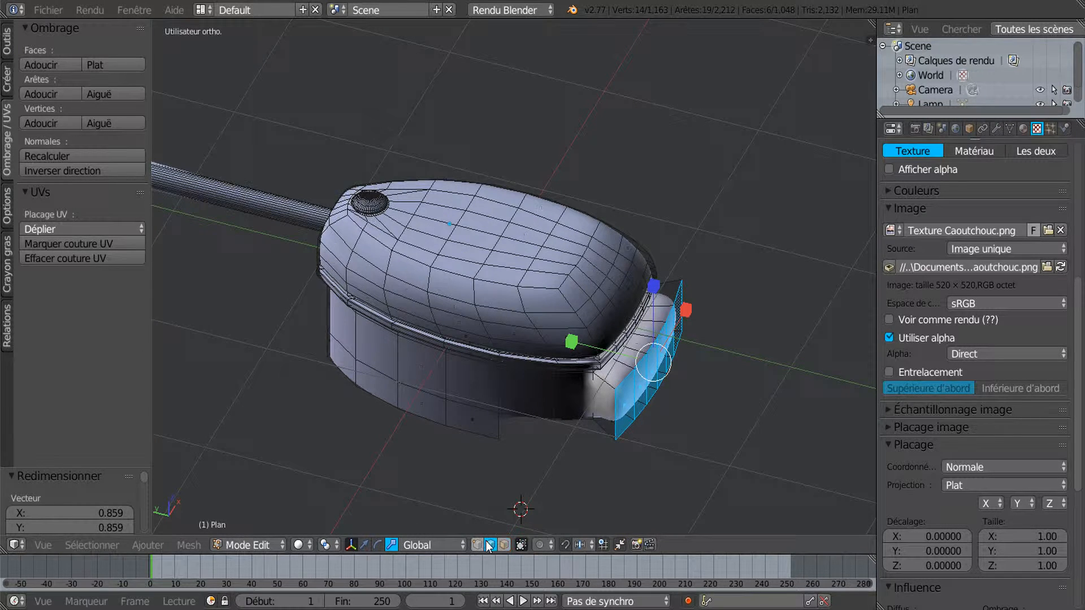
right_click(589, 396)
middle_drag(731, 371, 513, 380)
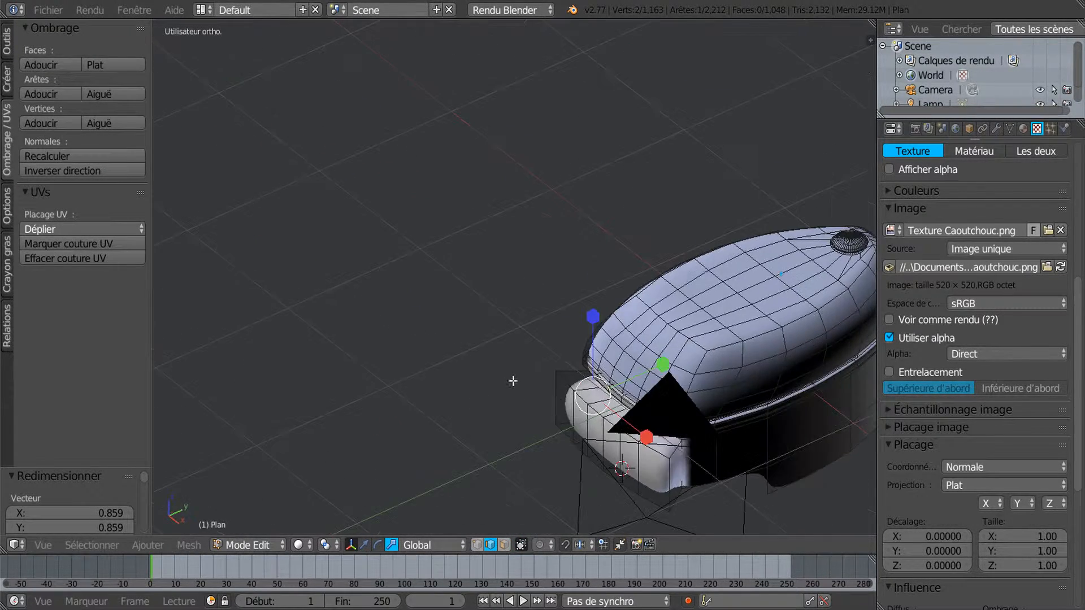
shift+right_click(681, 461)
middle_drag(469, 494, 520, 509)
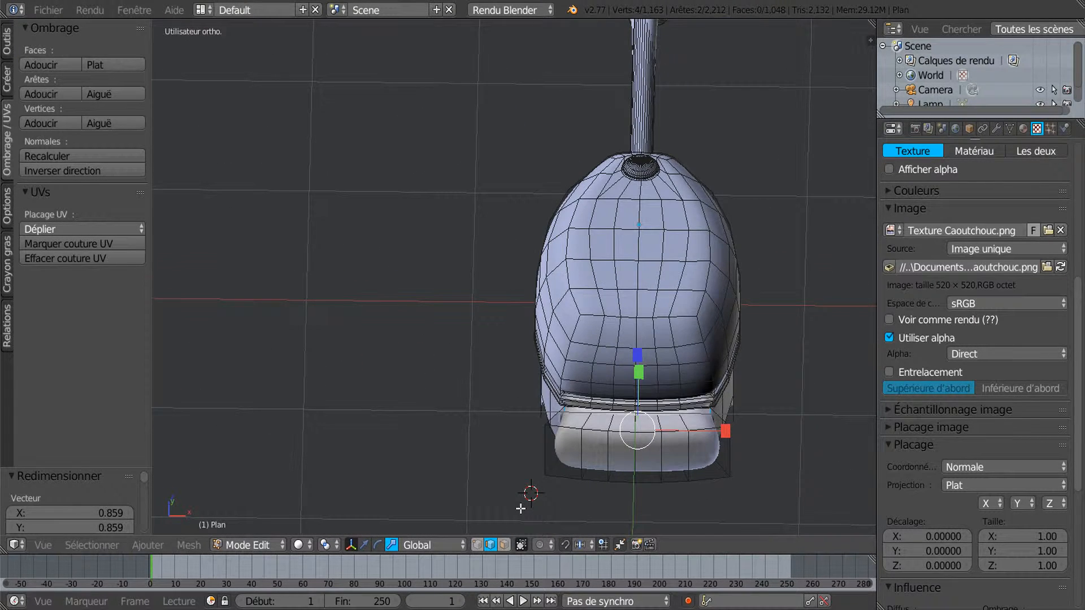
key(KP_7)
mouse_move(726, 429)
mouse_down()
mouse_move(751, 426)
mouse_move(734, 427)
mouse_up()
mouse_move(735, 428)
middle_down()
mouse_move(792, 433)
mouse_move(702, 450)
mouse_move(599, 509)
mouse_move(613, 395)
mouse_move(663, 309)
mouse_move(581, 467)
mouse_move(675, 353)
mouse_move(662, 368)
mouse_move(710, 394)
middle_up()
scroll(598, 500, up, 3)
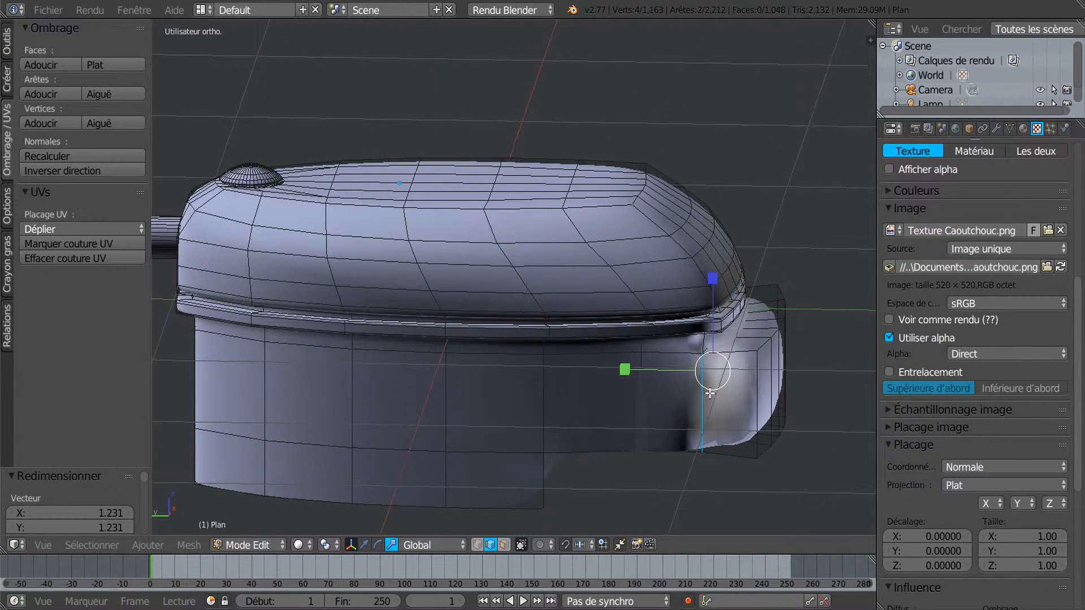
Select the three adjoining side faces between the cutout's start and the extruded end, and flatten them with LoopTools using Best fit
click(504, 544)
right_click(617, 403)
shift+right_click(675, 402)
shift+right_click(730, 402)
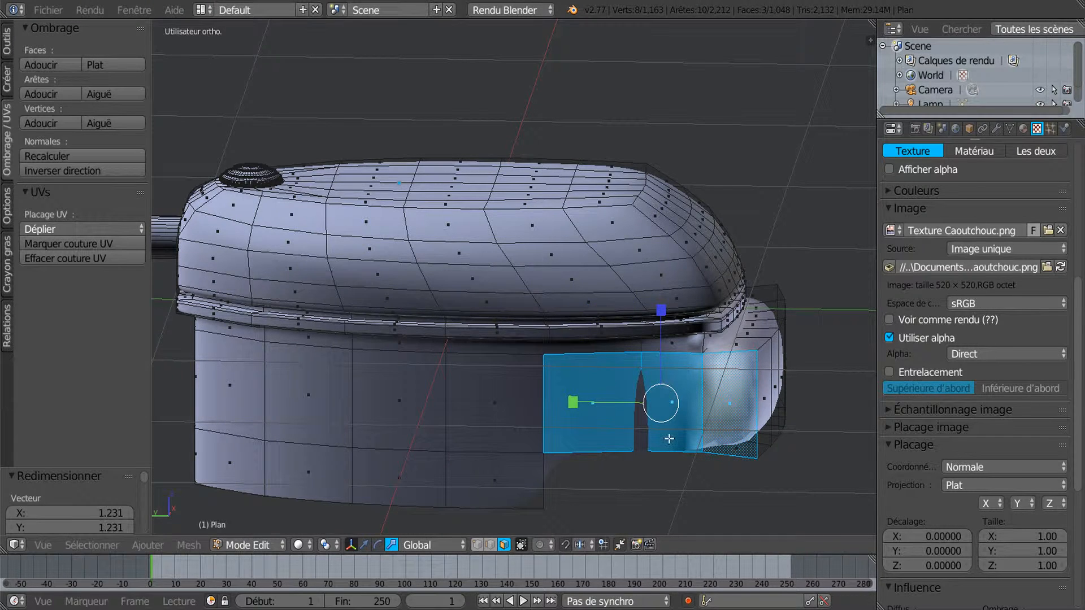
key(shift+KP_7)
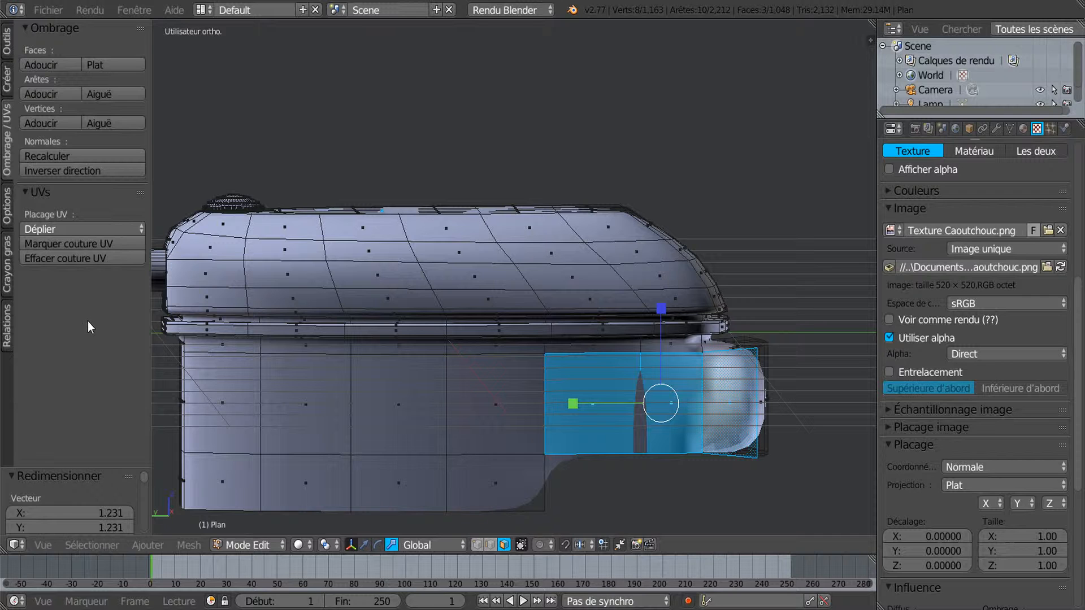
click(7, 50)
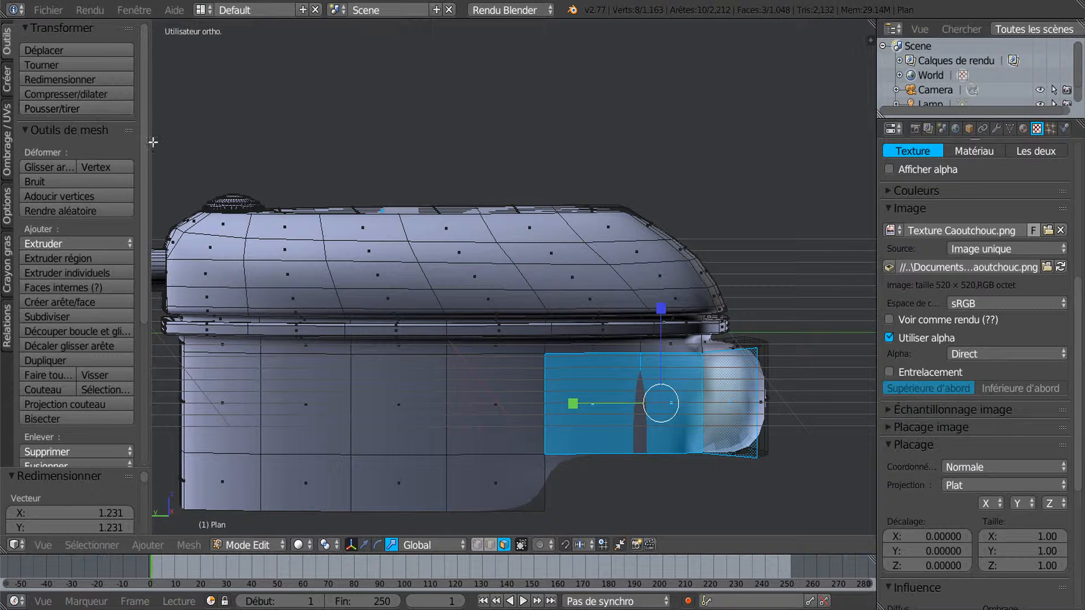
scroll(143, 165, down, 8)
click(68, 395)
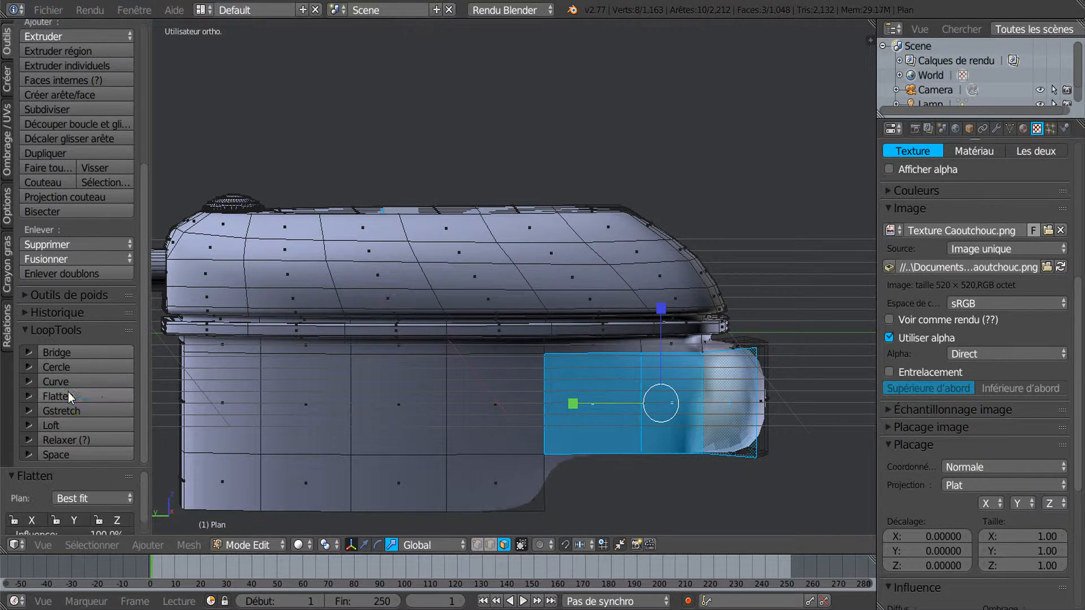
Examine the flattened side and its junction with the extruded end block, comparing the mesh in Edit Mode and Object Mode
middle_drag(637, 455, 604, 499)
middle_drag(675, 479, 622, 471)
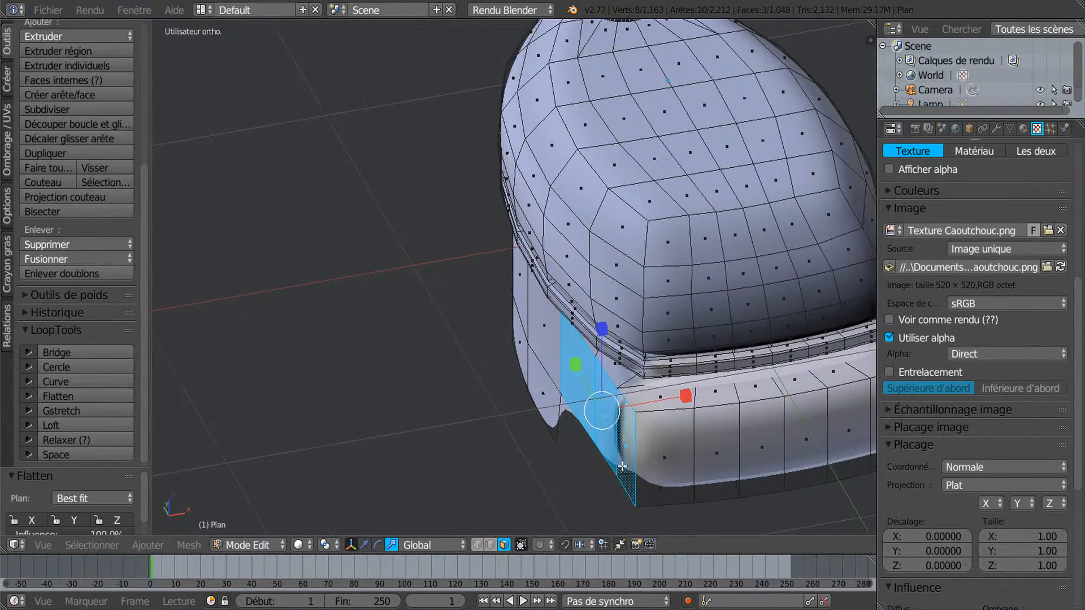
scroll(627, 464, up, 3)
key(Tab)
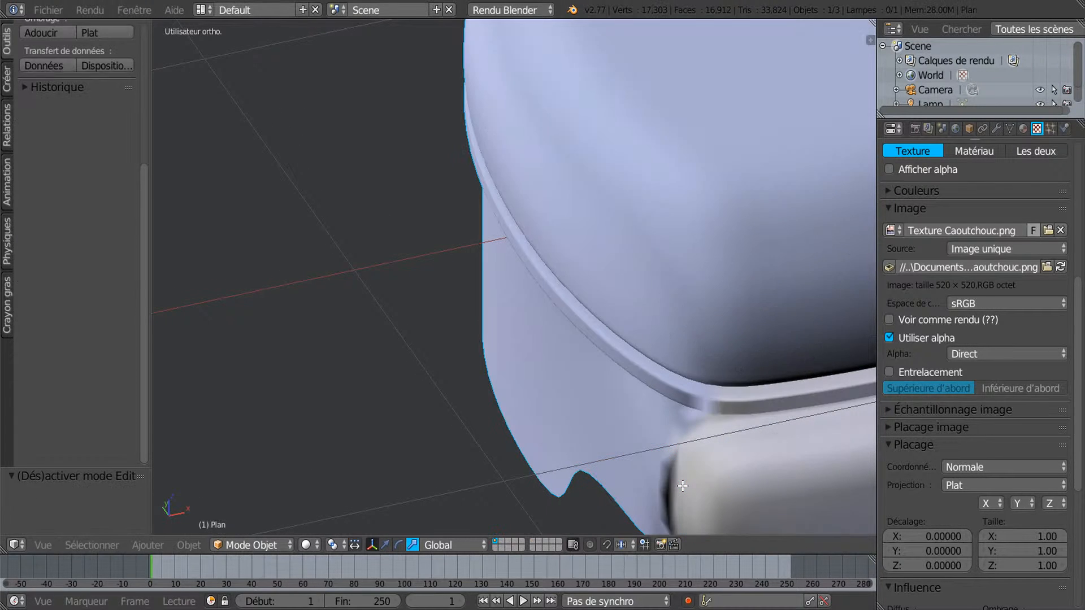
scroll(677, 498, down, 5)
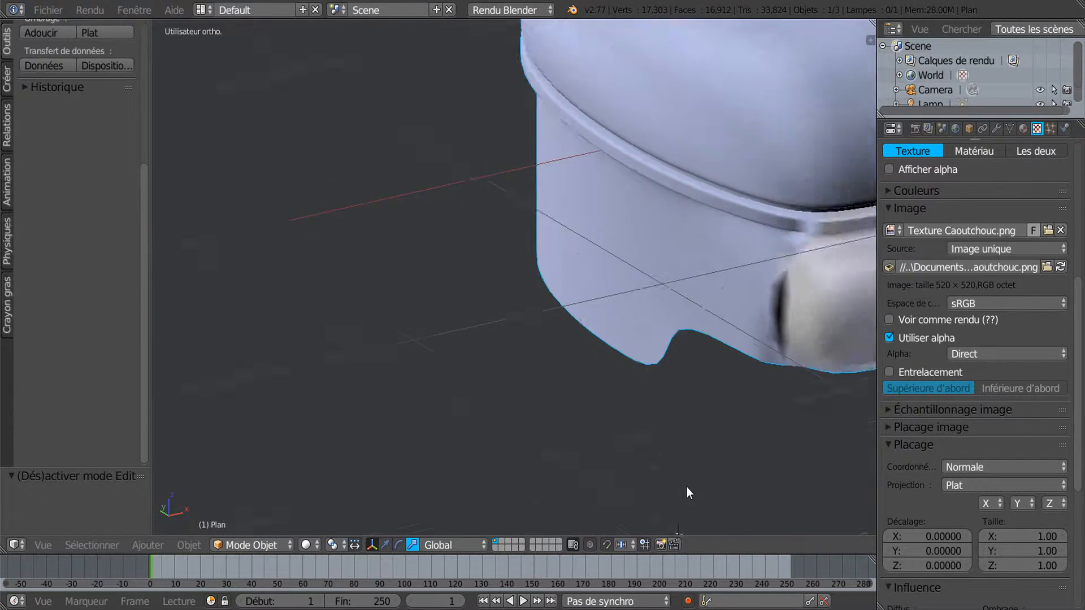
middle_drag(619, 476, 649, 450)
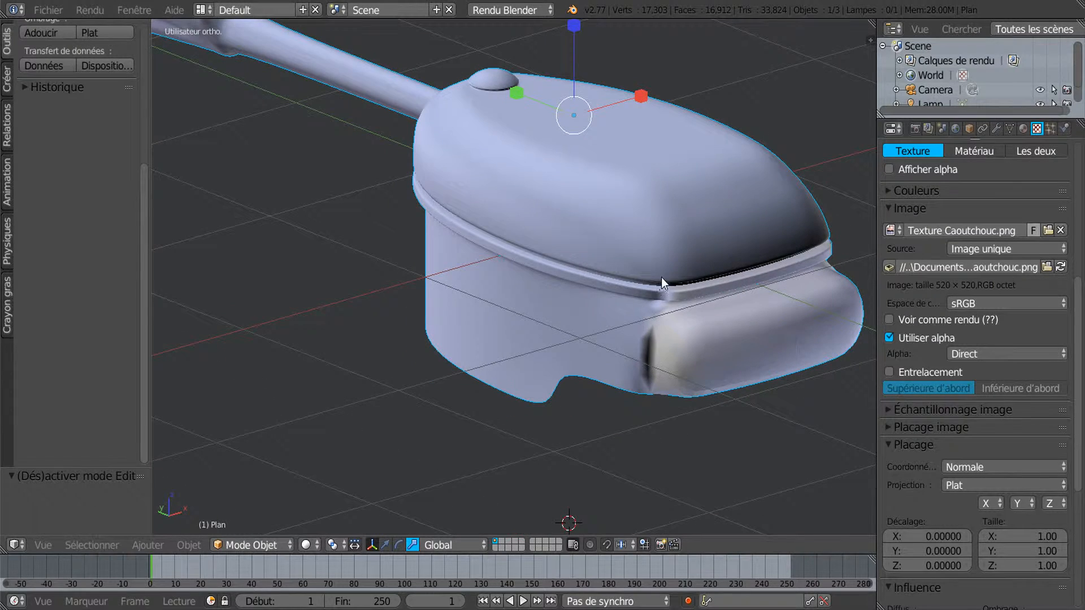
key(Tab)
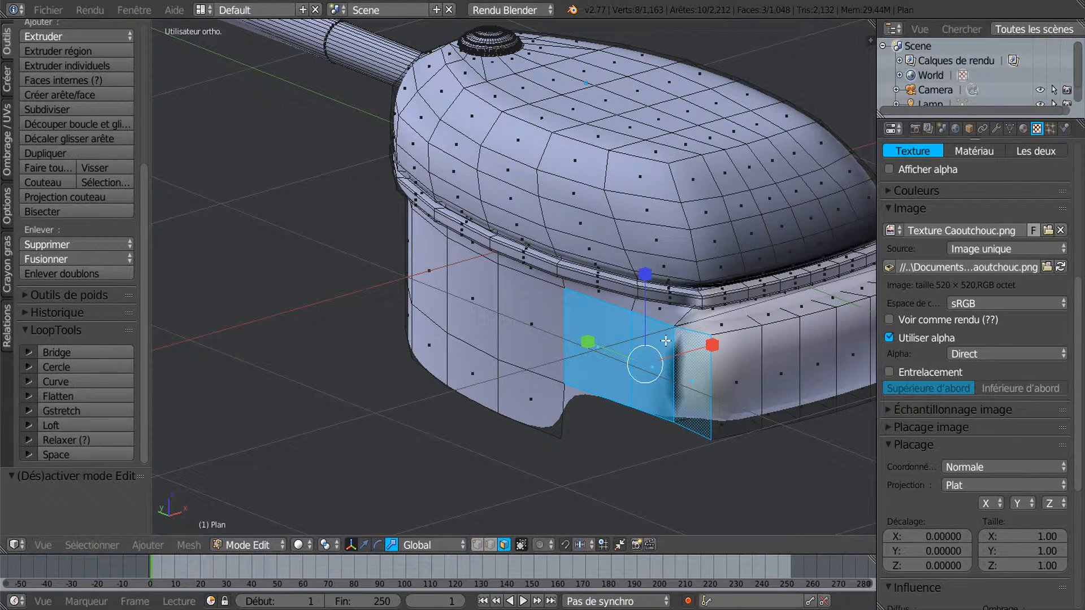
key(Tab)
scroll(676, 365, down, 1)
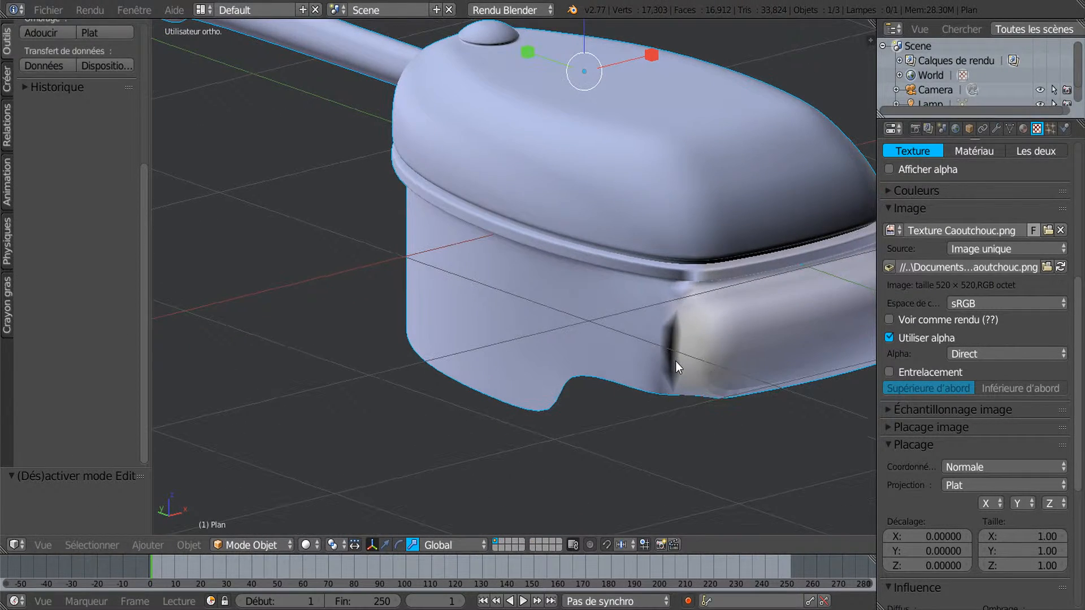
Select the whole mesh in Edit Mode, recalculate its normals, and check the result in Object Mode
key(Tab)
scroll(676, 365, down, 1)
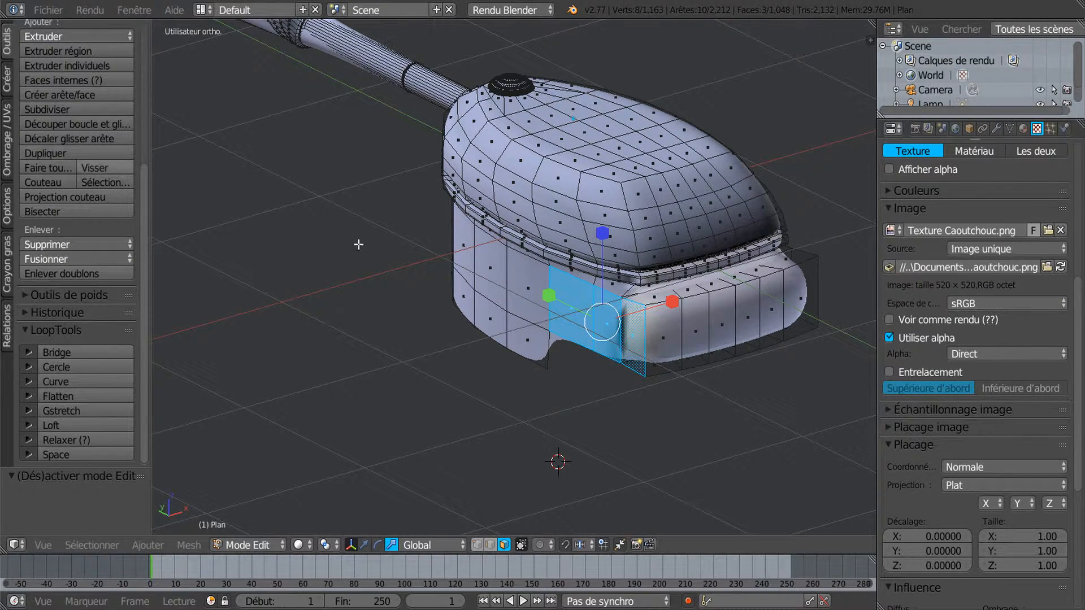
key(a)
key(a)
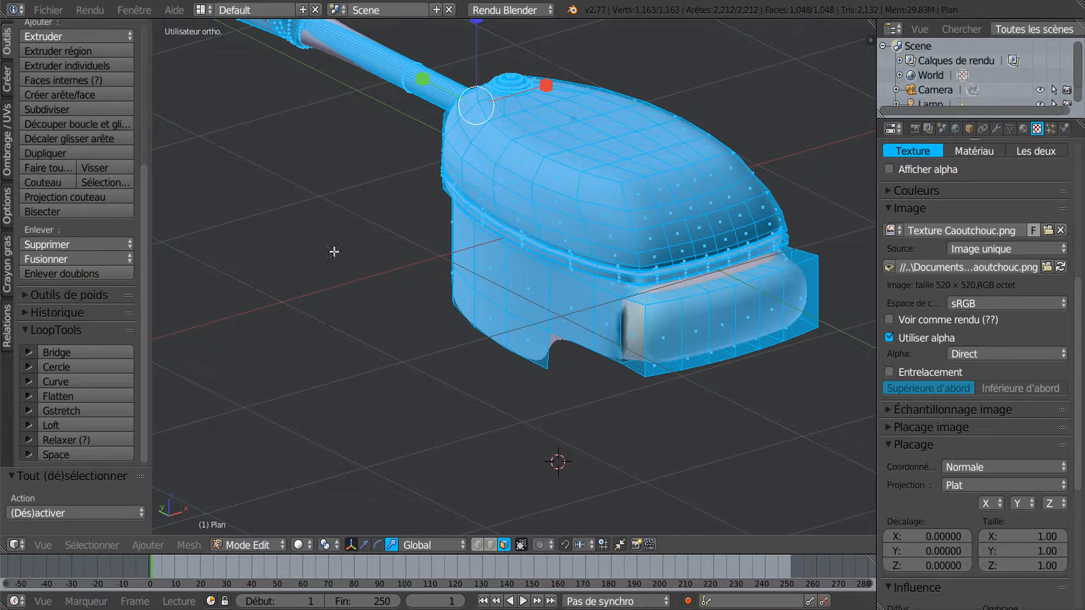
click(6, 142)
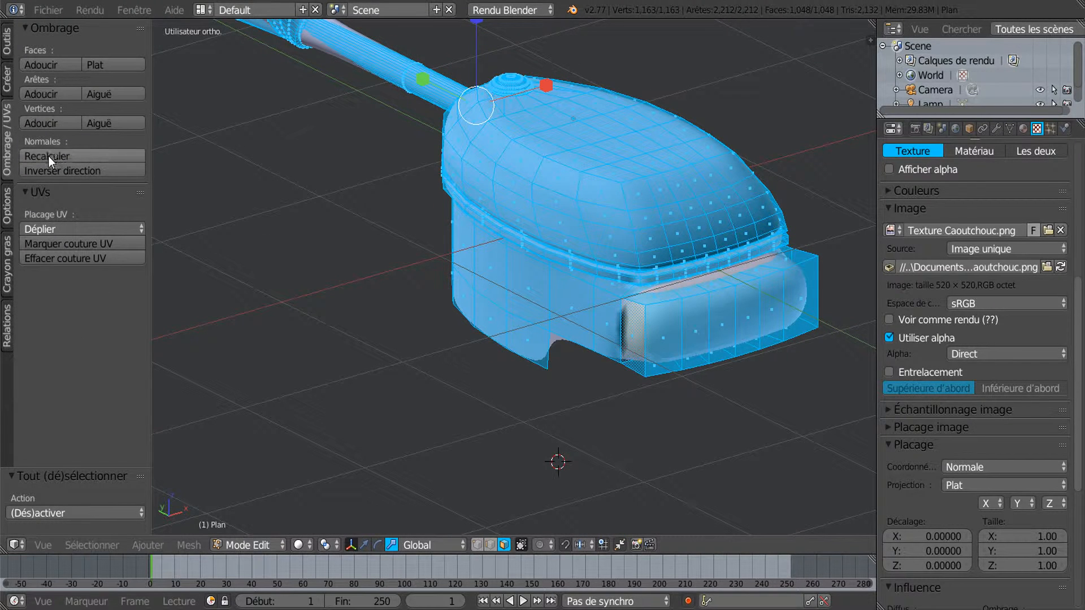
click(54, 156)
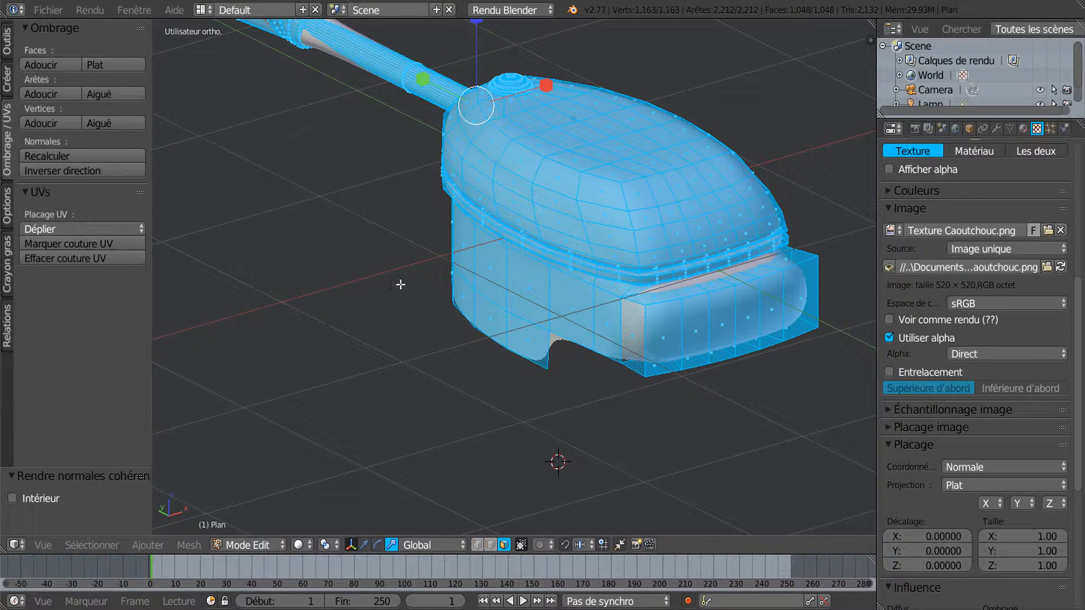
key(Tab)
middle_drag(441, 303, 678, 399)
Select the three adjoining faces on the opposite side between the cutout and the end block, and flatten them with LoopTools
key(Tab)
scroll(611, 395, up, 4)
right_click(587, 338)
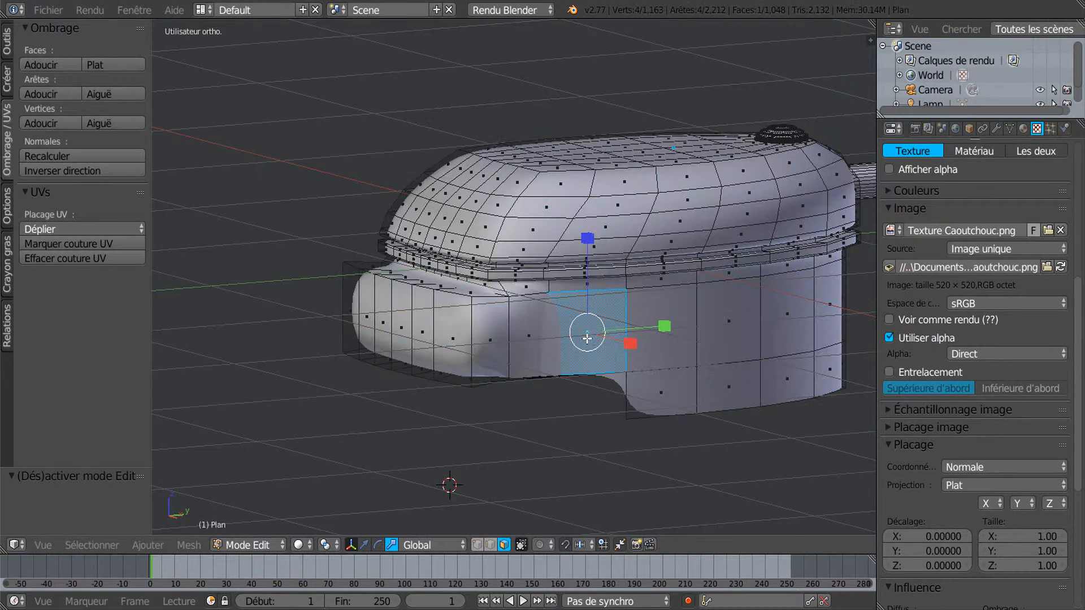
shift+right_click(530, 334)
shift+right_click(506, 343)
middle_drag(532, 404, 591, 432)
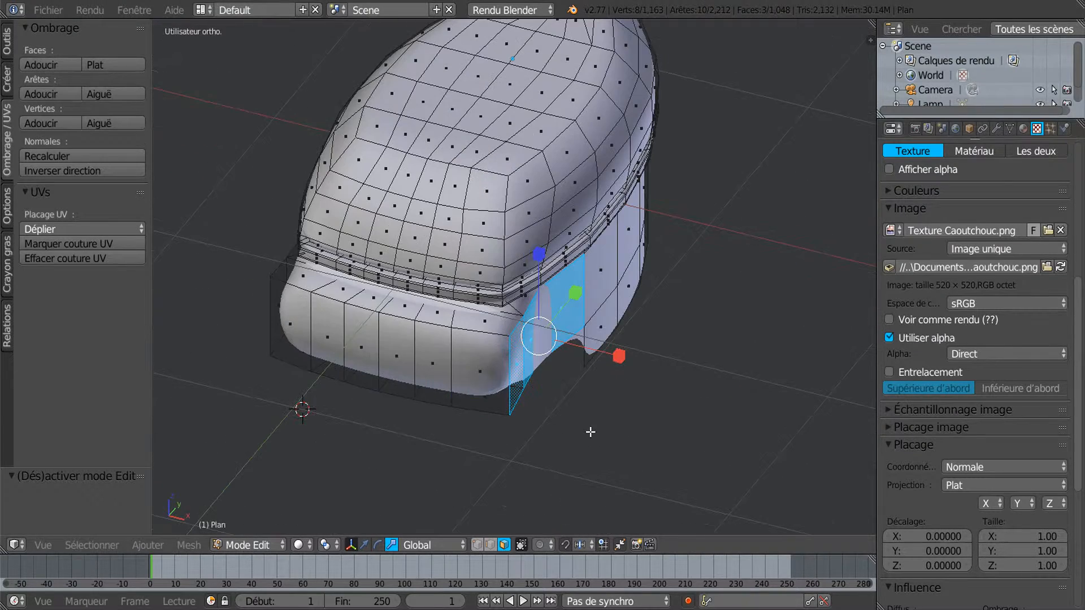
scroll(590, 432, up, 1)
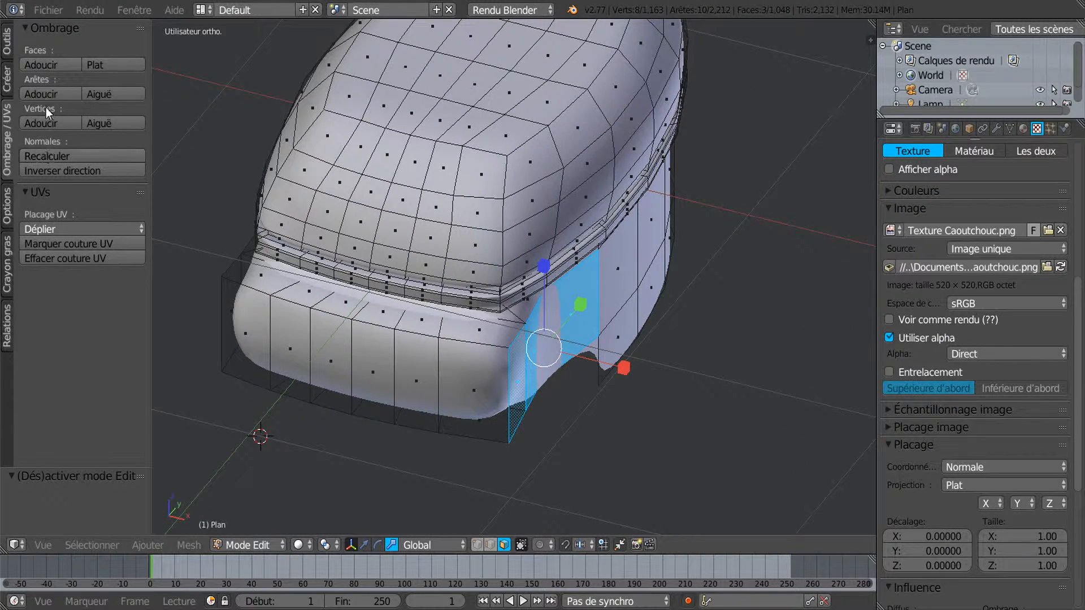
click(7, 39)
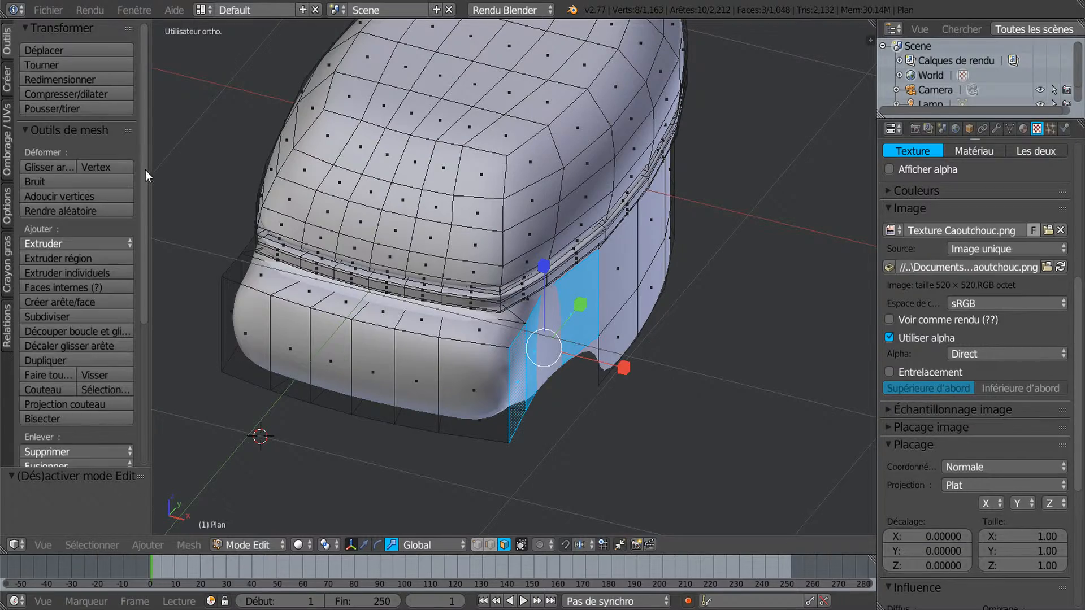
scroll(146, 226, down, 8)
click(59, 396)
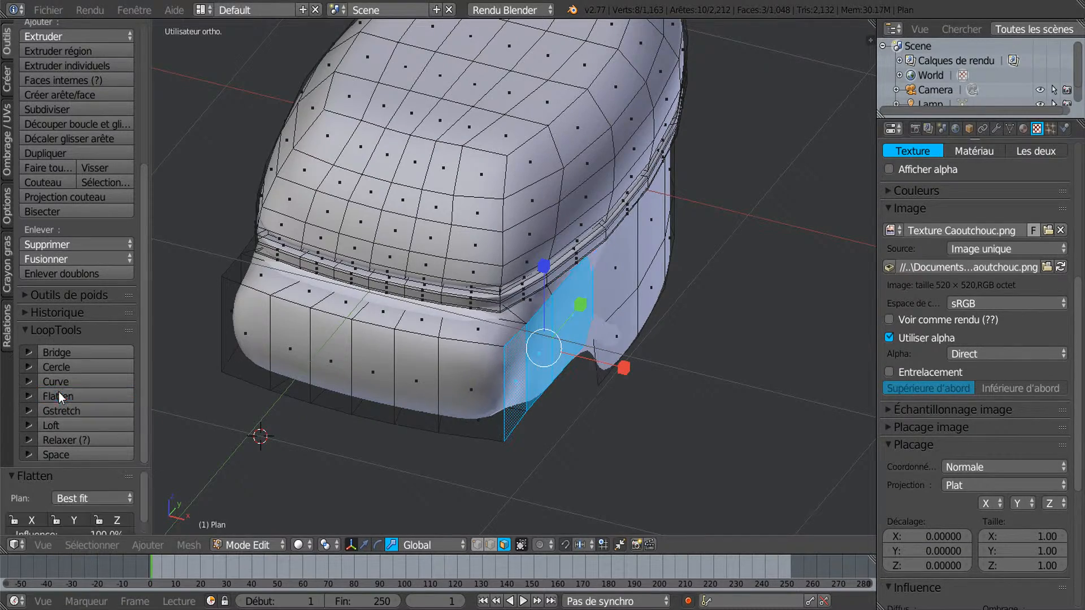
middle_drag(593, 423, 482, 410)
key(Tab)
key(Tab)
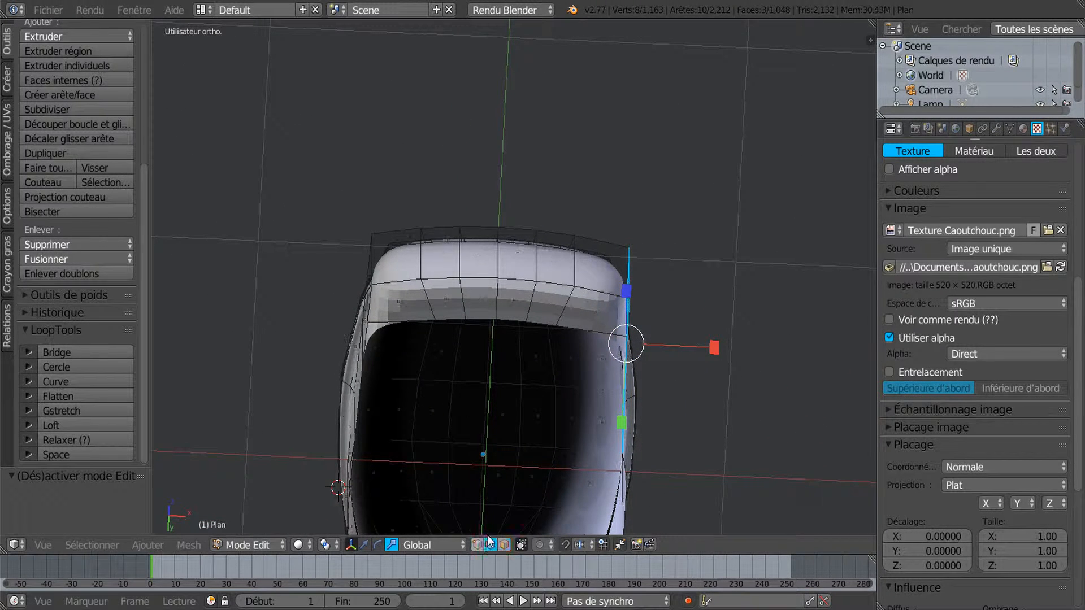
Select the row of inner edges running across the underside of the extruded end block in edge select mode
right_click(400, 312)
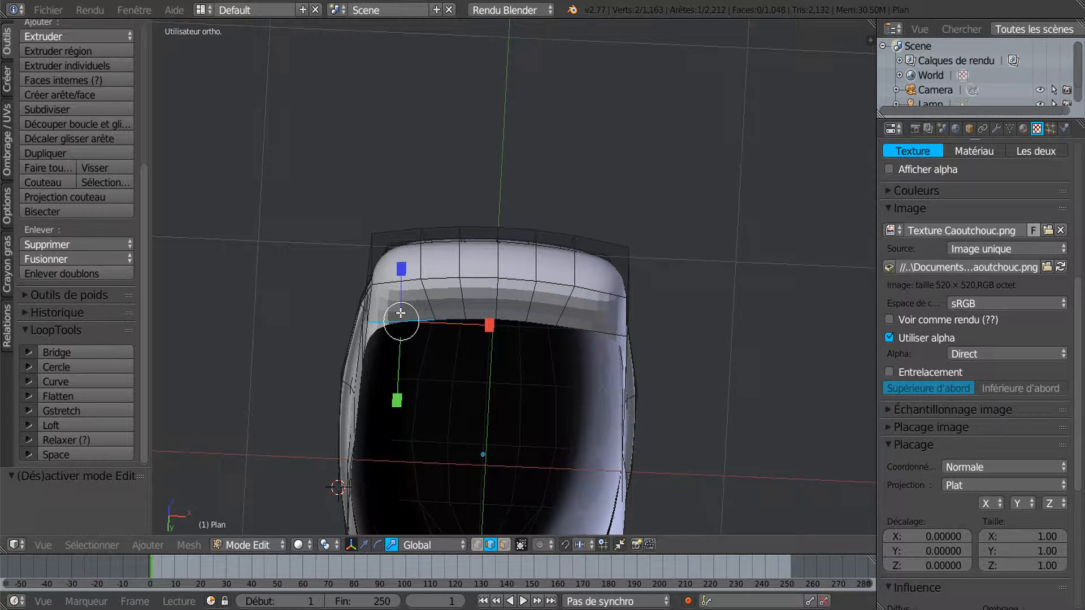
shift+right_click(451, 310)
shift+right_click(475, 310)
shift+right_click(540, 315)
shift+right_click(542, 315)
shift+right_click(570, 324)
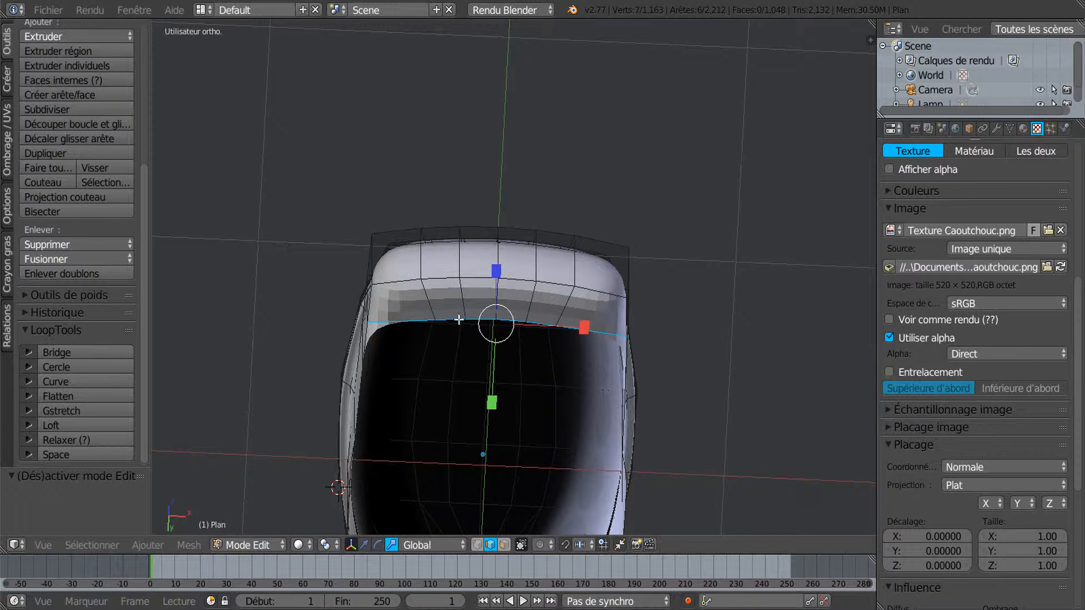
Try deleting the vertices of the selected underside edges, undo the deletion, and try dissolving the edges instead
key(x)
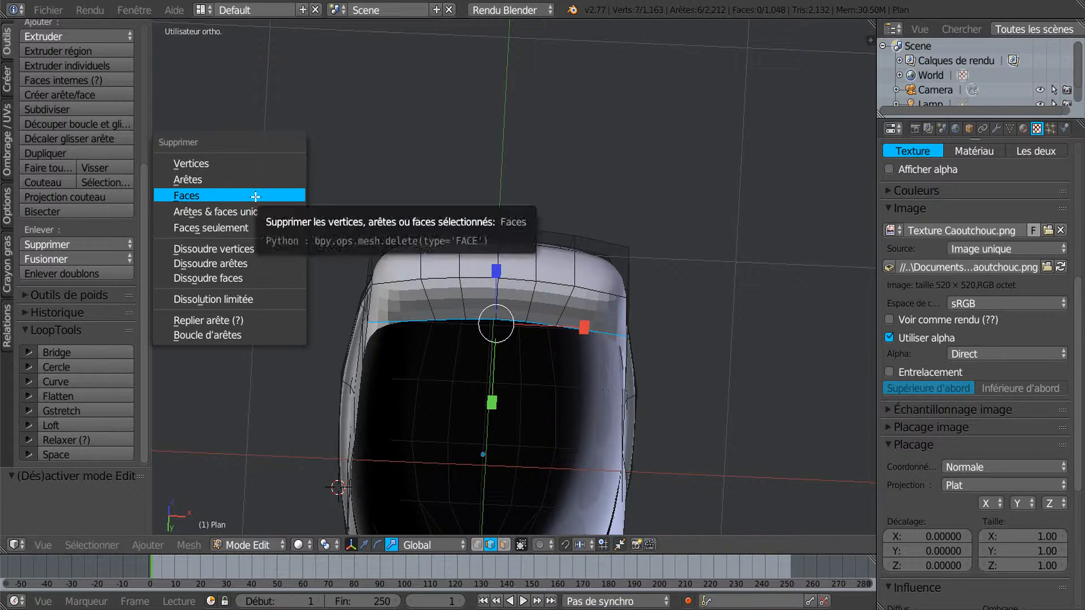
click(236, 164)
middle_drag(455, 228, 521, 287)
key(ctrl+z)
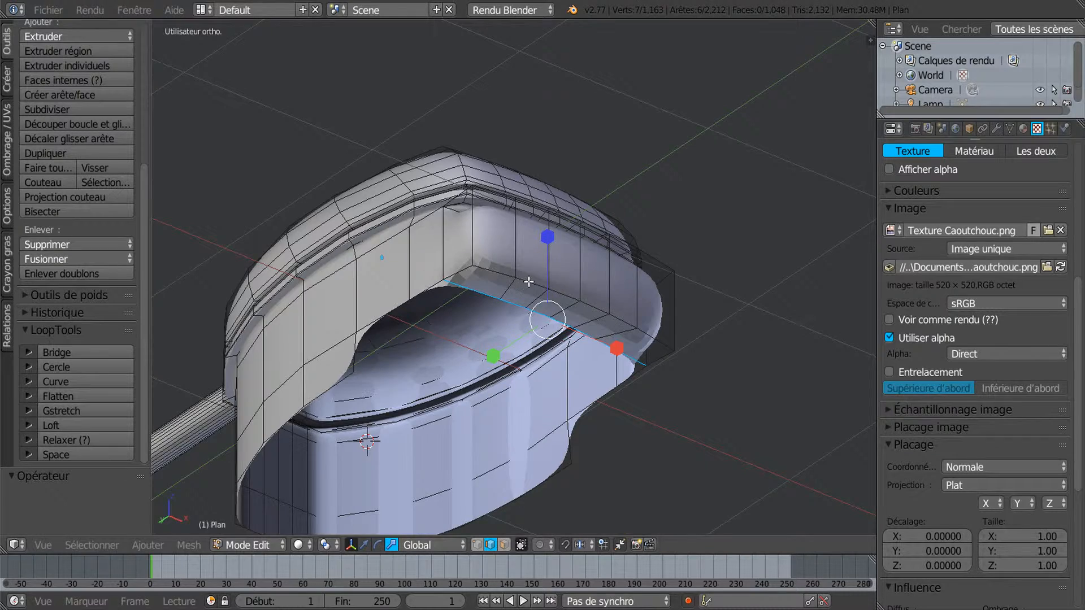
scroll(528, 280, up, 5)
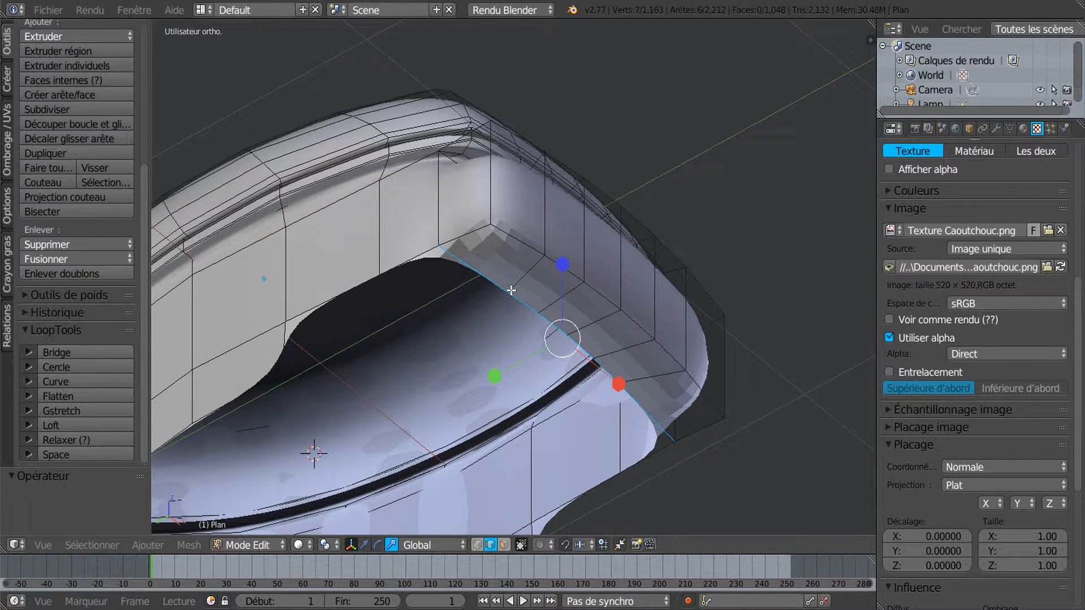
key(x)
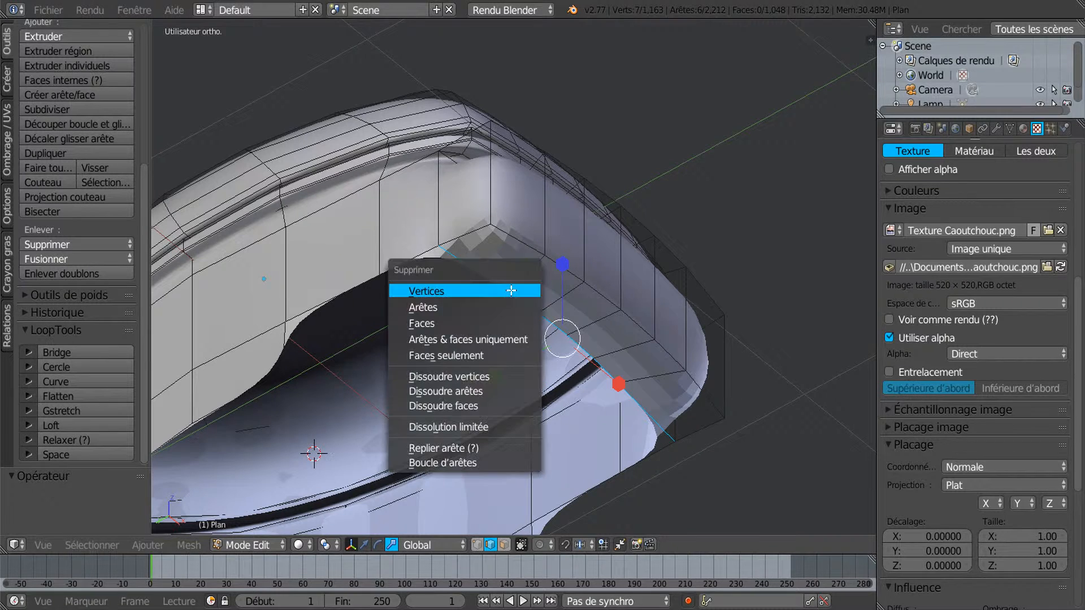
click(485, 391)
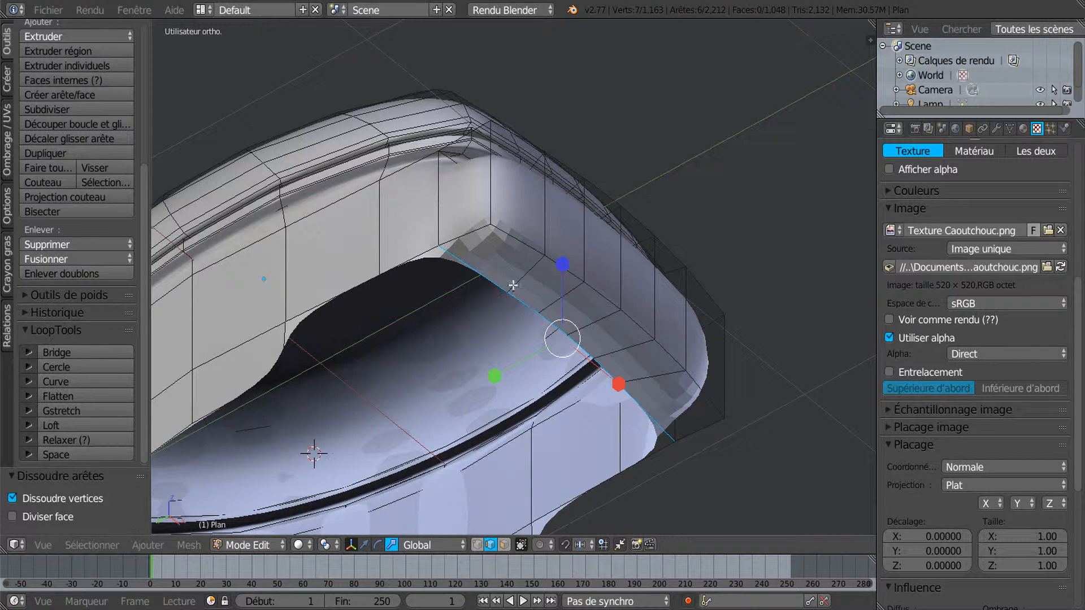
middle_drag(495, 274, 492, 277)
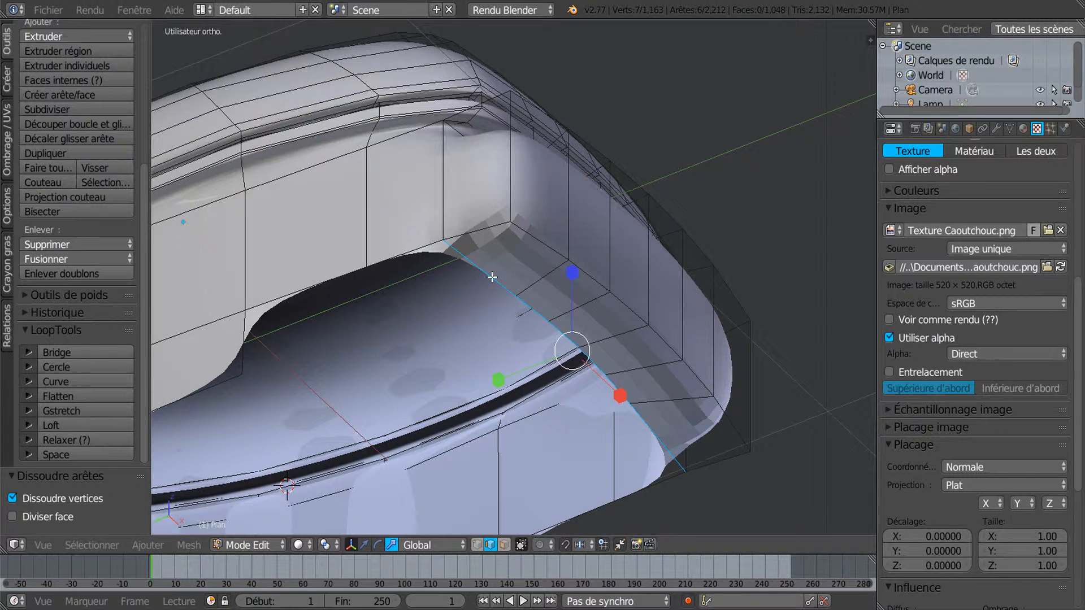
scroll(492, 277, up, 1)
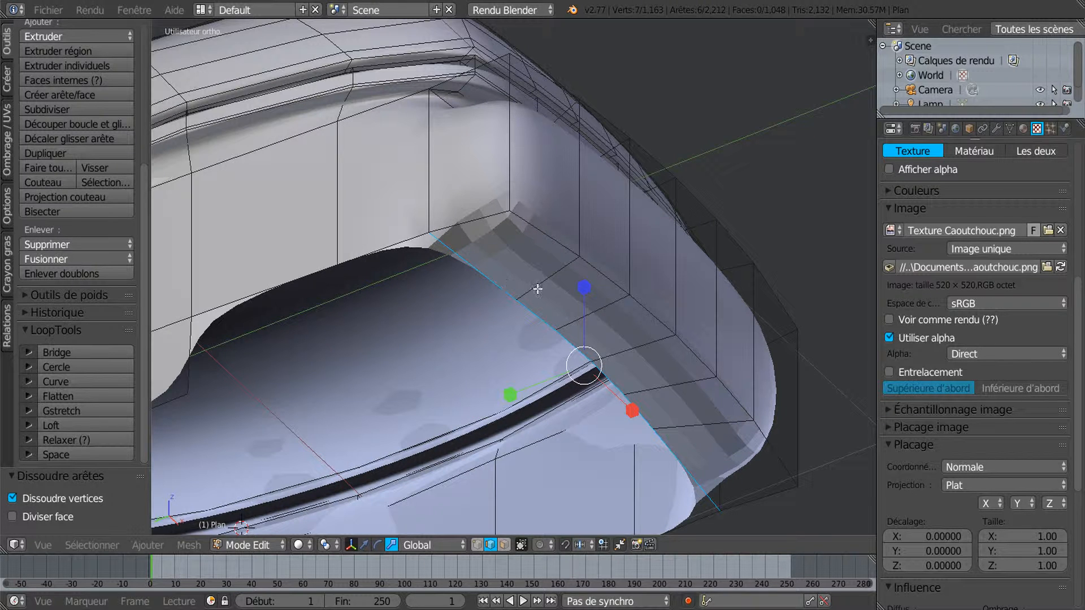
Exclude the two corner vertices from the underside row in vertex select mode and delete the vertices between them
click(476, 545)
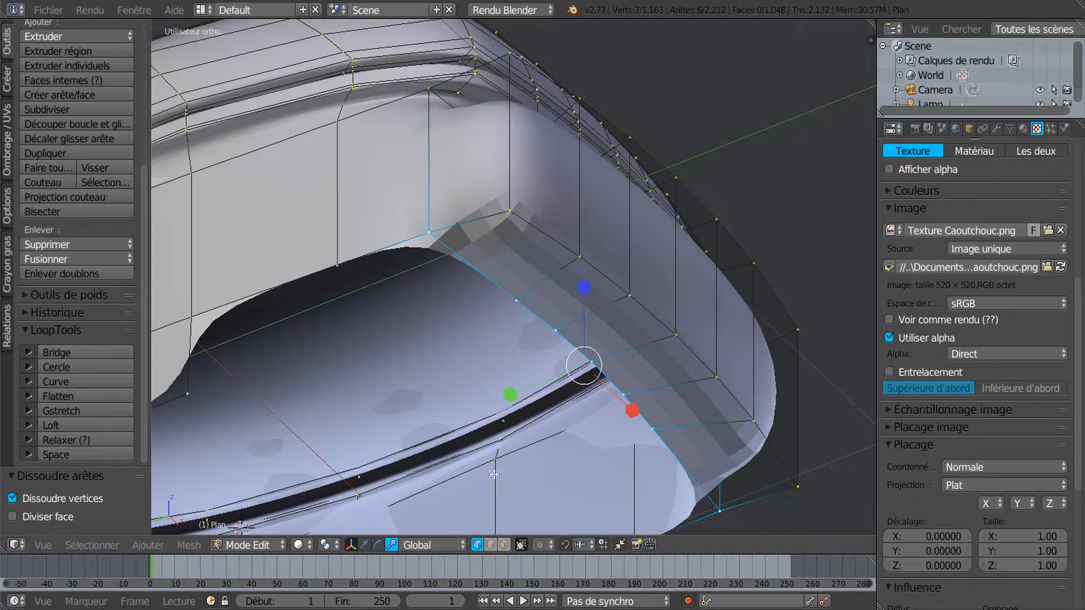
shift+click(427, 221)
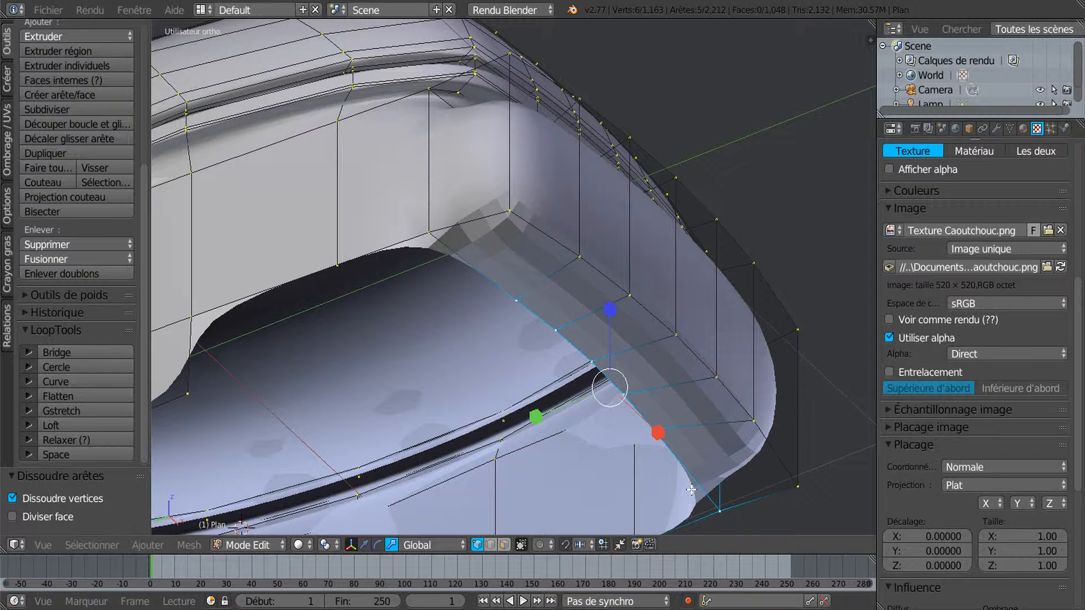
shift+click(716, 504)
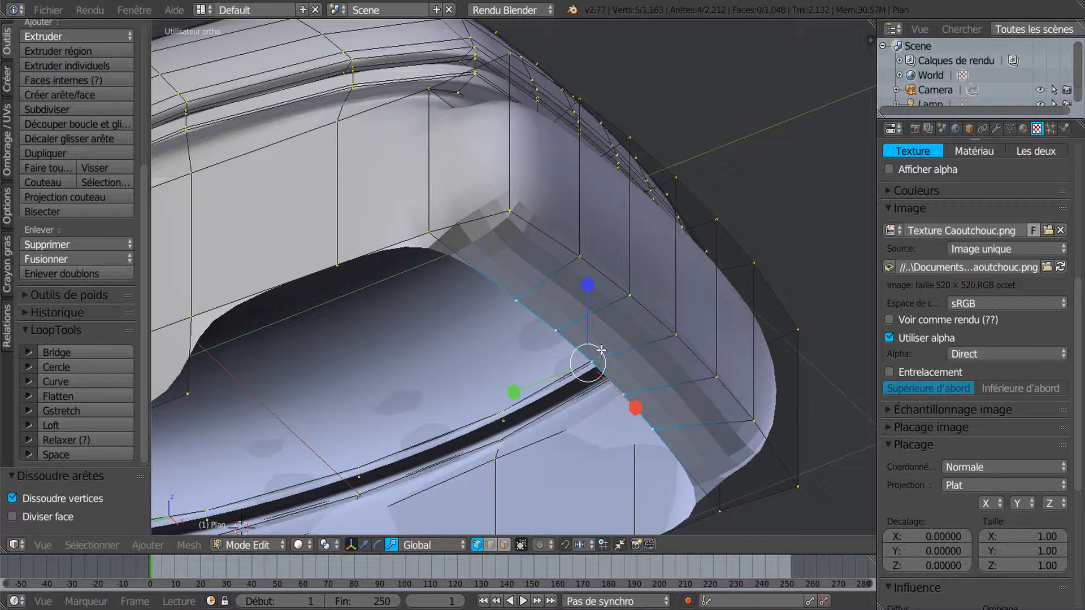
key(x)
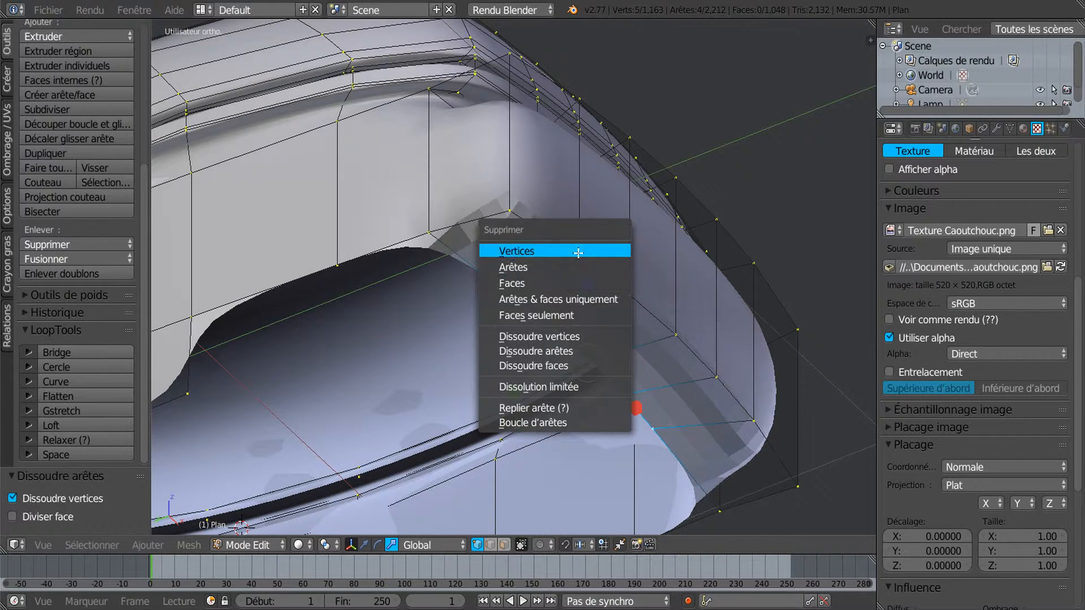
click(552, 250)
scroll(628, 314, down, 6)
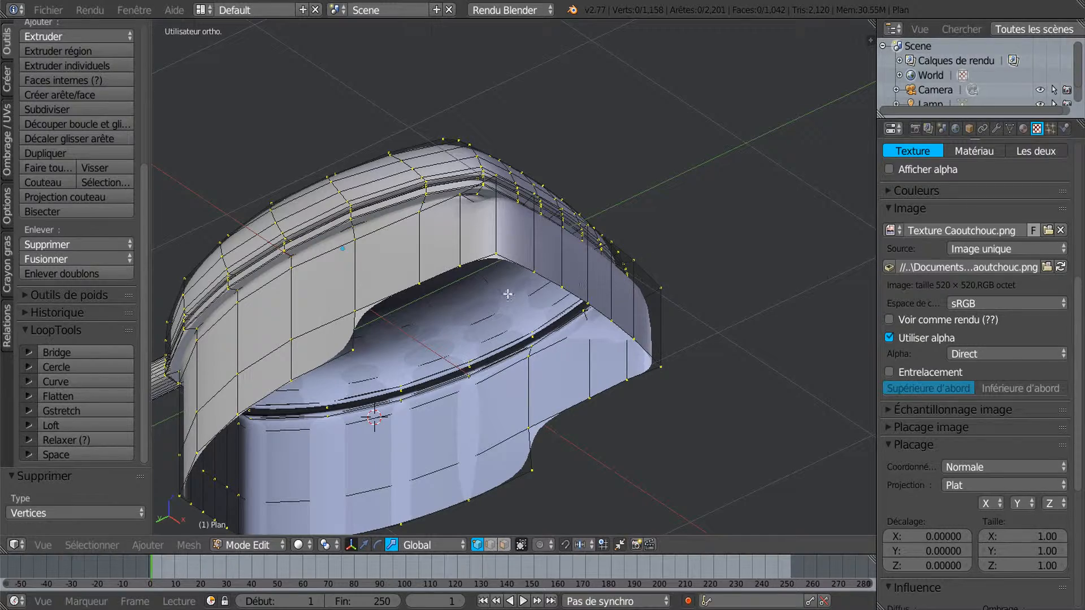
mouse_move(581, 382)
middle_down()
mouse_move(571, 390)
mouse_move(637, 418)
mouse_move(599, 392)
middle_up()
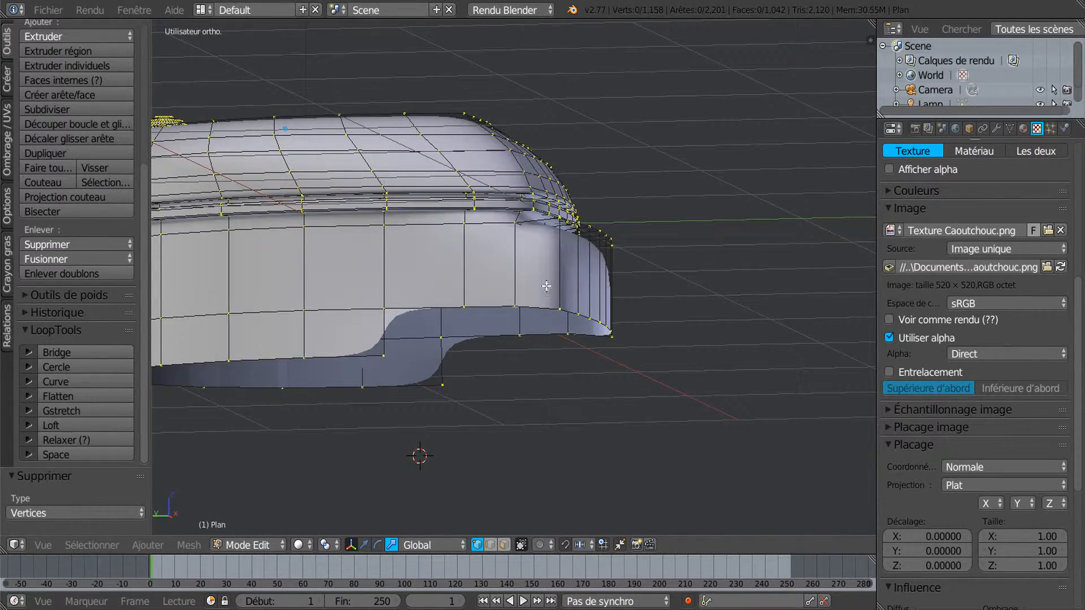
scroll(513, 381, up, 2)
middle_drag(513, 380, 619, 339)
Select all vertices of the end block's outer wall in the right orthographic wireframe view and scale them along Z by about 0.91
key(KP_3)
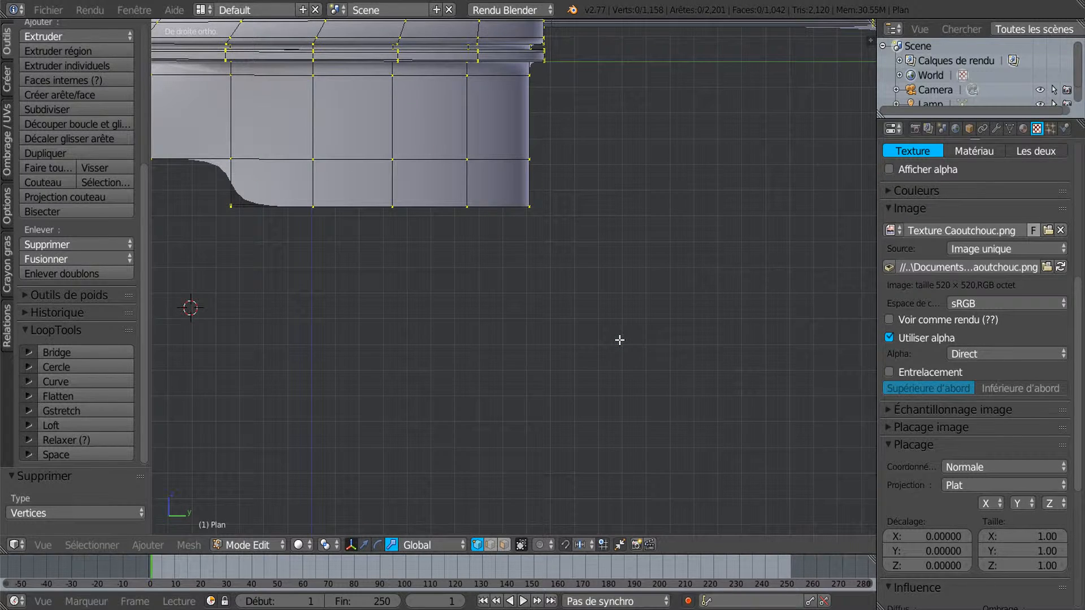
scroll(620, 341, down, 3)
shift+middle_drag(539, 309, 702, 358)
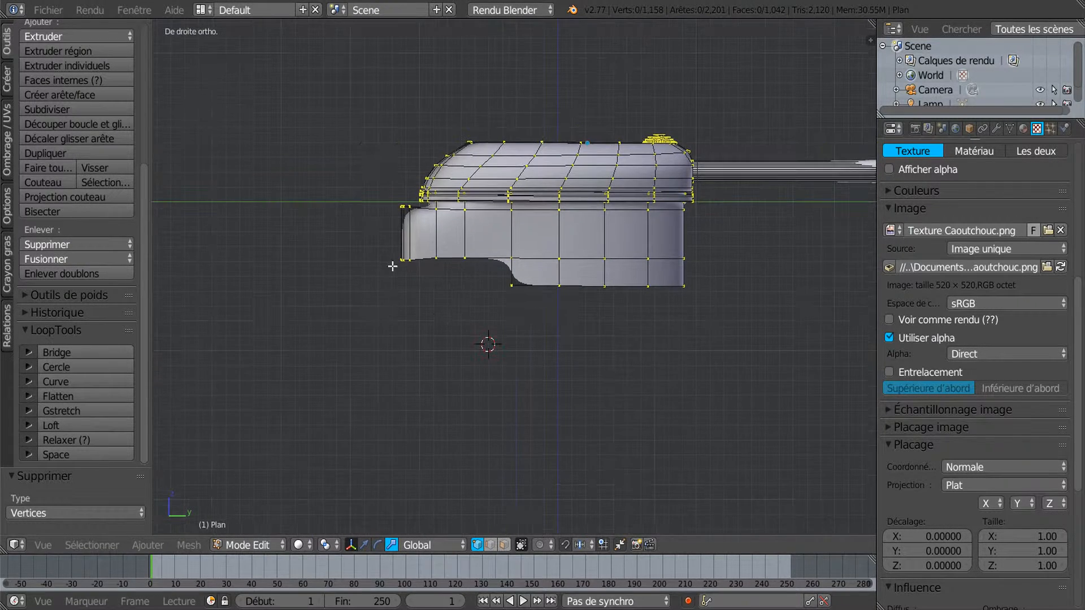
scroll(392, 266, up, 2)
shift+middle_drag(420, 273, 500, 287)
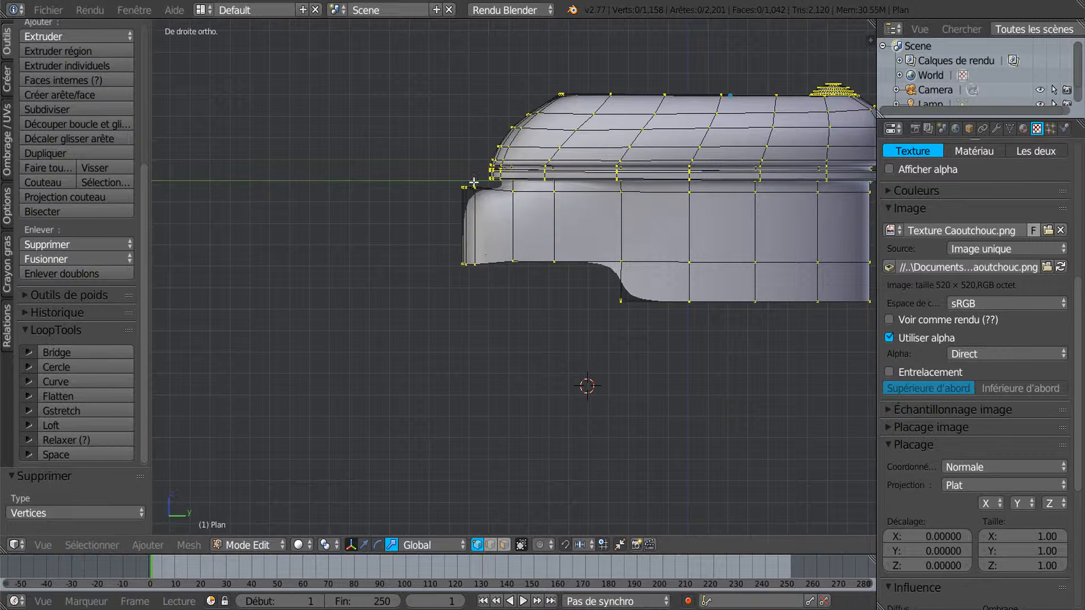
key(z)
key(c)
mouse_move(467, 198)
mouse_down()
mouse_move(467, 189)
mouse_move(468, 291)
mouse_up()
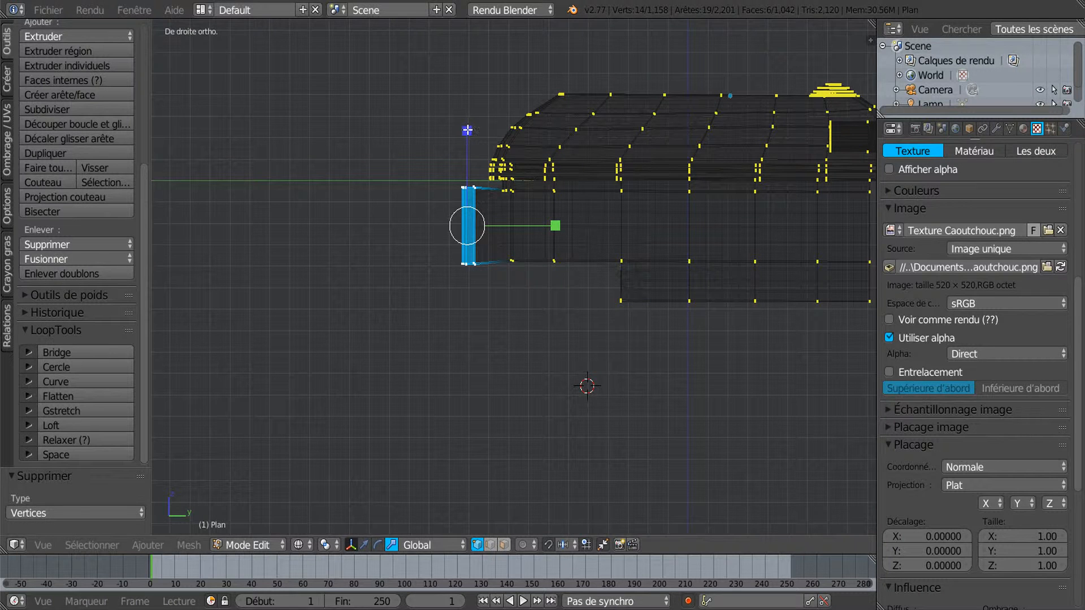
key(Escape)
key(s)
key(z)
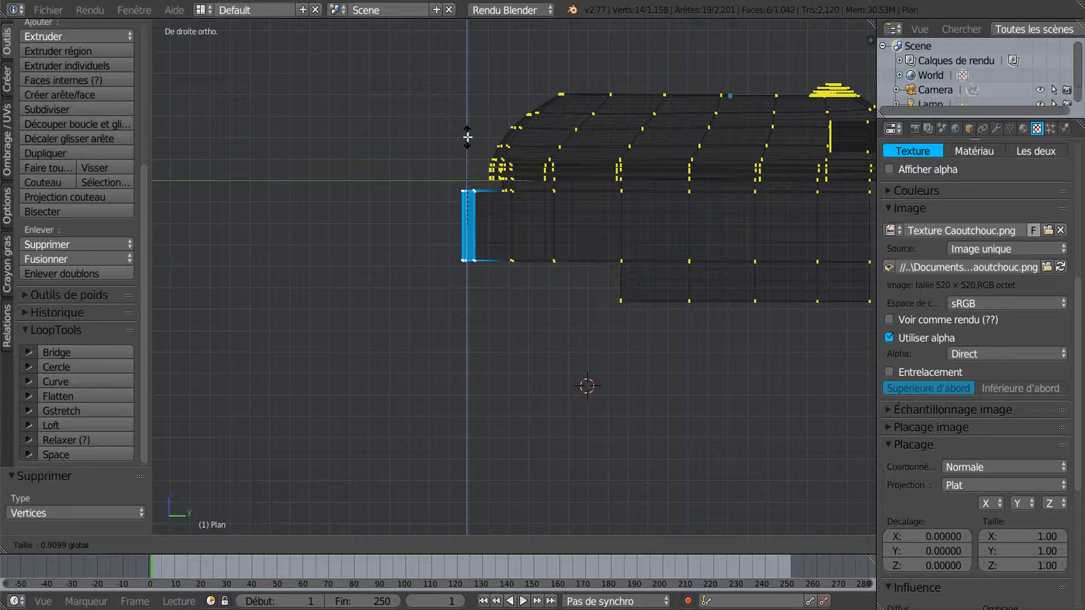
click(467, 136)
Restore solid shading and examine the end block from several angles in Object Mode and Edit Mode
key(Tab)
scroll(459, 200, down, 1)
mouse_move(459, 200)
middle_down()
mouse_move(503, 300)
mouse_move(602, 310)
mouse_move(457, 281)
mouse_move(456, 374)
mouse_move(536, 411)
mouse_move(474, 318)
middle_up()
key(z)
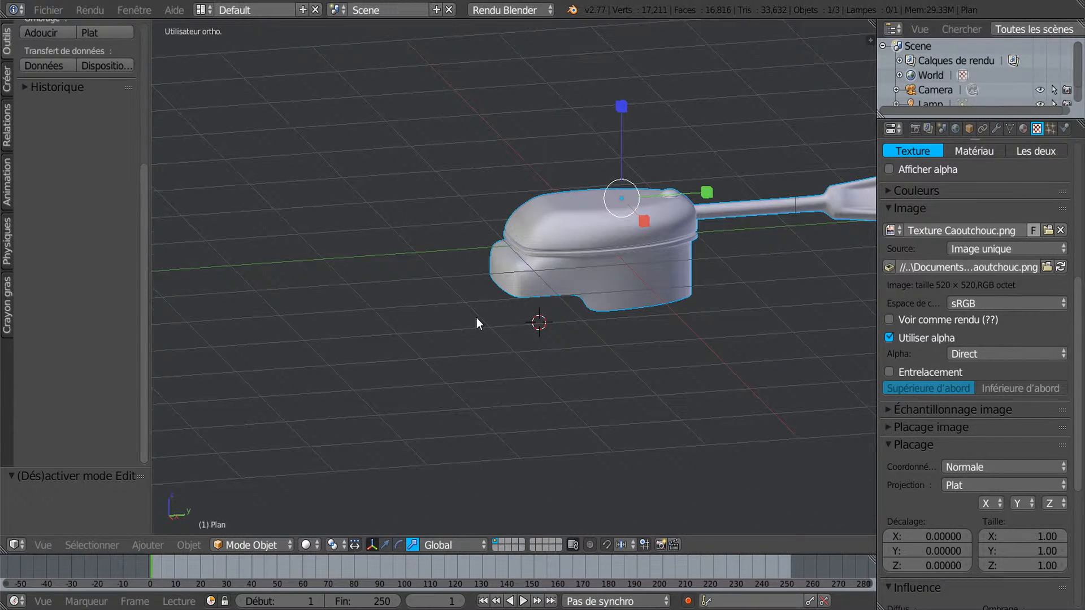
scroll(477, 318, down, 3)
key(Tab)
middle_drag(462, 308, 595, 363)
scroll(554, 333, up, 3)
middle_drag(548, 324, 532, 378)
scroll(536, 313, up, 3)
Scale the outer wall's vertices along Y by -3.213 in the top orthographic view to curve the end inward
key(ctrl+KP_7)
key(KP_7)
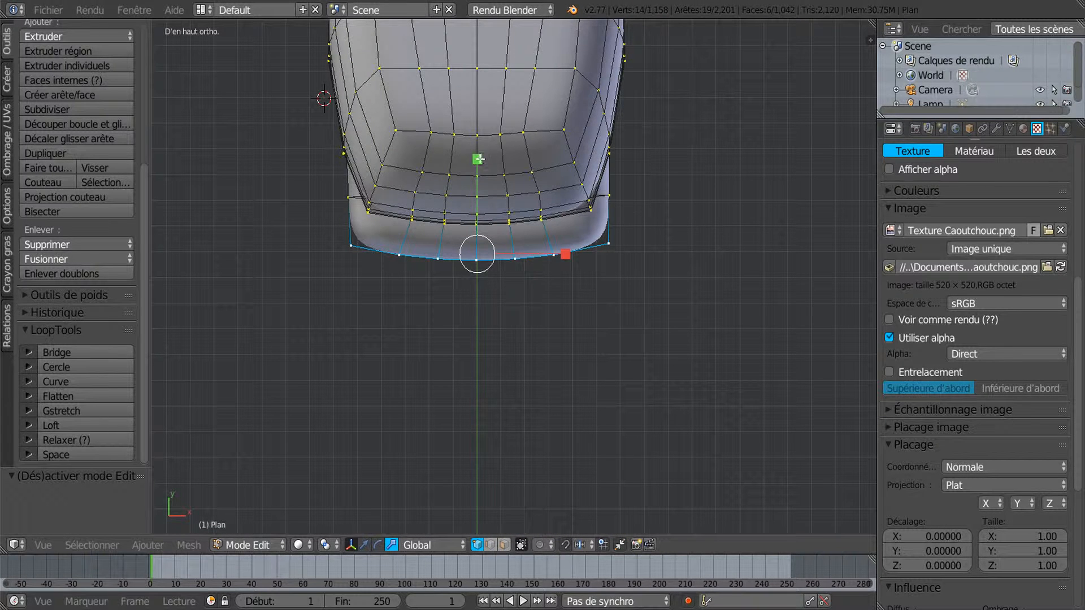
key(s)
key(y)
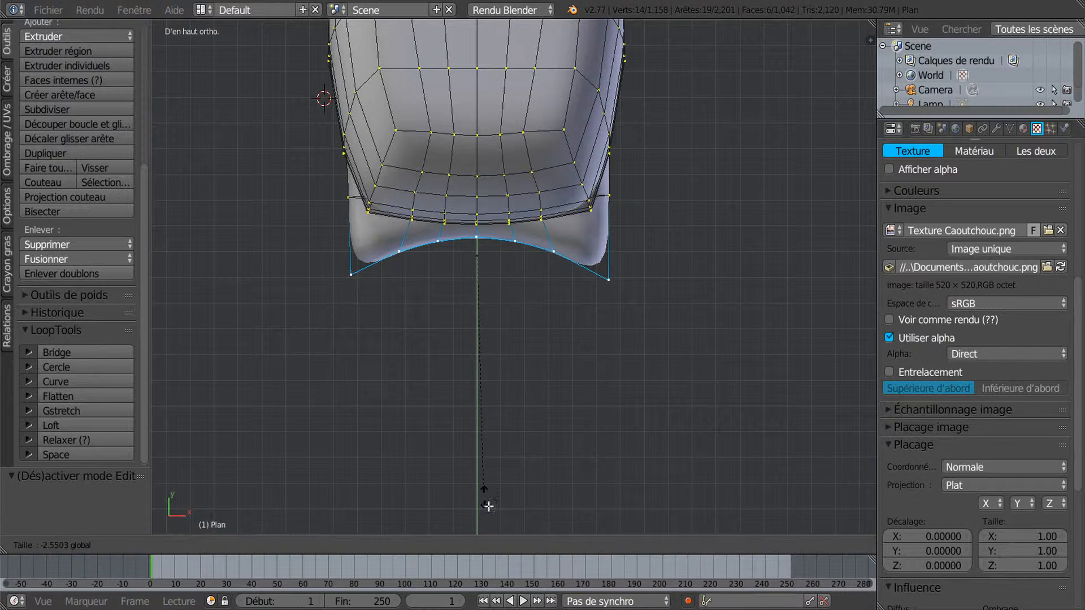
click(506, 44)
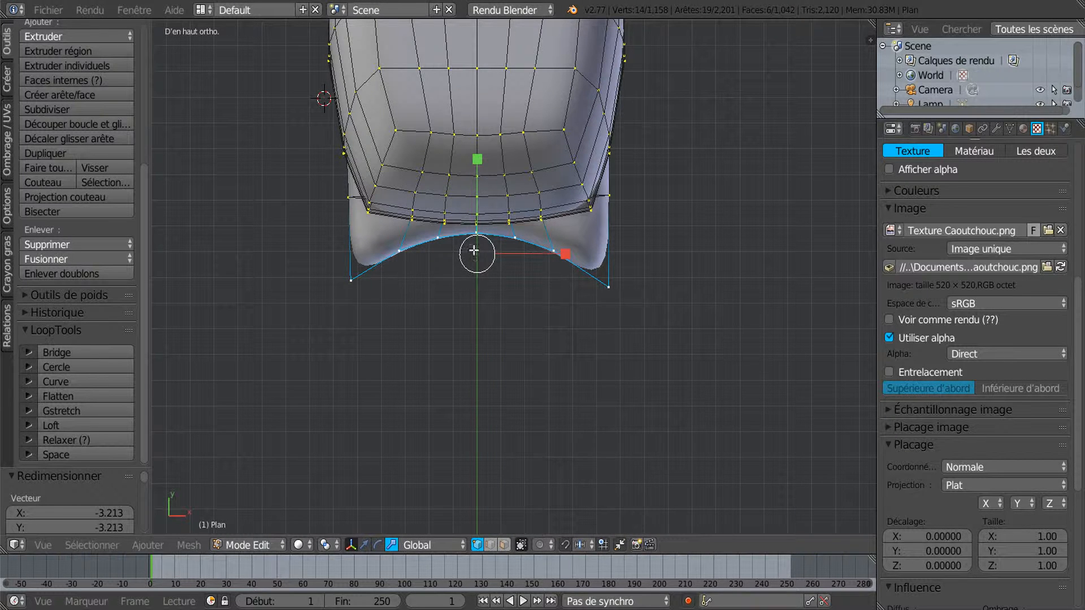
scroll(517, 303, down, 1)
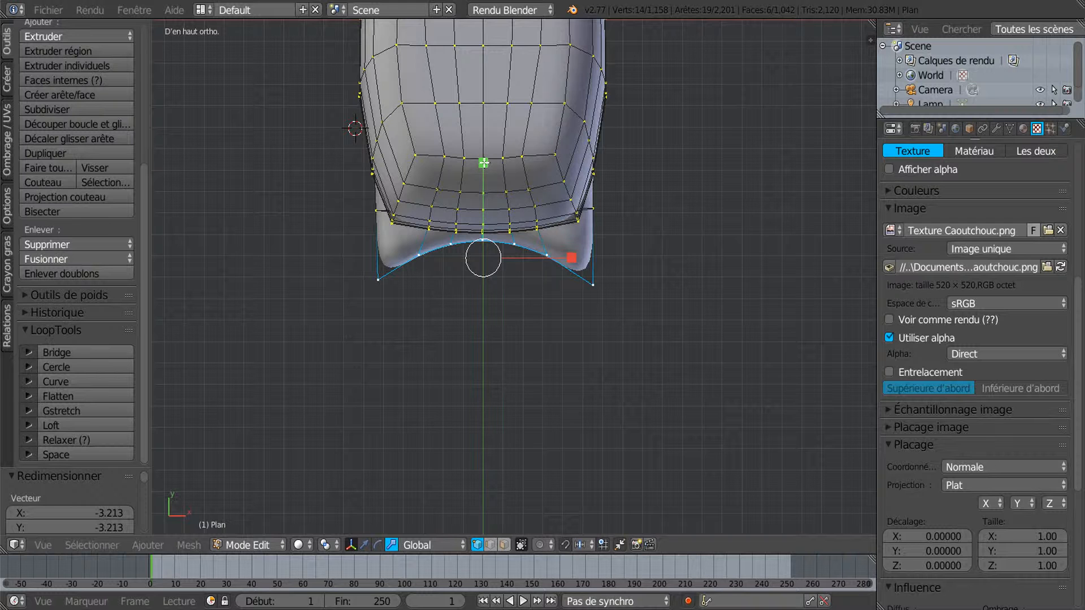
Scale the end block's outer wall by 1.350 along Y and move it by -0.041 along Y
key(s)
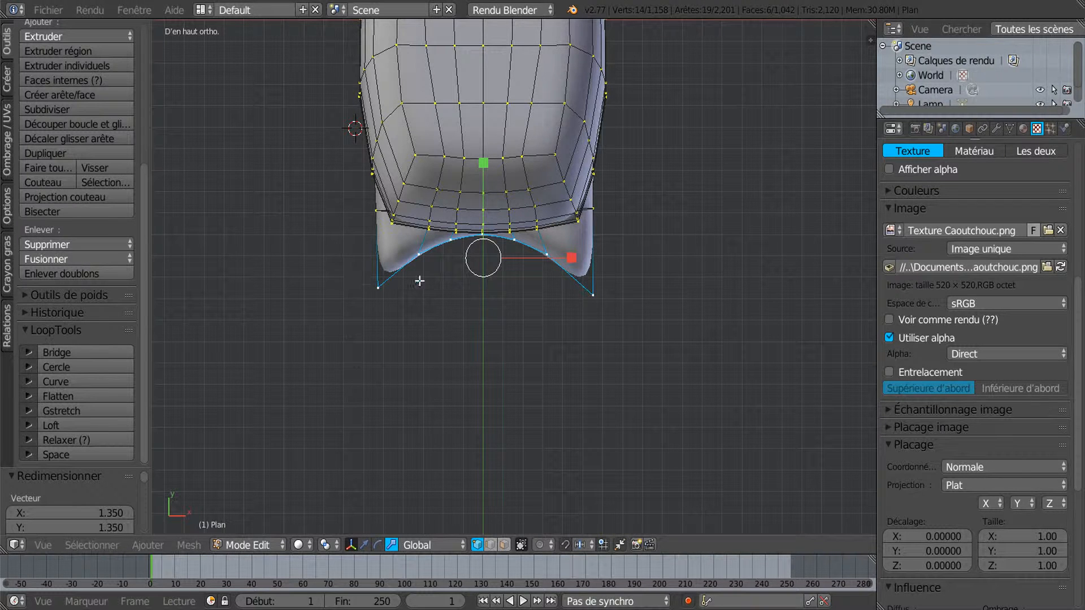
click(364, 544)
drag(487, 167, 489, 178)
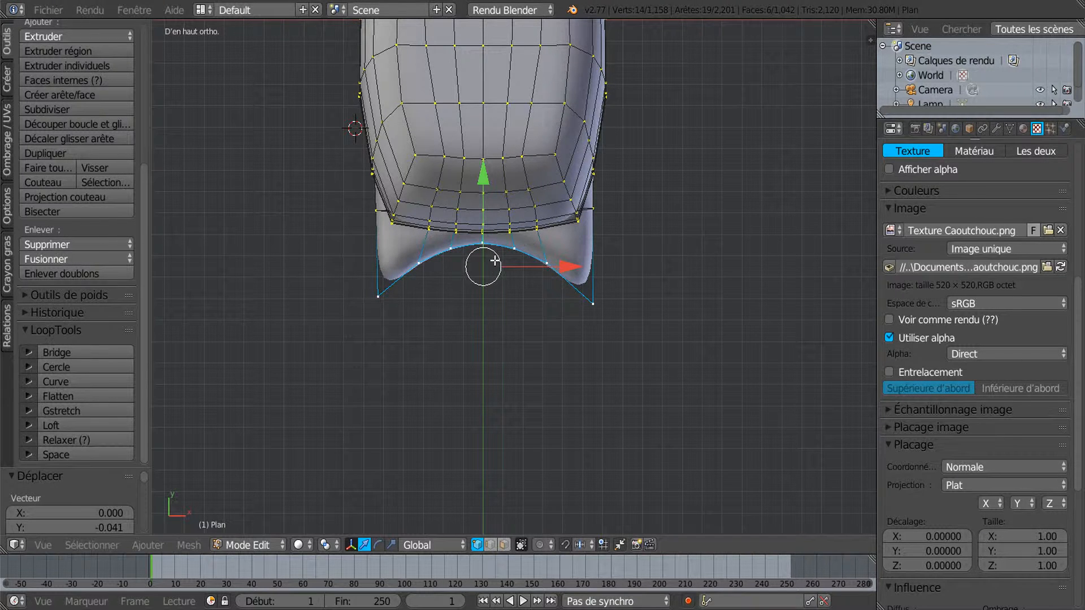
Add an edge loop around the end block and slide it close to the outer wall
middle_drag(406, 290, 568, 215)
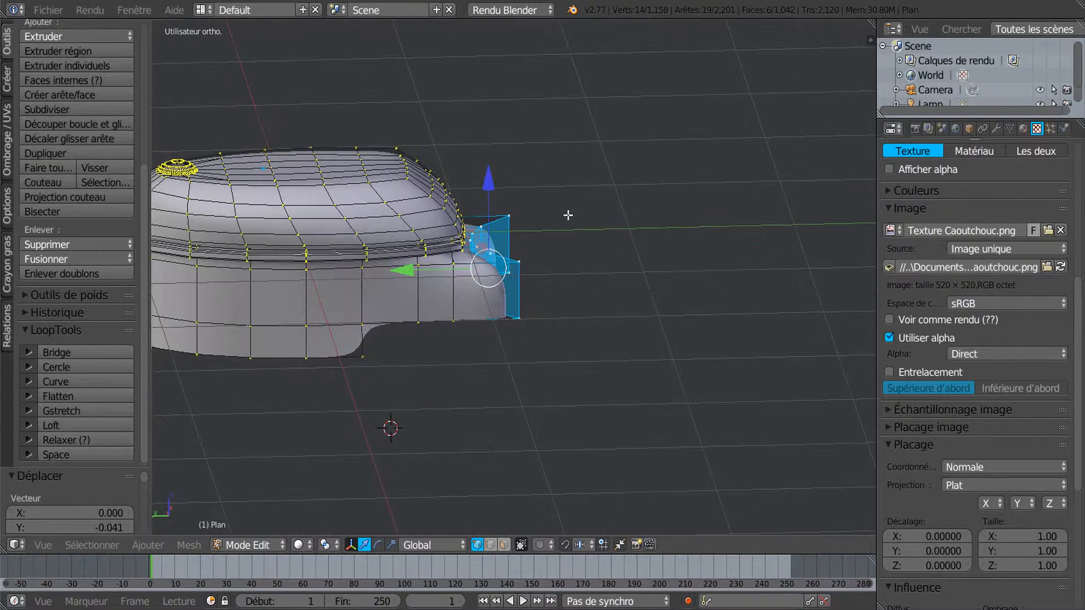
middle_drag(509, 273, 479, 453)
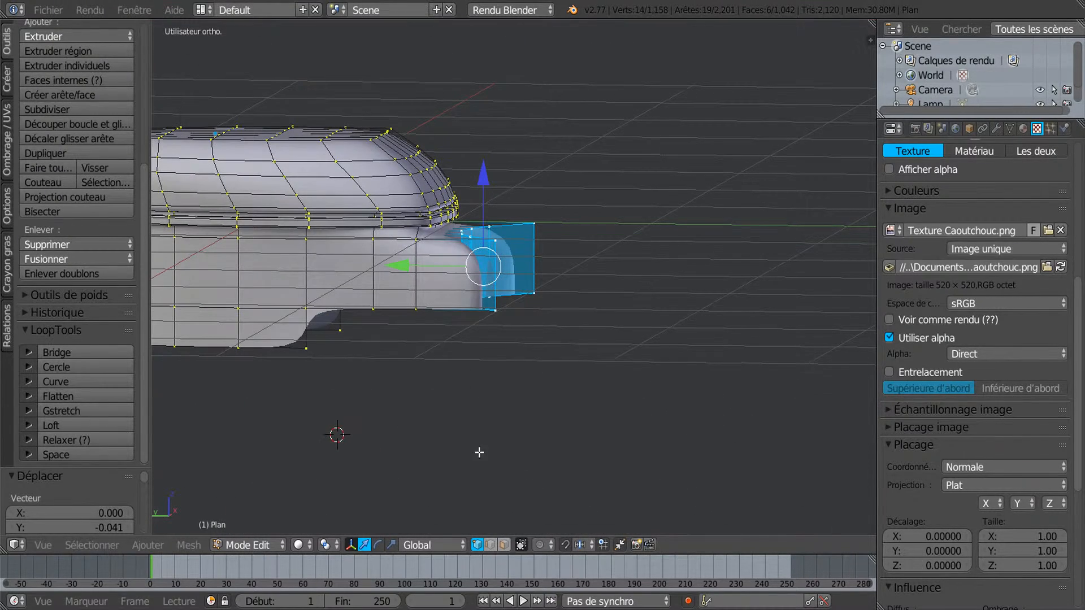
middle_drag(510, 337, 492, 288)
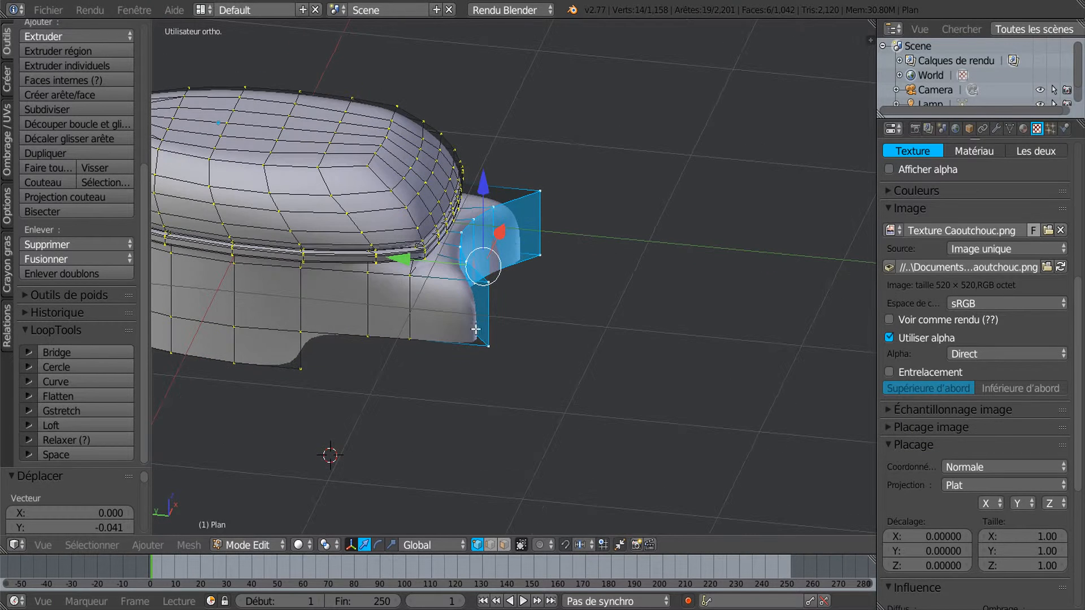
key(ctrl+r)
click(460, 272)
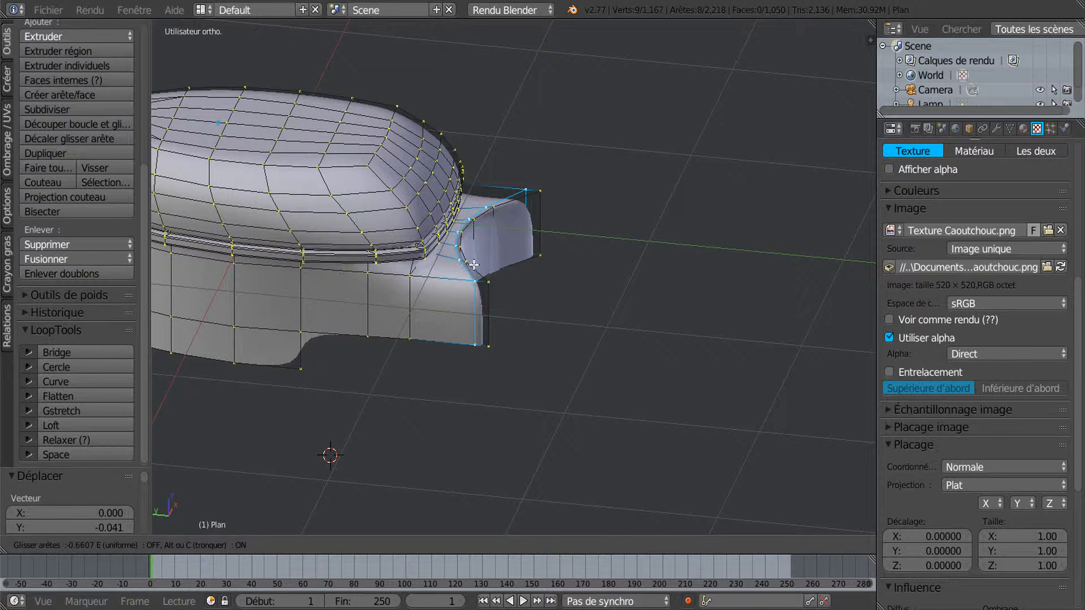
click(481, 262)
Select the edge loop around the housing's open underside, extrude it inward, and scale the new inner rim again by 0.253
middle_drag(415, 368, 575, 266)
scroll(534, 318, up, 2)
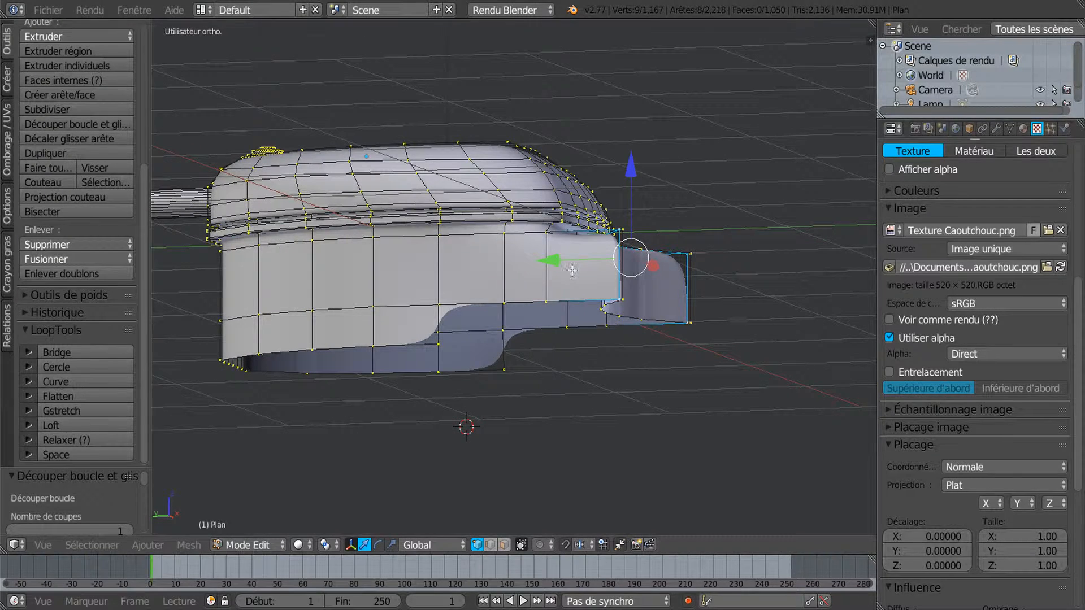
alt+shift+click(548, 300)
alt+shift+click(387, 350)
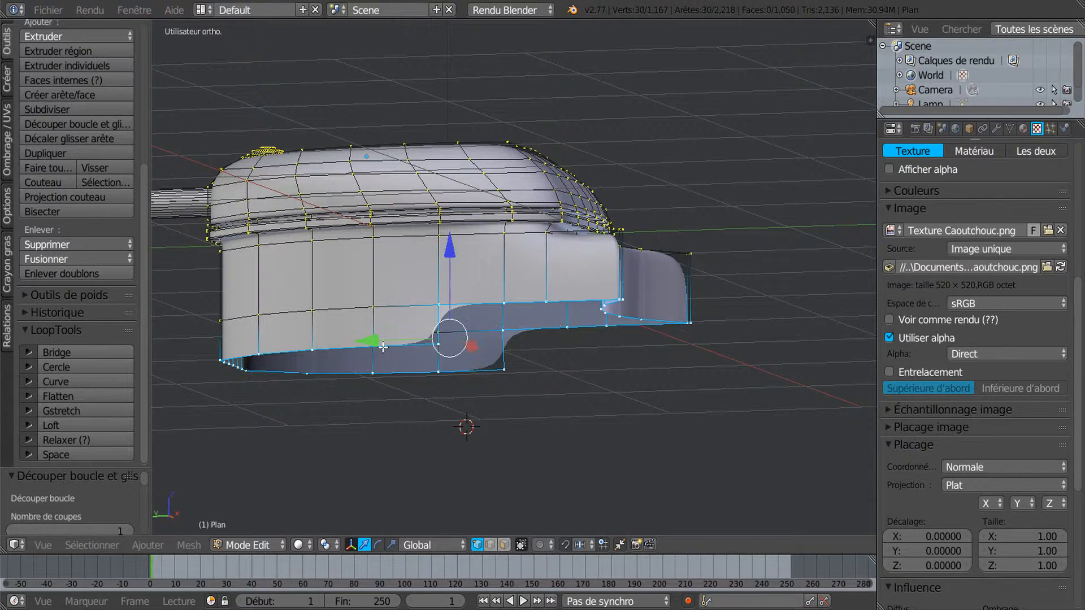
middle_drag(516, 394, 562, 328)
middle_drag(630, 297, 602, 463)
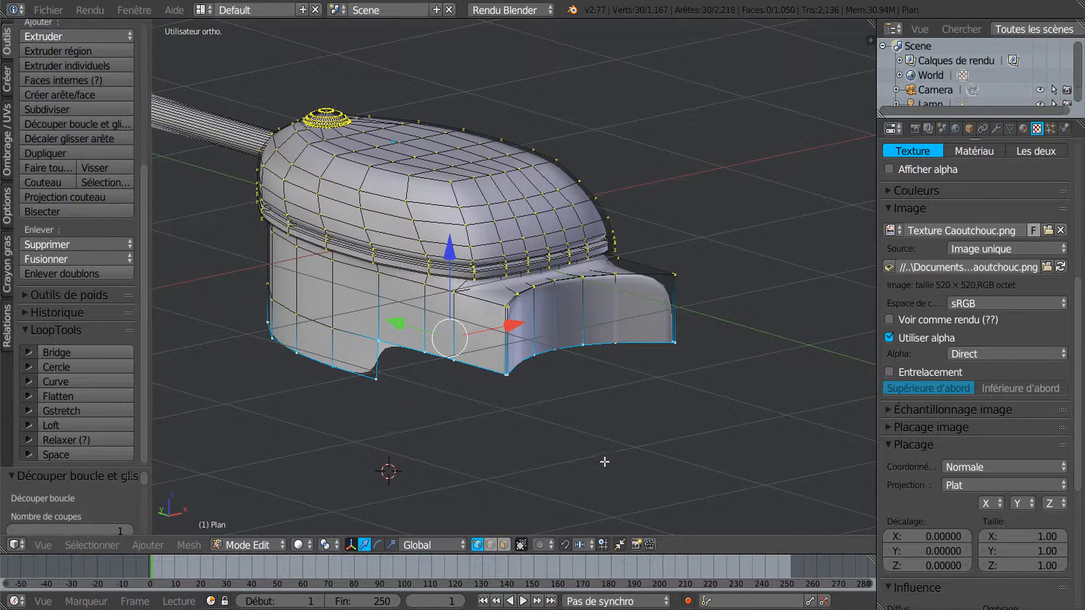
key(e)
key(s)
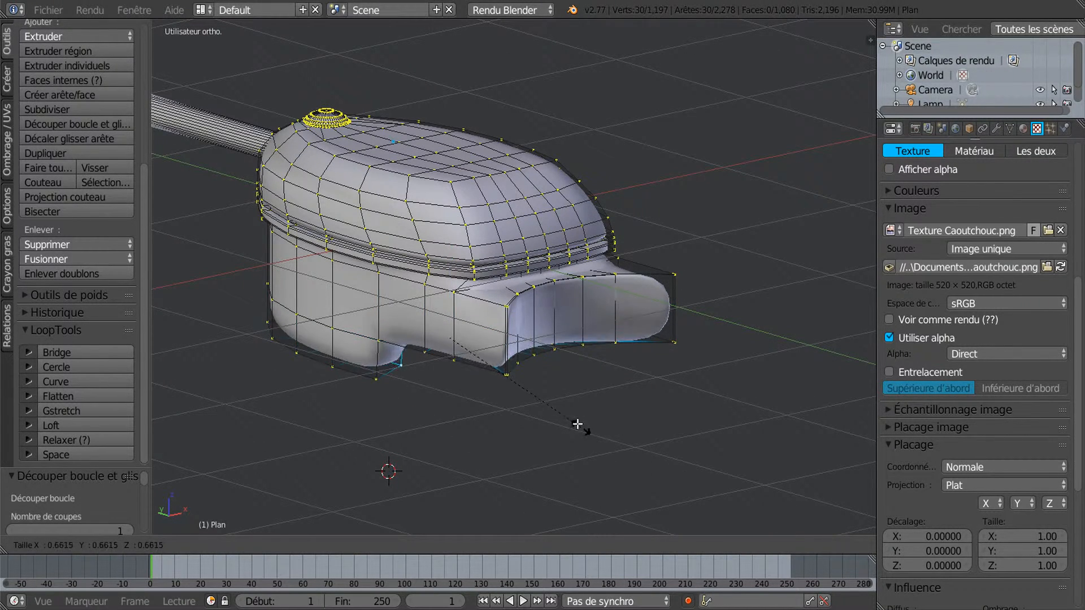
click(541, 400)
middle_drag(541, 400, 668, 257)
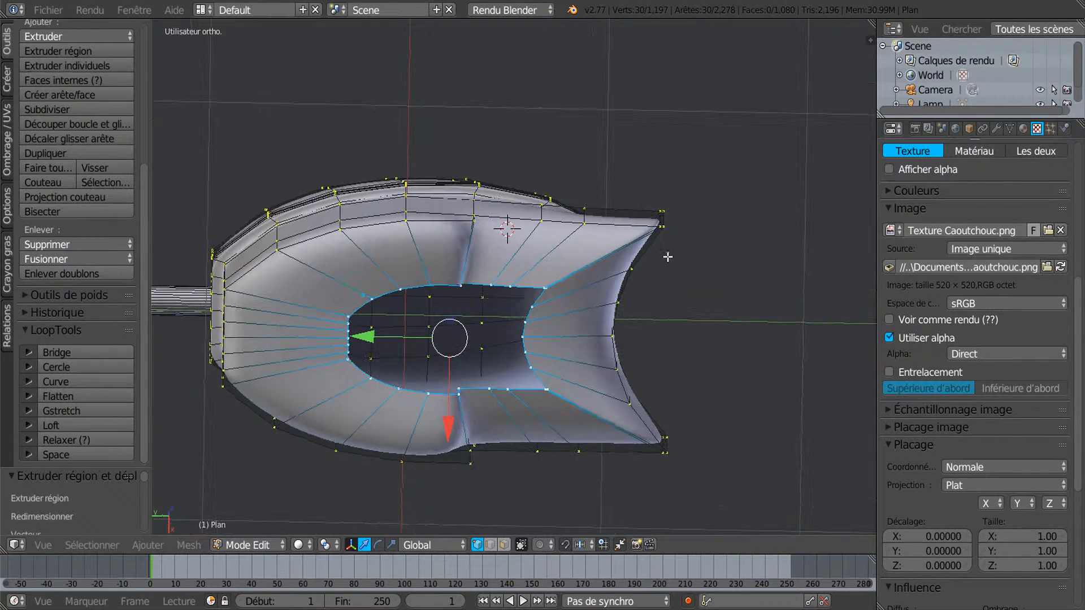
key(s)
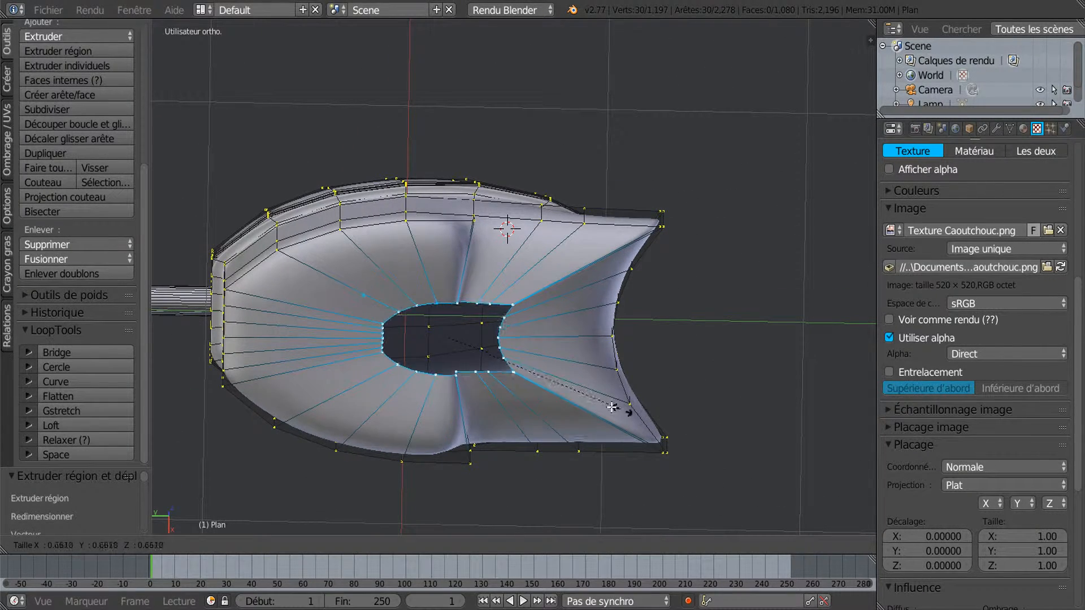
click(515, 365)
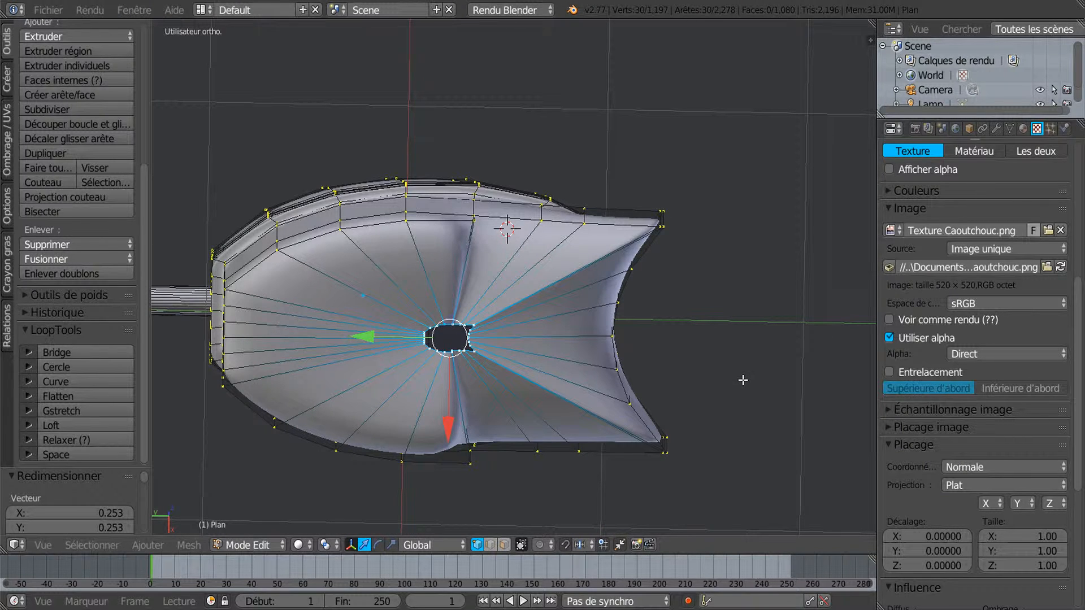
Move the underside's inner rim along Y by -0.123 in the bottom orthographic view, and fine-tune it by 0.014 and 0.005
key(KP_7)
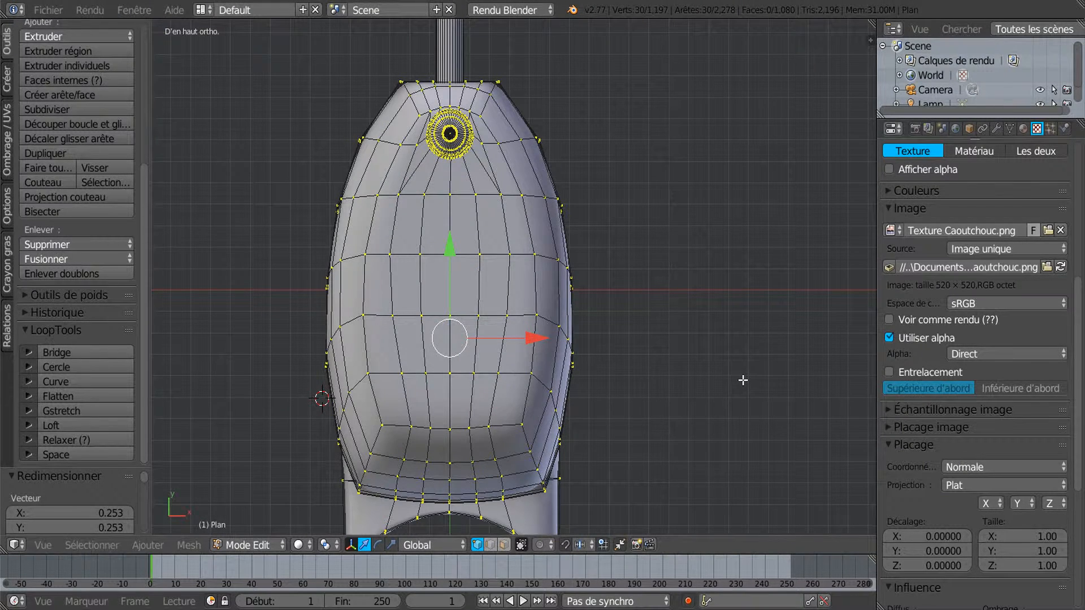
key(ctrl+KP_7)
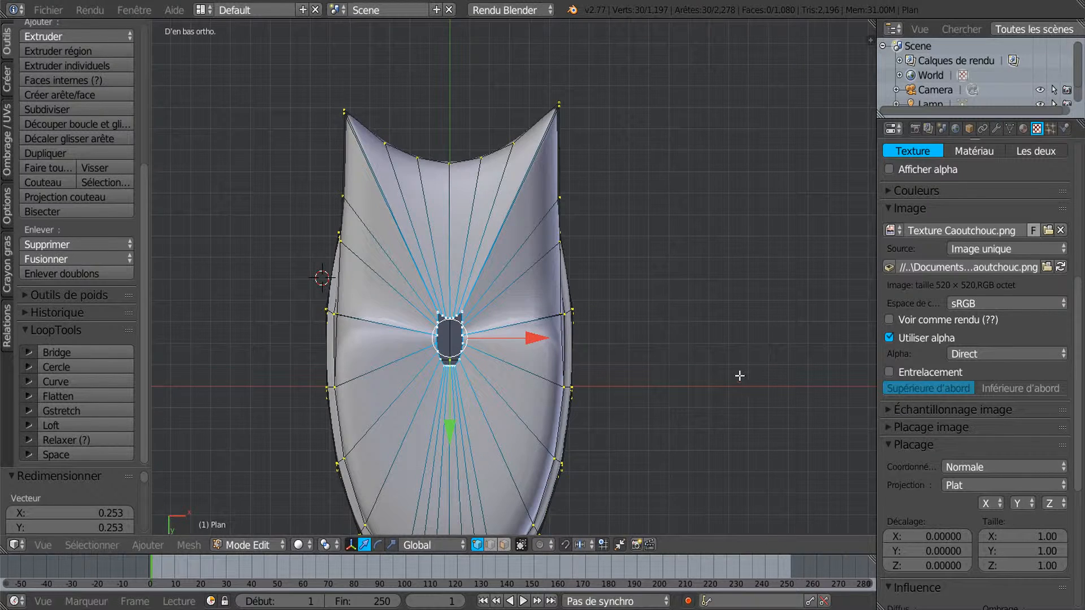
scroll(740, 375, down, 1)
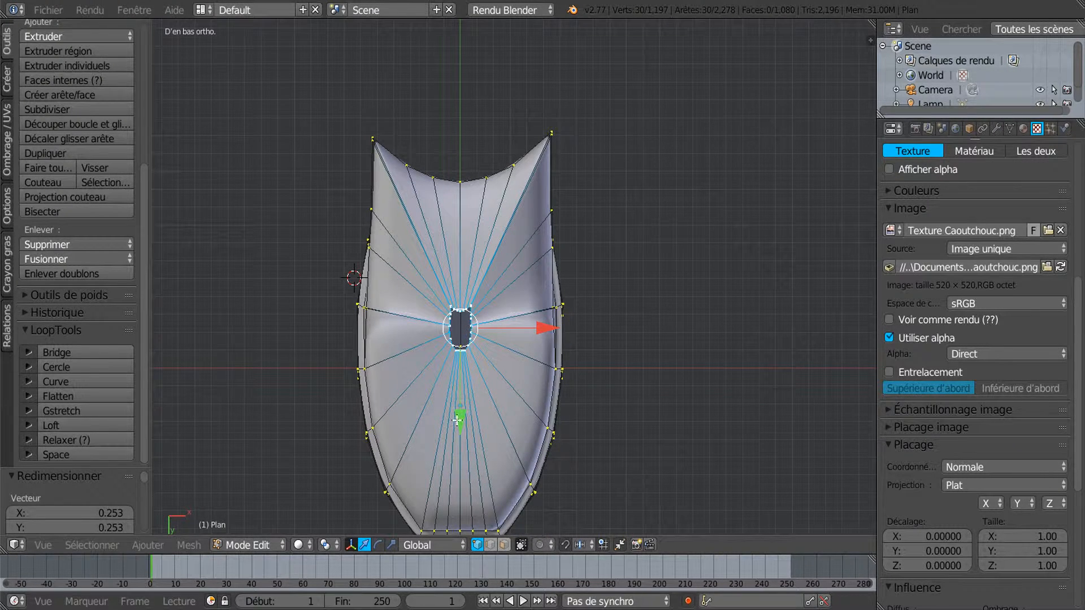
scroll(460, 415, up, 3)
middle_drag(442, 374, 442, 398)
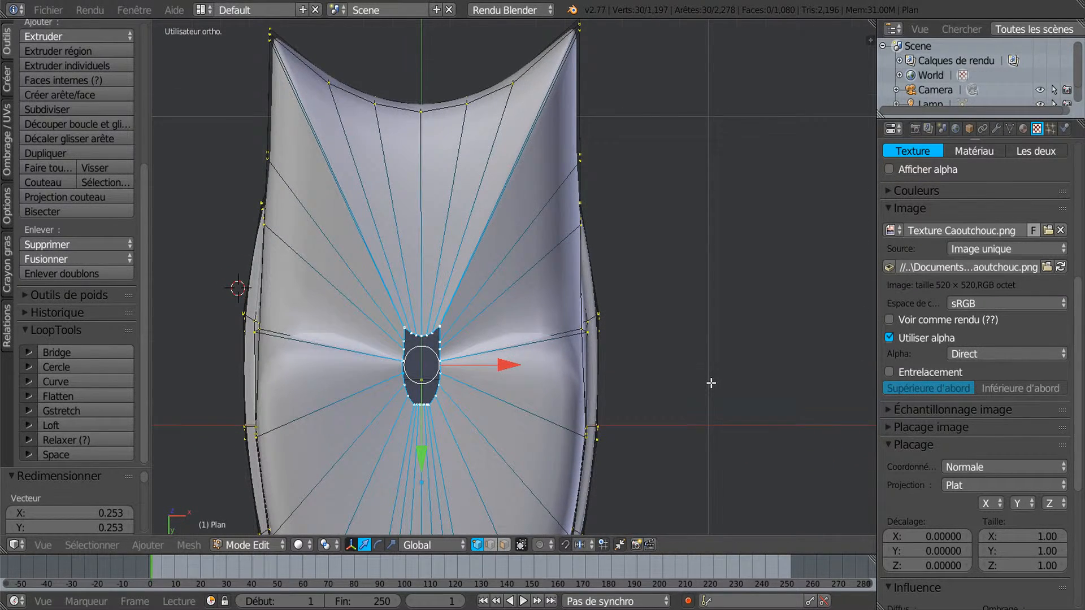
key(ctrl+KP_7)
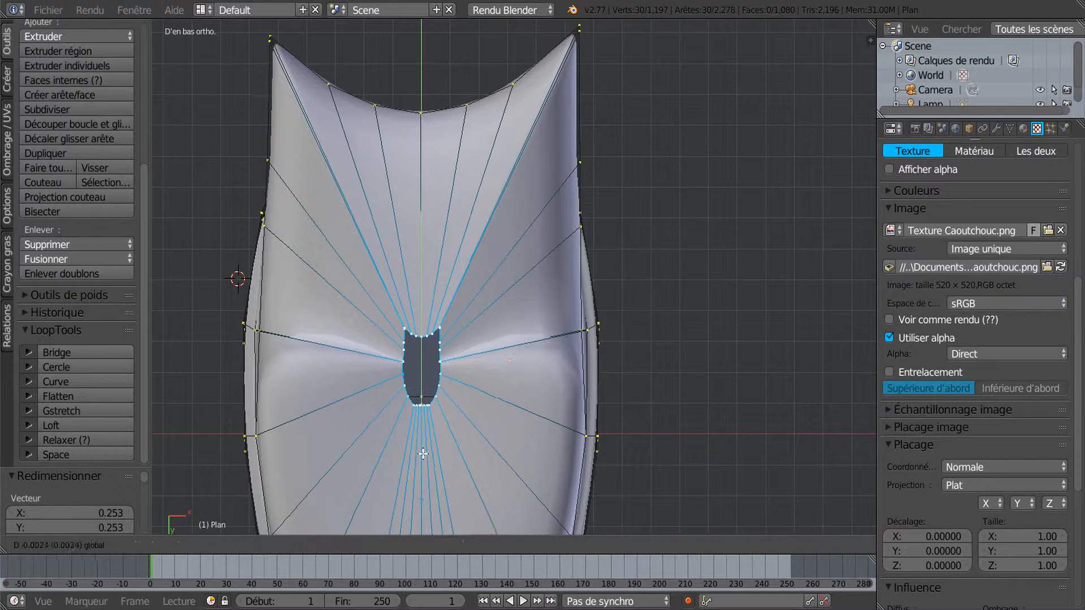
key(g)
key(y)
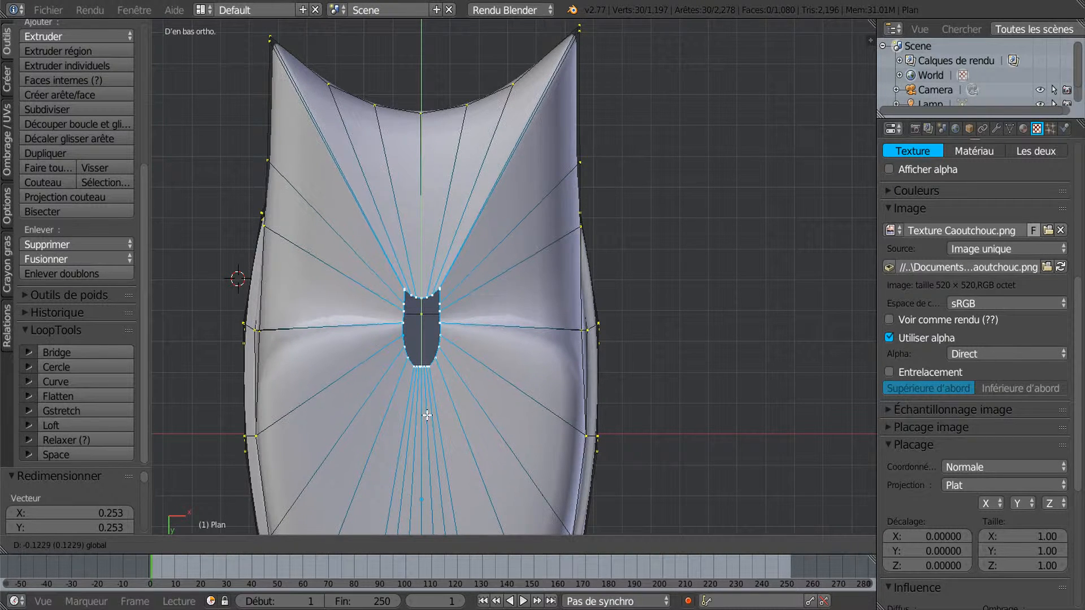
click(396, 408)
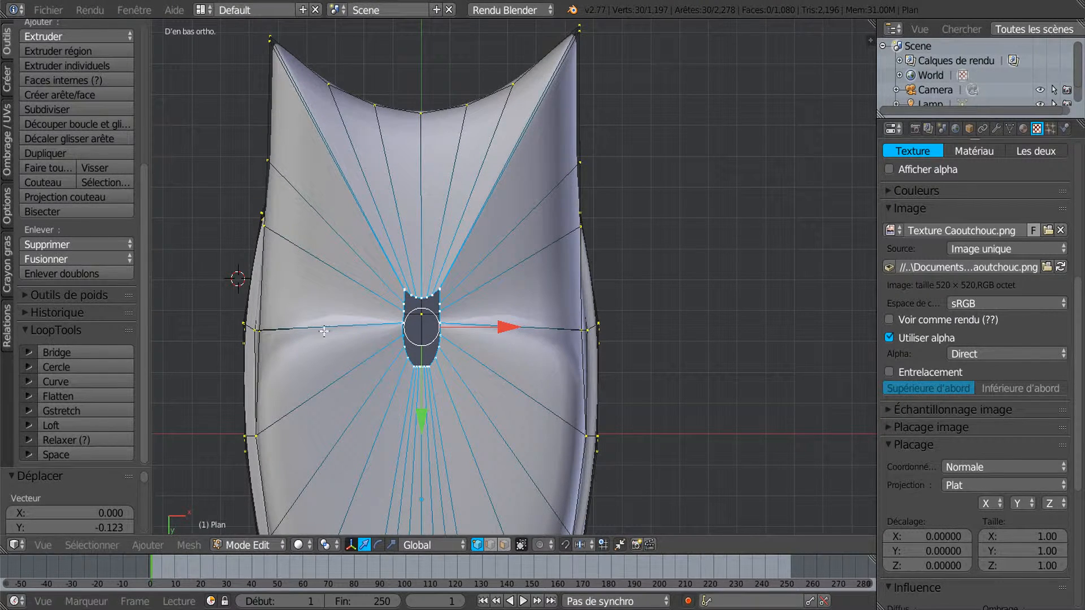
drag(419, 419, 294, 323)
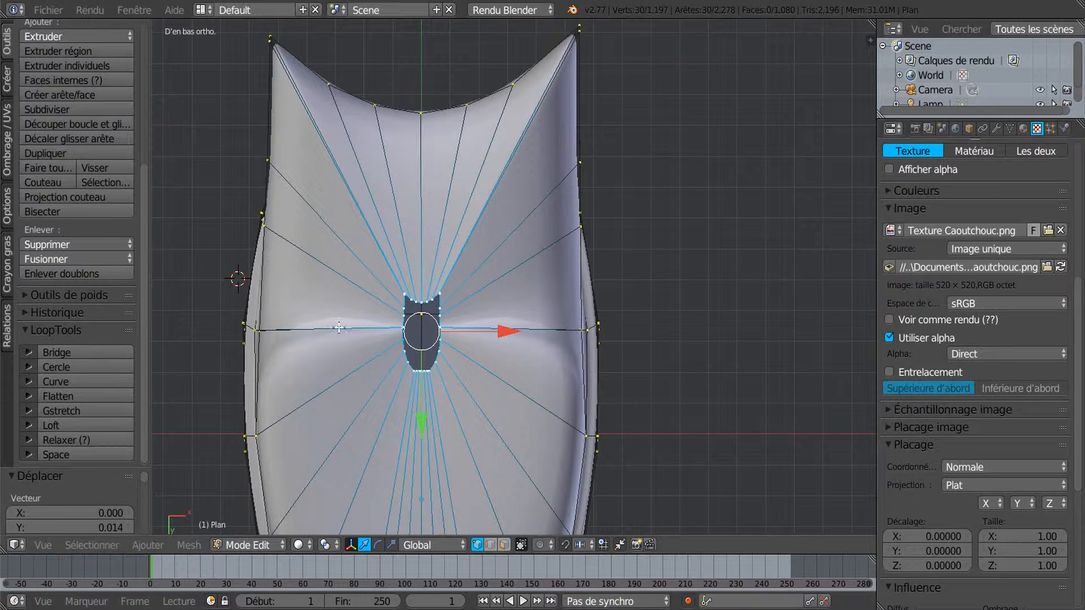
drag(424, 424, 472, 363)
Select the edge loop beside the end block's outer wall and dissolve its edges
middle_drag(472, 363, 628, 370)
middle_drag(529, 396, 585, 424)
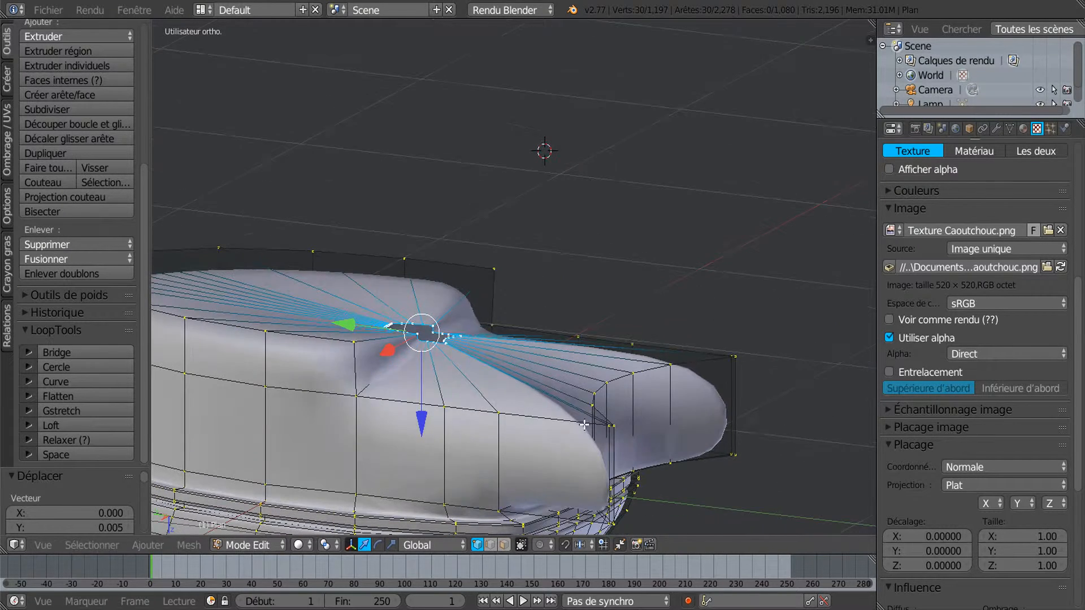
alt+right_click(609, 444)
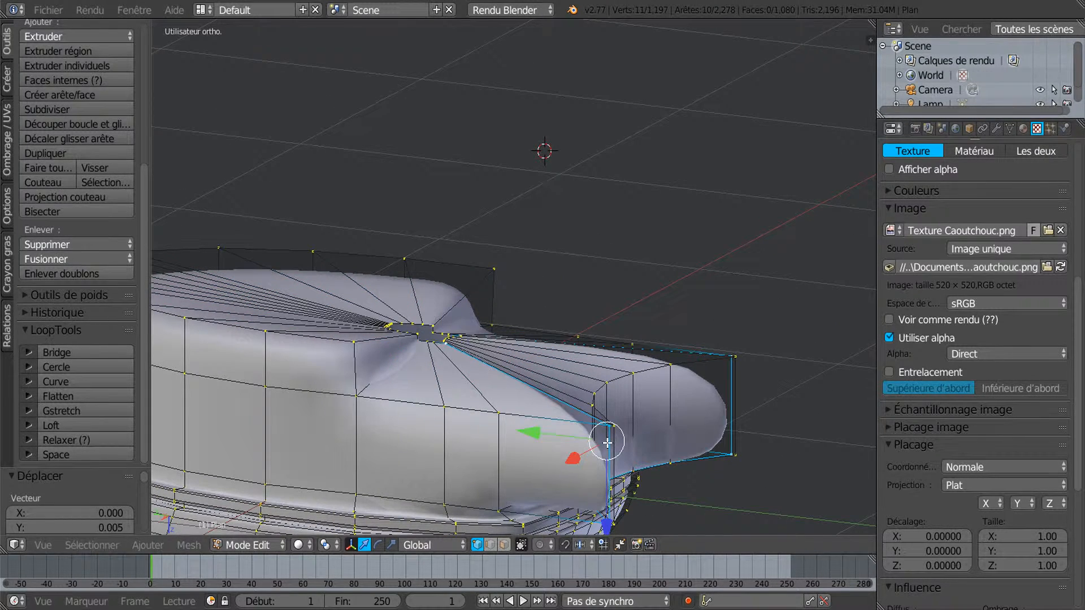
middle_drag(693, 401, 475, 399)
key(x)
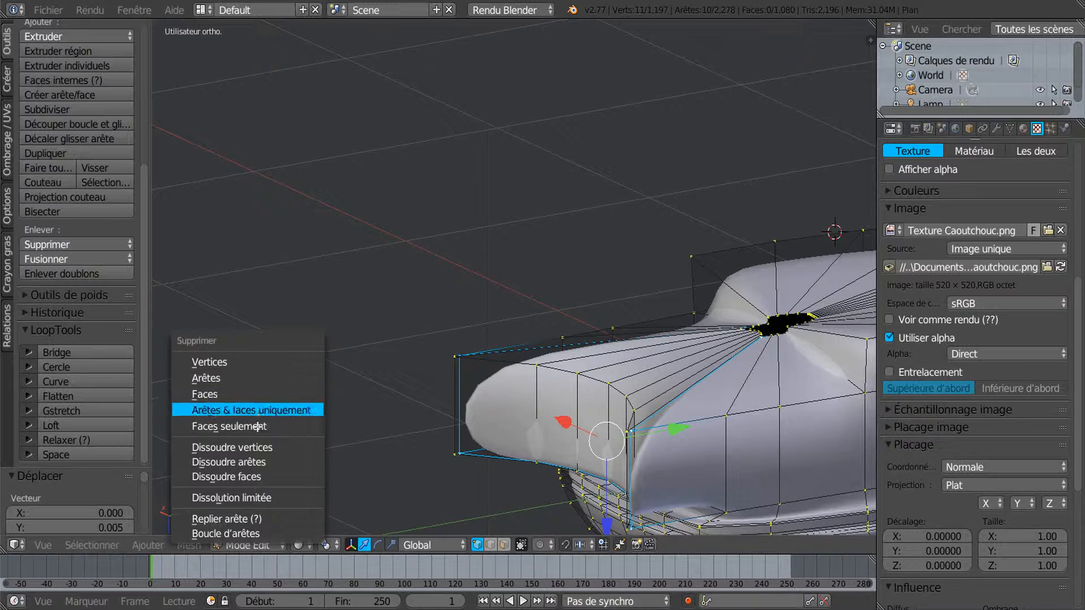
click(255, 462)
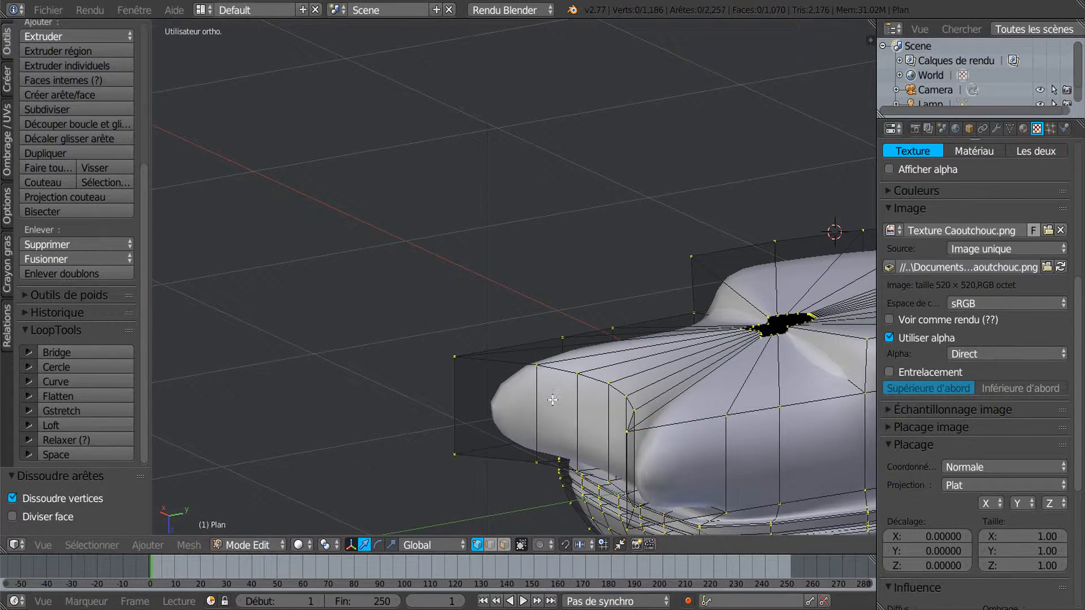
Set the Subdivision Surface modifier's view level to 0 for working around the underside's central opening
middle_drag(552, 400, 742, 404)
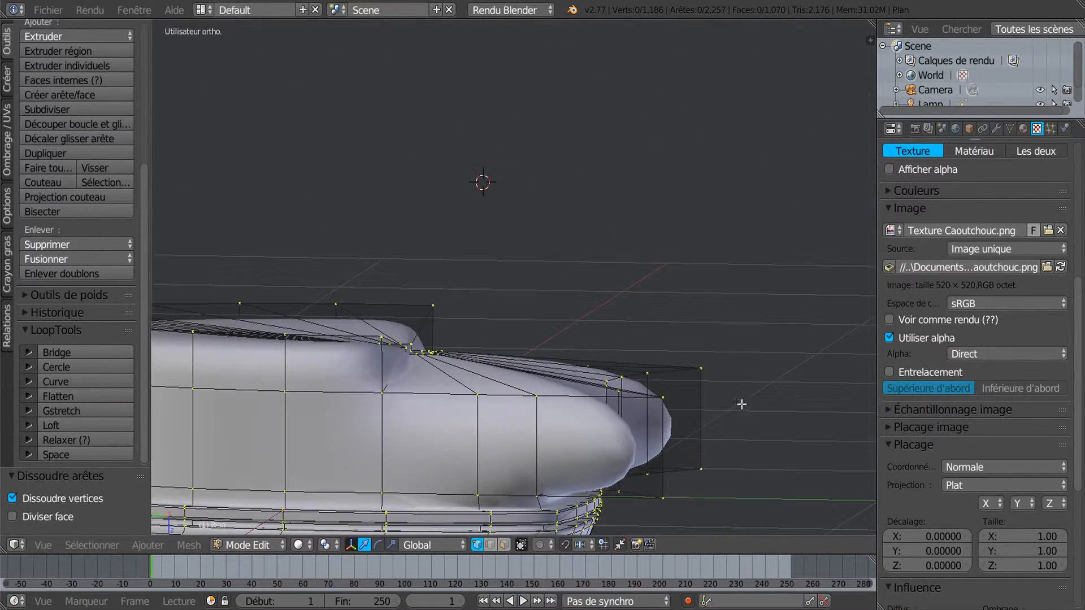
middle_drag(638, 404, 774, 338)
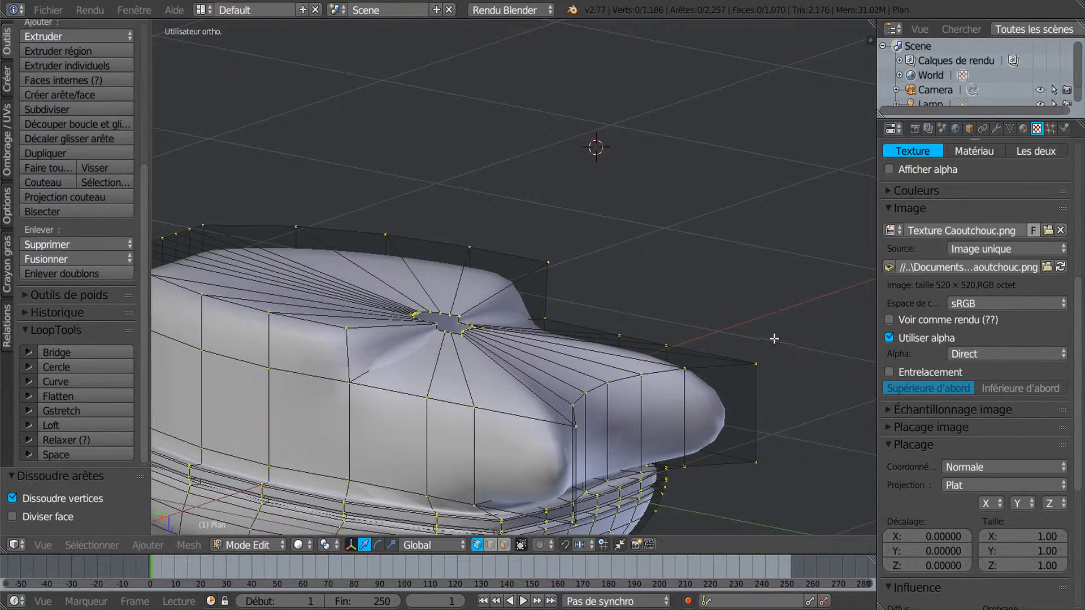
middle_drag(528, 320, 542, 413)
scroll(462, 308, up, 5)
scroll(462, 305, down, 2)
scroll(551, 422, up, 3)
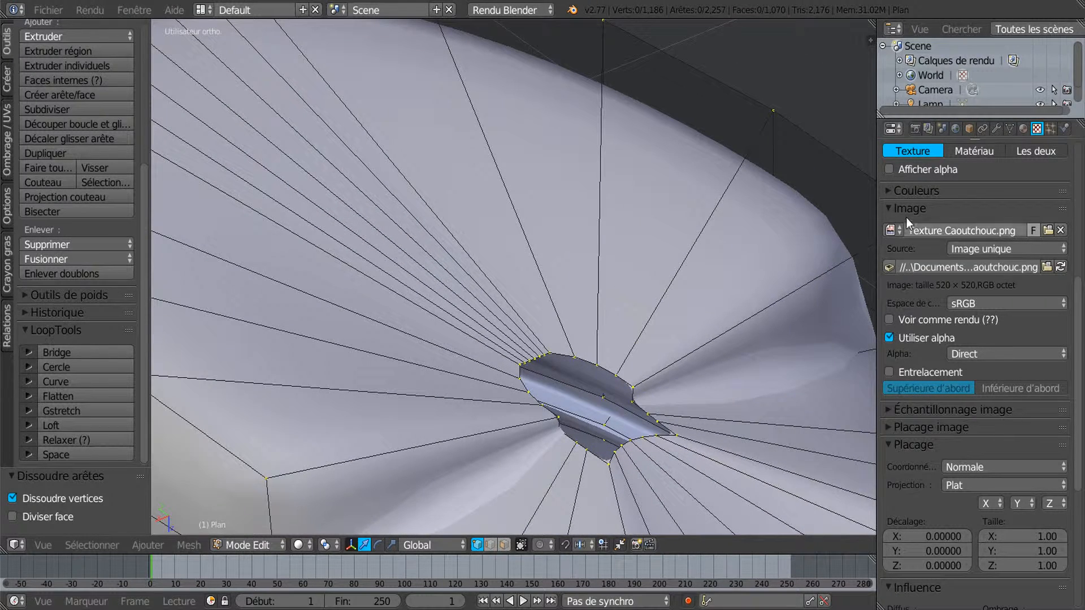
click(997, 128)
click(904, 278)
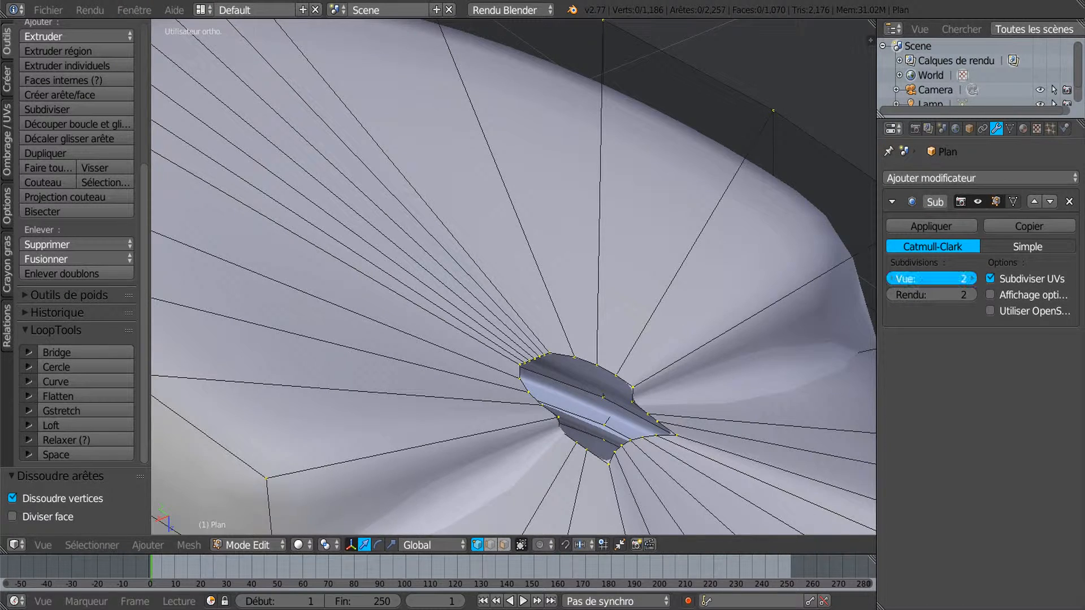
text(0)
key(Return)
Select the inner rim vertices on the end block side of the step and raise them along Z in the left orthographic view
right_click(564, 441)
shift+right_click(642, 393)
shift+right_click(652, 409)
shift+right_click(651, 402)
mouse_move(670, 419)
middle_down()
mouse_move(651, 398)
mouse_move(661, 417)
middle_up()
key(c)
drag(646, 424, 572, 442)
key(Escape)
mouse_move(729, 452)
middle_down()
mouse_move(743, 455)
mouse_move(710, 439)
mouse_move(782, 422)
middle_up()
key(ctrl+KP_3)
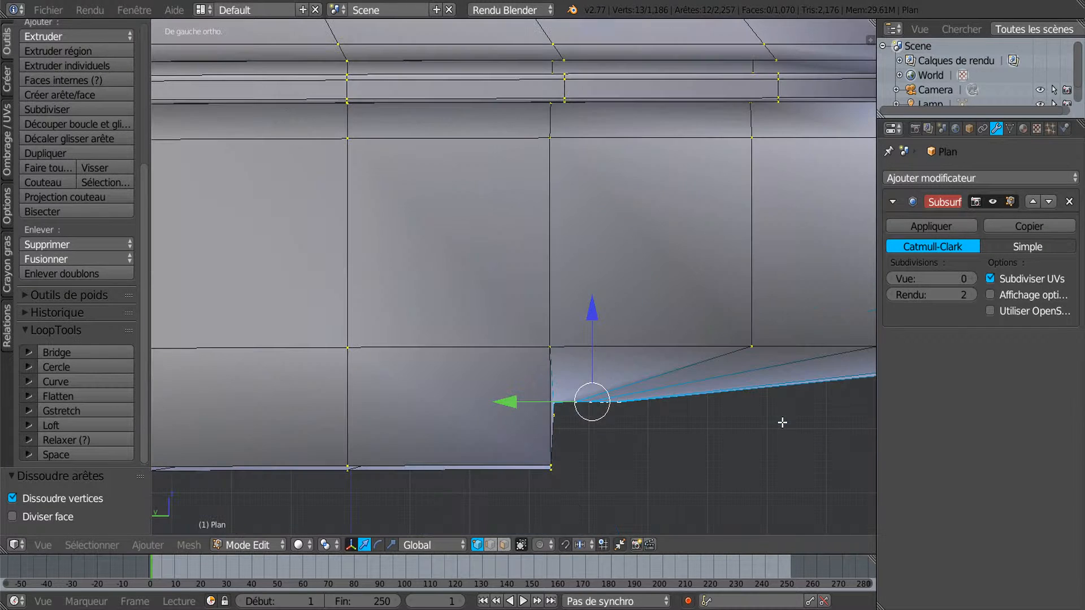
scroll(782, 423, down, 3)
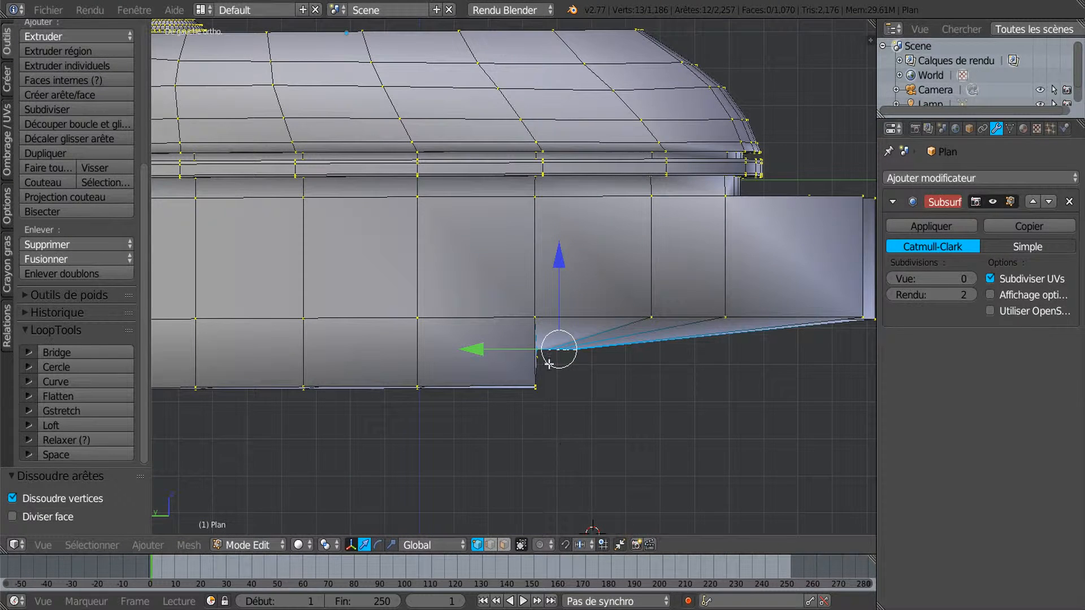
drag(554, 270, 562, 226)
Select the inner rim vertices on the raised side of the underside's step and adjust them along Y in the right orthographic view
middle_drag(581, 439, 760, 127)
middle_drag(647, 277, 599, 428)
middle_drag(525, 406, 575, 343)
scroll(573, 346, up, 3)
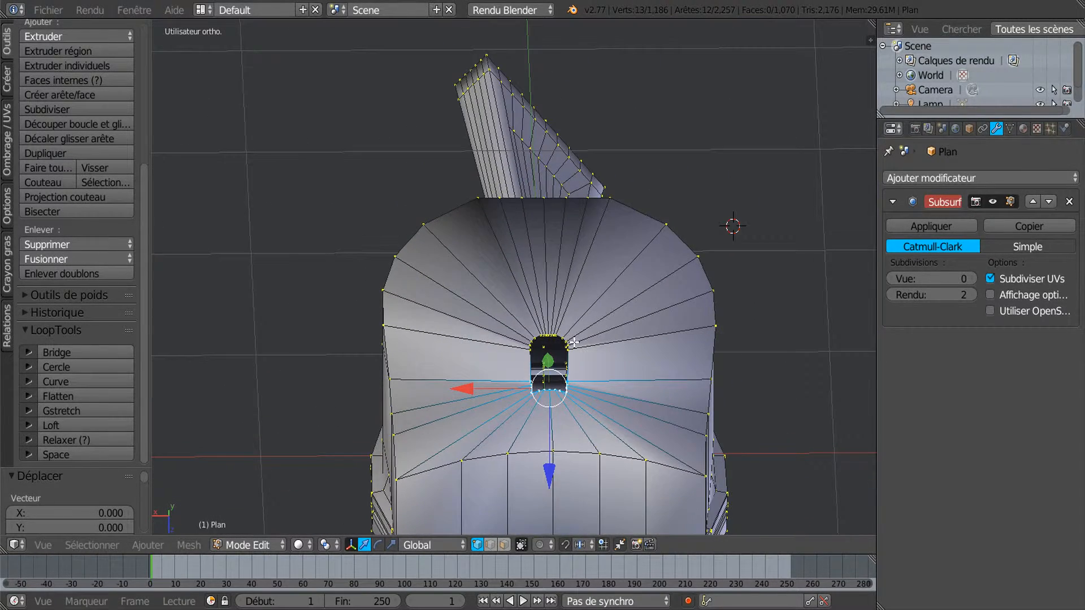
middle_drag(572, 349, 574, 344)
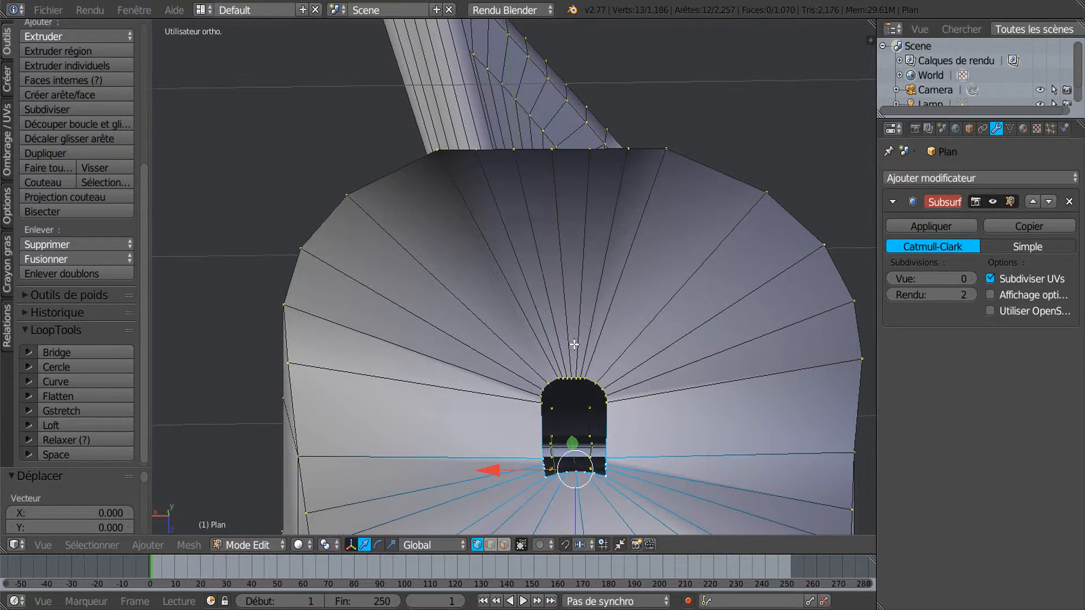
right_click(534, 399)
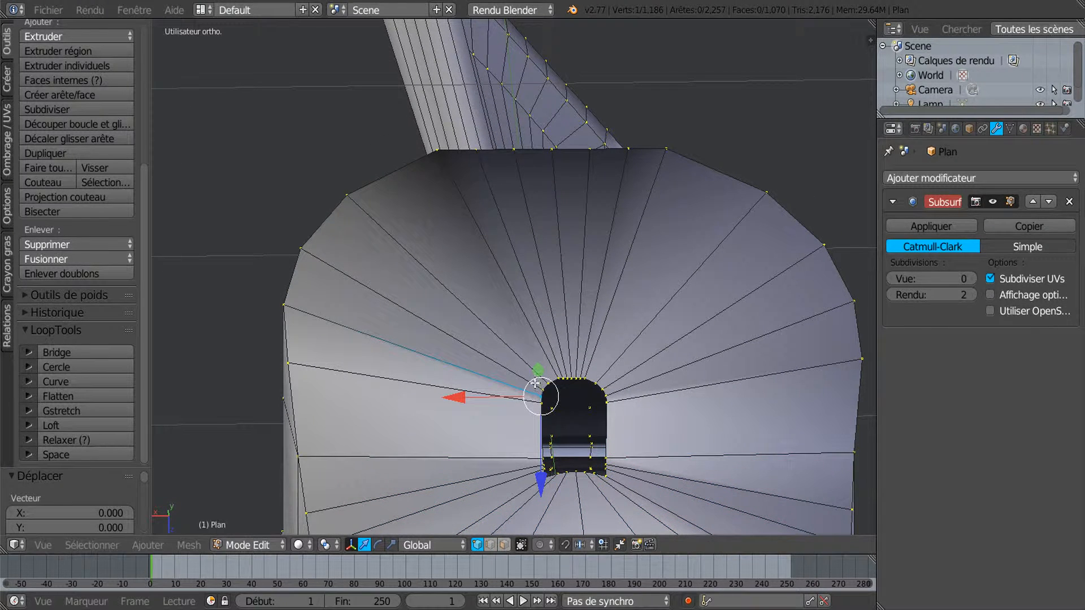
scroll(531, 407, up, 3)
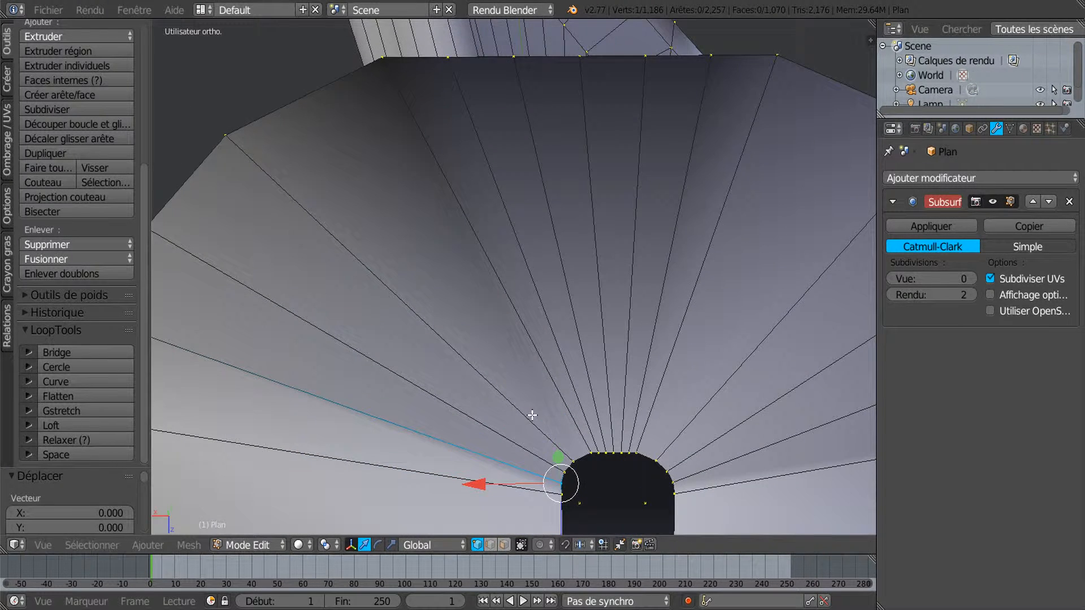
shift+right_click(559, 486)
shift+right_click(564, 464)
shift+right_click(576, 452)
shift+right_click(587, 445)
shift+right_click(599, 444)
shift+right_click(606, 443)
shift+right_click(619, 443)
shift+right_click(630, 442)
shift+right_click(628, 444)
shift+right_click(592, 443)
shift+right_click(629, 446)
shift+right_click(638, 448)
shift+right_click(660, 457)
shift+right_click(678, 471)
shift+right_click(681, 481)
shift+right_click(683, 489)
shift+right_click(683, 503)
scroll(683, 503, down, 3)
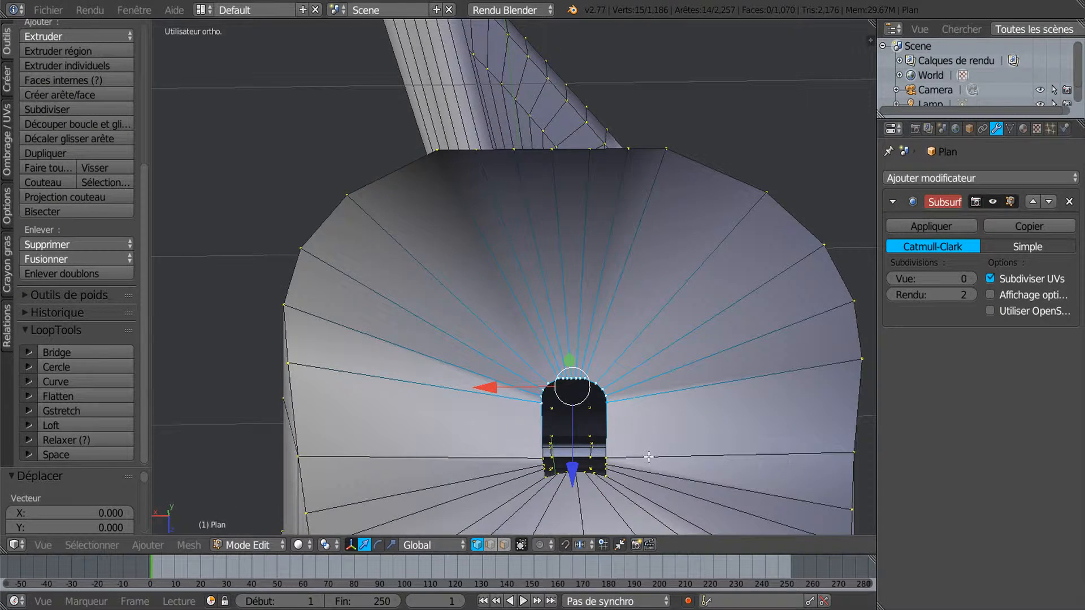
middle_drag(649, 456, 635, 421)
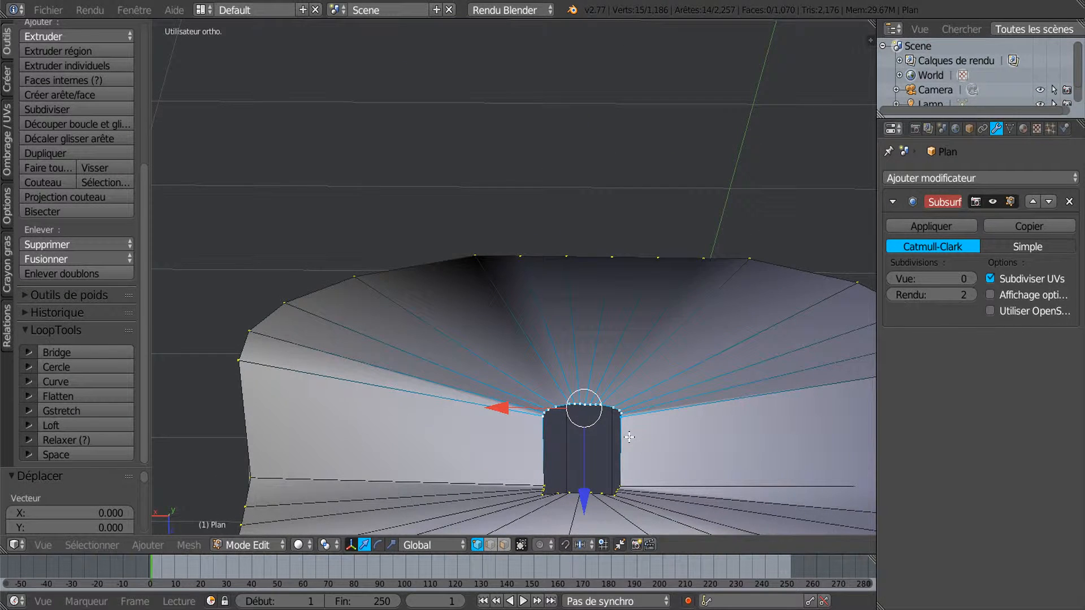
key(KP_3)
drag(583, 318, 591, 368)
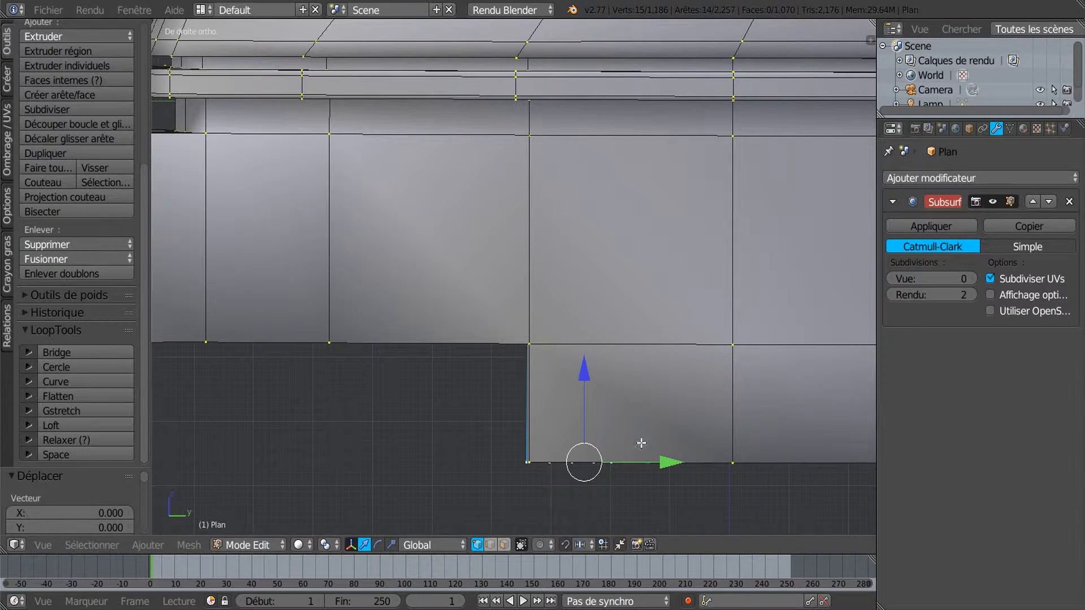
drag(667, 462, 670, 457)
Adjust the outer wall vertices at the ends of the step, shifting one along X by 0.011
middle_drag(637, 496, 626, 227)
middle_drag(478, 341, 502, 312)
middle_drag(474, 408, 424, 408)
right_click(424, 410)
drag(347, 441, 353, 431)
middle_drag(729, 351, 690, 357)
drag(600, 308, 598, 309)
middle_drag(668, 329, 743, 339)
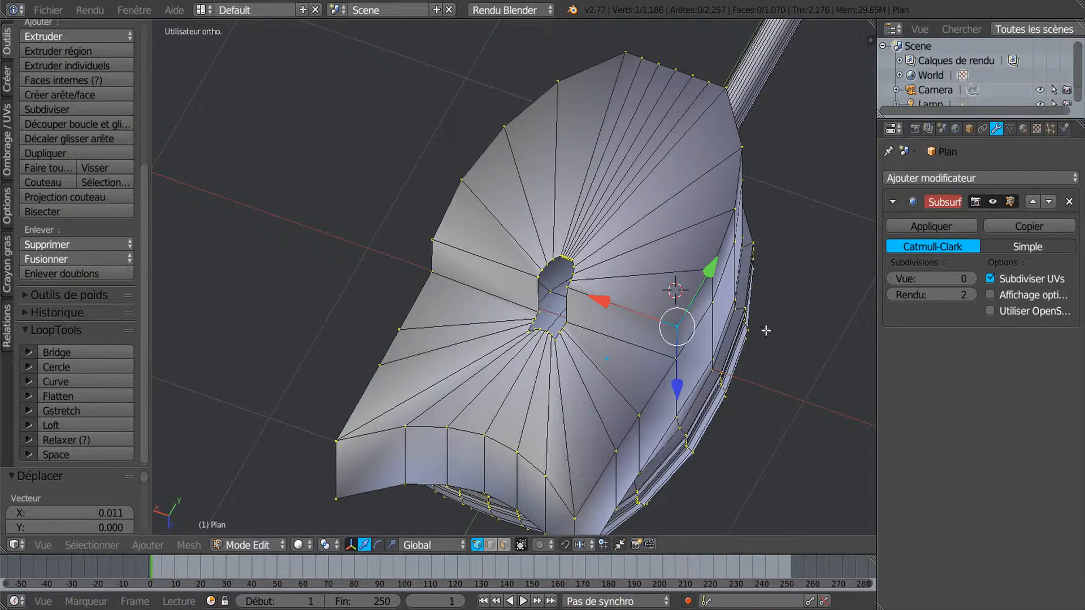
Set the Subdivision Surface view level to 2 and apply LoopTools Flatten to the raised block's underside faces
click(969, 280)
click(969, 279)
middle_drag(791, 339, 704, 375)
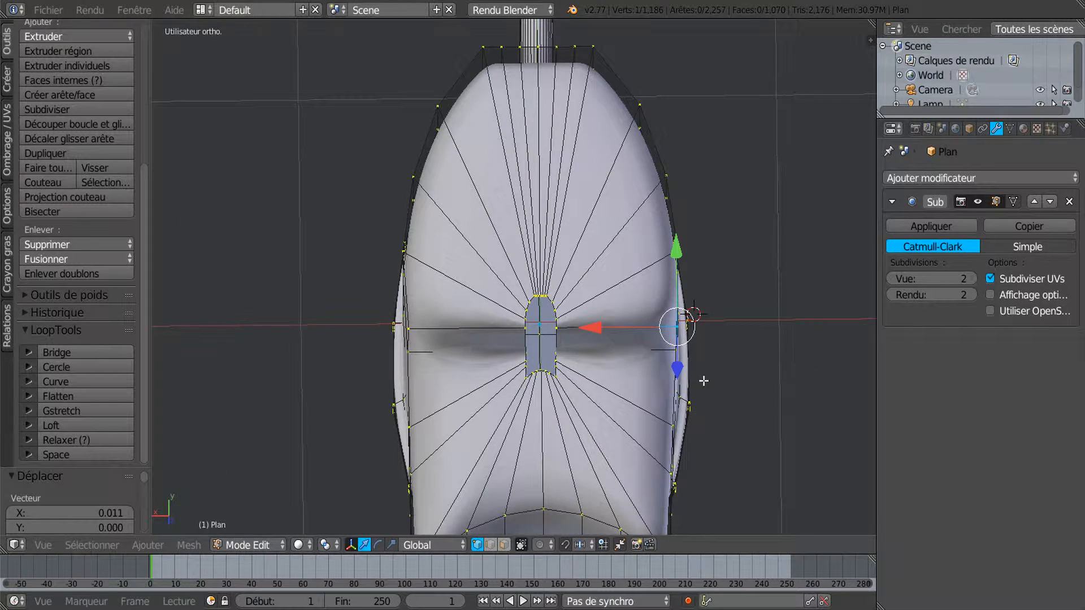
click(504, 545)
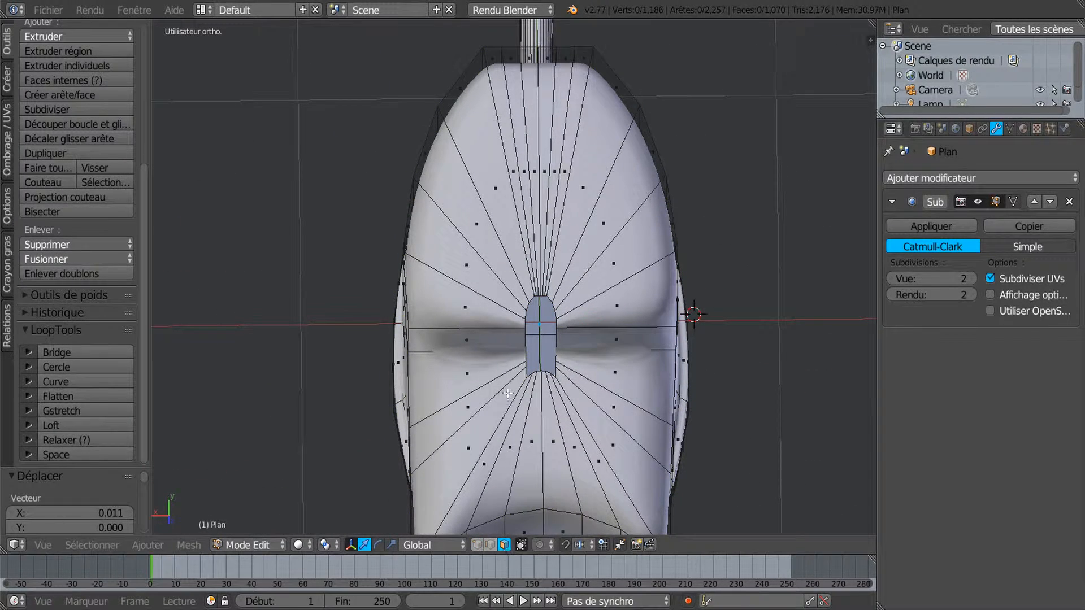
key(x)
key(Escape)
mouse_move(475, 278)
mouse_down()
mouse_move(441, 226)
mouse_move(542, 124)
mouse_move(605, 275)
mouse_up()
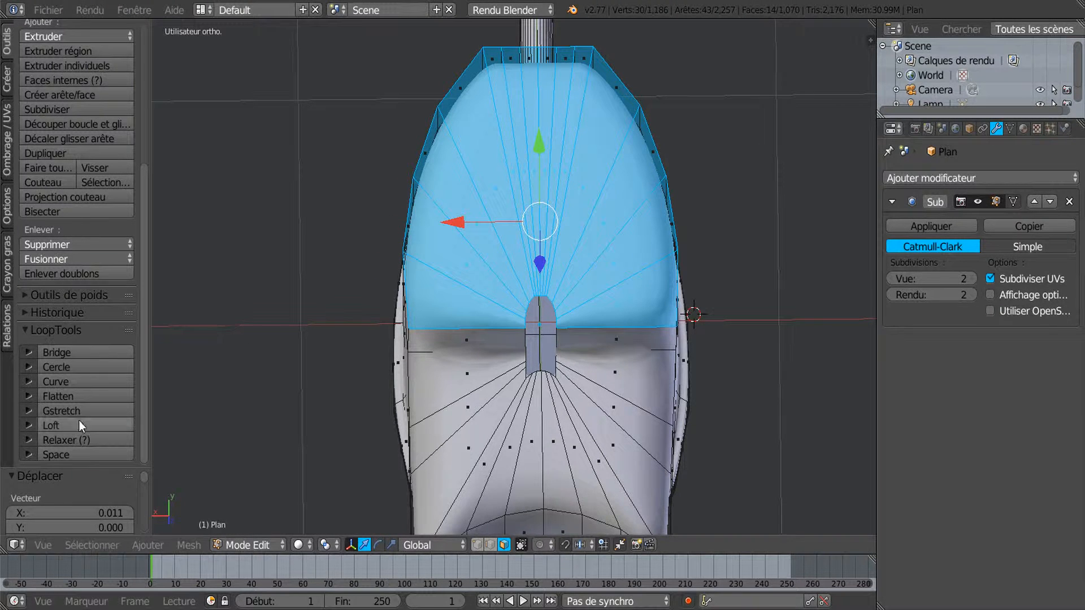
click(70, 395)
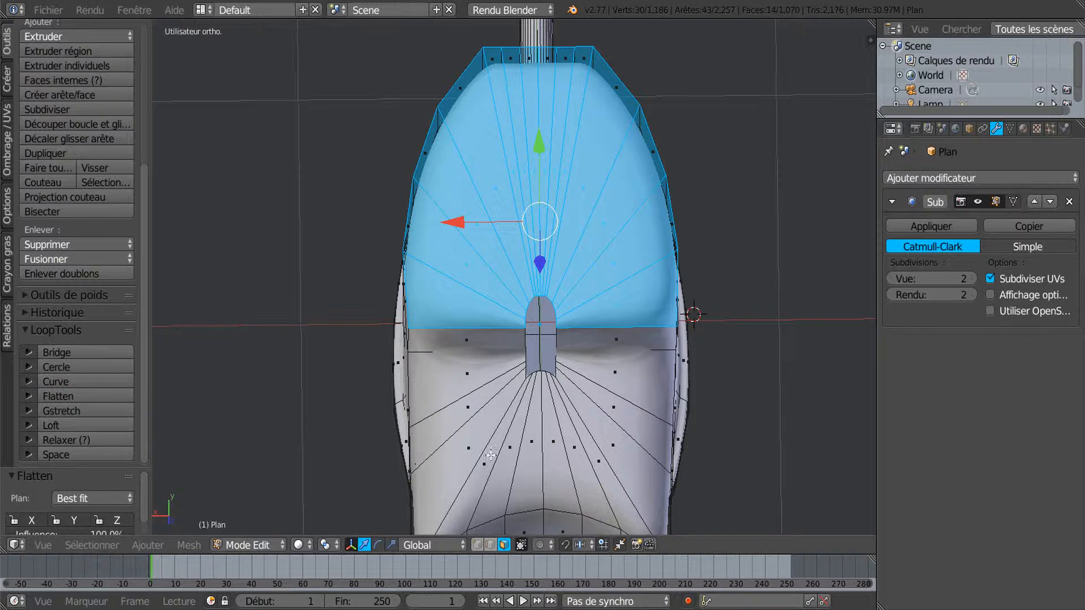
Select only the end block's underside faces, set the Subdivision Surface view level to 0 and apply LoopTools Flatten to them
key(c)
key(Escape)
key(a)
key(c)
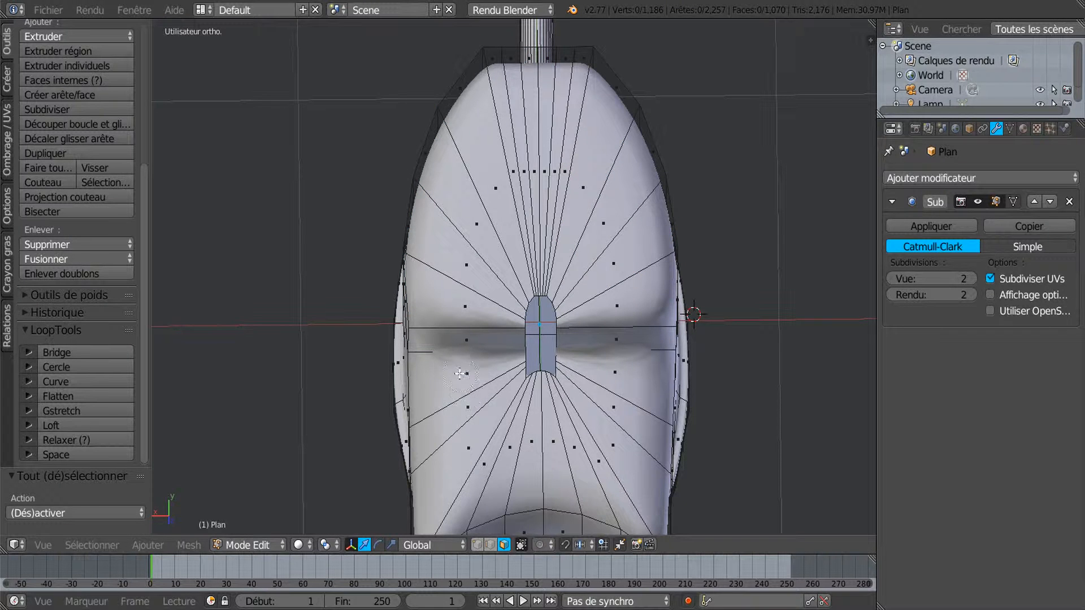
mouse_move(461, 386)
mouse_down()
mouse_move(486, 486)
mouse_move(599, 469)
mouse_move(608, 386)
mouse_up()
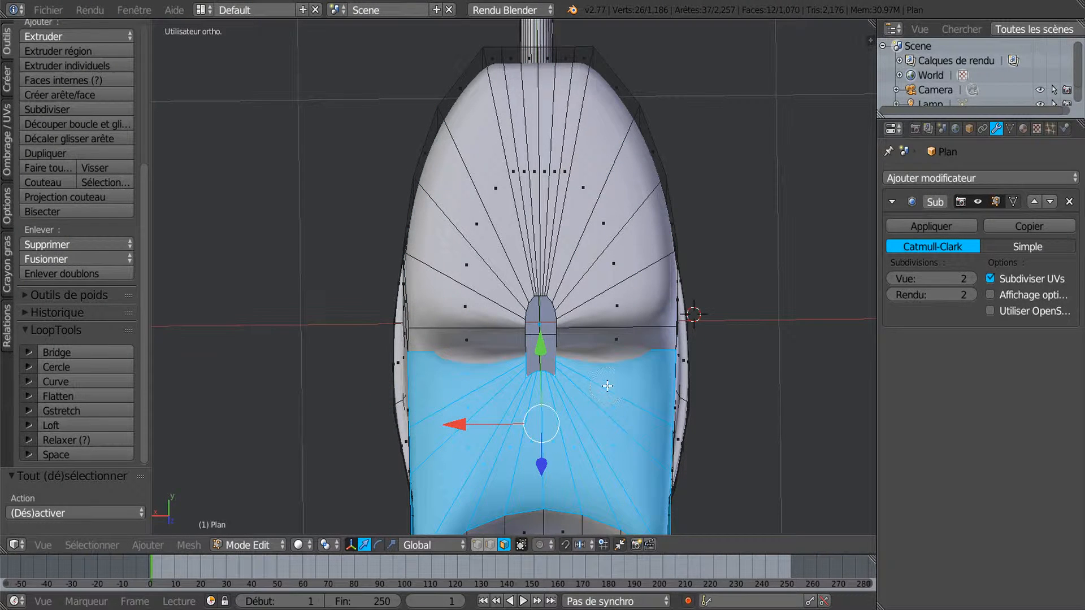
click(931, 279)
text(0)
key(Return)
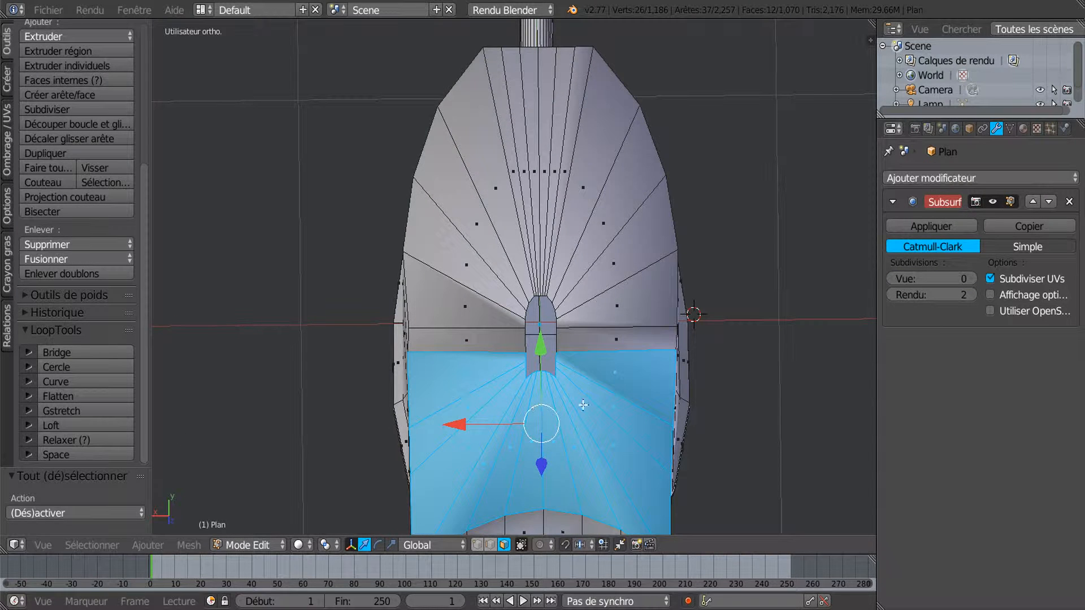
middle_drag(743, 434, 818, 366)
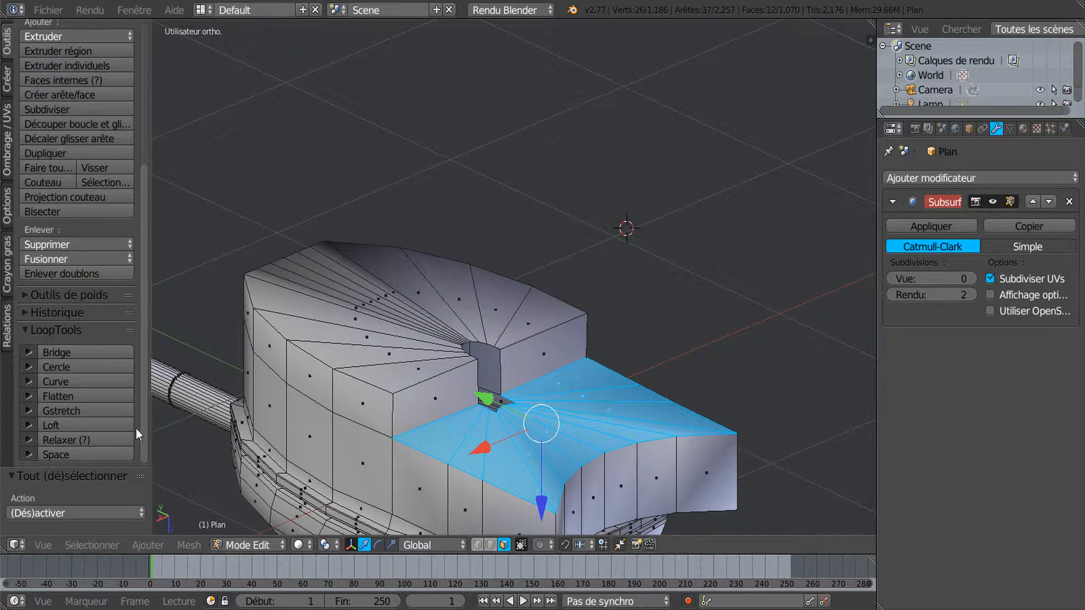
click(71, 396)
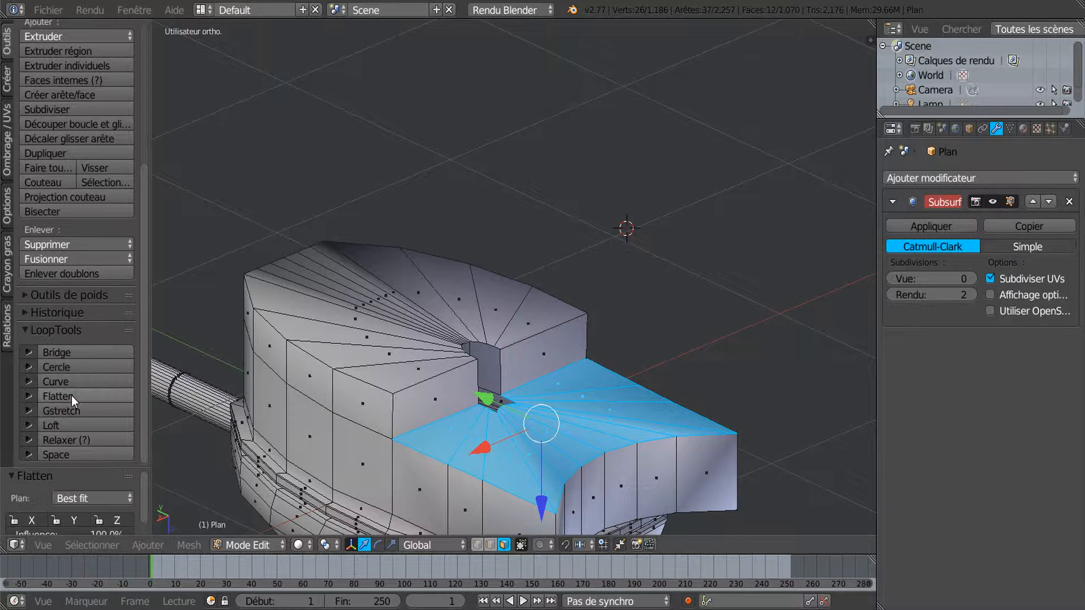
Set the Subdivision Surface modifier's view level to 2 to preview the flattened underside
middle_drag(562, 419, 461, 428)
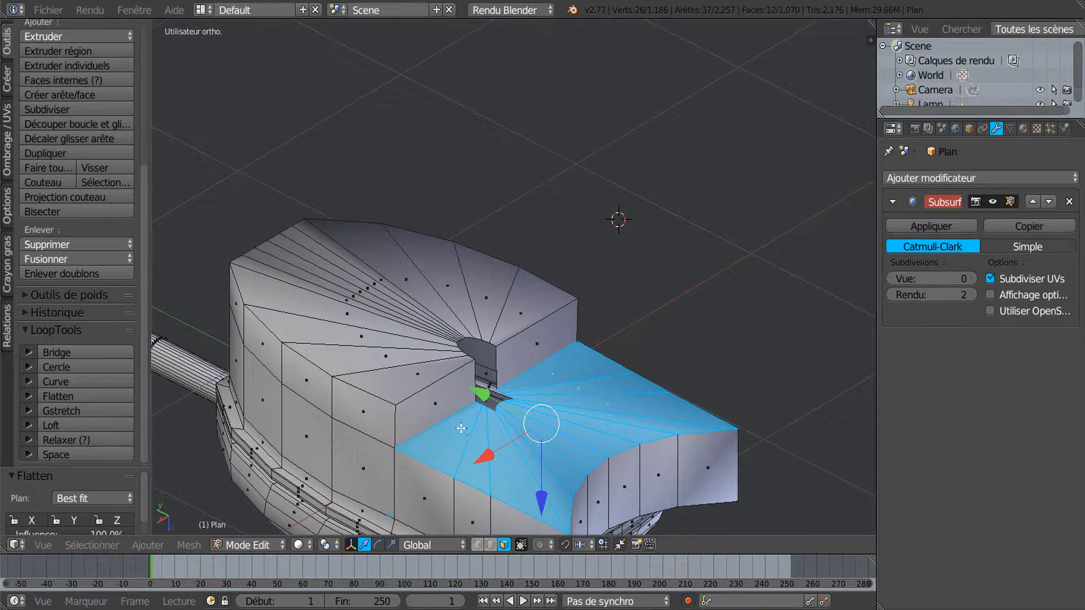
middle_drag(593, 380, 452, 422)
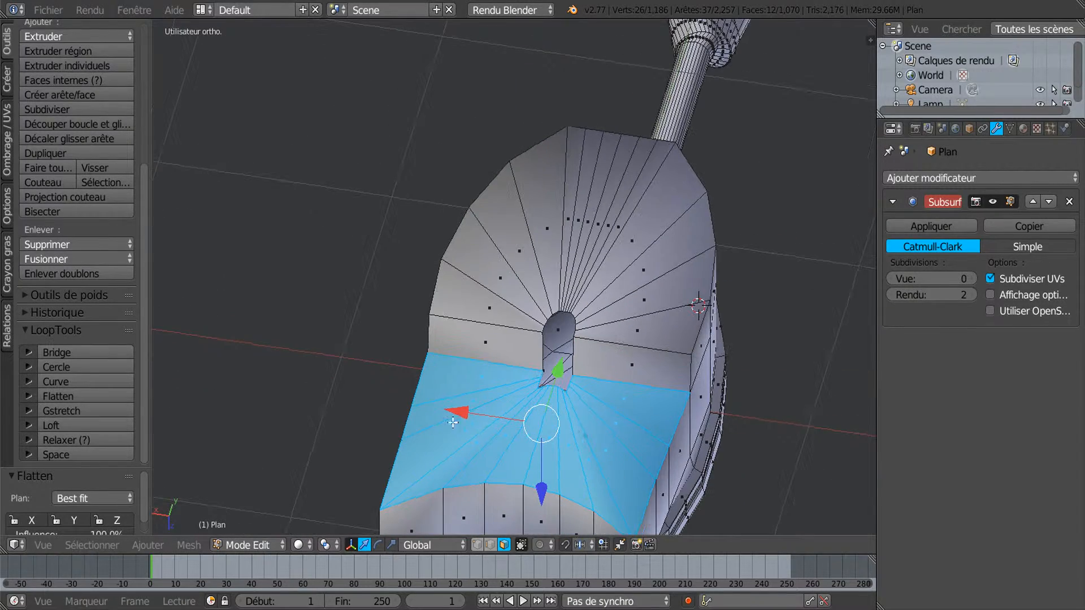
middle_drag(571, 429, 593, 441)
click(972, 278)
click(971, 279)
middle_drag(649, 333, 645, 407)
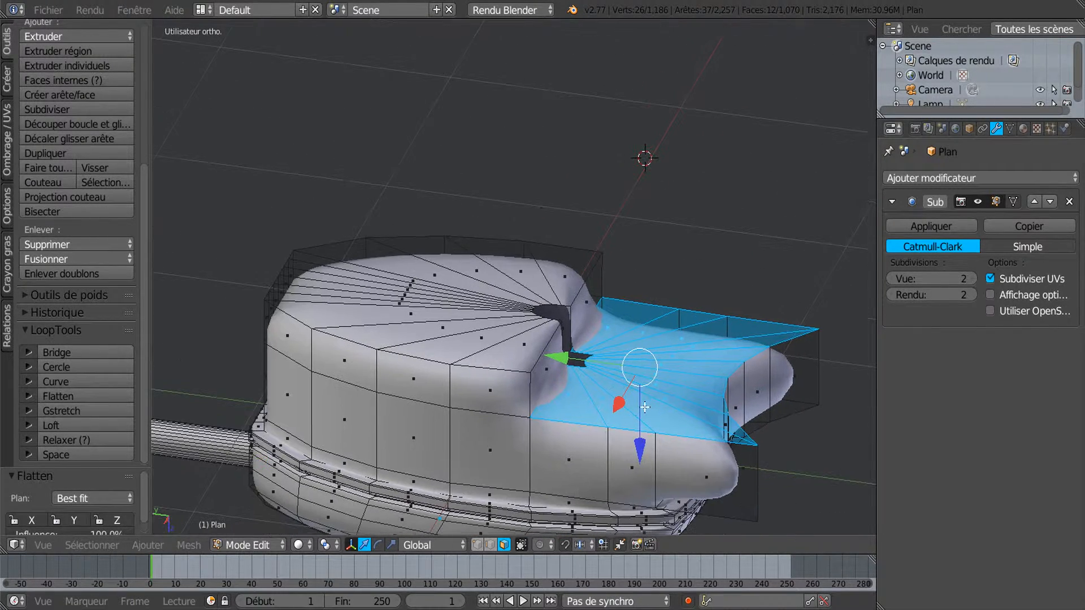
Add two loop cuts around the raised block, one close to its underside edge and one close to the step's base
alt+right_click(531, 377)
key(g)
key(g)
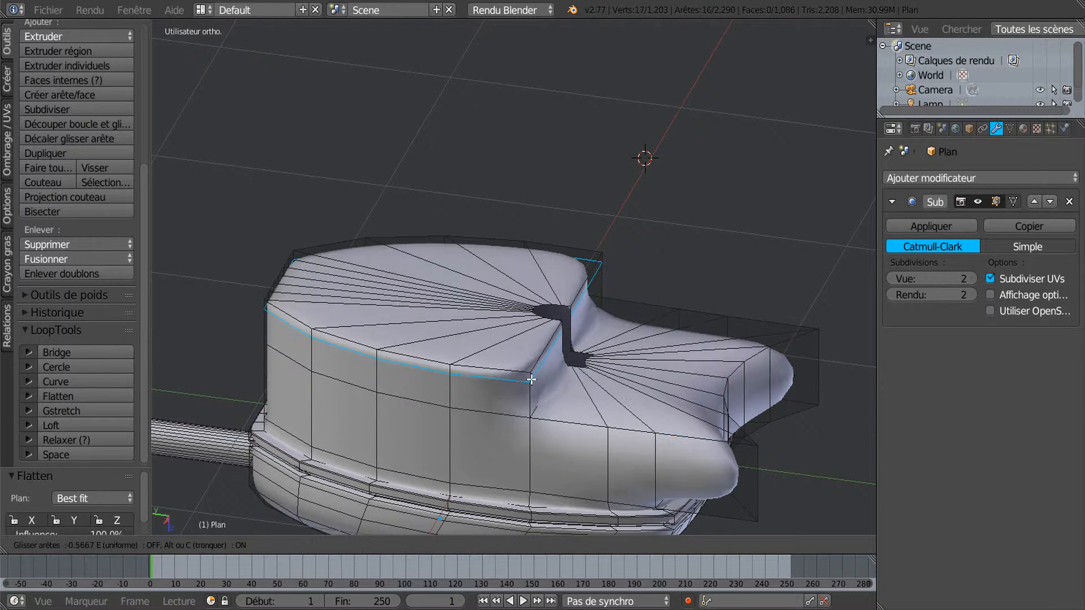
click(534, 374)
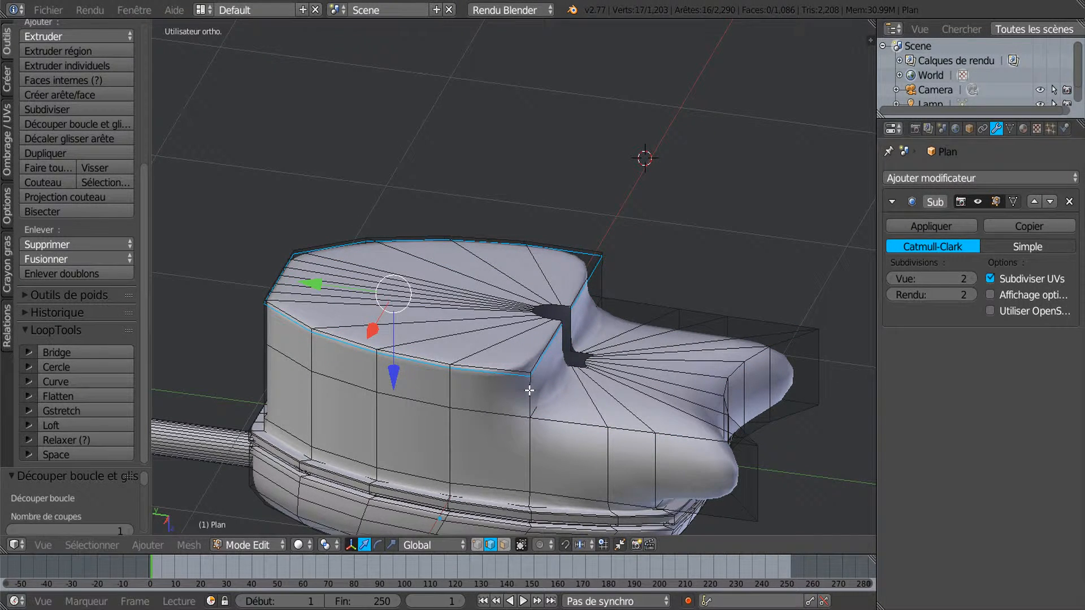
key(ctrl+r)
click(529, 391)
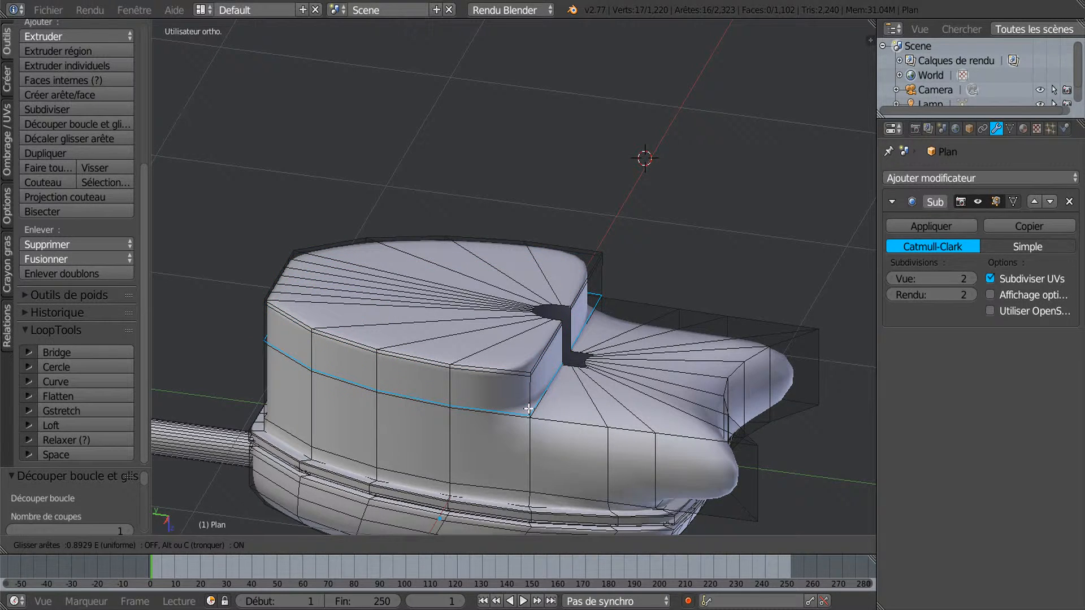
click(529, 408)
Add a loop cut across the end block and slide it close to its curved end face
middle_drag(739, 453, 747, 451)
key(ctrl+r)
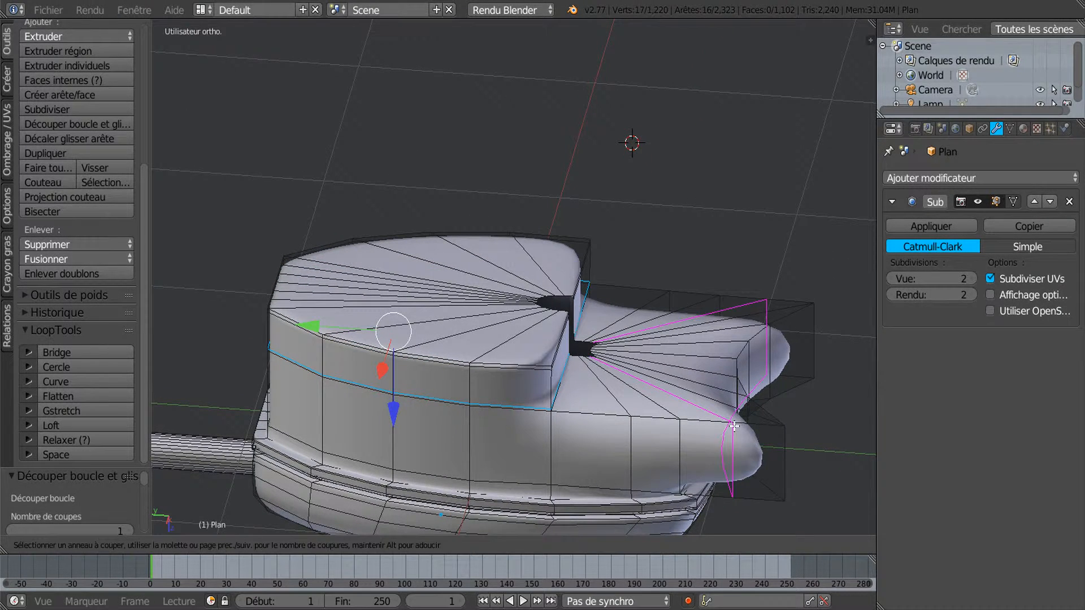
click(733, 426)
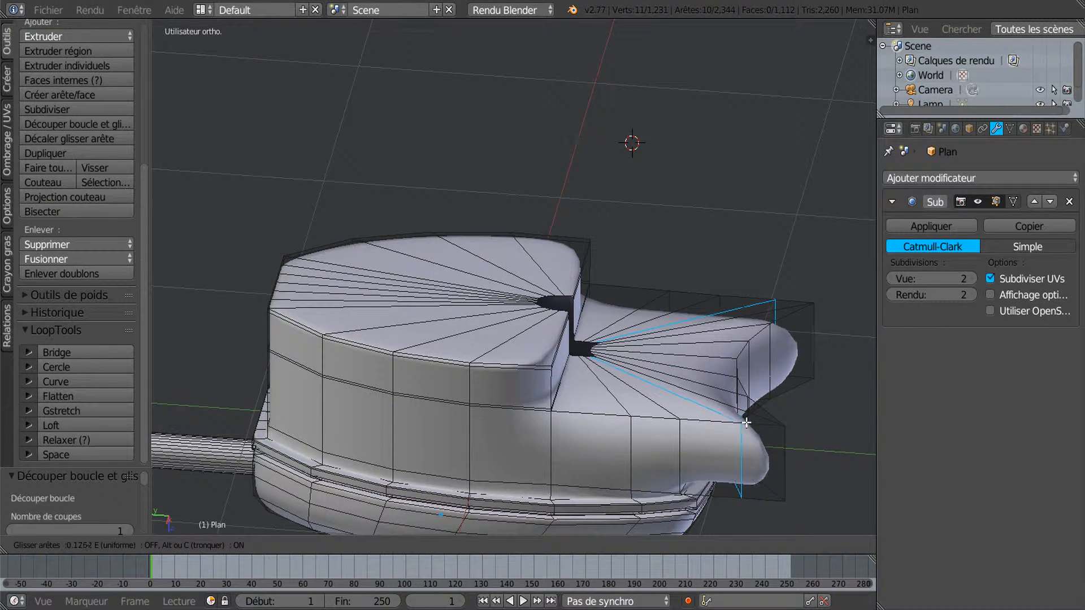
click(783, 424)
Add two lengthwise loop cuts around the end block's wall, one close to its underside edge and one close to its flange-side edge
middle_drag(787, 448, 741, 418)
key(ctrl+r)
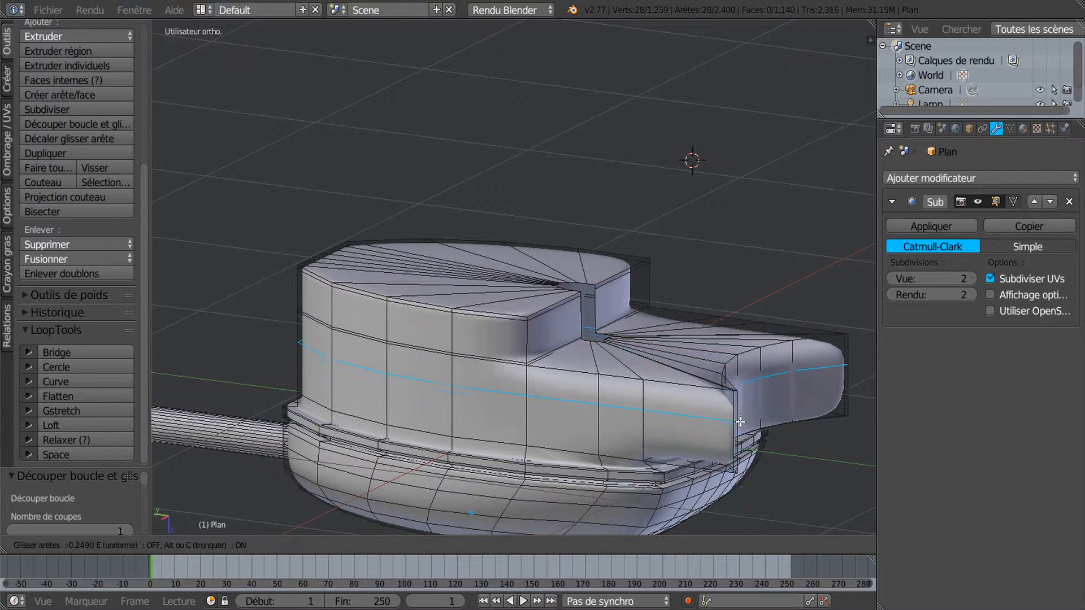
click(741, 403)
click(744, 399)
key(ctrl+r)
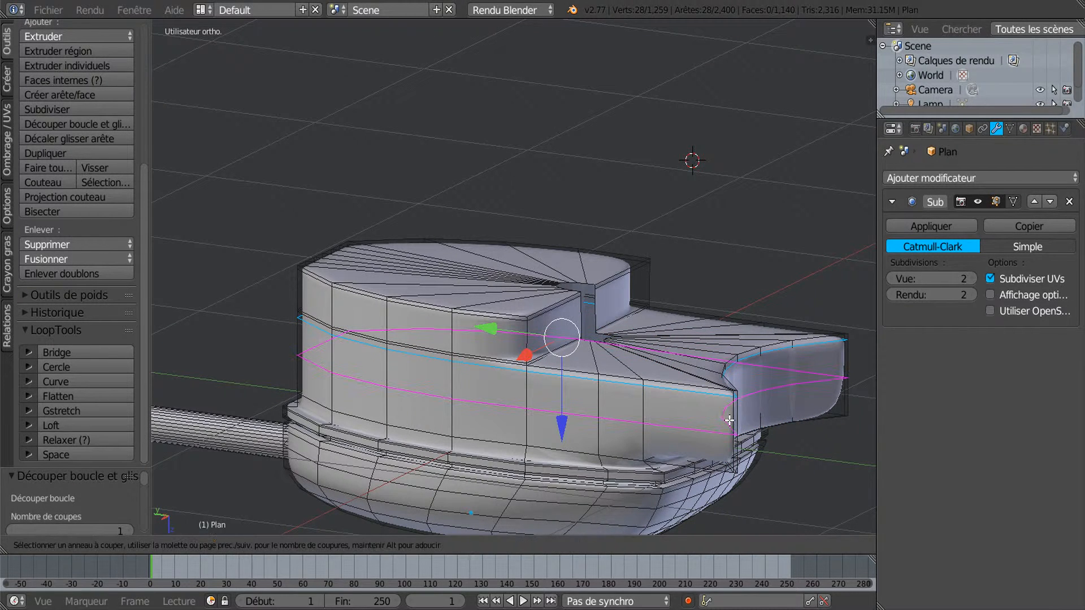
click(729, 419)
click(731, 459)
Add a loop cut across the end block and slide it toward the corner where the block meets the flanged housing
middle_drag(695, 465, 743, 482)
key(ctrl+r)
click(759, 388)
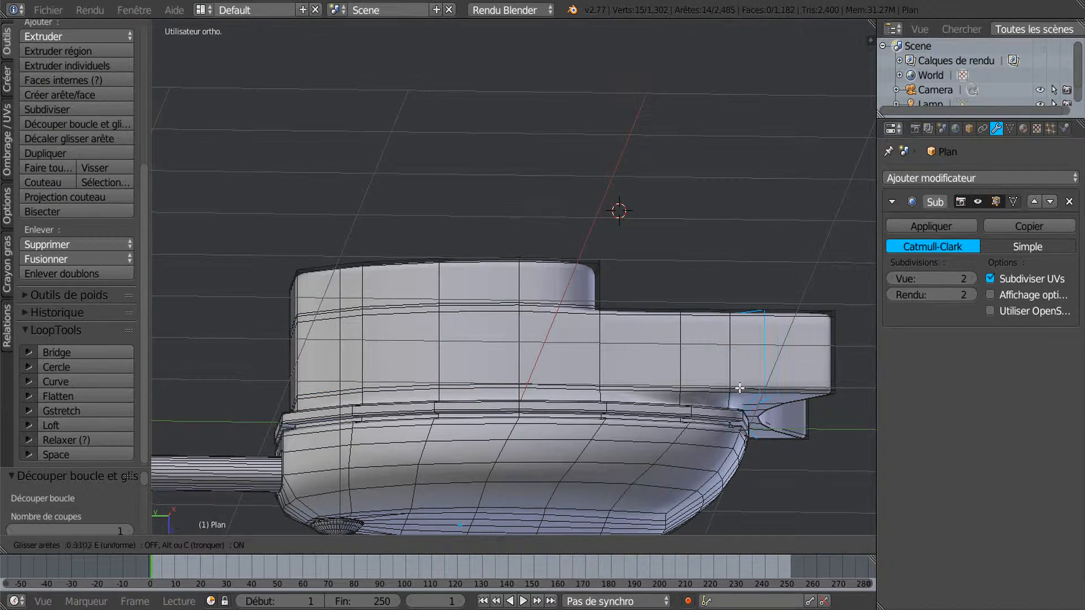
click(712, 397)
Try to move the wall's corner vertex below the flange along X, and undo that move
middle_drag(738, 383, 651, 425)
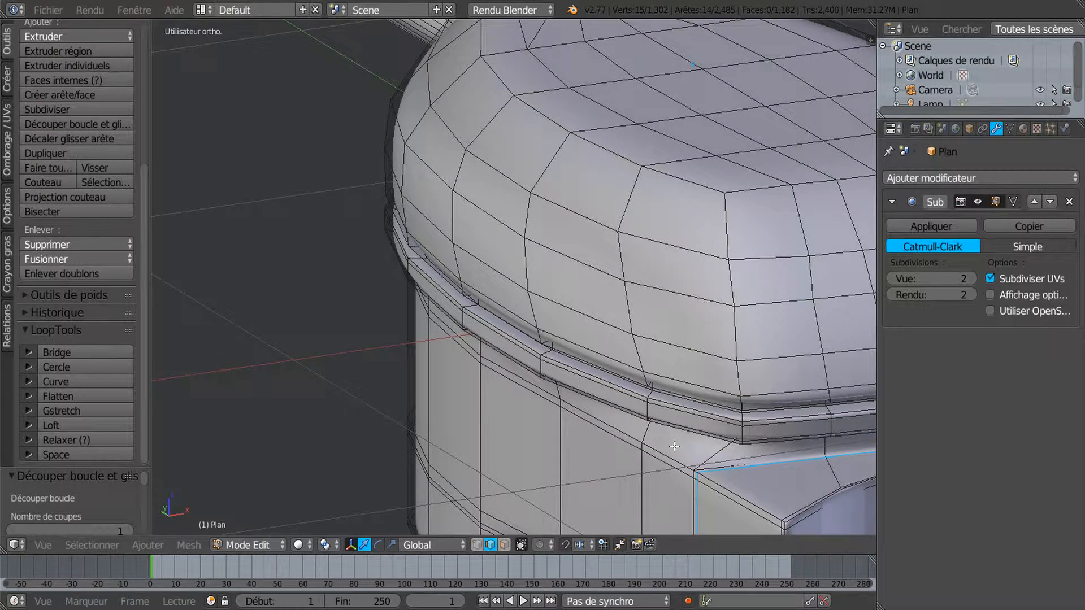
middle_drag(707, 459, 780, 498)
click(478, 545)
middle_drag(691, 469, 621, 468)
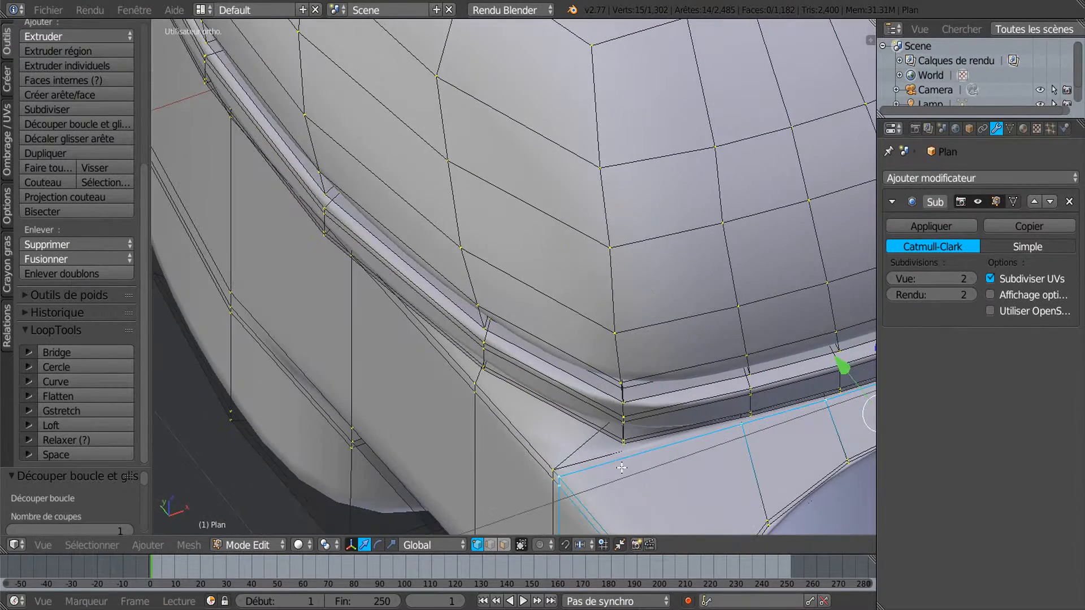
right_click(559, 462)
mouse_move(627, 444)
mouse_down()
mouse_move(683, 421)
mouse_move(647, 442)
mouse_up()
key(ctrl+z)
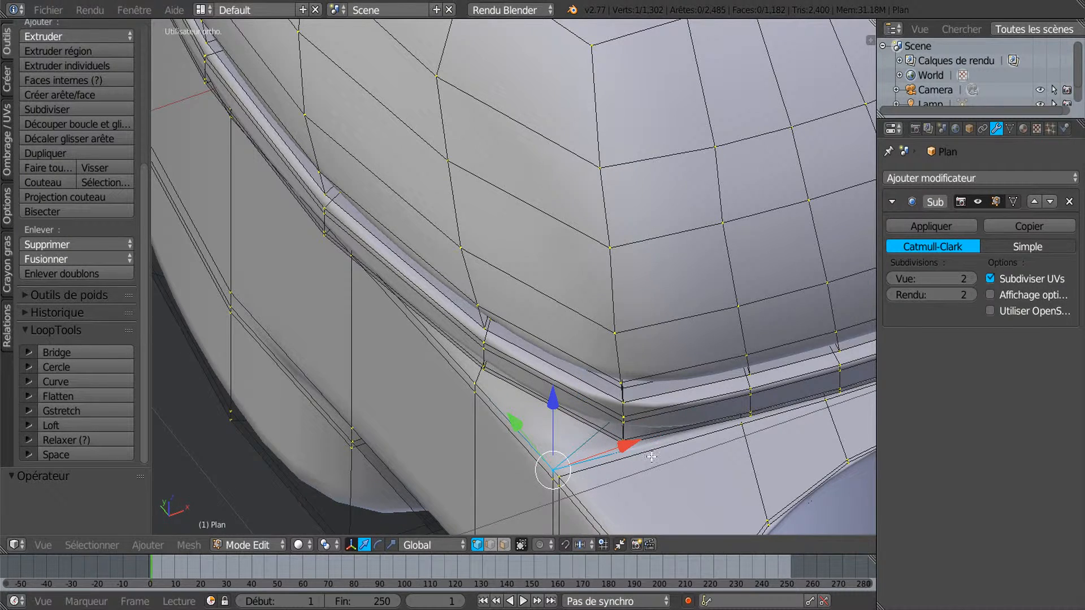
Add a loop cut around the narrow band between the flange and the wall's upper edge, and slide it up against the flange
middle_drag(651, 456, 697, 425)
key(Tab)
scroll(697, 428, down, 5)
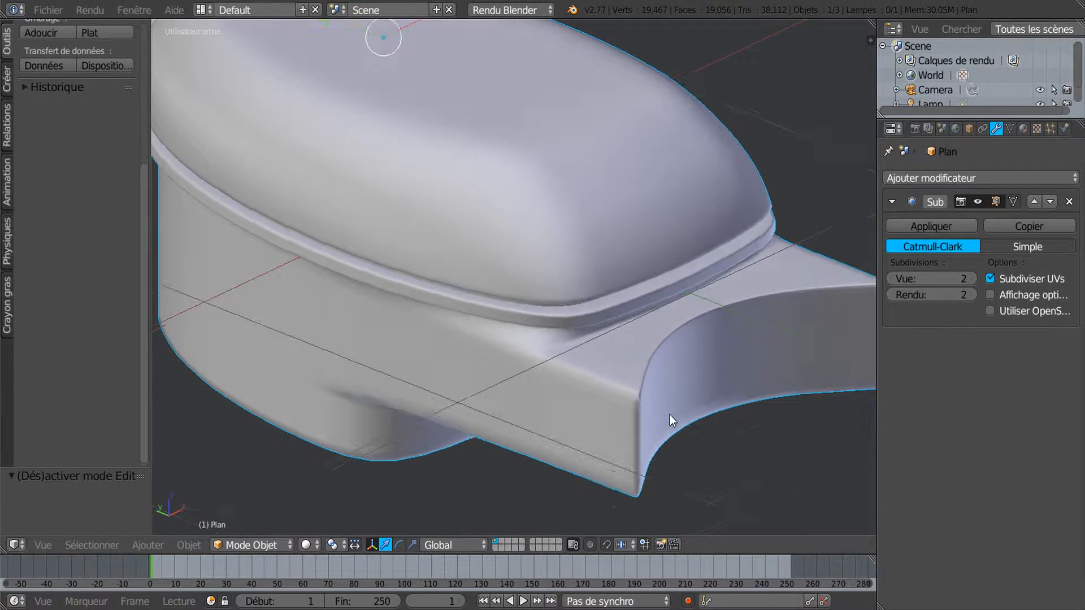
scroll(669, 415, up, 2)
middle_drag(661, 434, 661, 464)
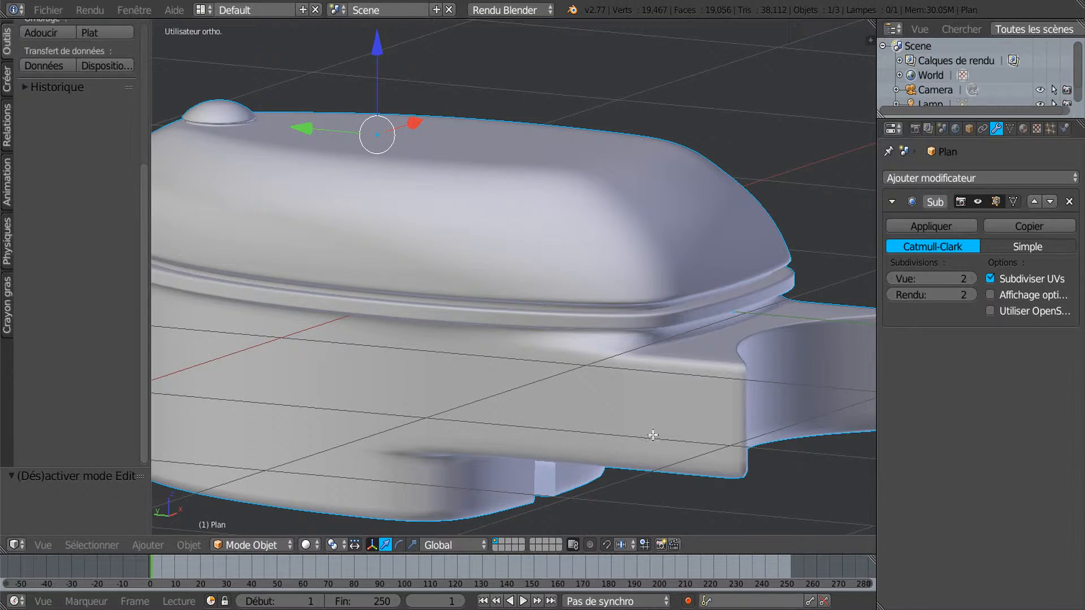
key(Tab)
scroll(652, 435, up, 3)
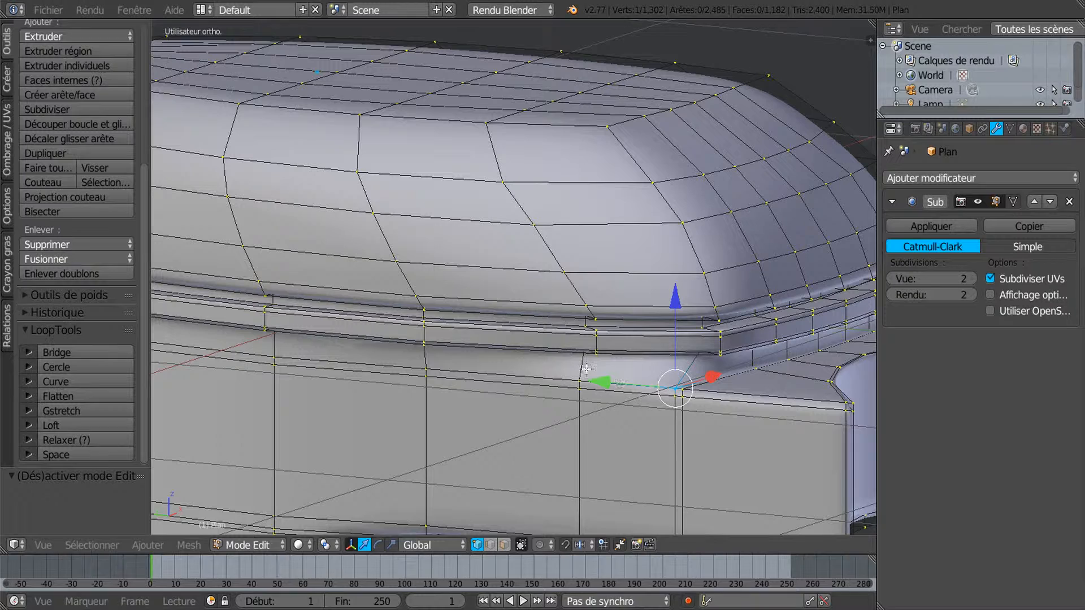
key(ctrl+r)
click(585, 366)
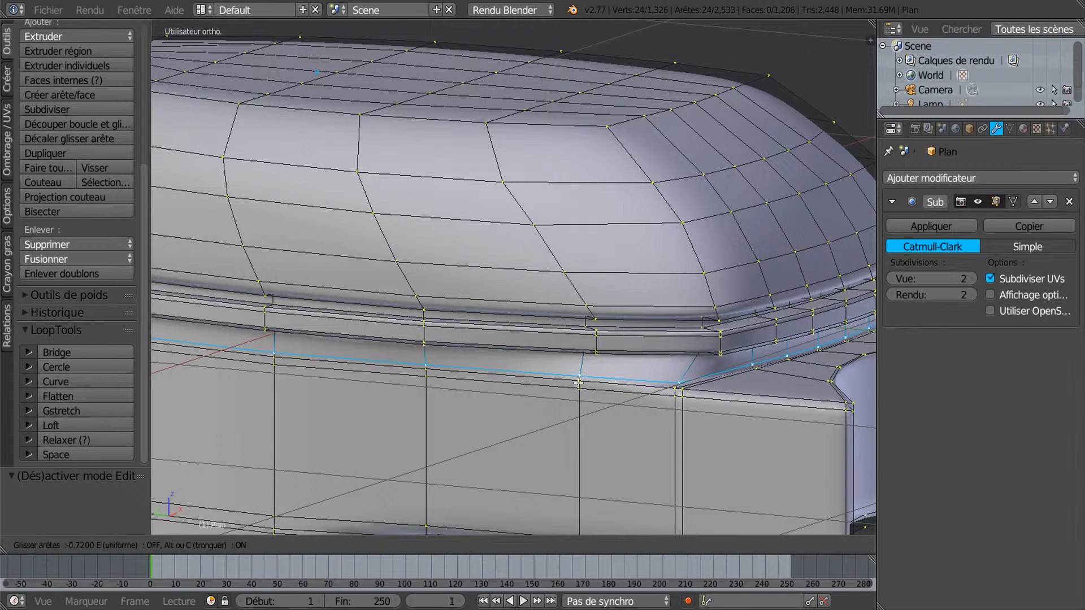
click(602, 361)
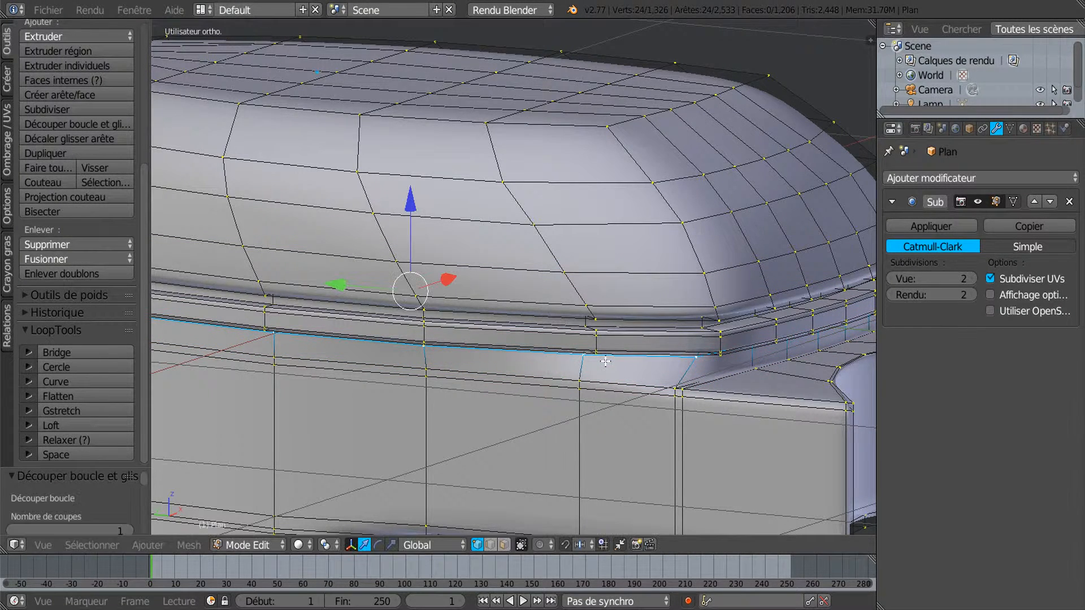
Examine the smoothed housing and the mesh below the flange near the end block
key(Tab)
scroll(618, 408, down, 8)
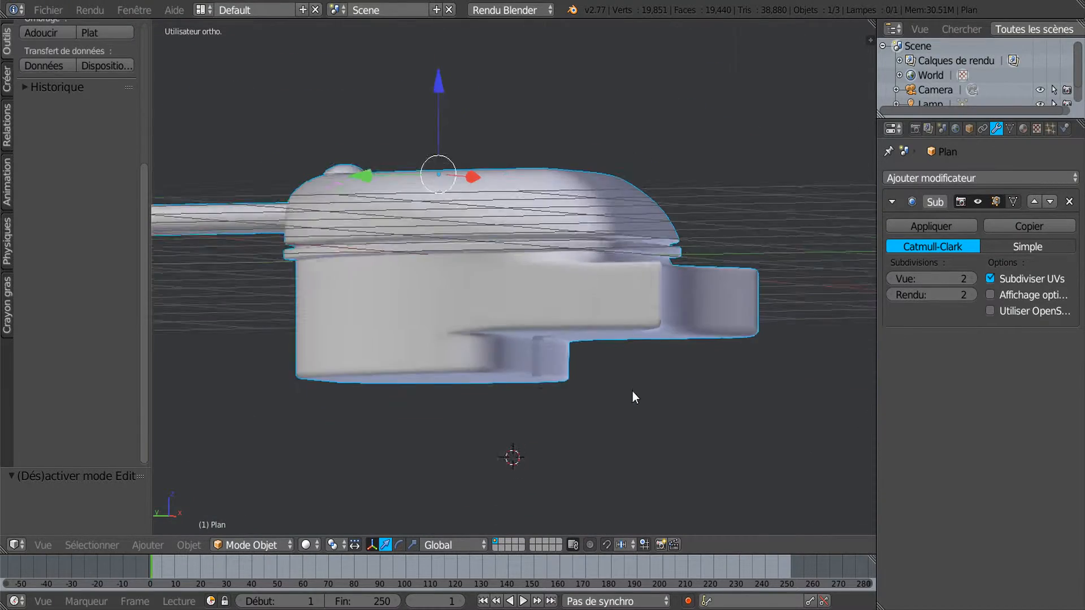
scroll(572, 418, up, 2)
middle_drag(573, 418, 653, 462)
scroll(650, 458, up, 2)
key(Tab)
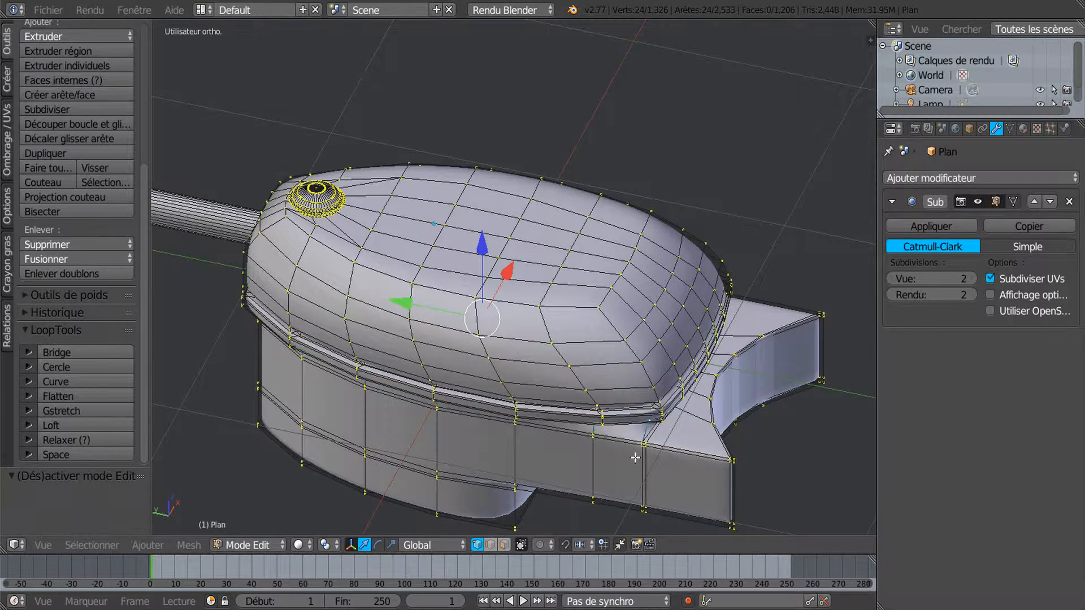
scroll(635, 458, up, 3)
scroll(631, 451, up, 1)
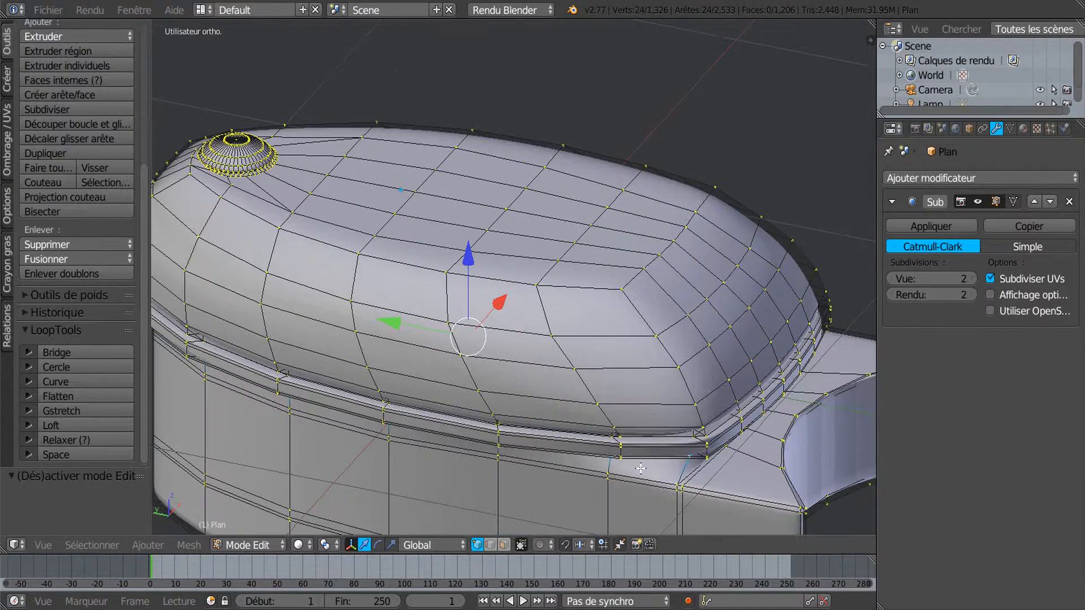
Select the edge loop along the wall's upper edge and inspect it in wireframe and solid display
alt+click(646, 477)
middle_drag(668, 465, 648, 438)
key(z)
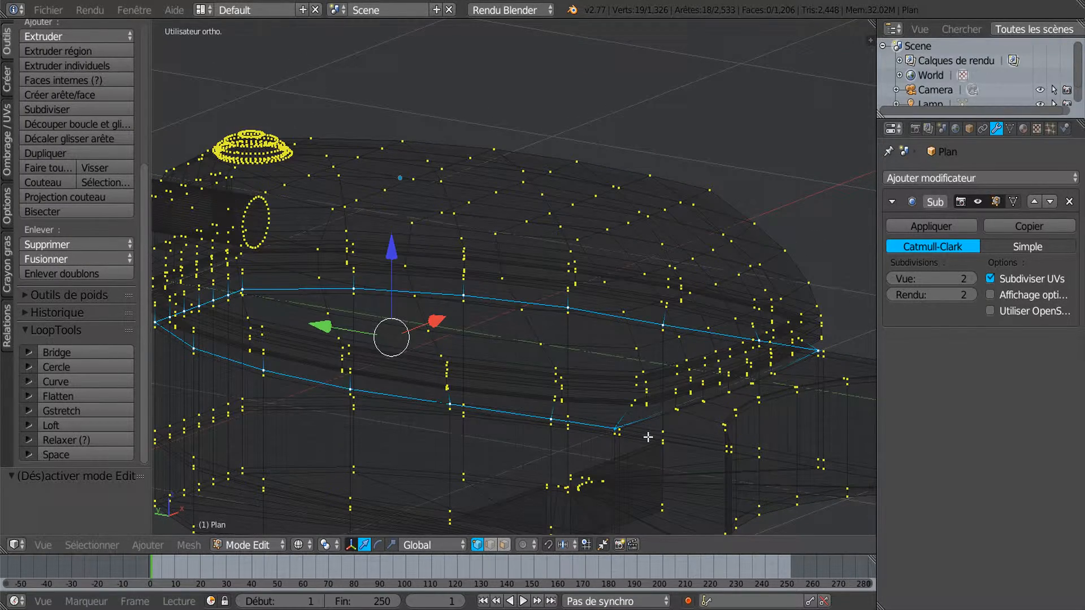
key(z)
key(z)
key(z)
key(z)
key(z)
key(z)
key(z)
Examine the corner below the flange where the wall's upper edge loop meets the end block
mouse_move(654, 438)
middle_down()
mouse_move(651, 451)
mouse_move(725, 434)
mouse_move(709, 456)
mouse_move(665, 452)
mouse_move(624, 497)
middle_up()
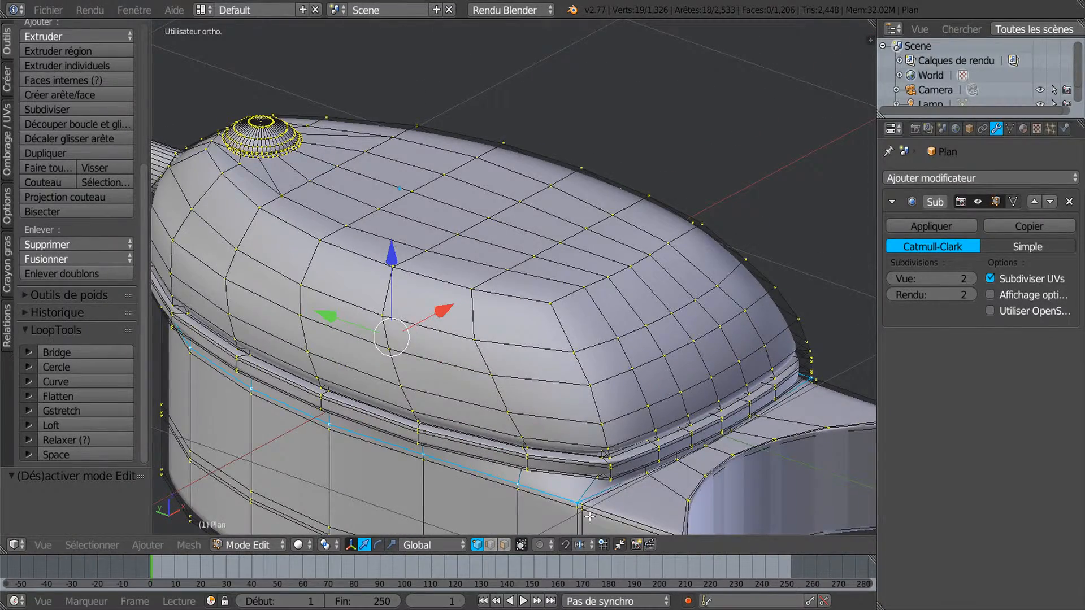
scroll(589, 516, up, 4)
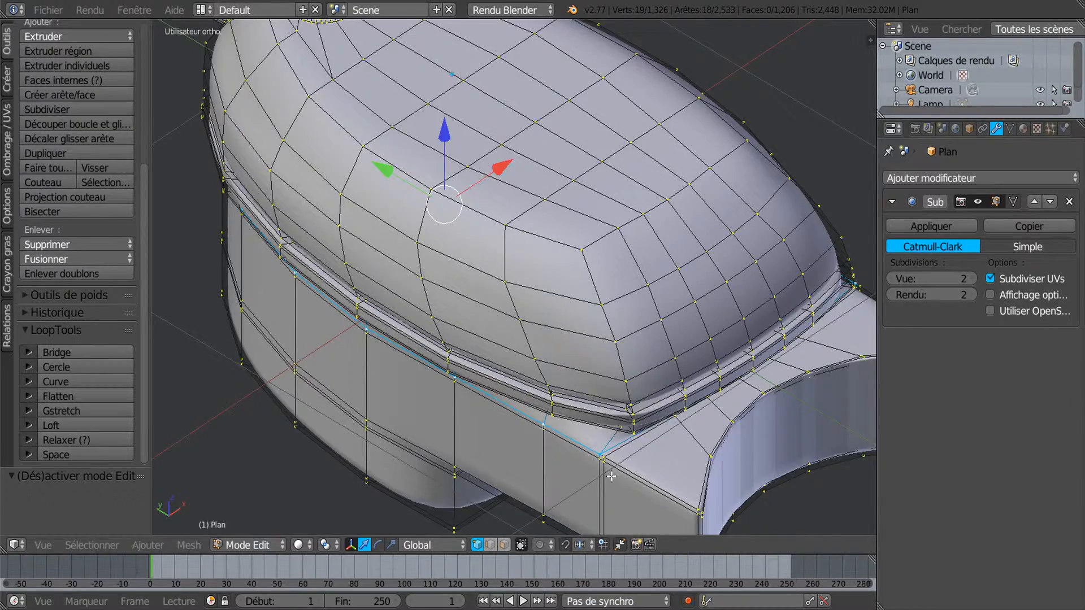
scroll(611, 476, up, 3)
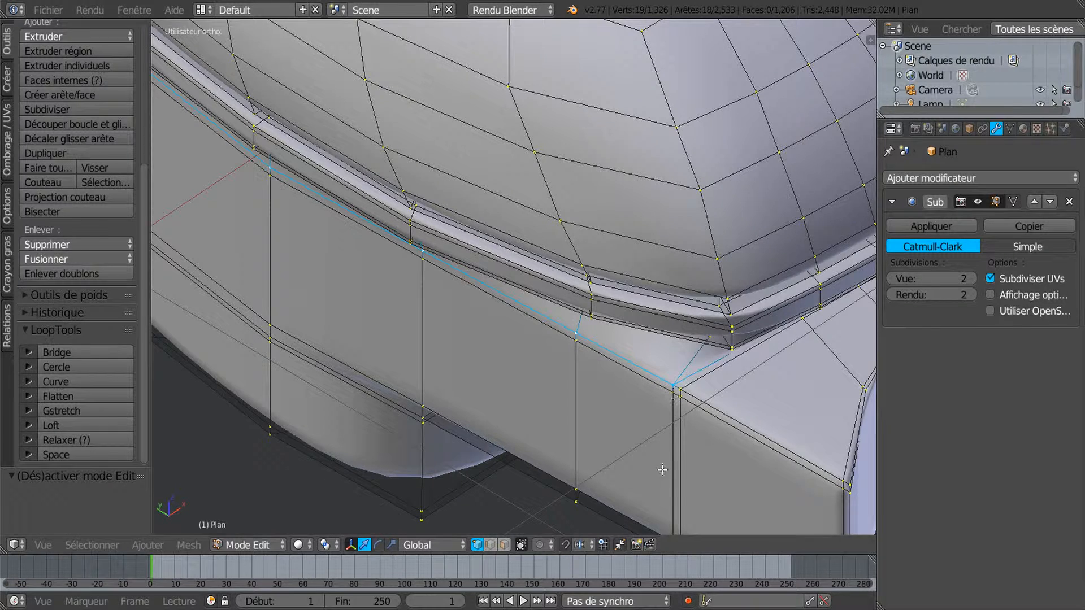
scroll(663, 390, down, 2)
middle_drag(663, 389, 661, 359)
scroll(633, 317, up, 1)
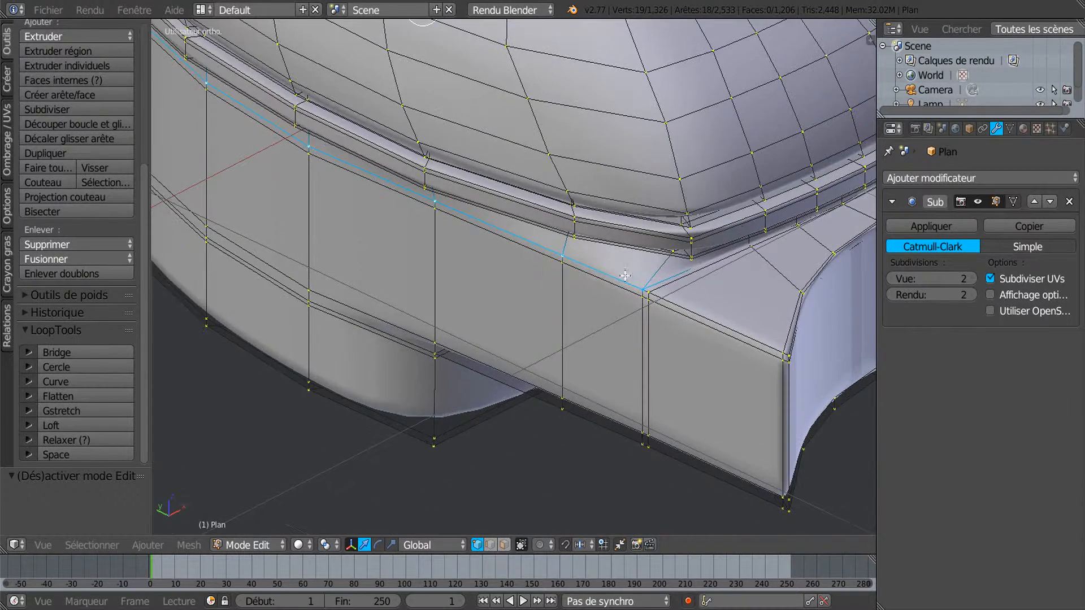
middle_drag(641, 287, 615, 440)
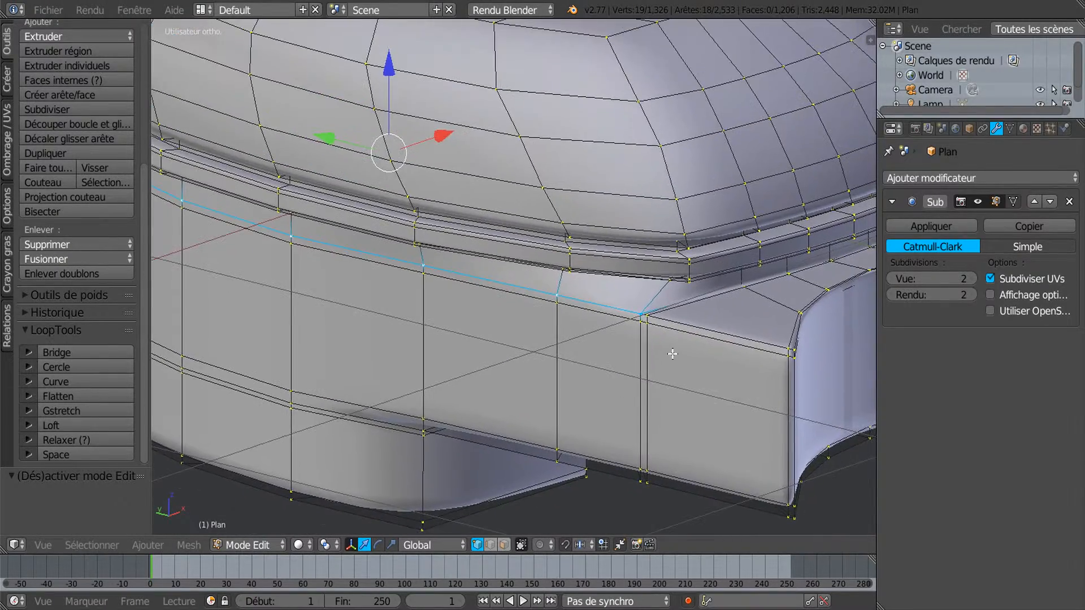
middle_drag(674, 351, 678, 331)
shift+middle_drag(695, 280, 682, 369)
middle_drag(695, 308, 677, 401)
middle_drag(671, 320, 663, 332)
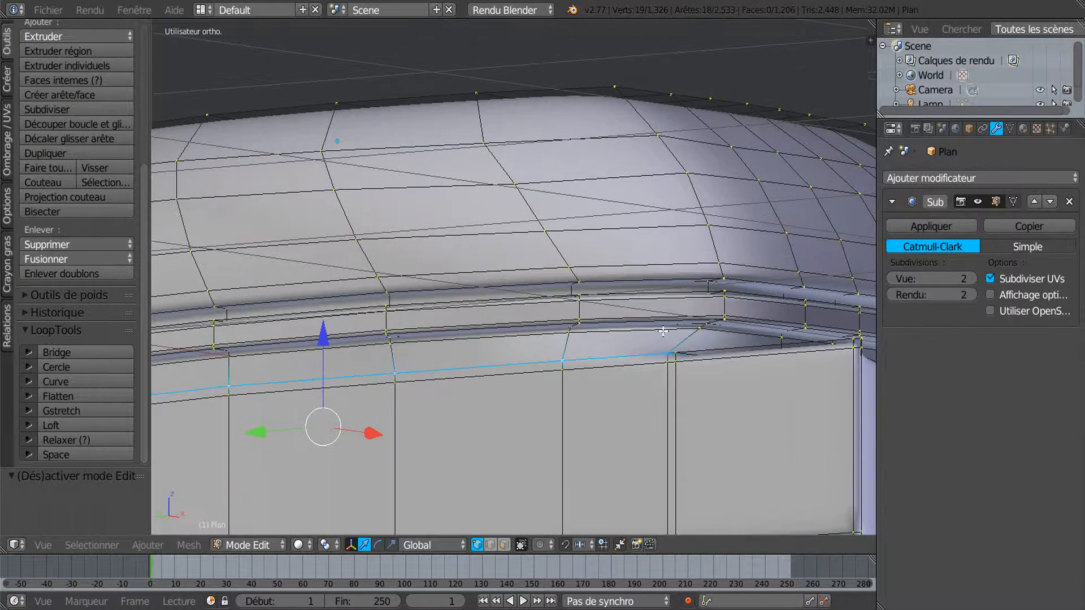
Select the edge loop directly beneath the flange and move it down along Z, close to the wall's upper edge
alt+click(691, 328)
middle_drag(685, 373, 651, 407)
drag(438, 297, 437, 320)
middle_drag(470, 340, 618, 427)
key(Tab)
key(Tab)
Try adding two loop cuts in the band below the flange, one near the wall's upper edge and one near the flange
key(ctrl+r)
click(589, 424)
click(588, 432)
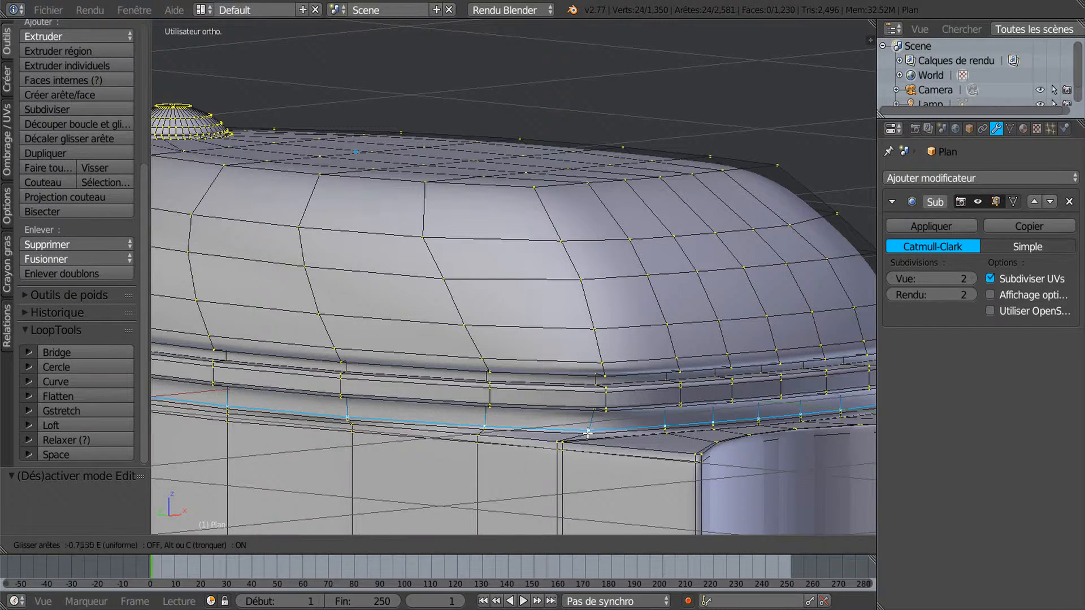
key(ctrl+r)
click(594, 423)
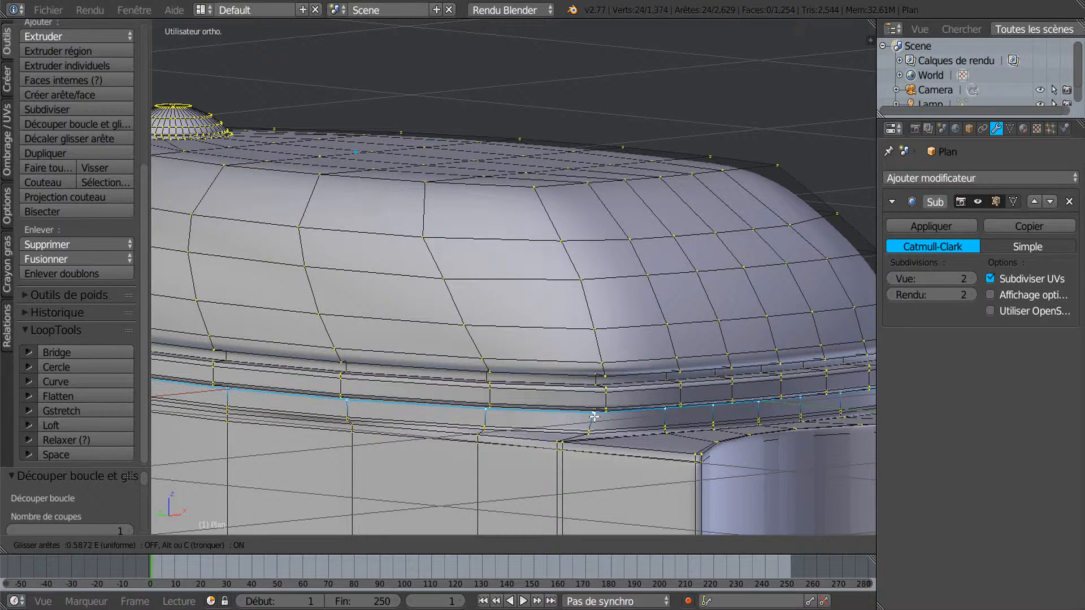
click(593, 419)
scroll(592, 422, down, 5)
key(Tab)
middle_drag(594, 434, 612, 445)
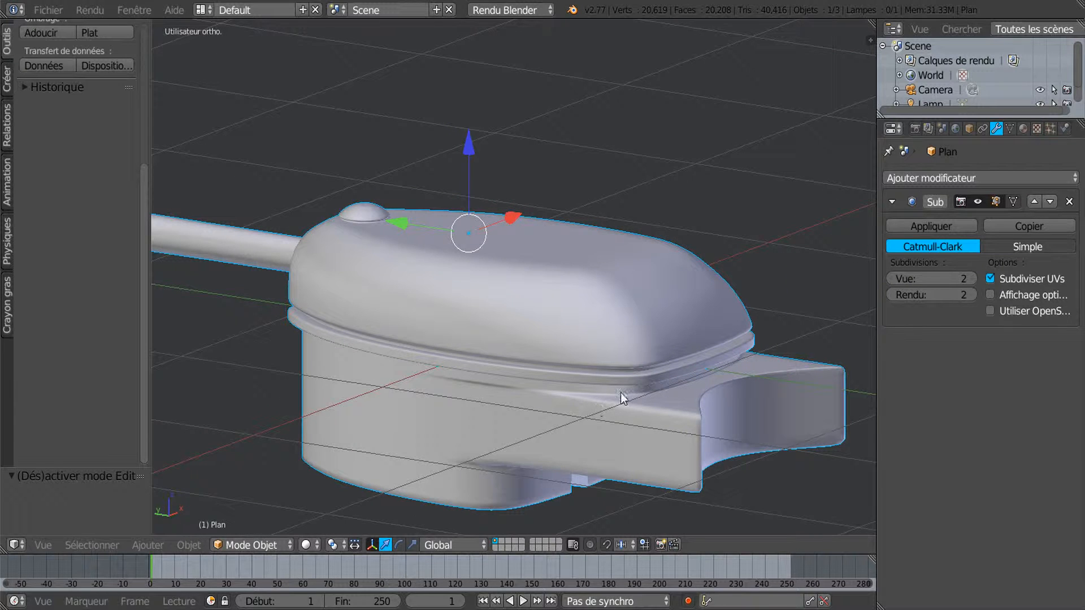
middle_drag(648, 395, 601, 423)
scroll(531, 357, up, 3)
scroll(538, 364, down, 3)
middle_drag(636, 417, 660, 400)
scroll(610, 391, up, 3)
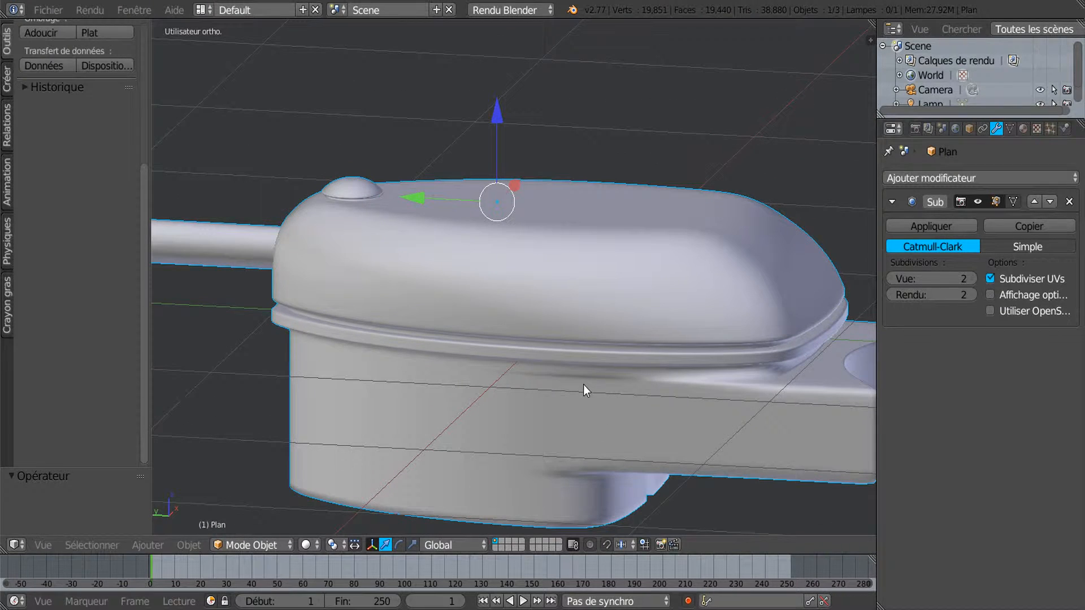
Select the four stacked faces mid-way along the side wall below the flange and flatten them with LoopTools Flatten
key(Tab)
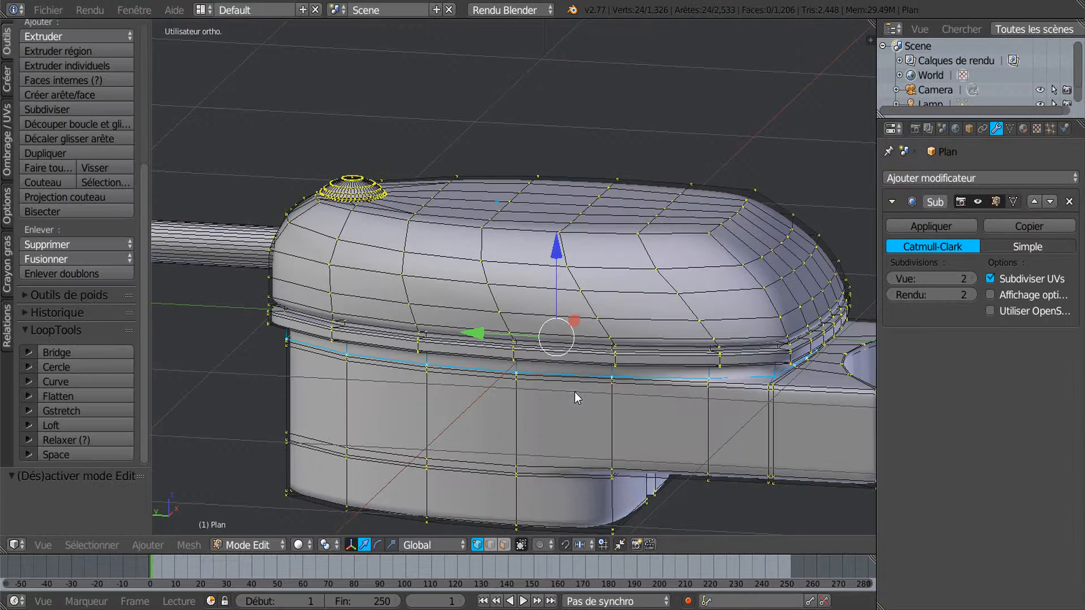
scroll(575, 396, up, 3)
middle_drag(573, 401, 571, 387)
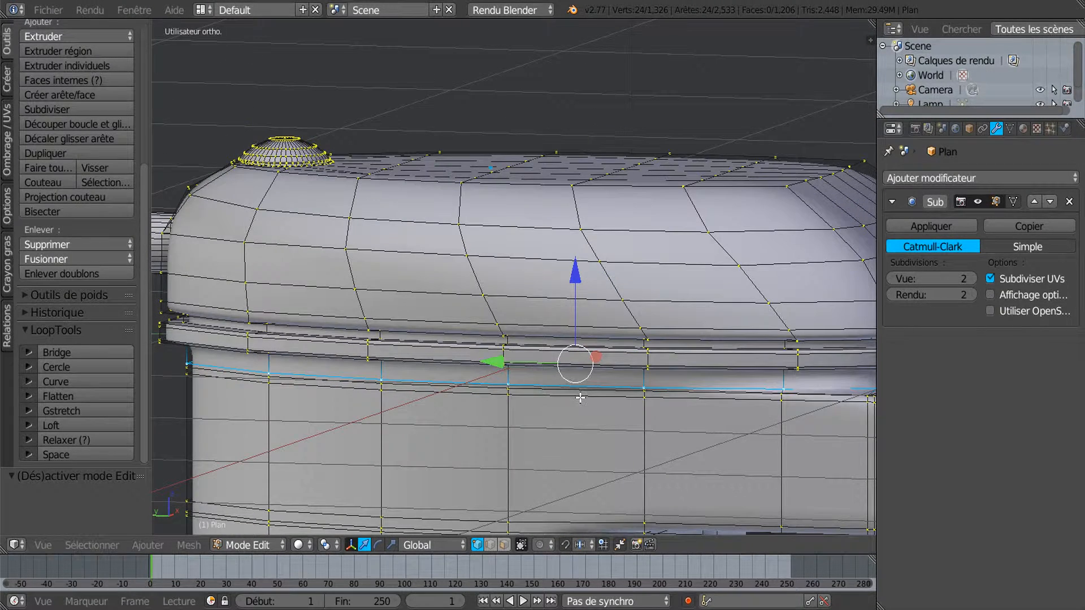
scroll(617, 404, up, 1)
middle_drag(640, 407, 666, 427)
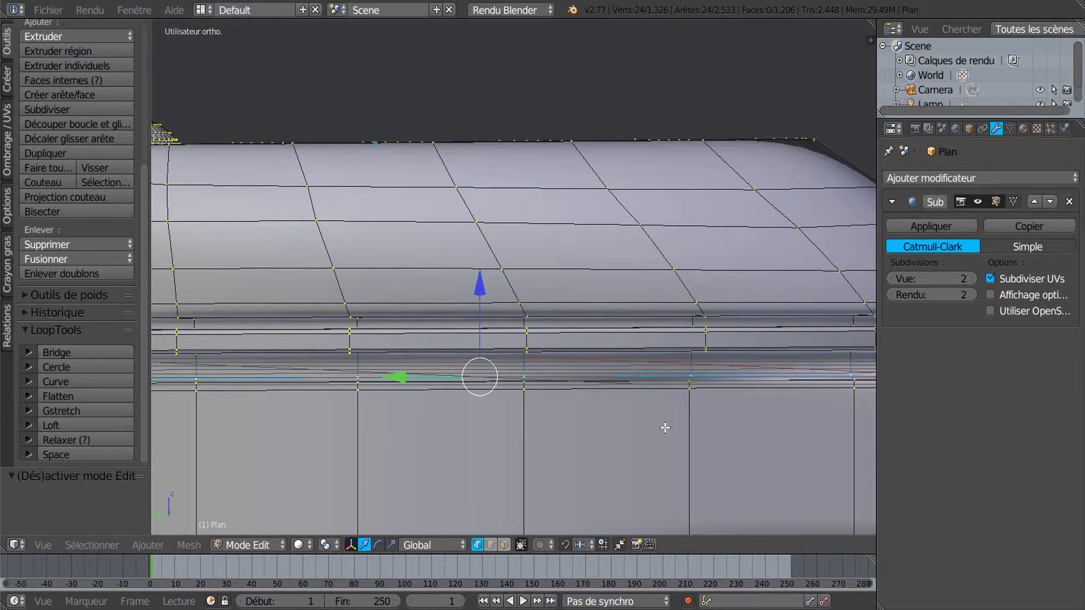
click(504, 545)
right_click(603, 376)
right_click(606, 381)
right_click(607, 384)
alt+right_click(606, 412)
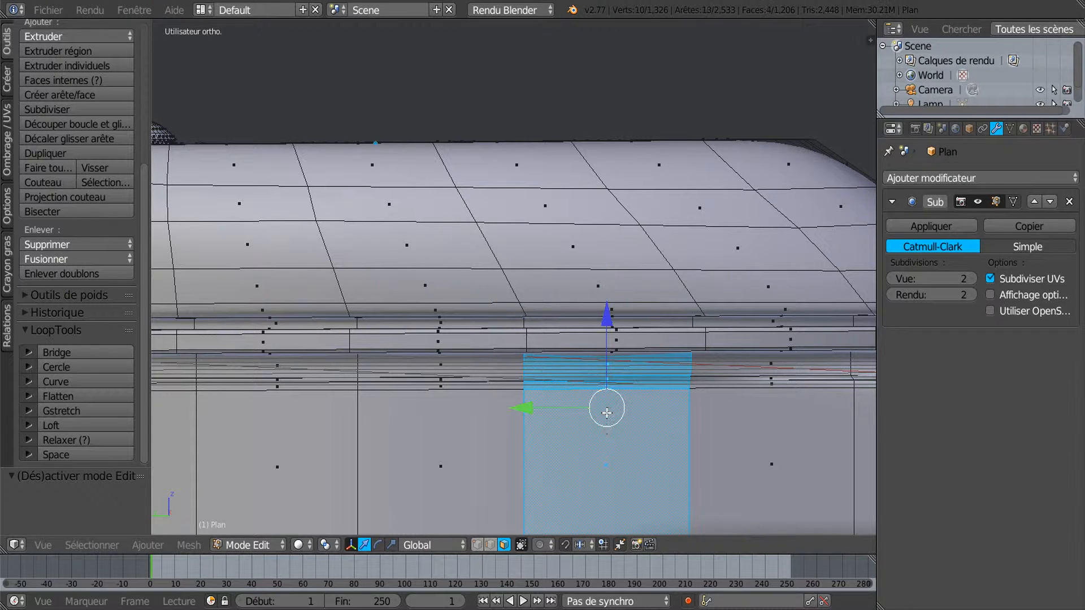
click(73, 395)
key(Tab)
scroll(369, 462, down, 5)
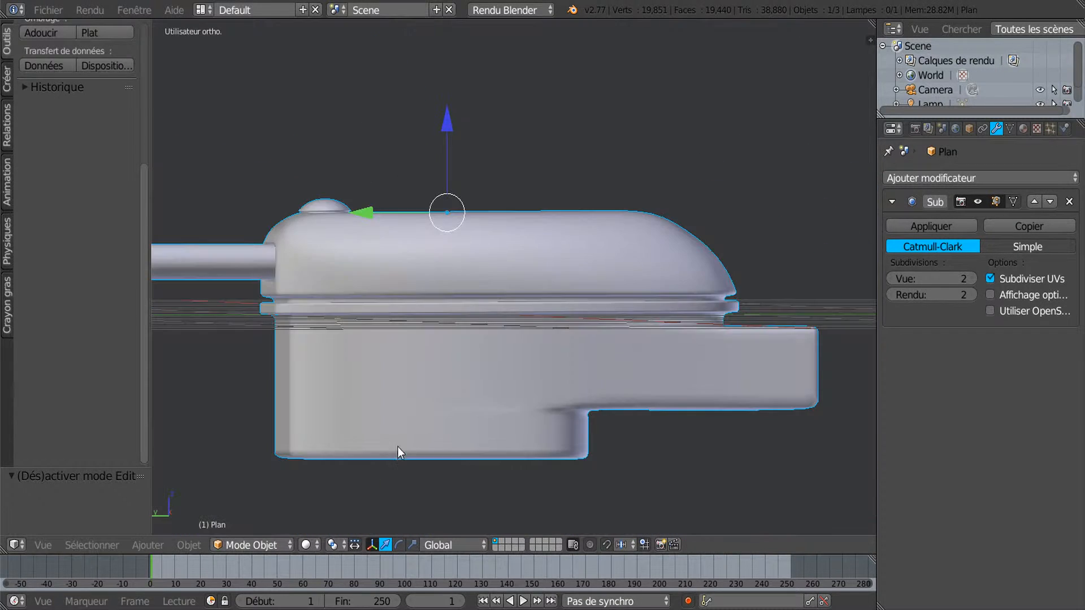
Select the matching four stacked faces on the housing's opposite side wall and flatten them with LoopTools Flatten
scroll(367, 470, down, 6)
middle_drag(448, 462, 536, 403)
scroll(492, 443, up, 3)
scroll(531, 404, up, 3)
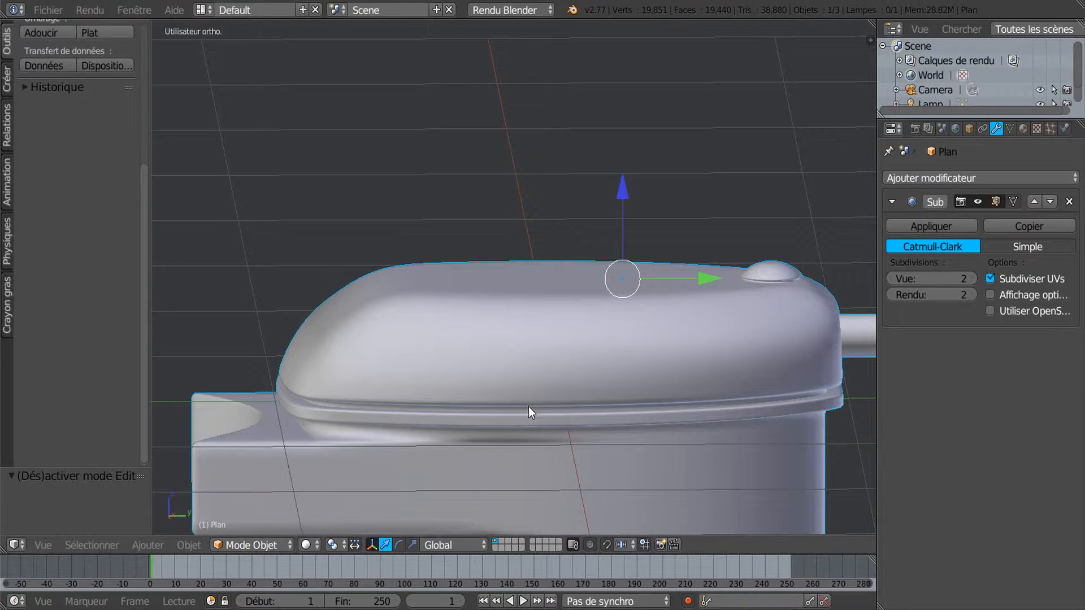
key(Tab)
key(KP_8)
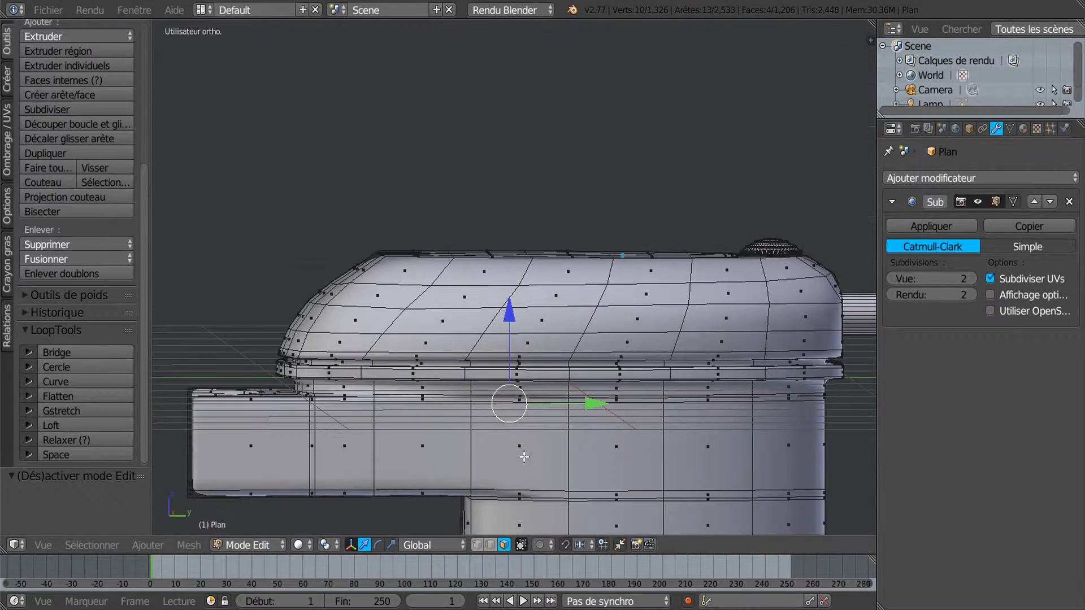
right_click(518, 394)
scroll(524, 444, up, 2)
shift+right_click(523, 450)
shift+right_click(523, 455)
shift+right_click(522, 486)
scroll(376, 435, down, 4)
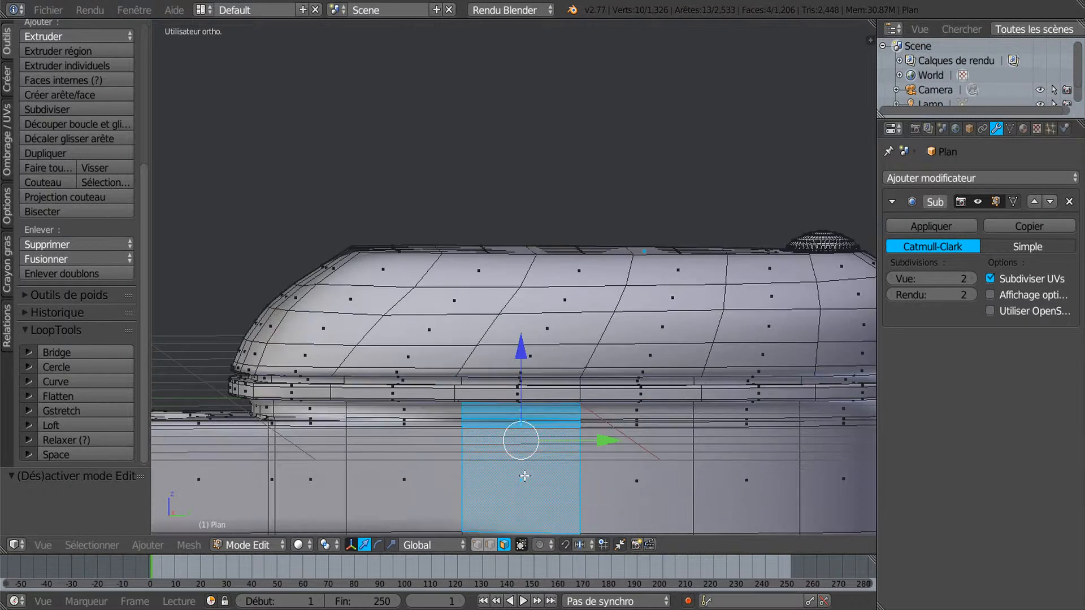
click(88, 394)
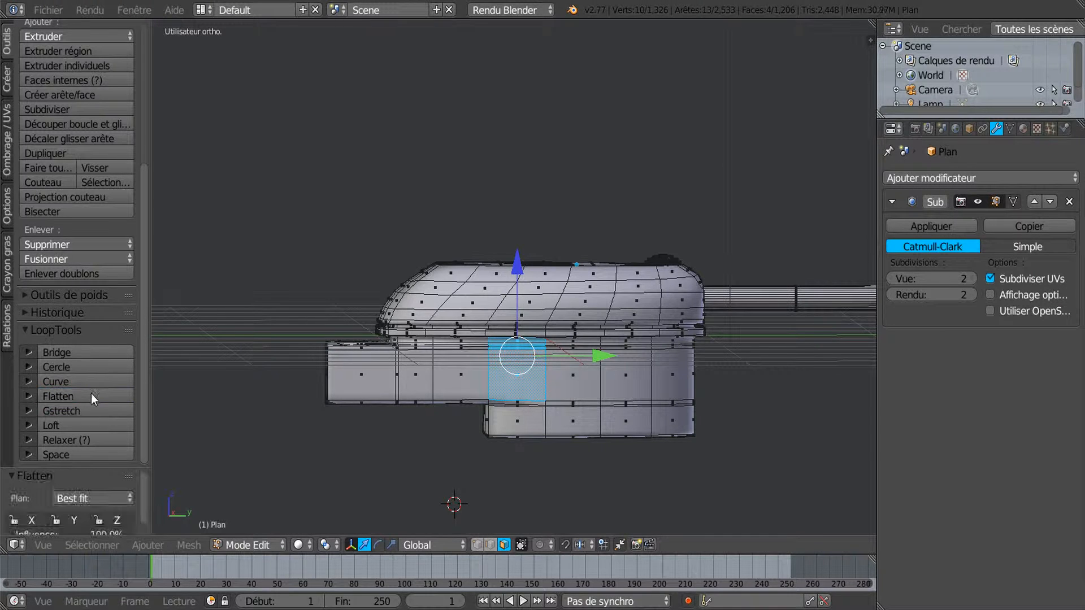
key(Tab)
Compare the housing's underside with the reference photo commodo ar.png in XnView, and return to Blender
middle_drag(419, 418, 609, 333)
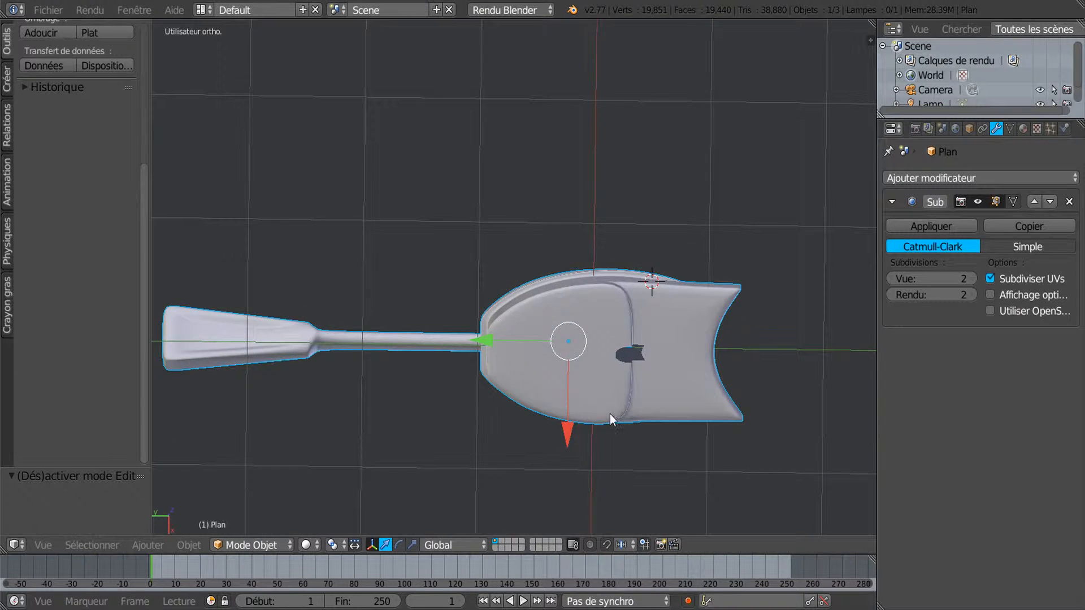
middle_drag(610, 416, 666, 395)
key(alt+Tab)
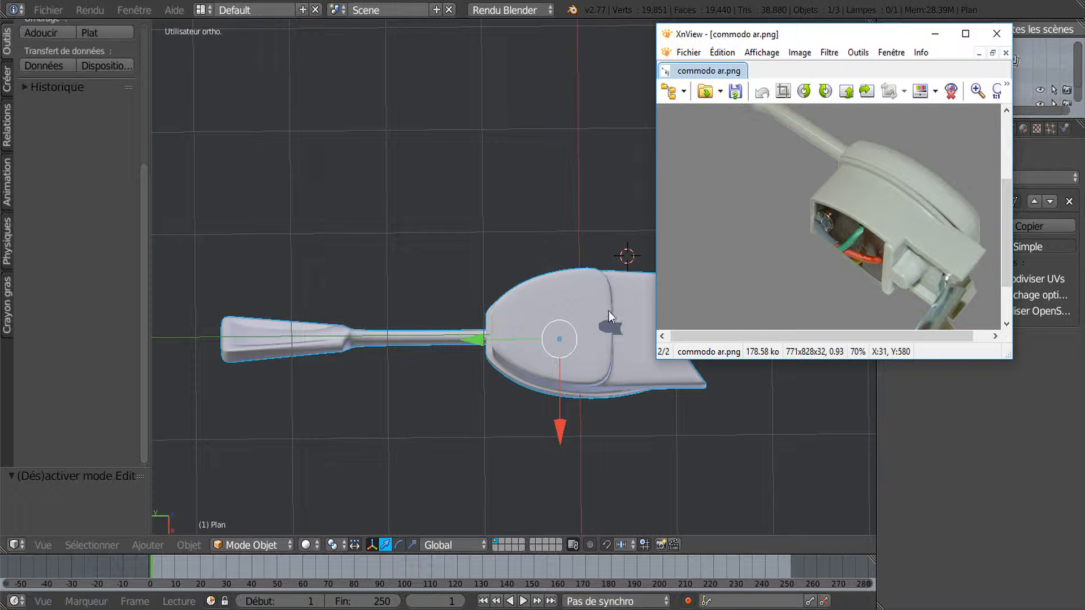
middle_drag(607, 334, 611, 361)
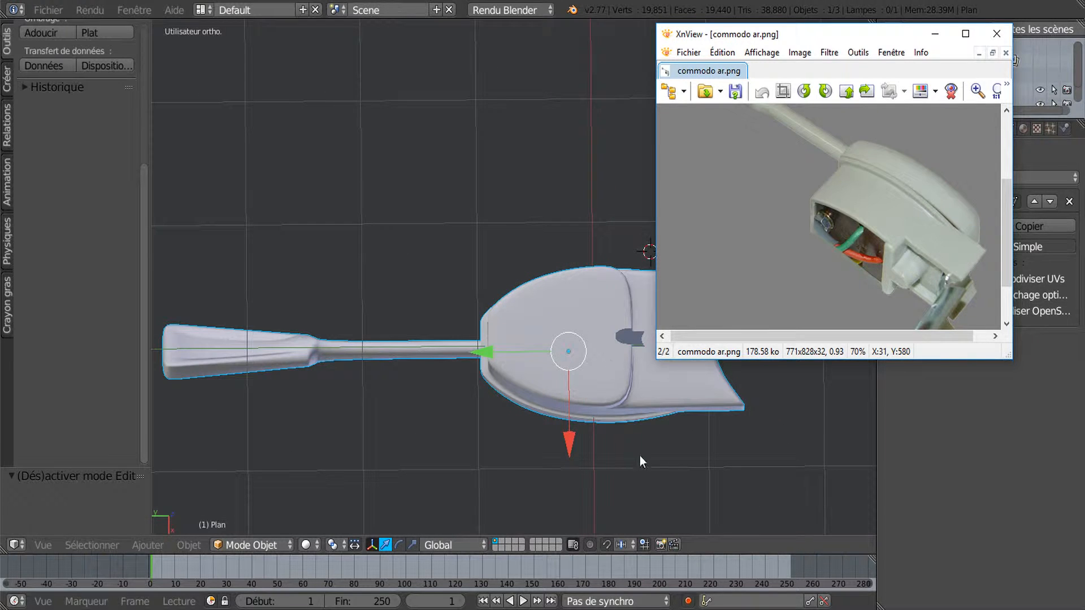
click(680, 478)
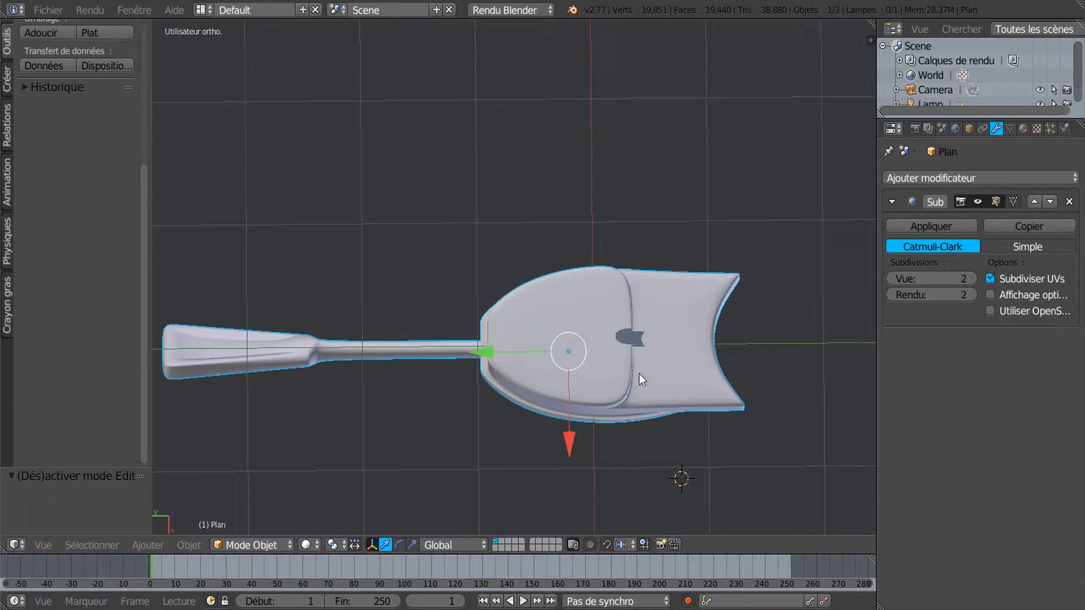
Add a loop cut through the lower block's underside and side wall, and slide it close to the step at the end block
key(Tab)
scroll(636, 374, up, 2)
middle_drag(639, 392, 562, 370)
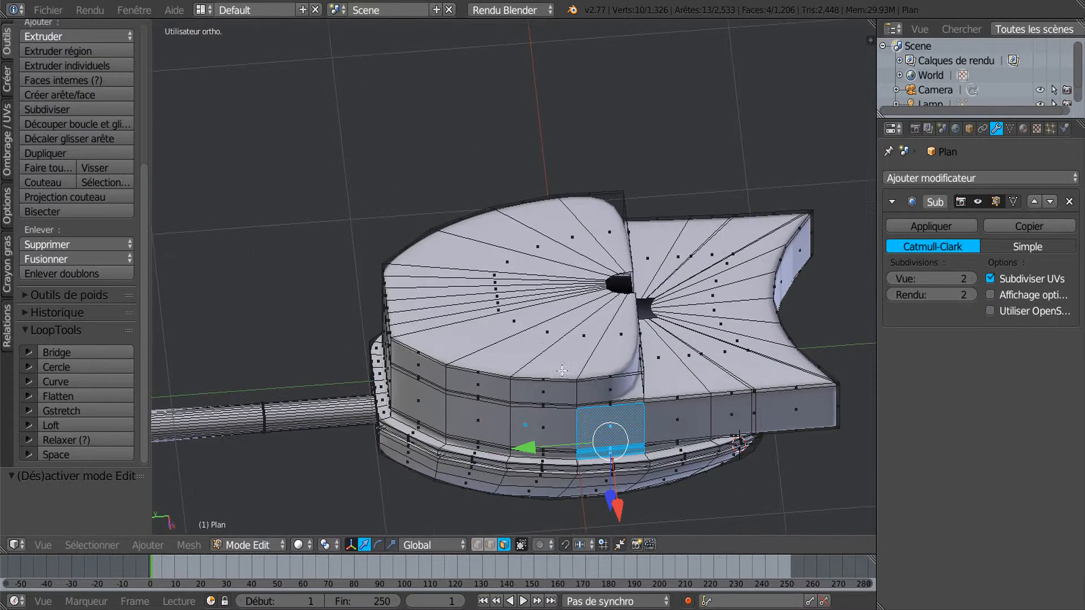
key(ctrl+r)
click(613, 375)
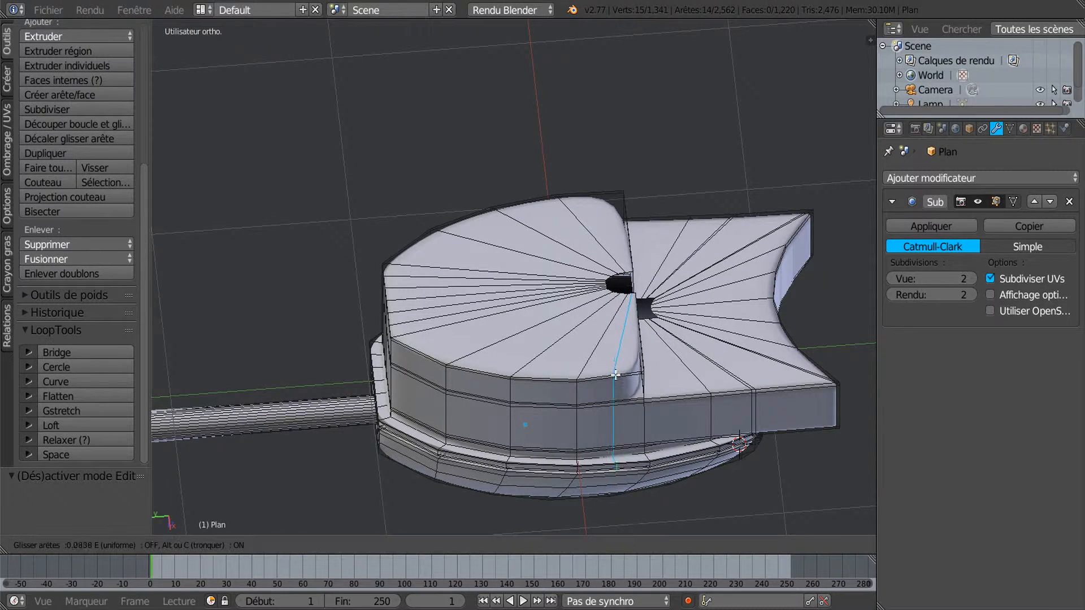
click(641, 367)
Add a matching loop cut on the housing's opposite side wall and underside, and slide it close to the step
middle_drag(678, 313, 665, 379)
key(ctrl+r)
click(618, 229)
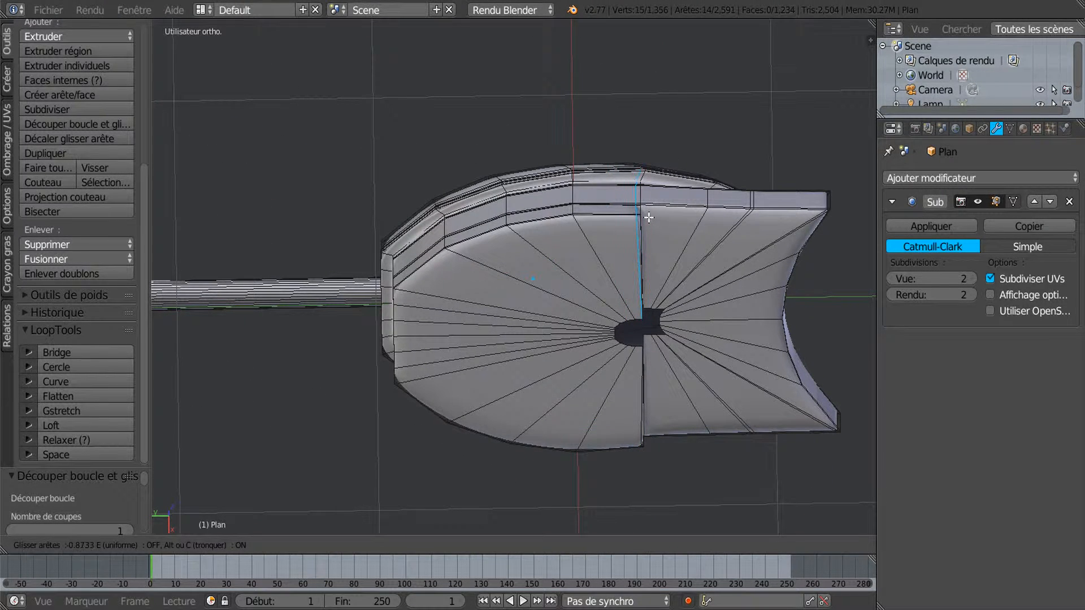
click(649, 218)
Inspect the new support loops from the side and underneath, check the smoothed housing in Object Mode, and return to Edit Mode
middle_drag(651, 303, 635, 352)
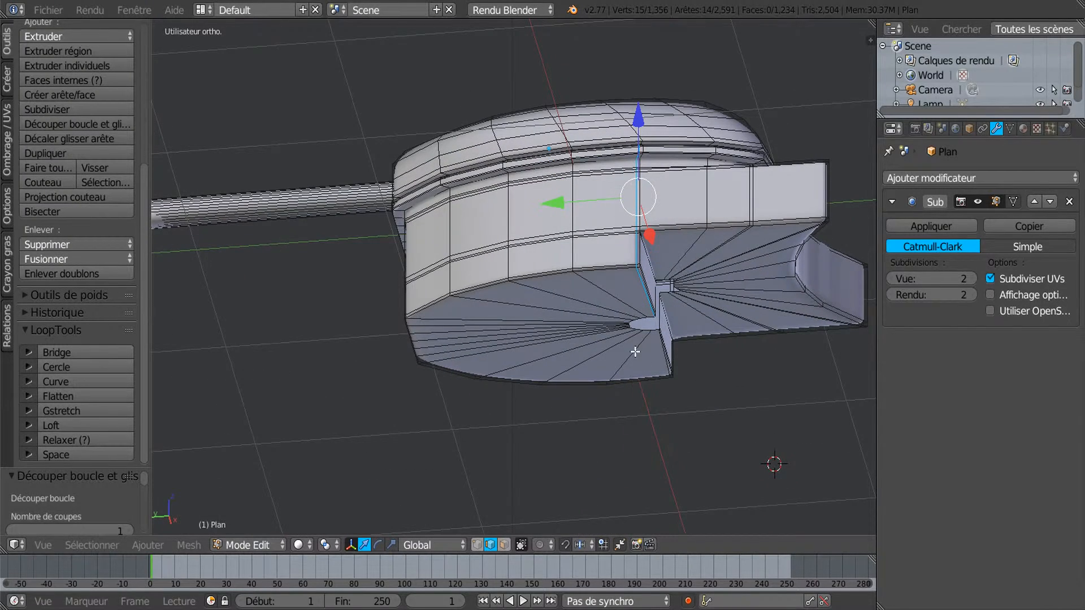
middle_drag(593, 225, 611, 289)
middle_drag(629, 171, 634, 266)
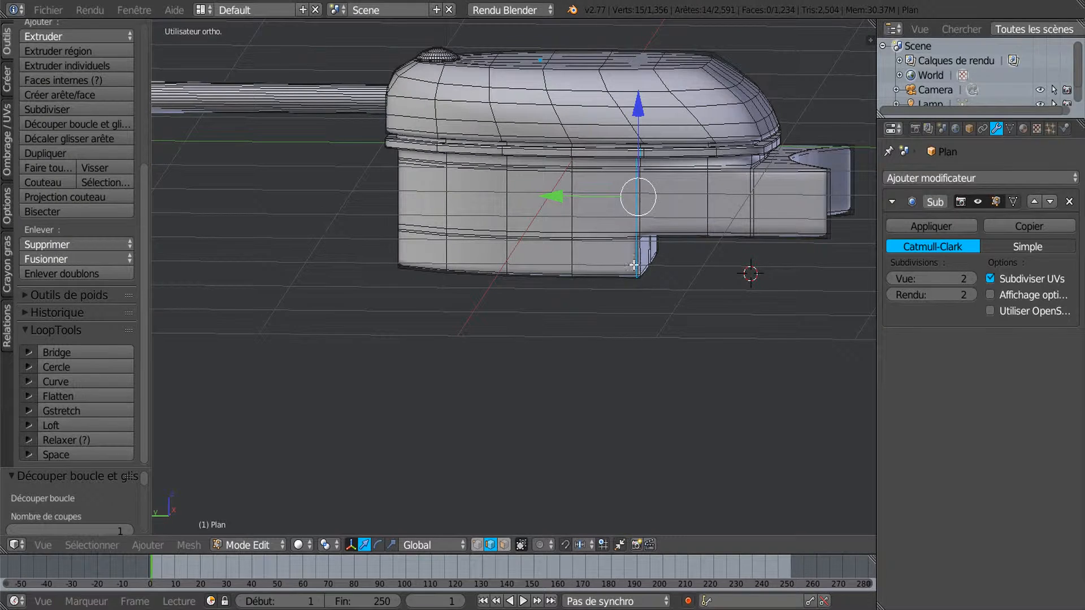
mouse_move(626, 312)
middle_down()
mouse_move(644, 215)
mouse_move(700, 298)
mouse_move(667, 283)
mouse_move(574, 273)
mouse_move(649, 220)
mouse_move(609, 260)
mouse_move(617, 302)
mouse_move(642, 248)
mouse_move(627, 266)
mouse_move(564, 281)
mouse_move(556, 264)
middle_up()
key(Tab)
key(Tab)
key(Tab)
mouse_move(574, 309)
middle_down()
mouse_move(580, 362)
mouse_move(573, 320)
middle_up()
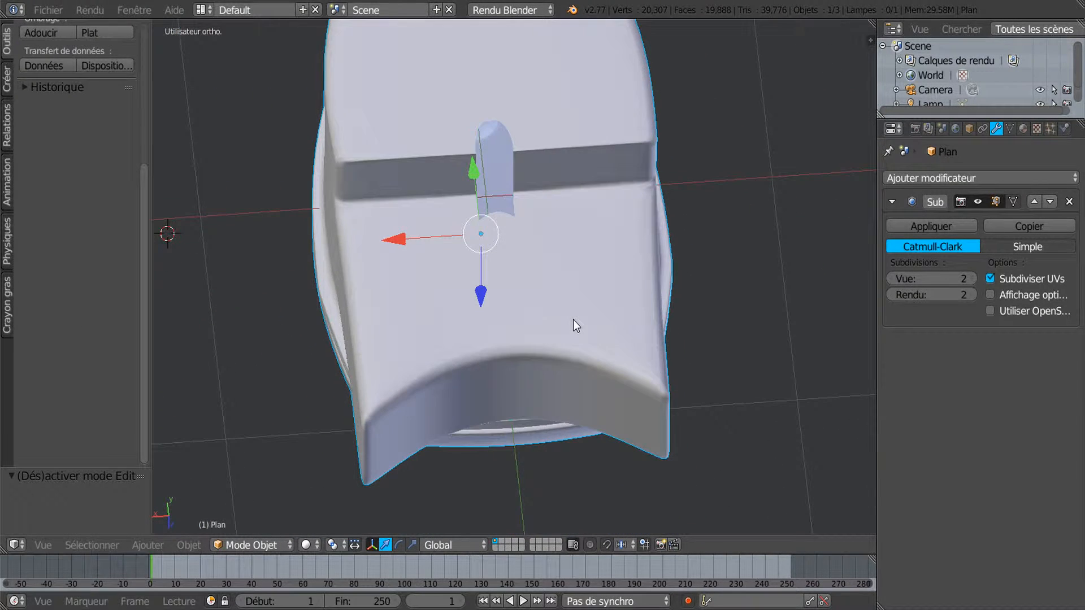
key(Tab)
middle_drag(516, 252, 497, 315)
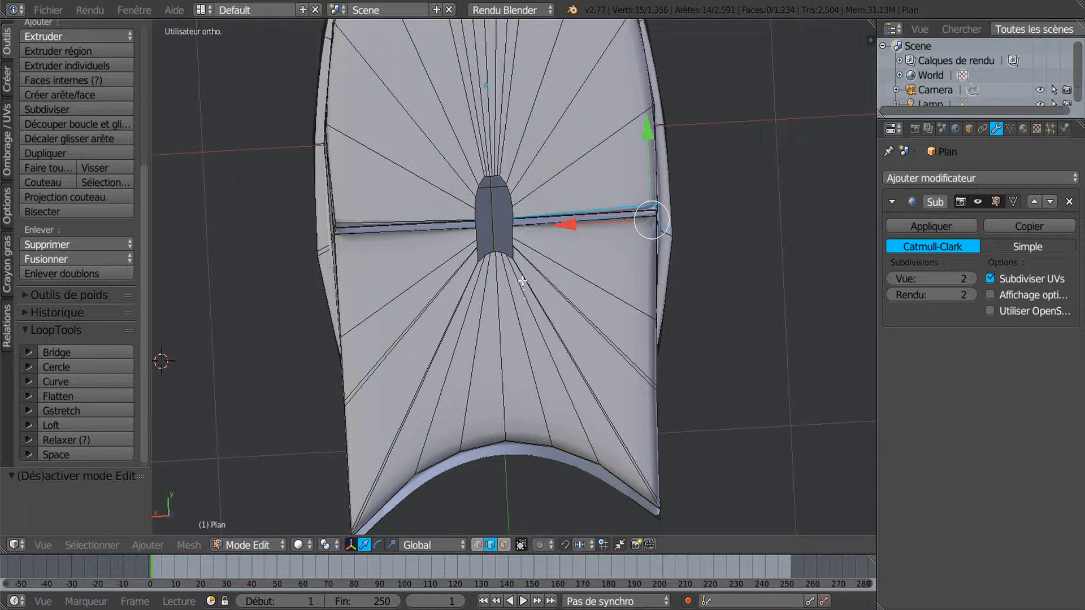
Switch to vertex selection and select the two close vertices at one corner of the underside hole's arched end
scroll(522, 314, up, 6)
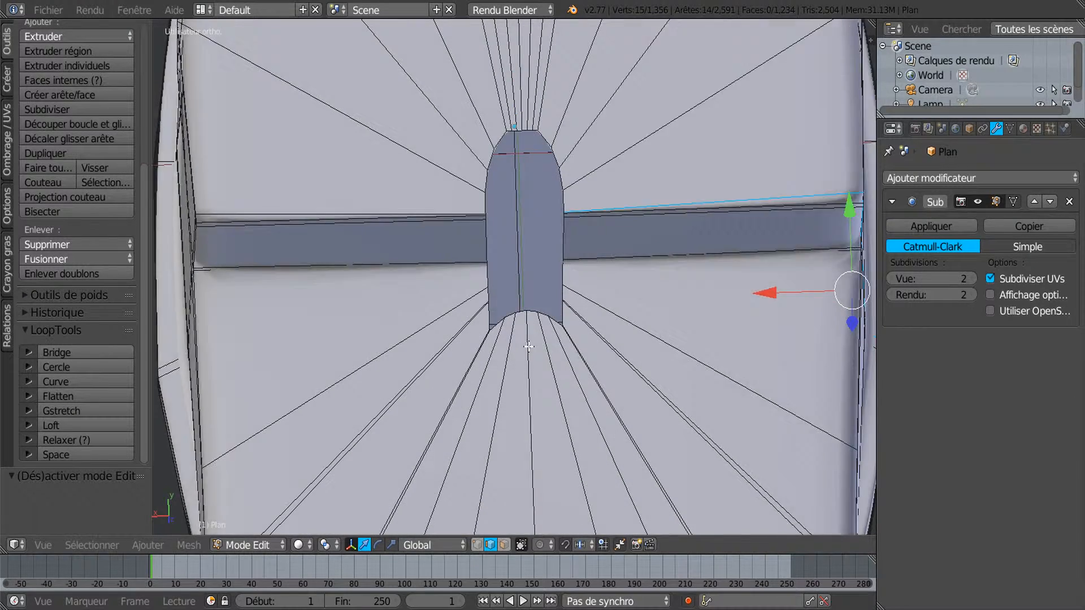
scroll(529, 347, down, 2)
click(478, 544)
scroll(495, 368, up, 2)
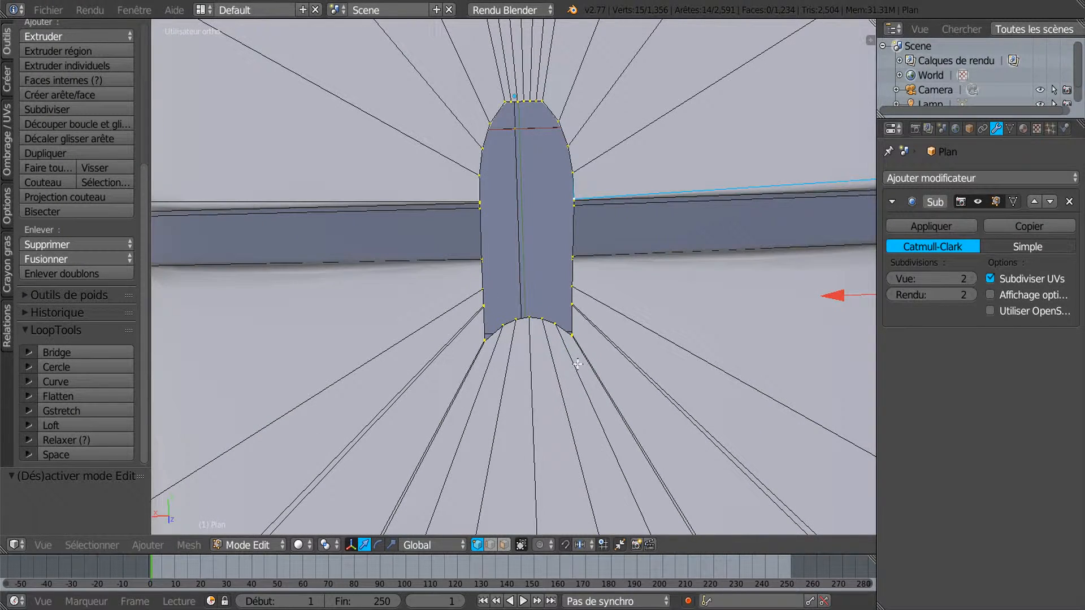
scroll(580, 356, up, 3)
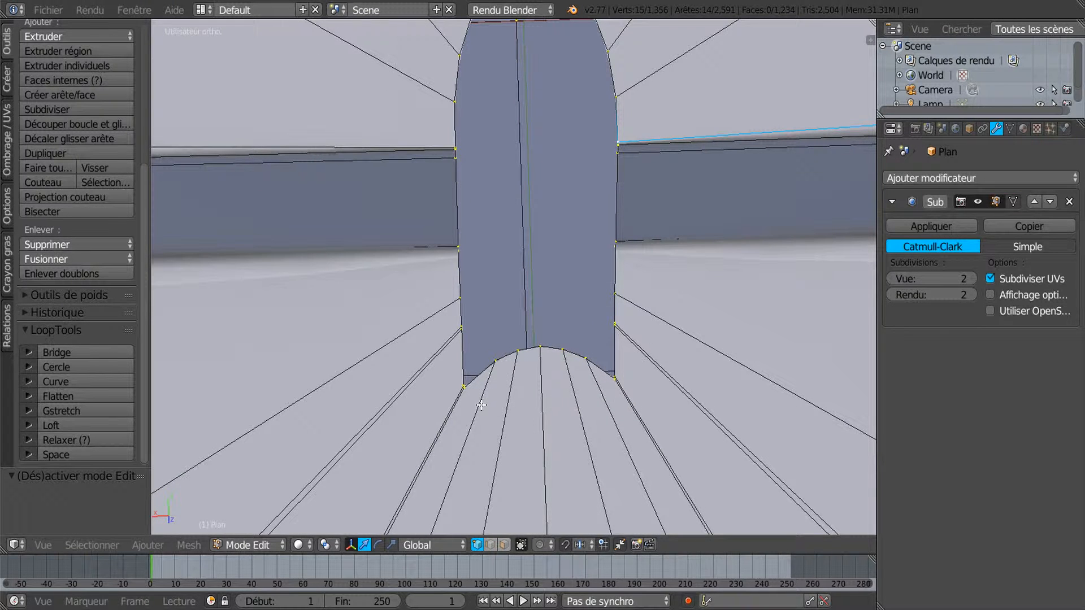
scroll(470, 411, up, 2)
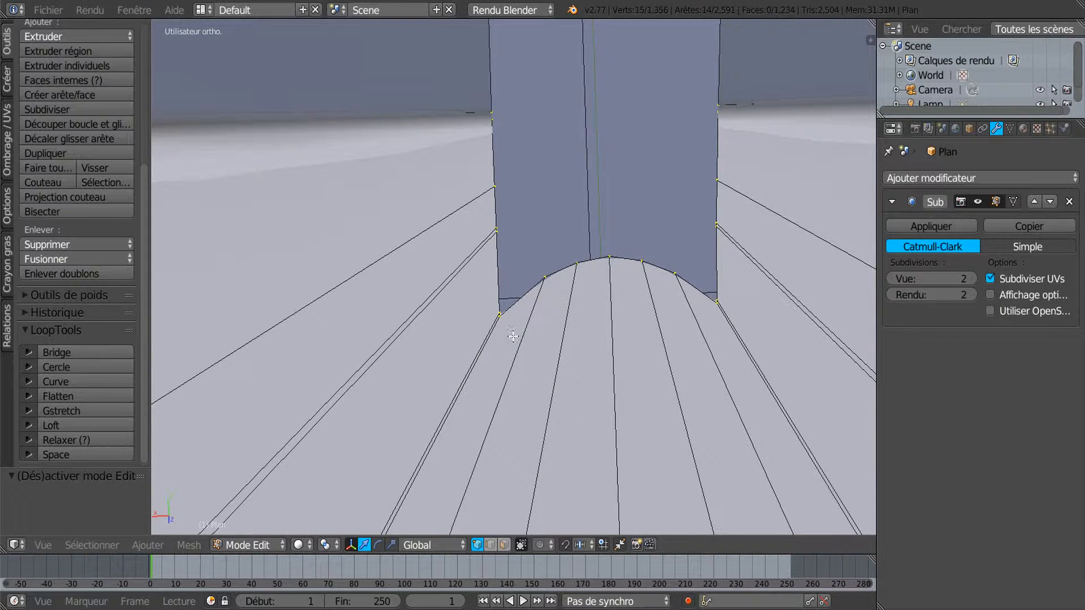
scroll(507, 326, up, 1)
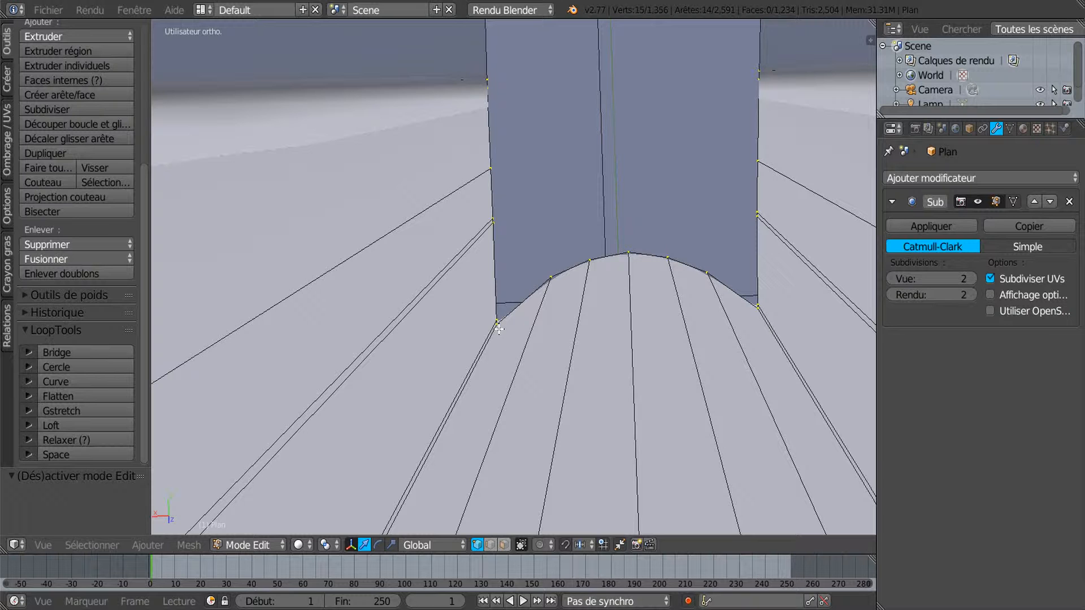
middle_drag(564, 344, 562, 322)
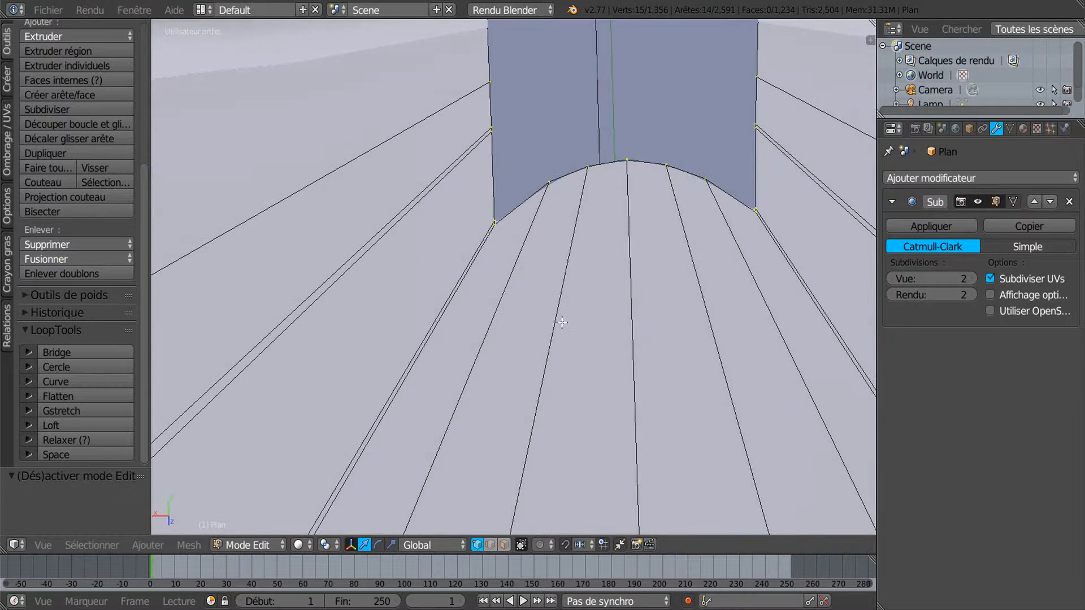
scroll(477, 203, up, 2)
right_click(478, 188)
shift+right_click(483, 202)
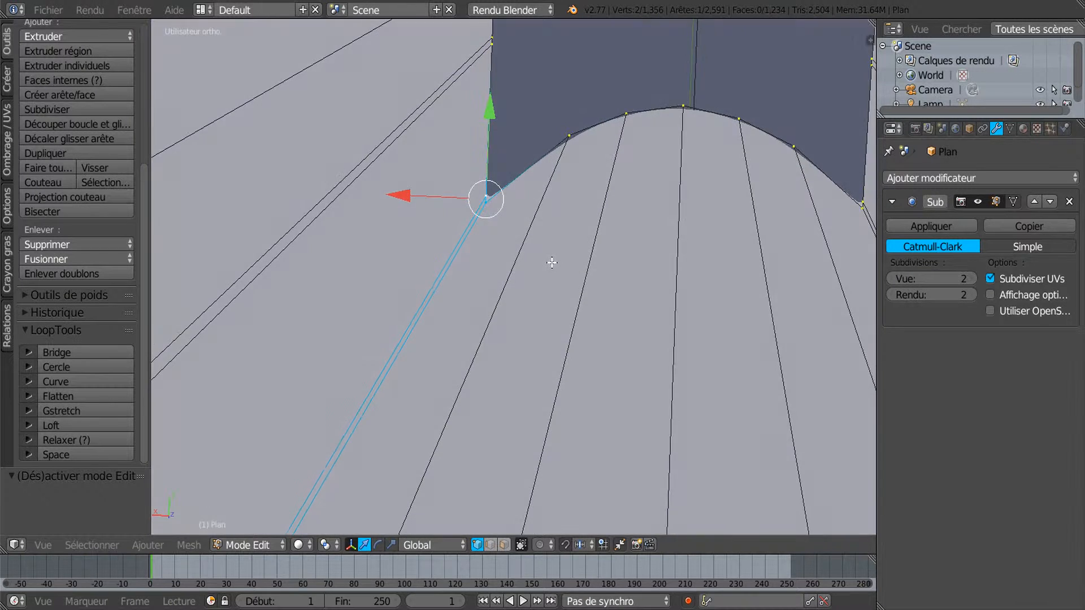
Extend the selection along the hole's arched end edge to the two close vertices at its opposite corner
scroll(485, 209, up, 3)
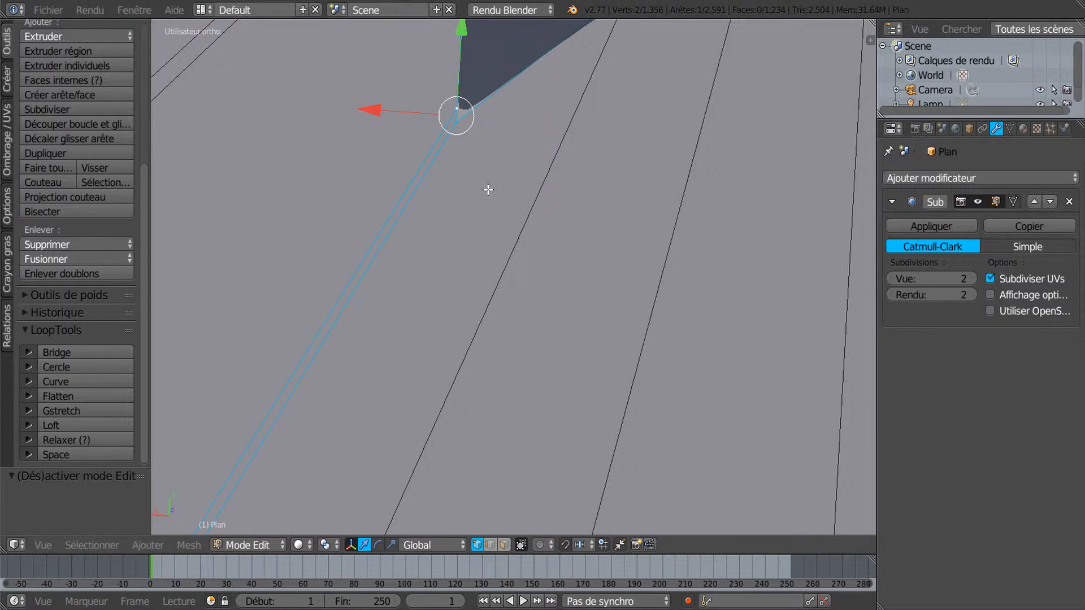
scroll(488, 189, down, 4)
shift+right_click(570, 160)
shift+right_click(648, 144)
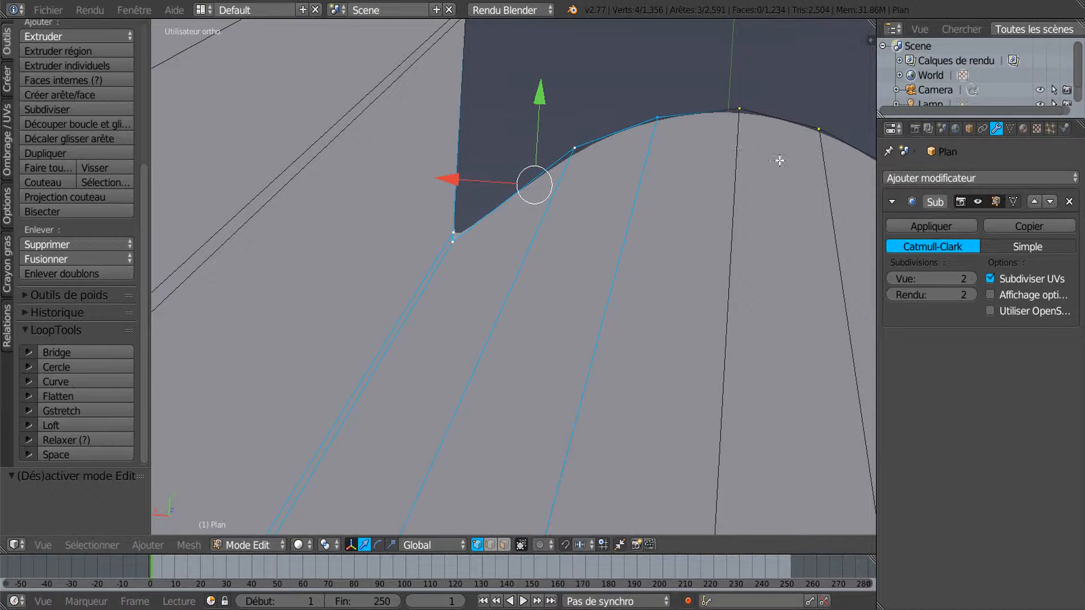
shift+right_click(748, 130)
shift+right_click(805, 150)
scroll(808, 215, down, 1)
shift+middle_drag(794, 237, 611, 220)
shift+right_click(671, 164)
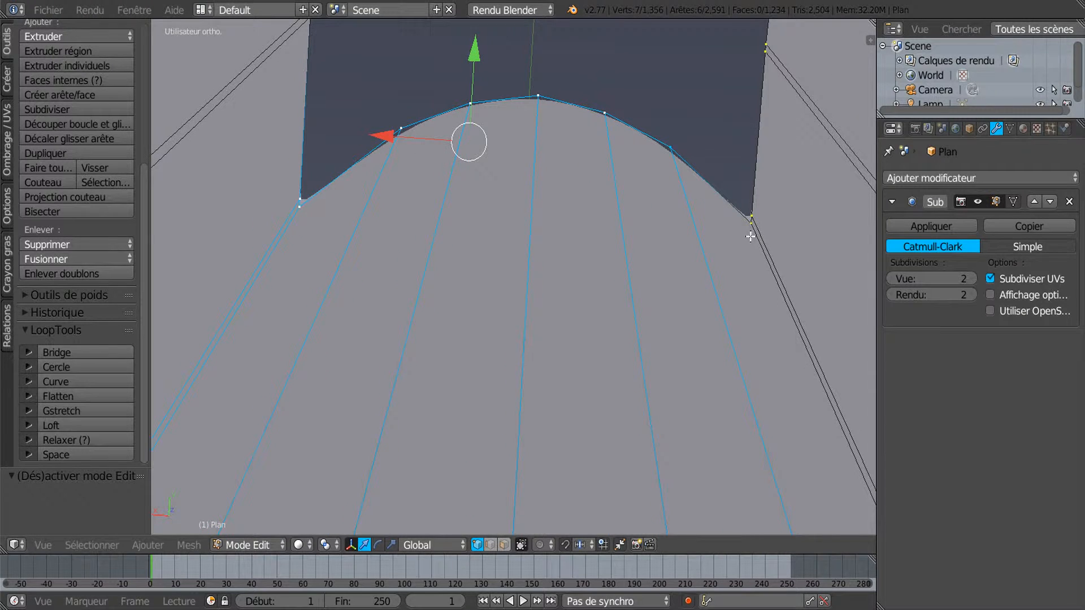
shift+right_click(750, 237)
shift+right_click(756, 221)
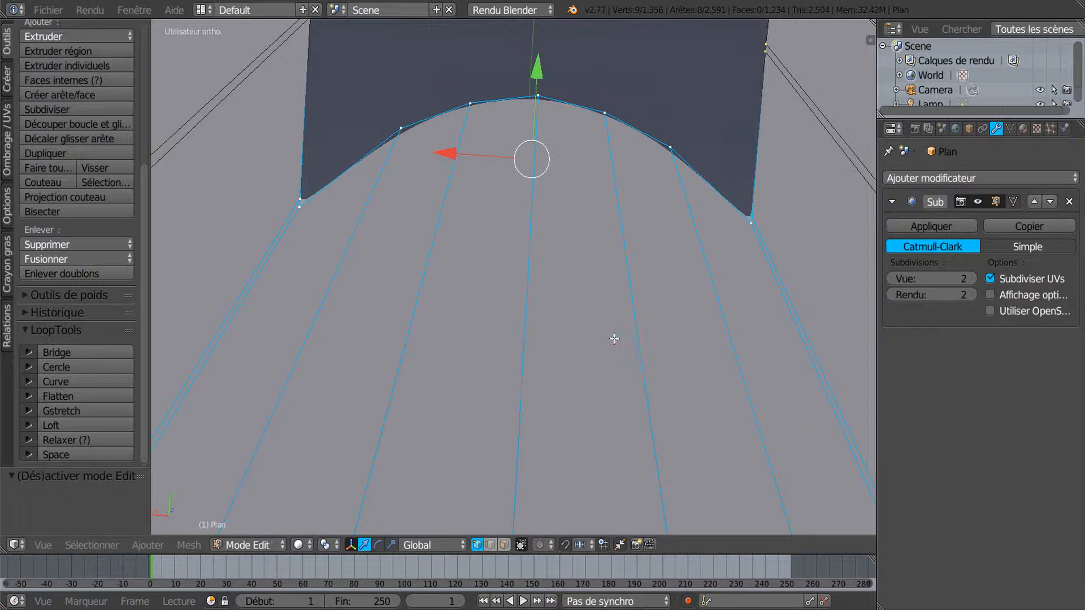
In bottom view, invert the selected arc by scaling it -1.256 along Y, and move it -0.029 along Y
key(ctrl+KP_7)
scroll(613, 340, down, 2)
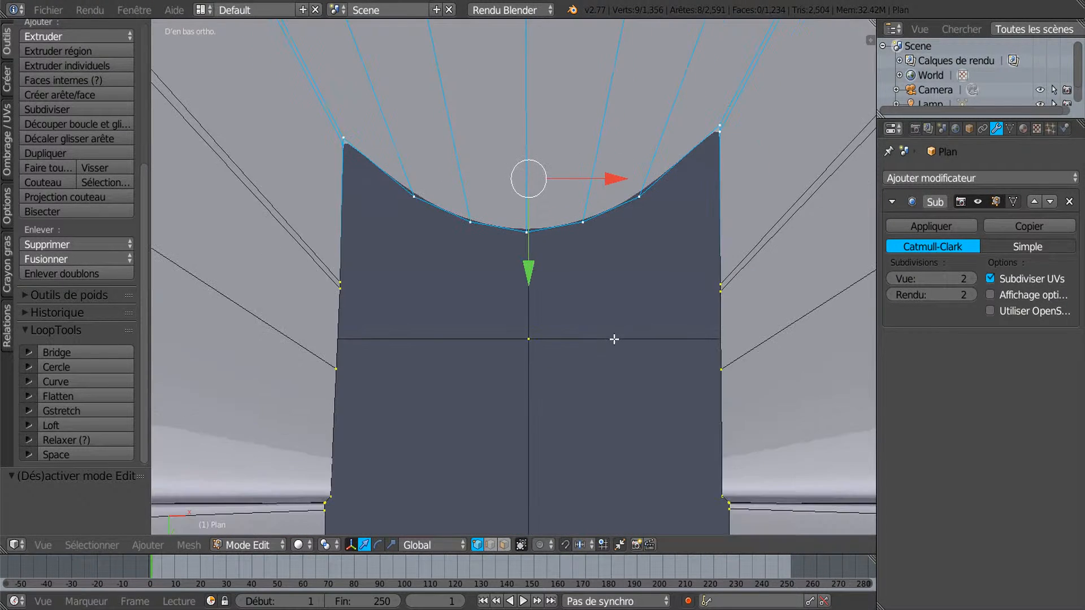
scroll(611, 341, down, 2)
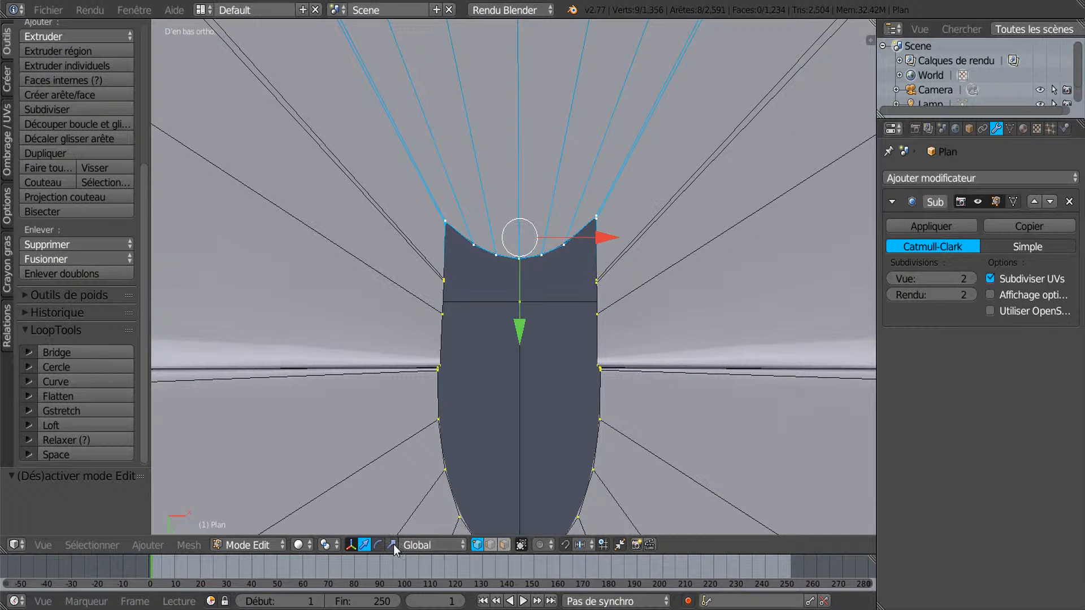
key(s)
key(y)
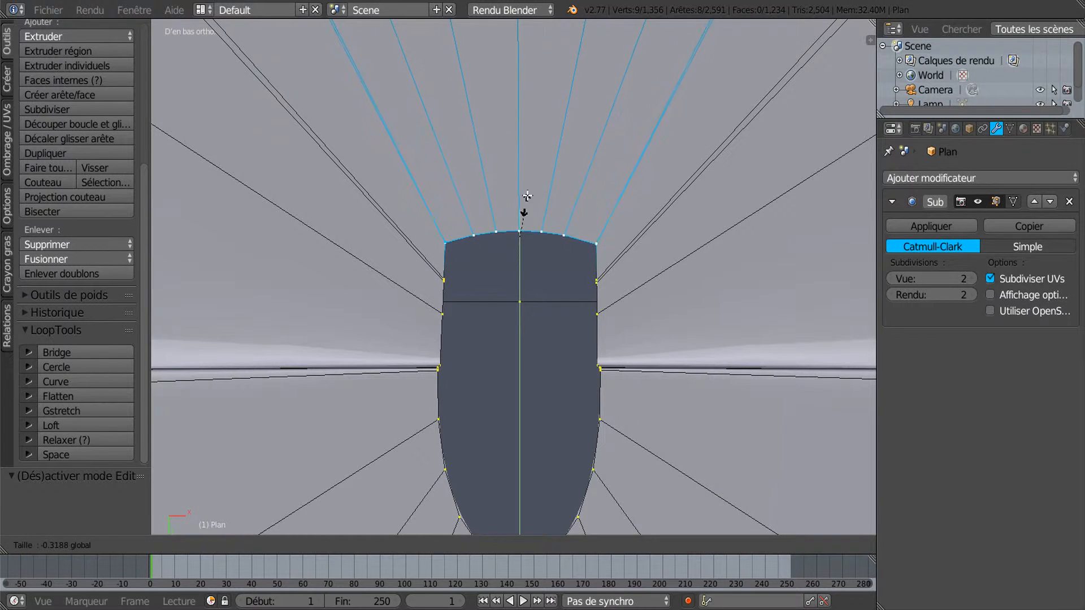
click(542, 117)
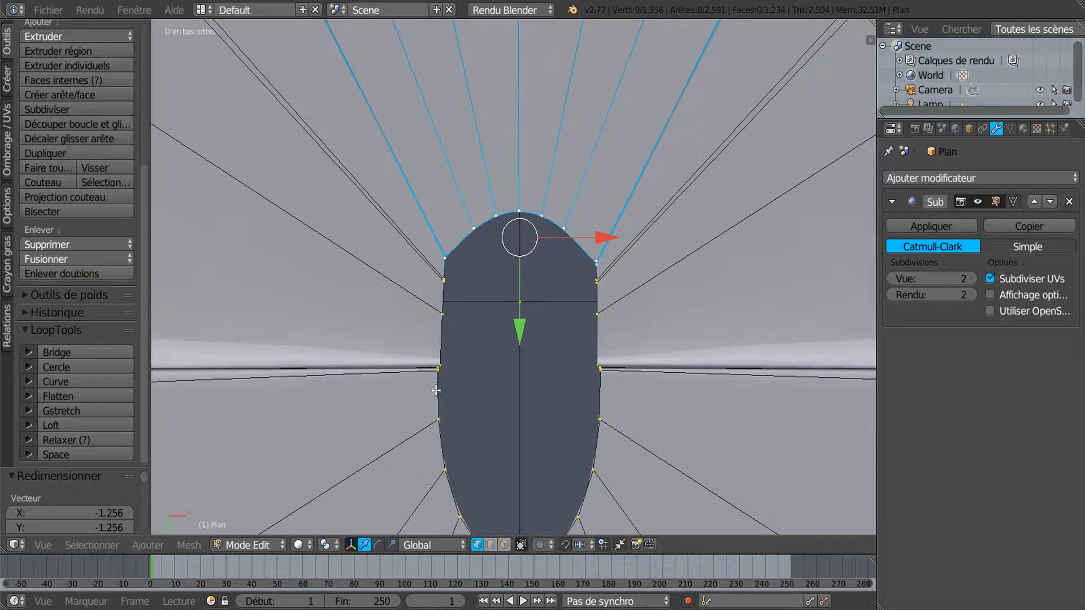
drag(521, 334, 526, 295)
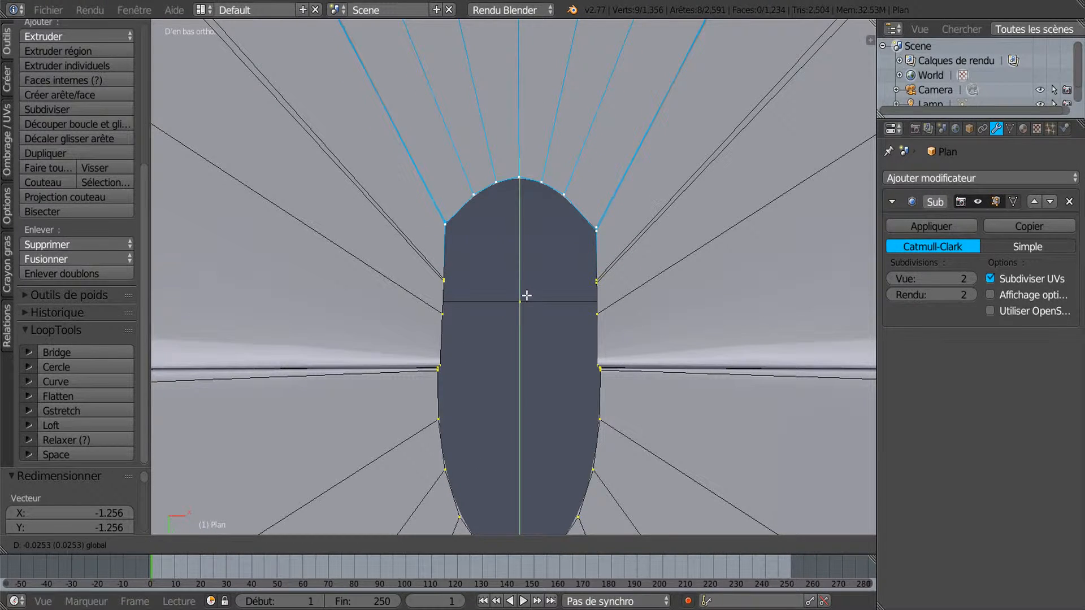
click(527, 293)
Try to vertex slide the corner vertices where the hole's inverted arc meets its straight sides
scroll(559, 275, up, 2)
right_click(634, 204)
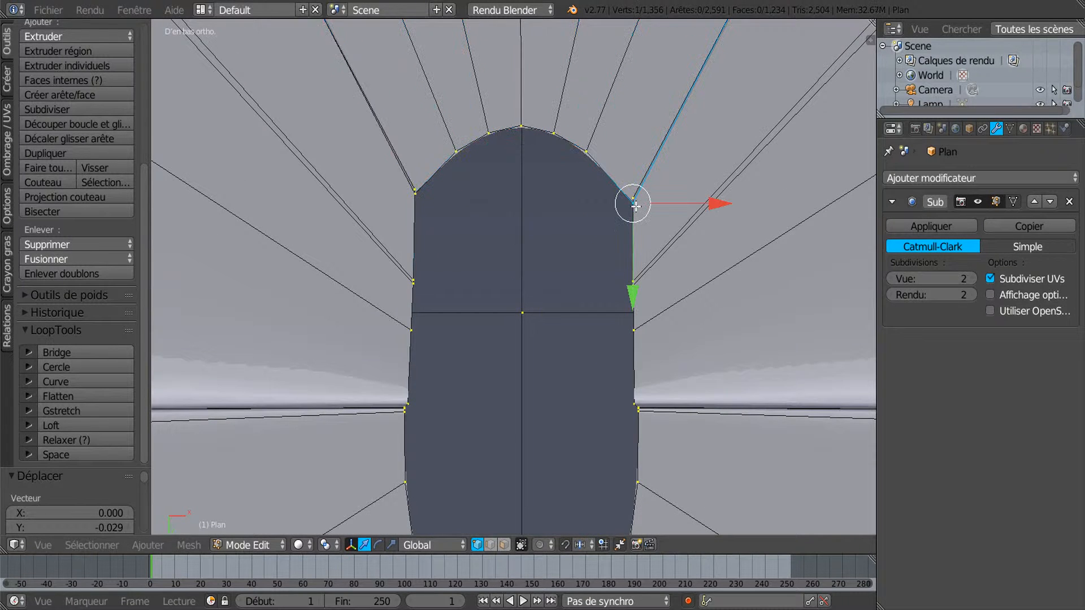
shift+right_click(410, 200)
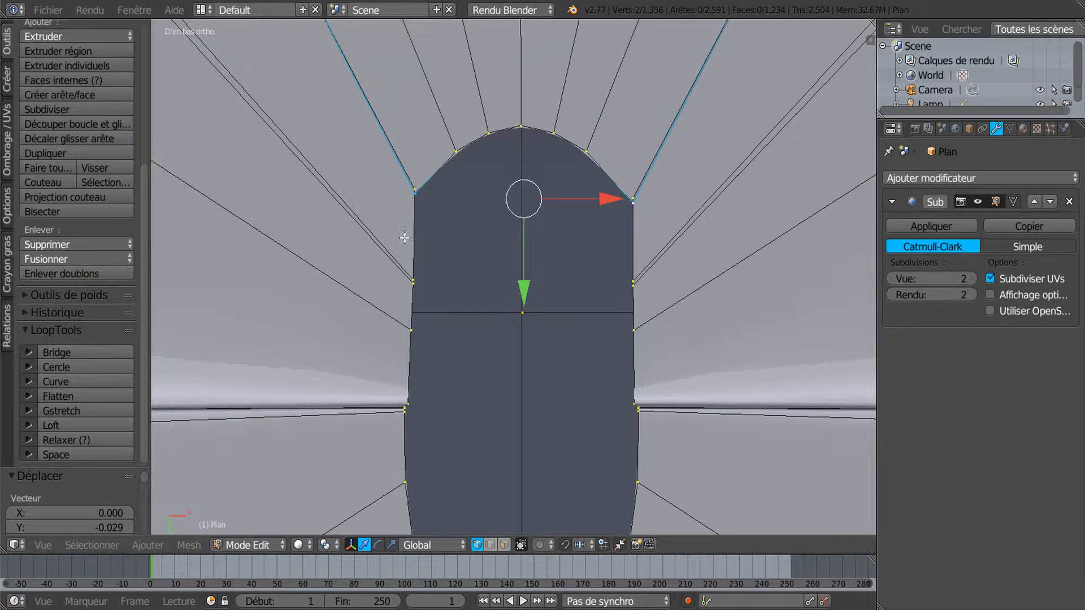
key(shift+v)
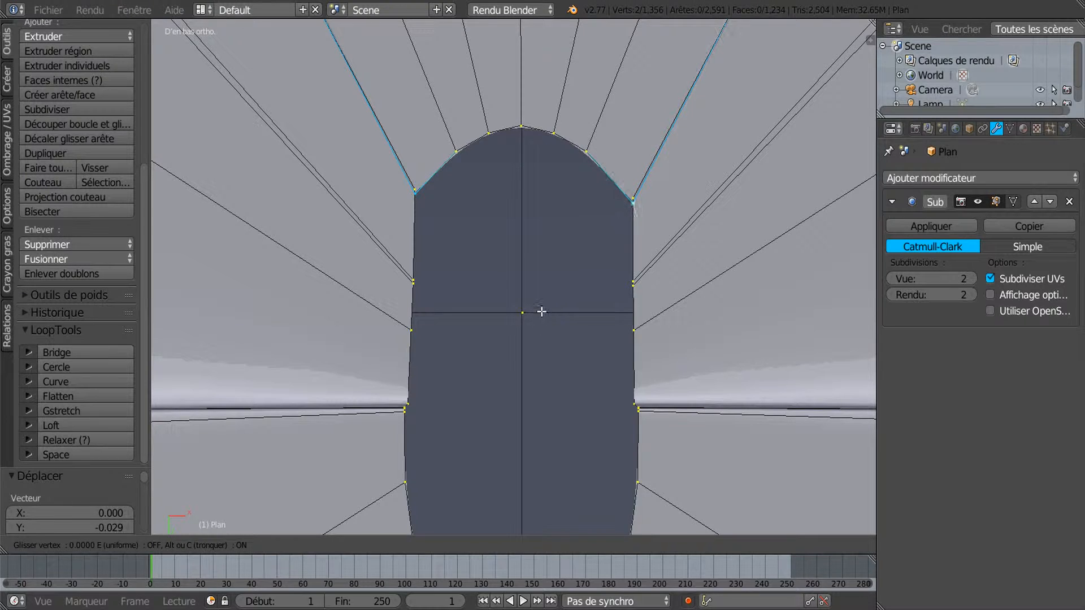
click(534, 312)
right_click(416, 220)
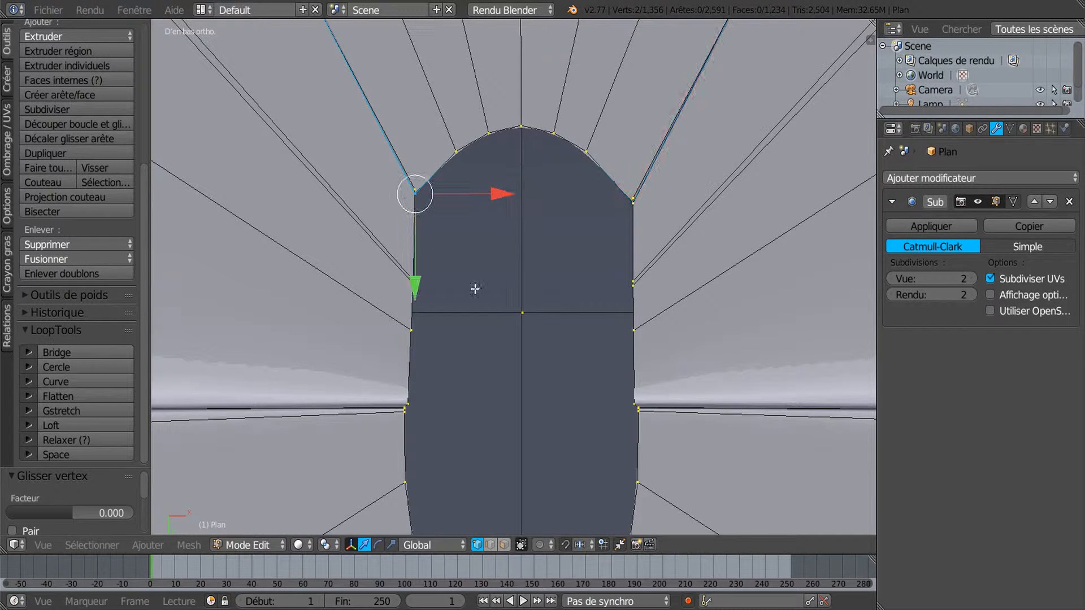
key(shift+v)
right_click(490, 346)
Set the pivot point to individual origins and try to vertex slide both arc corner vertices together
click(332, 545)
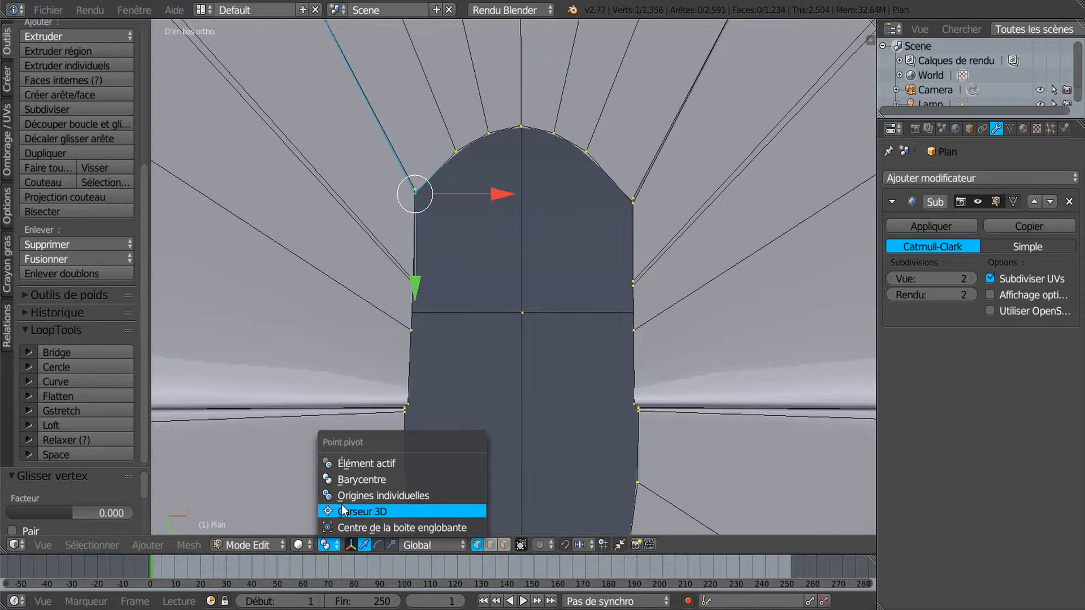
click(361, 496)
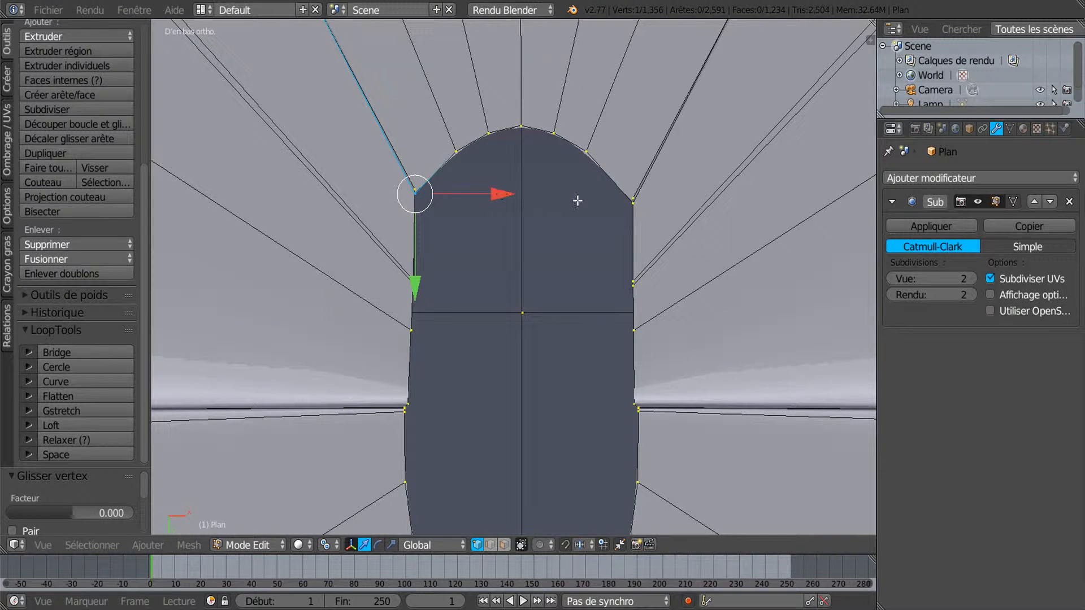
shift+right_click(643, 208)
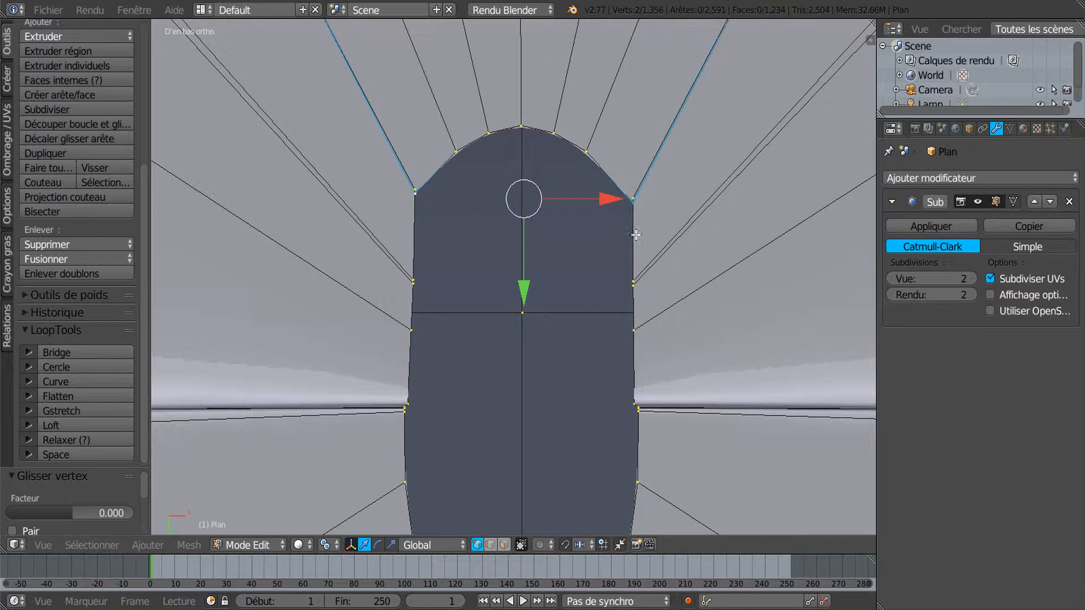
key(g)
key(g)
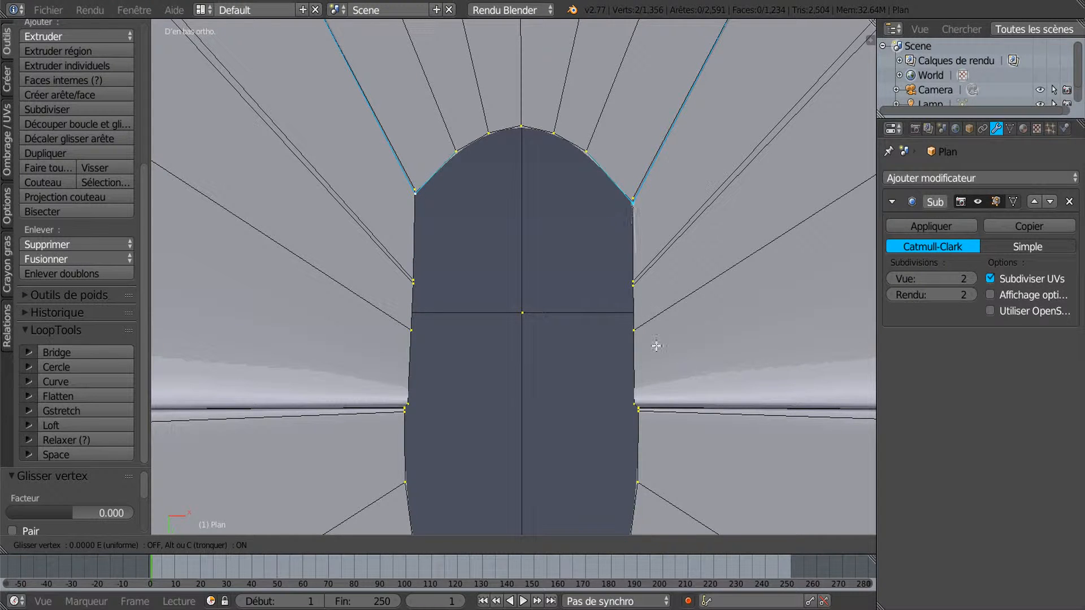
right_click(653, 328)
Select the single support vertex next to one corner of the hole's arc
scroll(656, 252, up, 1)
middle_drag(657, 251, 664, 399)
scroll(672, 206, up, 2)
scroll(673, 398, up, 2)
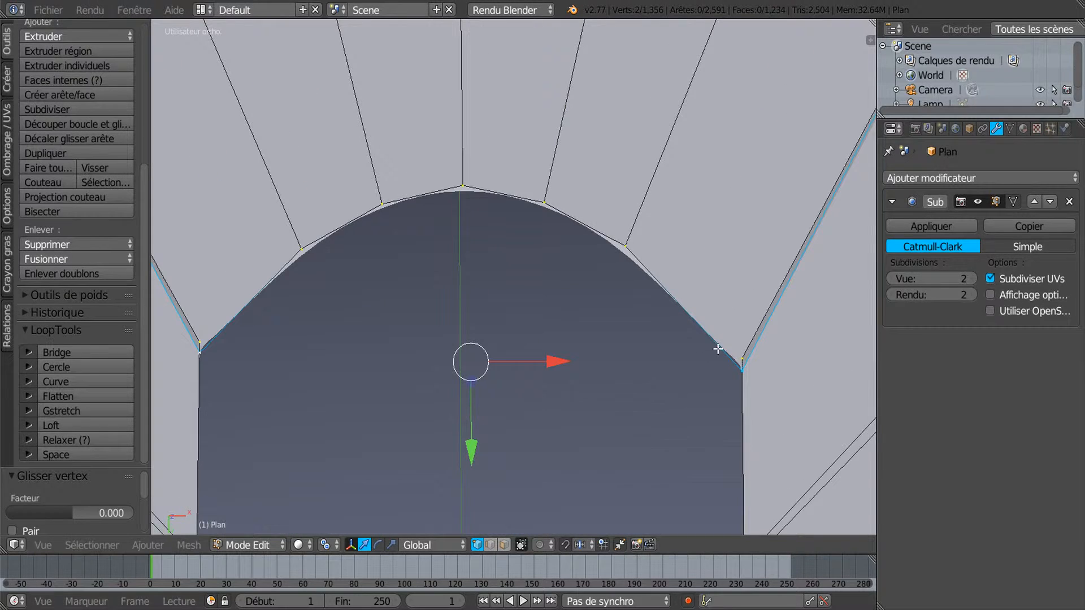
middle_drag(733, 347, 593, 347)
scroll(770, 302, up, 3)
middle_drag(738, 337, 730, 386)
scroll(774, 390, up, 1)
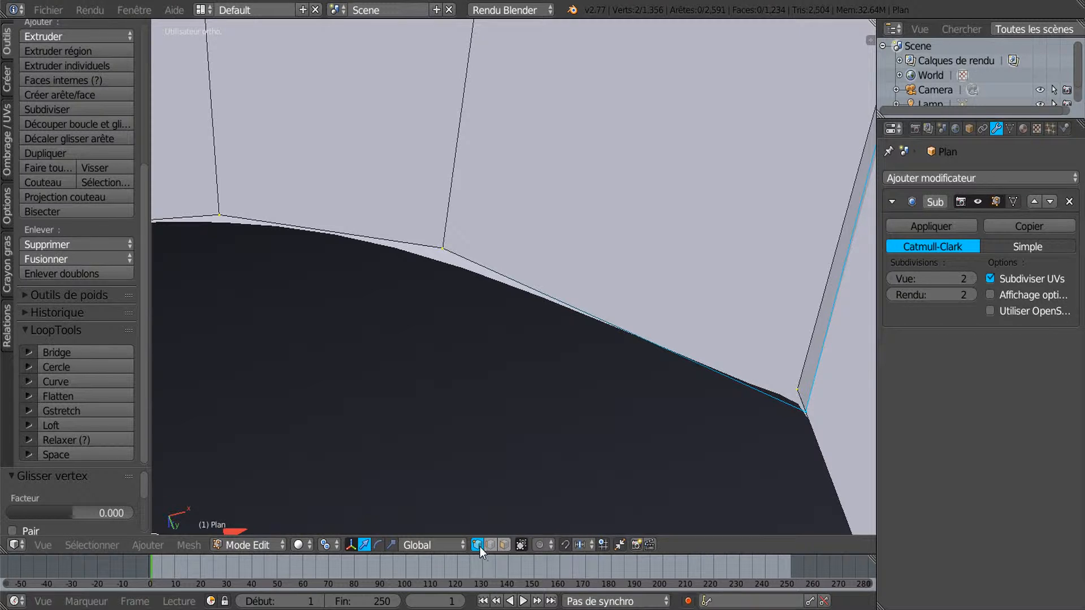
right_click(798, 383)
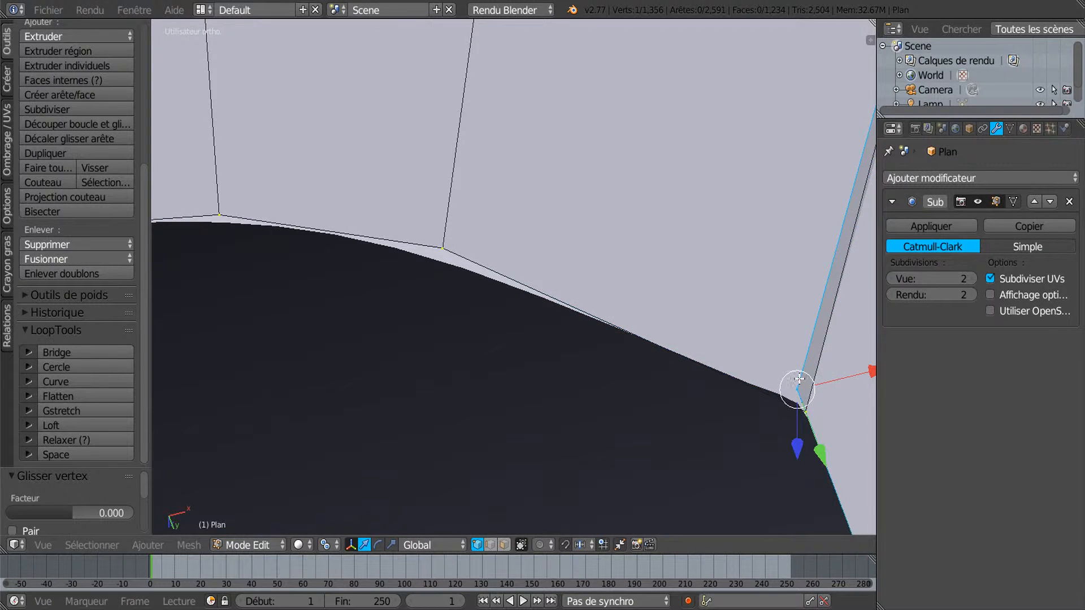
Move the selected corner vertex 0.005 along X, away from the hole
scroll(799, 378, down, 3)
shift+middle_drag(782, 297, 727, 461)
scroll(726, 430, down, 3)
shift+middle_drag(708, 246, 646, 507)
scroll(681, 325, down, 2)
shift+middle_drag(694, 257, 652, 517)
shift+middle_drag(703, 321, 660, 495)
shift+middle_drag(718, 312, 661, 498)
shift+middle_drag(707, 272, 676, 361)
scroll(681, 314, down, 4)
mouse_move(674, 239)
shift+middle_down()
mouse_move(643, 429)
mouse_move(667, 281)
shift+middle_up()
shift+middle_drag(569, 513, 626, 268)
shift+middle_drag(571, 430, 627, 277)
scroll(568, 410, up, 2)
shift+middle_drag(554, 449, 557, 346)
scroll(570, 366, up, 3)
drag(667, 343, 689, 340)
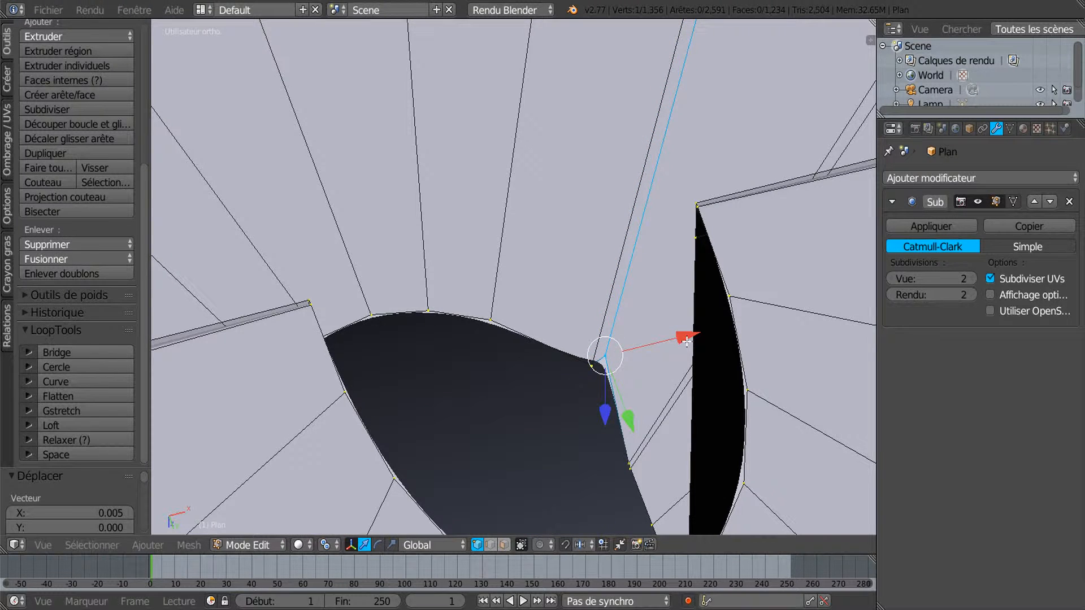
Fine-tune the position of the same corner vertex beside the arc, ending with a 0.001 move along Y
scroll(598, 415, up, 2)
middle_drag(647, 455, 643, 477)
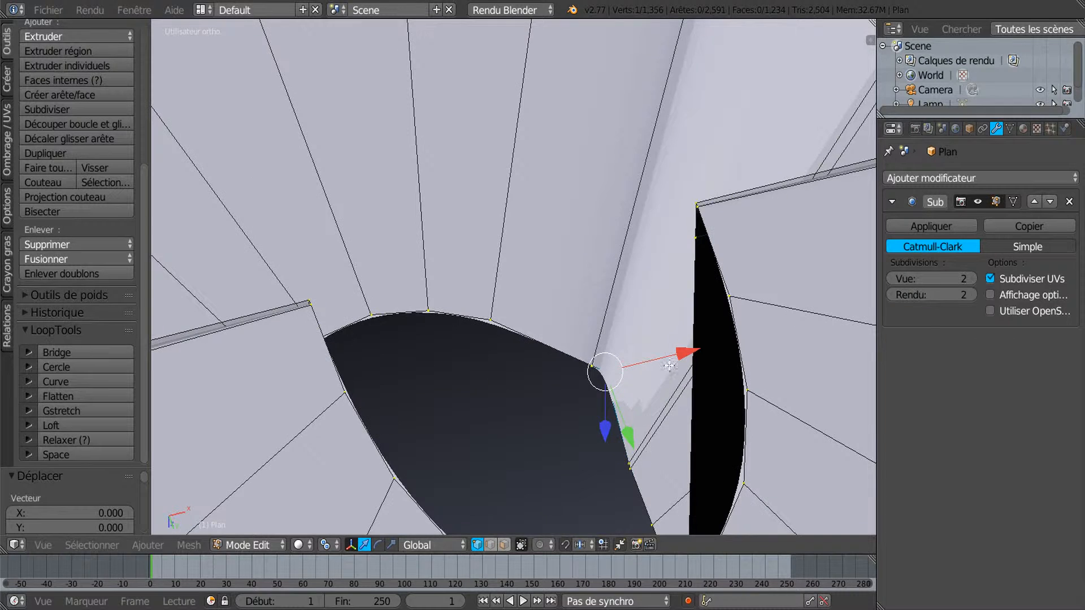
key(g)
key(x)
drag(620, 440, 623, 442)
middle_drag(638, 395, 601, 429)
shift+middle_drag(488, 392, 693, 396)
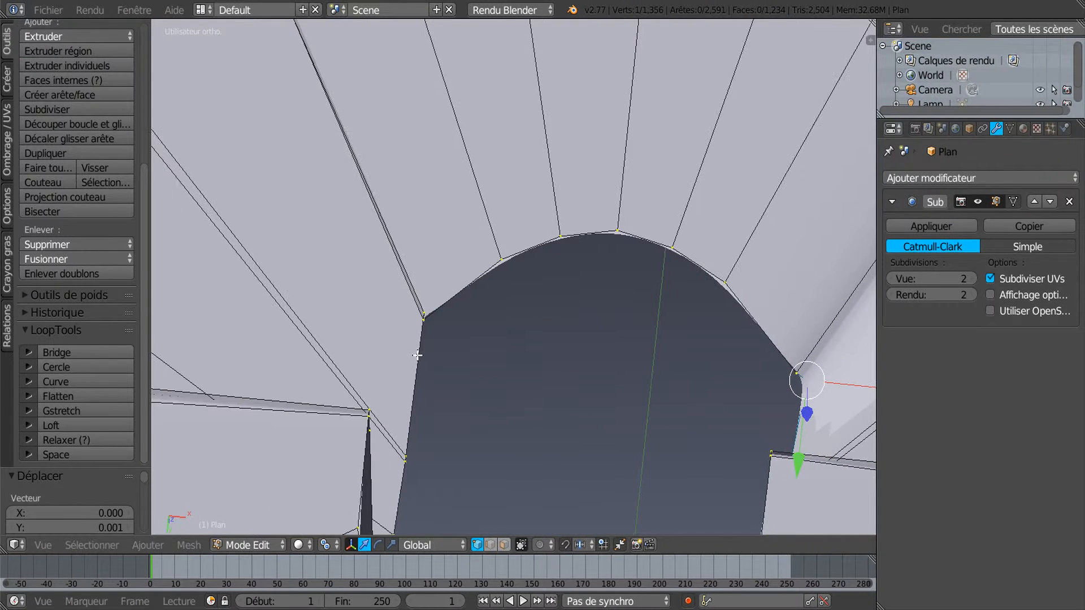
Select the support vertex at the arc's opposite corner and reposition it along X, then by -0.007 along Y
scroll(417, 355, up, 3)
right_click(356, 351)
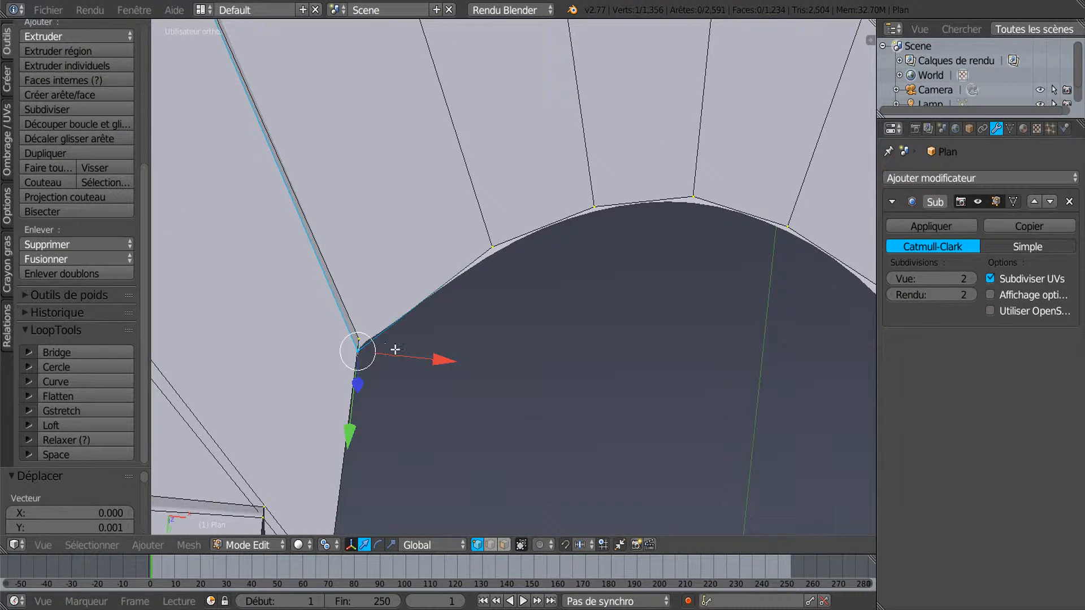
mouse_move(439, 363)
mouse_down()
mouse_move(458, 358)
mouse_move(443, 355)
mouse_up()
drag(368, 421, 371, 381)
scroll(371, 390, down, 3)
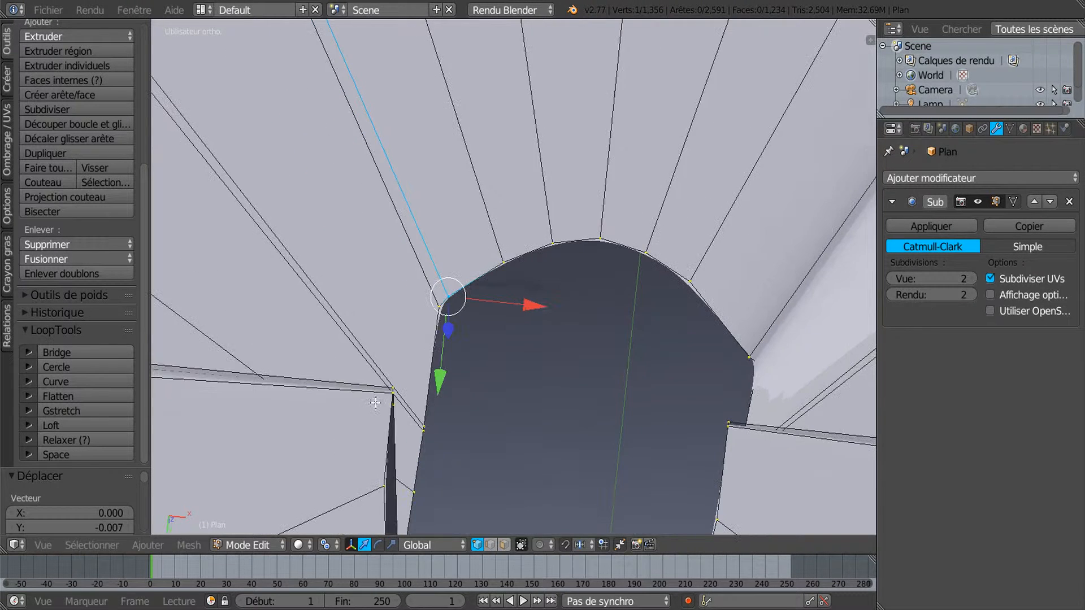
Select the support vertex beside the first arc corner and nudge it slightly along Z, then by 0.0005312 along X
ctrl+scroll(554, 398, up, 3)
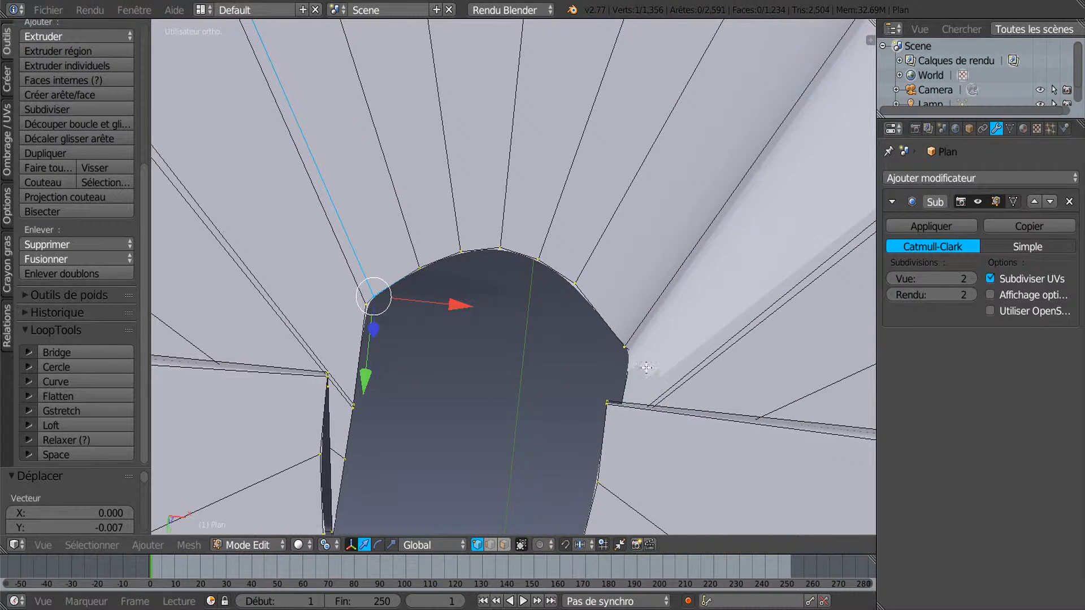
middle_drag(642, 346, 696, 328)
right_click(637, 255)
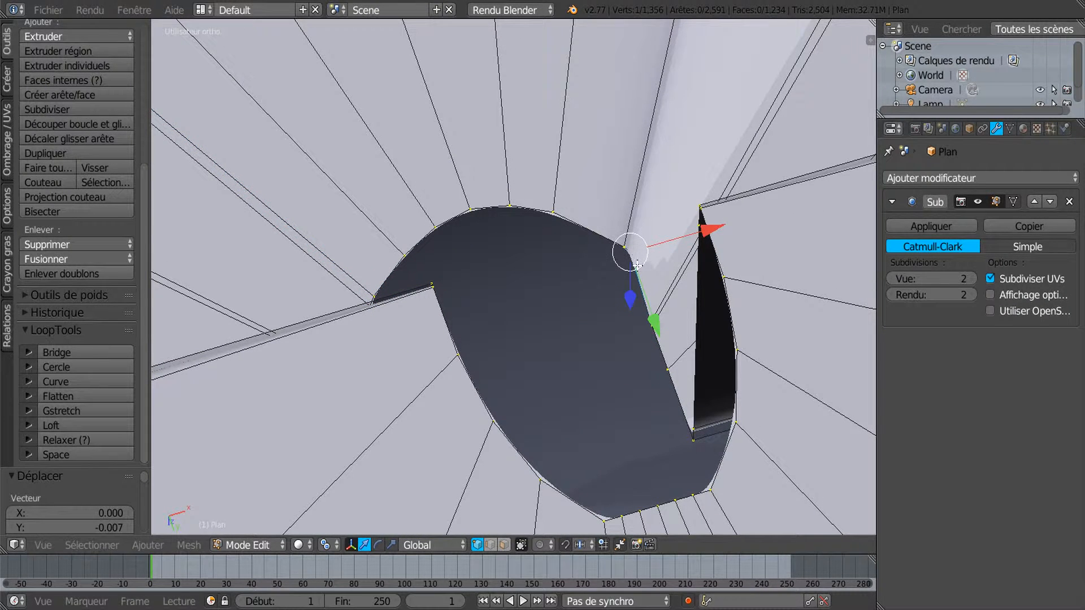
drag(629, 298, 630, 295)
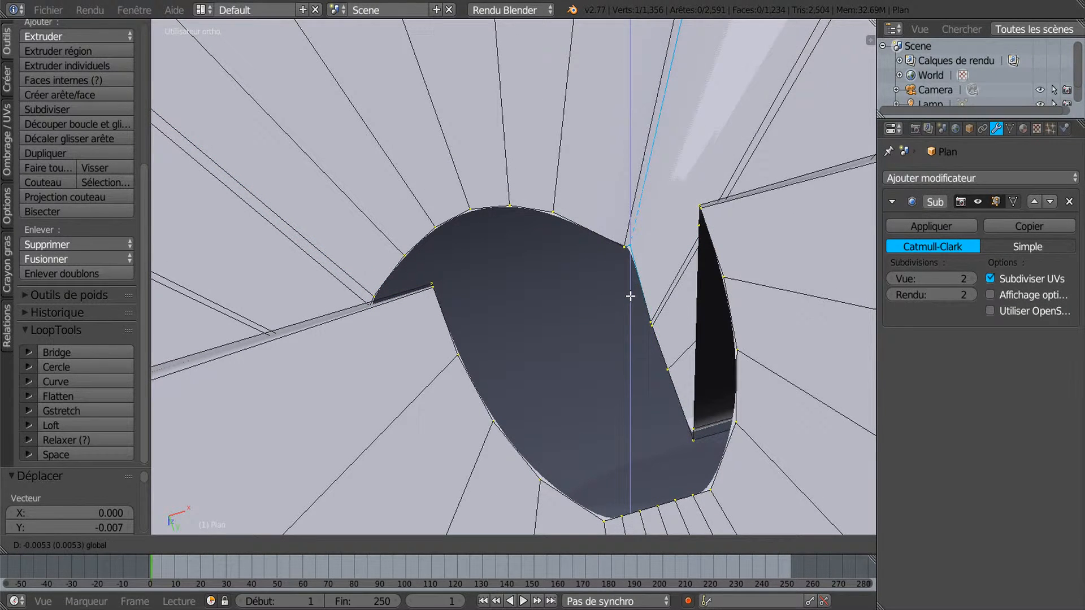
click(630, 295)
scroll(630, 295, up, 2)
shift+middle_drag(653, 290, 500, 399)
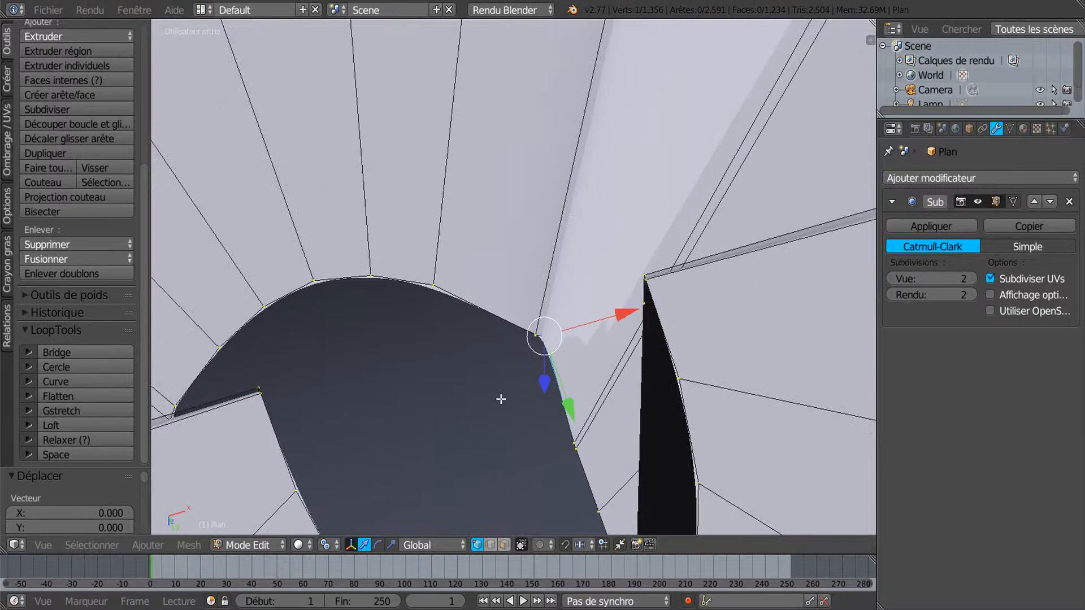
scroll(536, 390, up, 2)
drag(637, 339, 642, 338)
middle_drag(603, 390, 648, 272)
scroll(648, 272, down, 4)
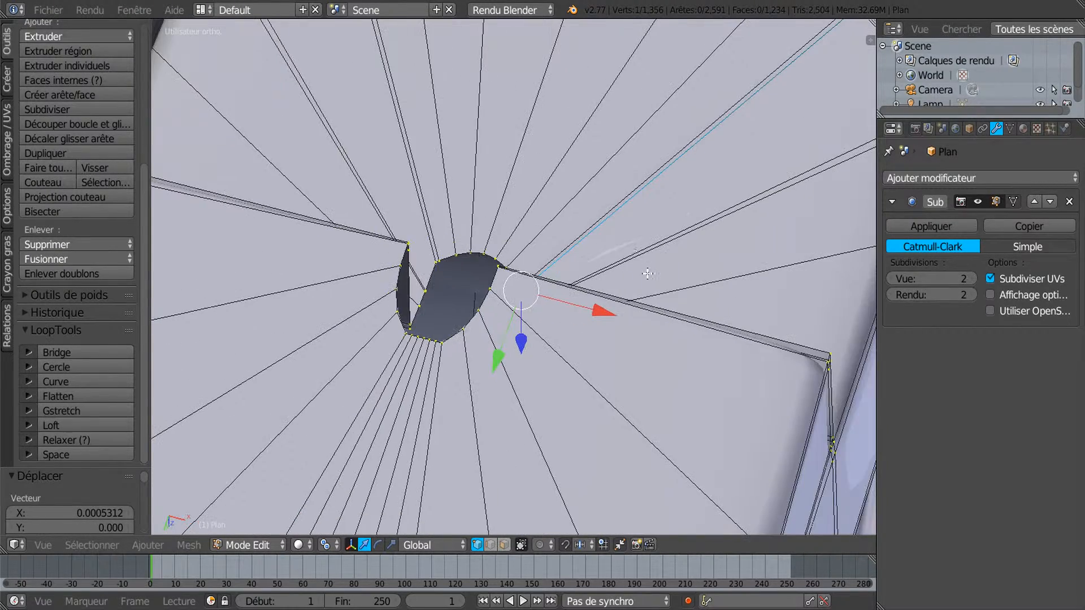
Select the faces fanning out around the hole's arched end and flatten them with the Best fit plane, clearing the selection when done
middle_drag(656, 223, 599, 462)
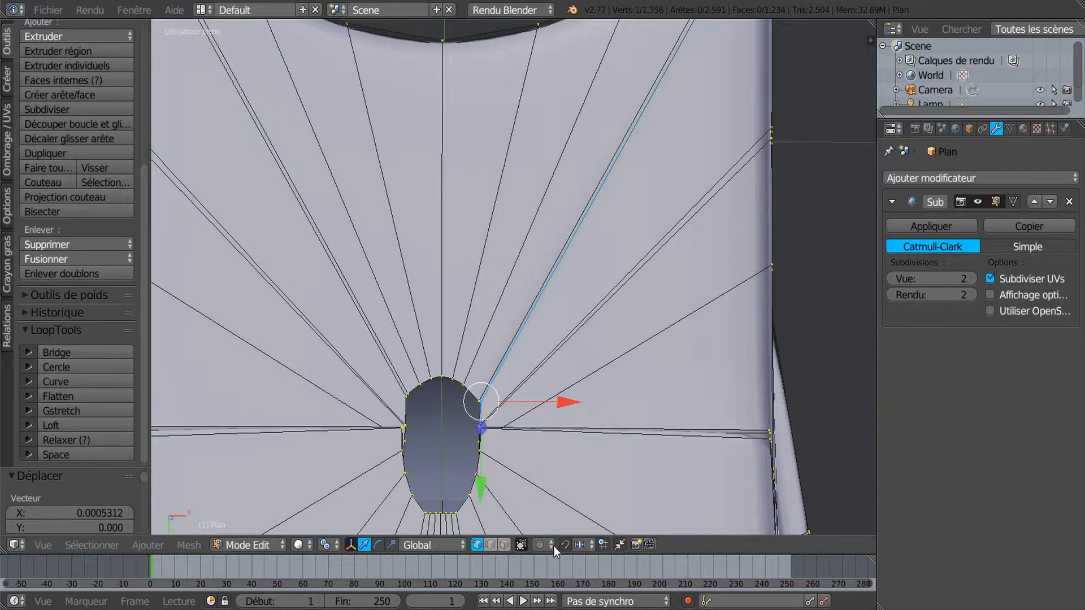
click(505, 544)
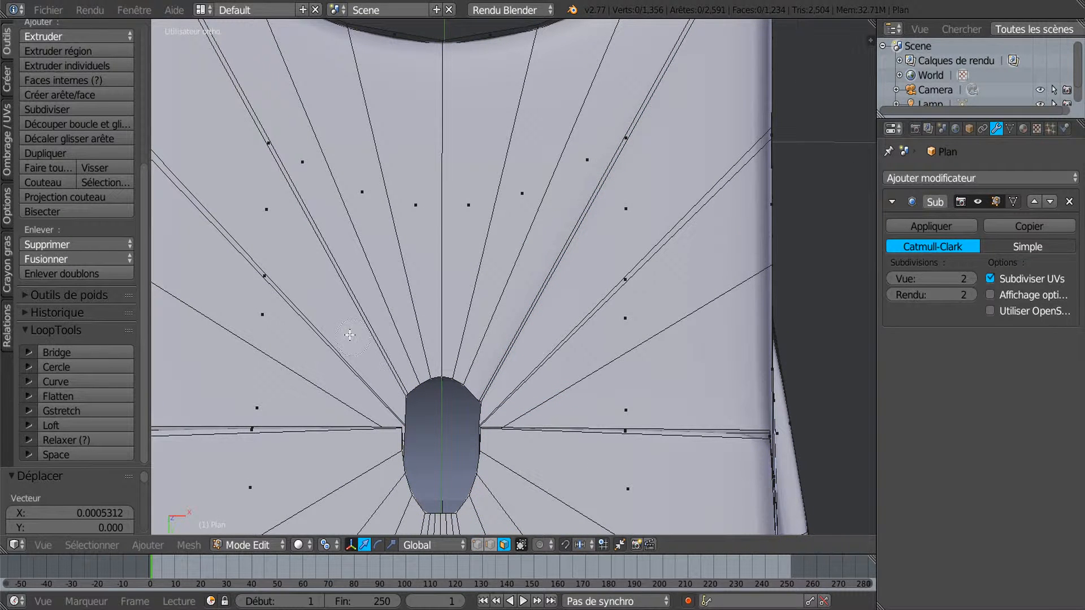
mouse_move(262, 391)
mouse_down()
mouse_move(316, 170)
mouse_move(565, 158)
mouse_move(706, 311)
mouse_move(639, 343)
mouse_up()
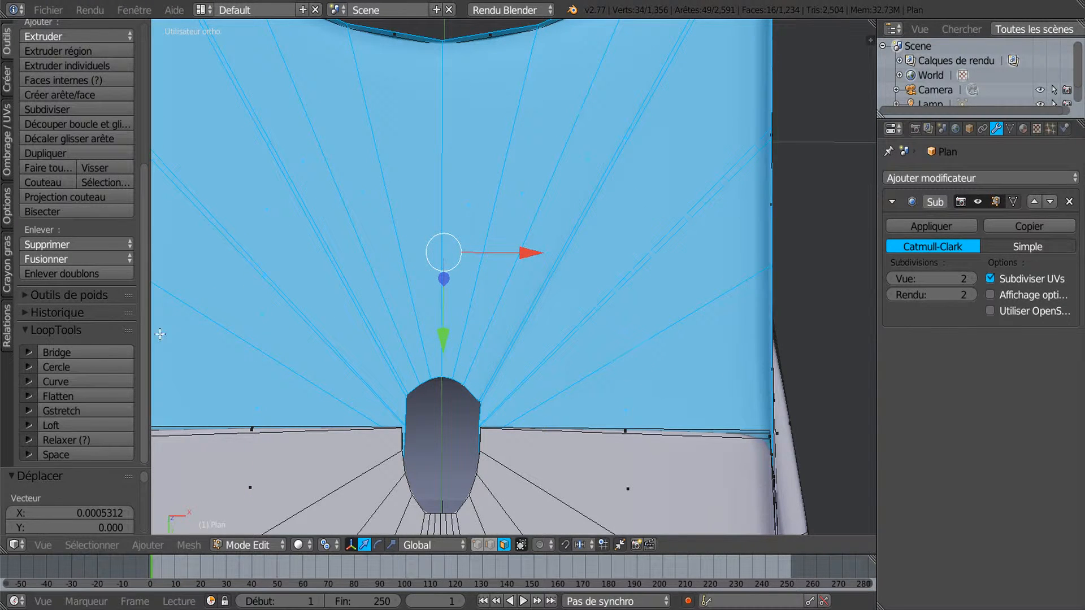
click(68, 396)
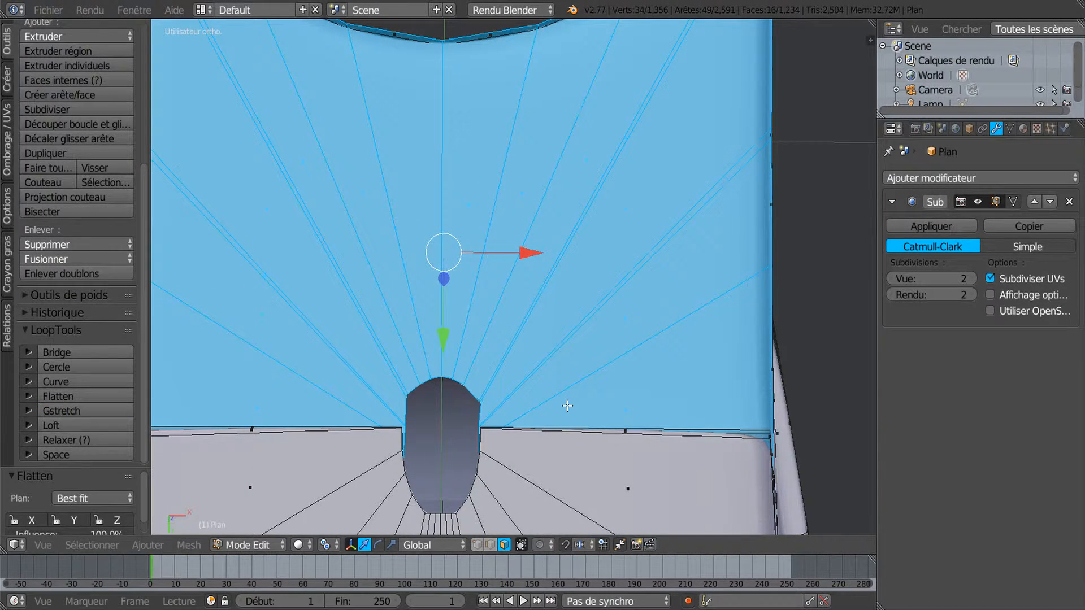
key(Tab)
key(Tab)
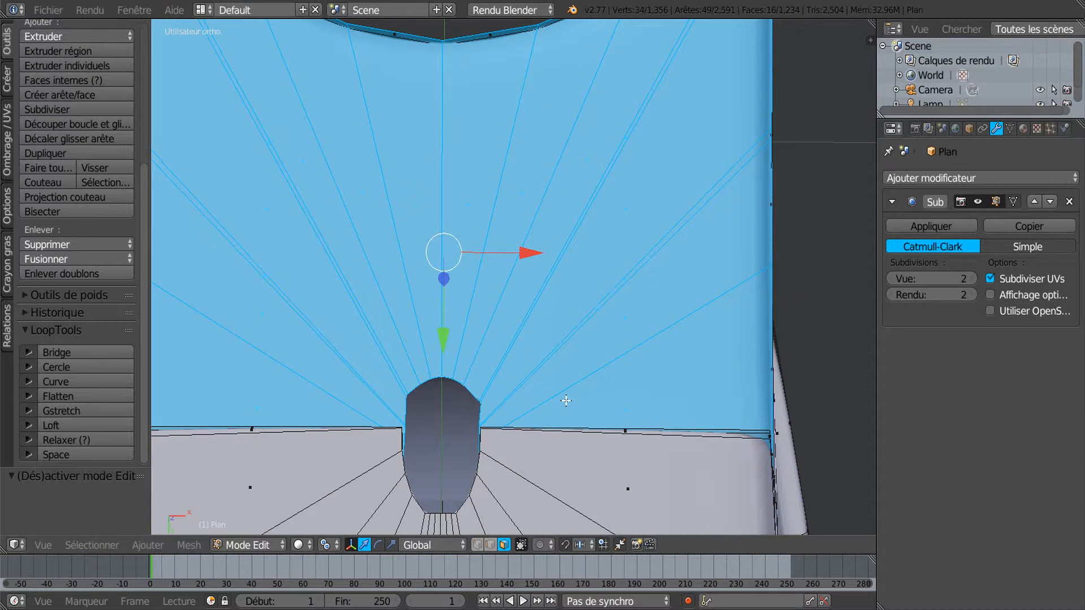
key(a)
Select the vertices along the hole's arched end and adjoining sides, then space them evenly with LoopTools Space using cubic interpolation
scroll(562, 404, up, 2)
shift+middle_drag(560, 420, 688, 305)
scroll(520, 403, up, 2)
middle_drag(495, 386, 474, 336)
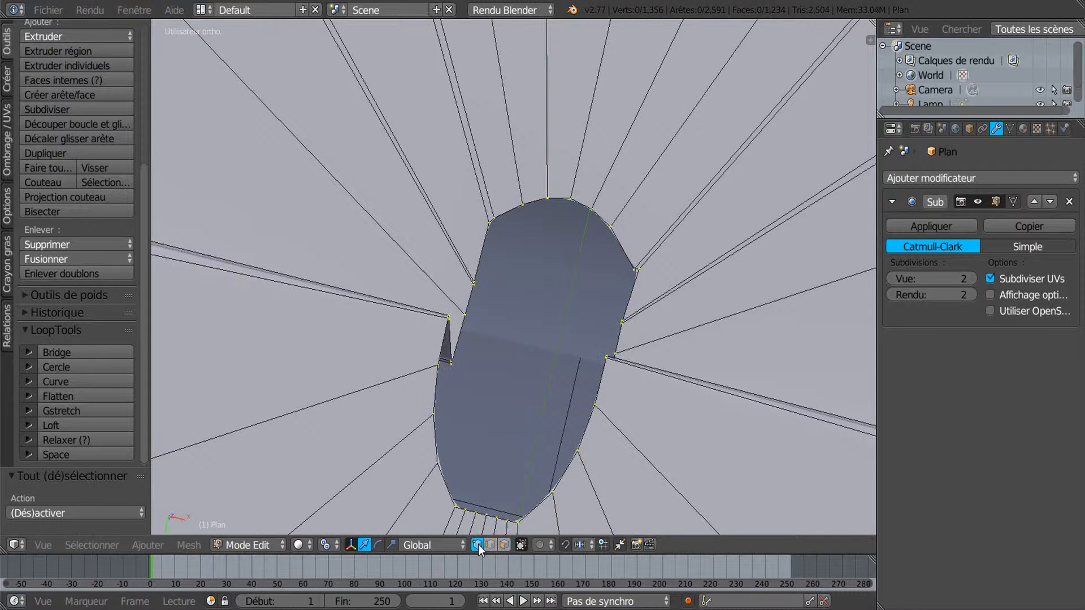
right_click(461, 312)
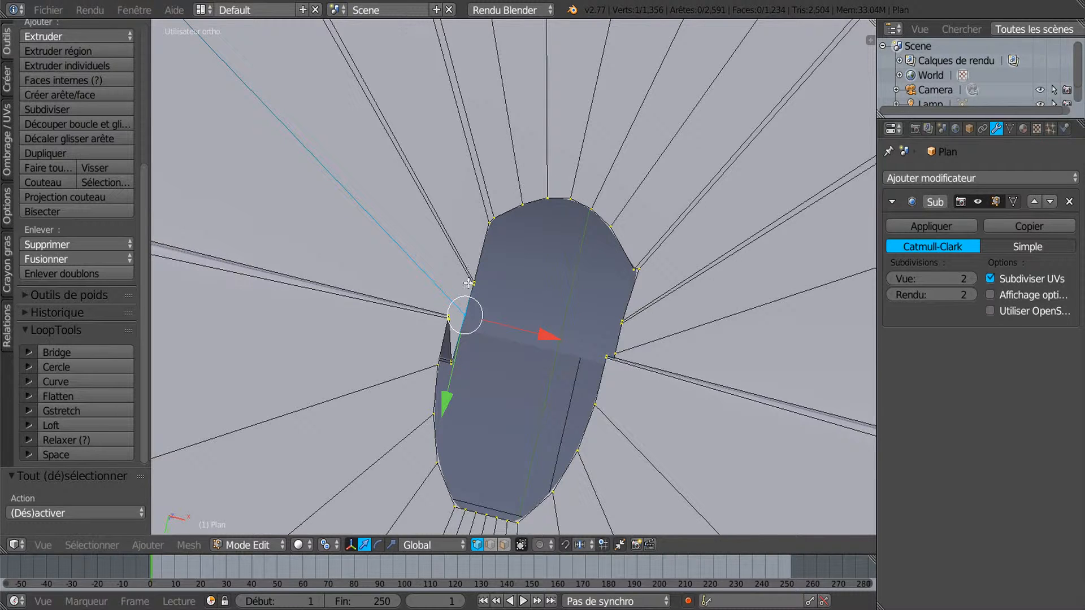
key(c)
mouse_move(471, 286)
mouse_down()
mouse_move(528, 200)
mouse_move(618, 213)
mouse_move(644, 311)
mouse_move(653, 308)
mouse_up()
key(Escape)
shift+right_click(523, 204)
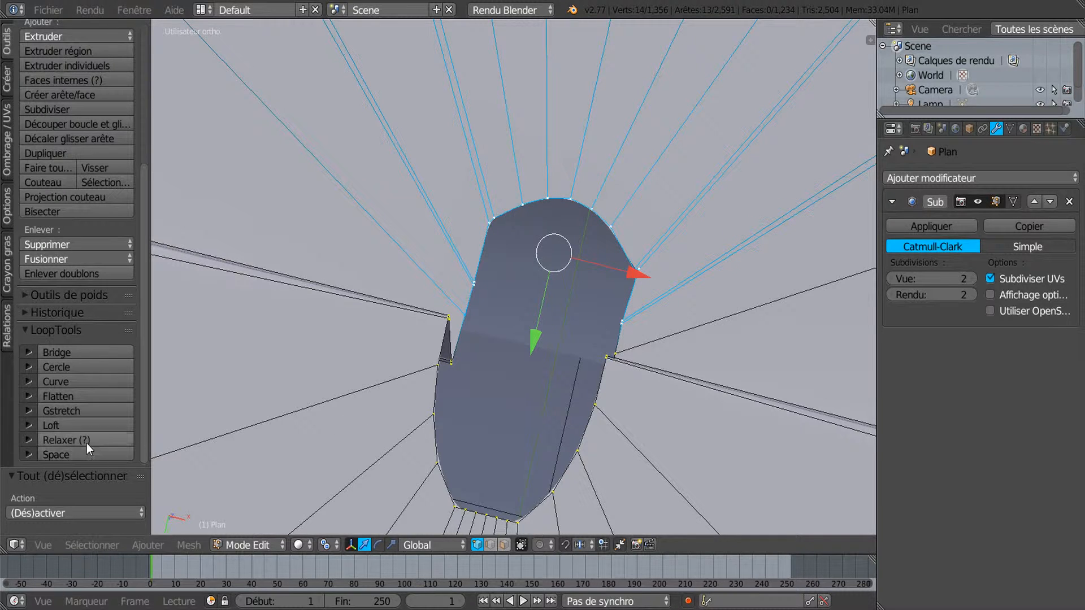
click(73, 453)
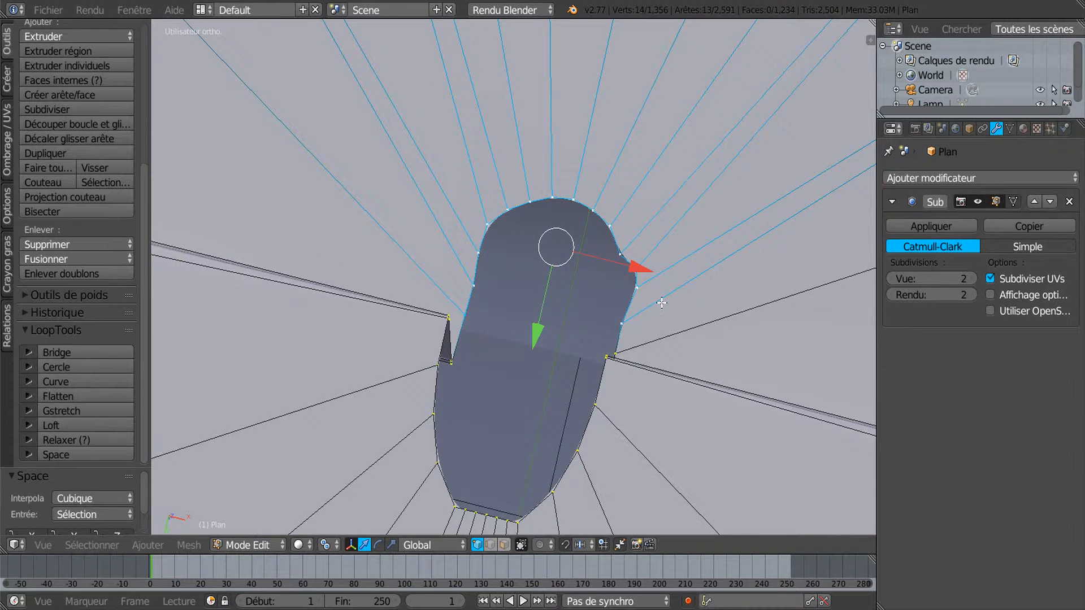
Move the protruding vertex beside the hole's arc by -0.008 along X, bringing it in line with the outline
scroll(661, 304, up, 1)
right_click(665, 266)
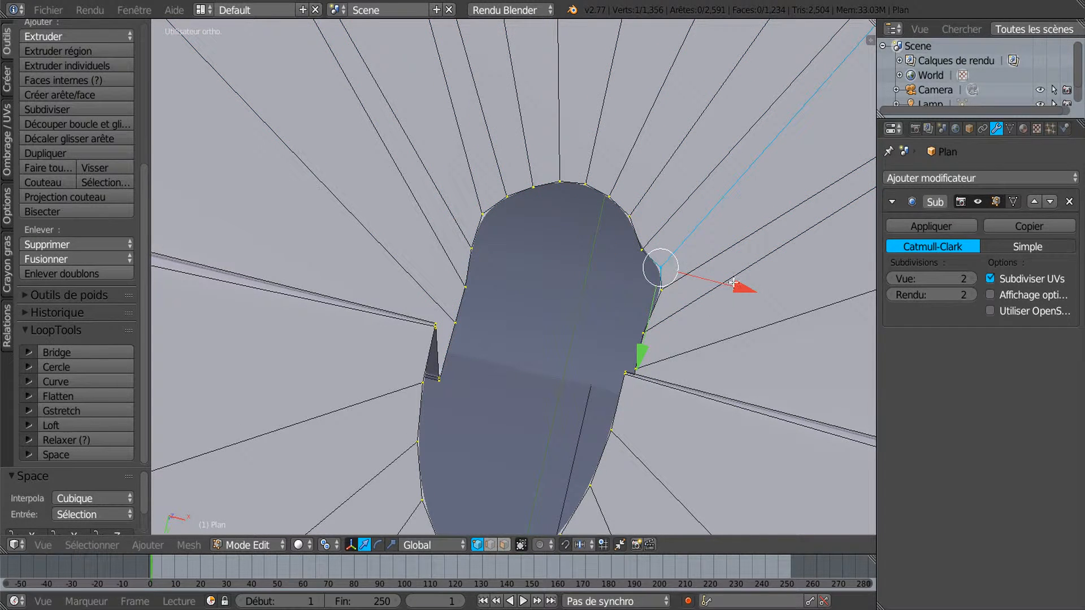
drag(740, 286, 728, 312)
middle_drag(728, 312, 746, 321)
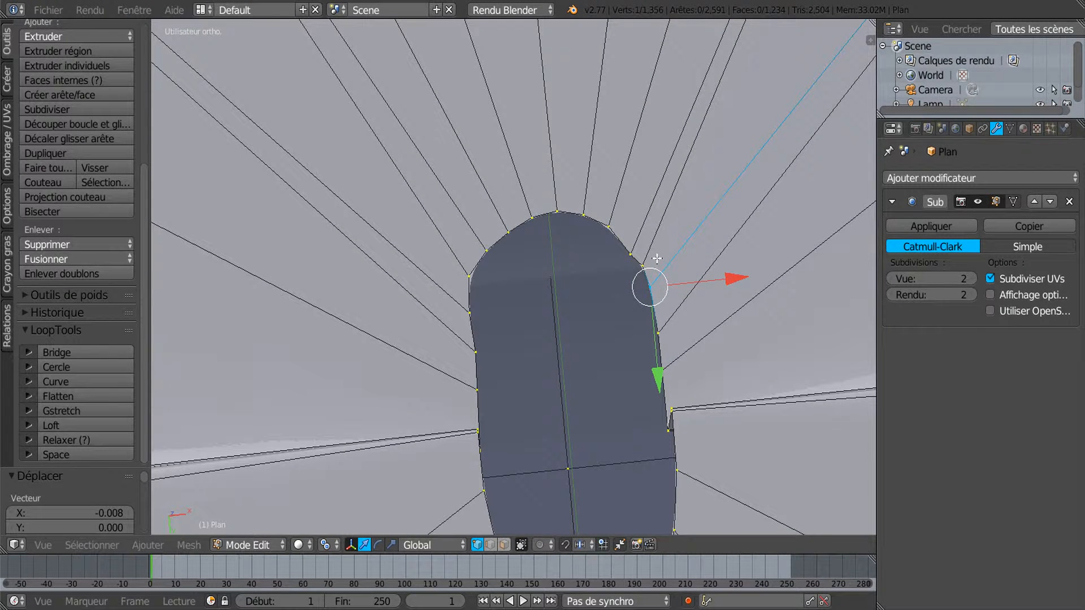
scroll(669, 277, down, 8)
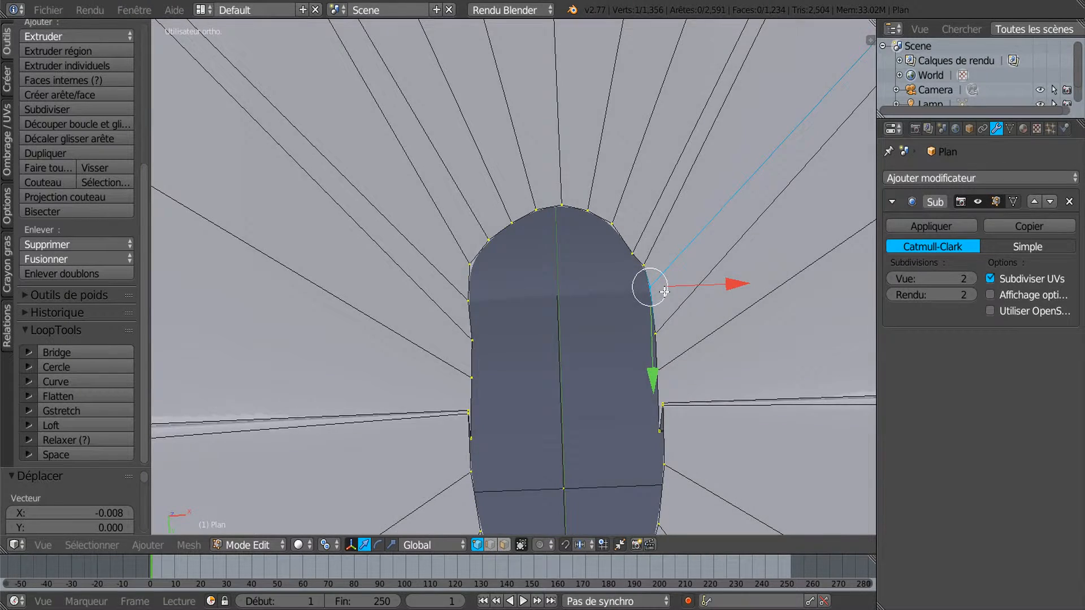
scroll(668, 279, up, 3)
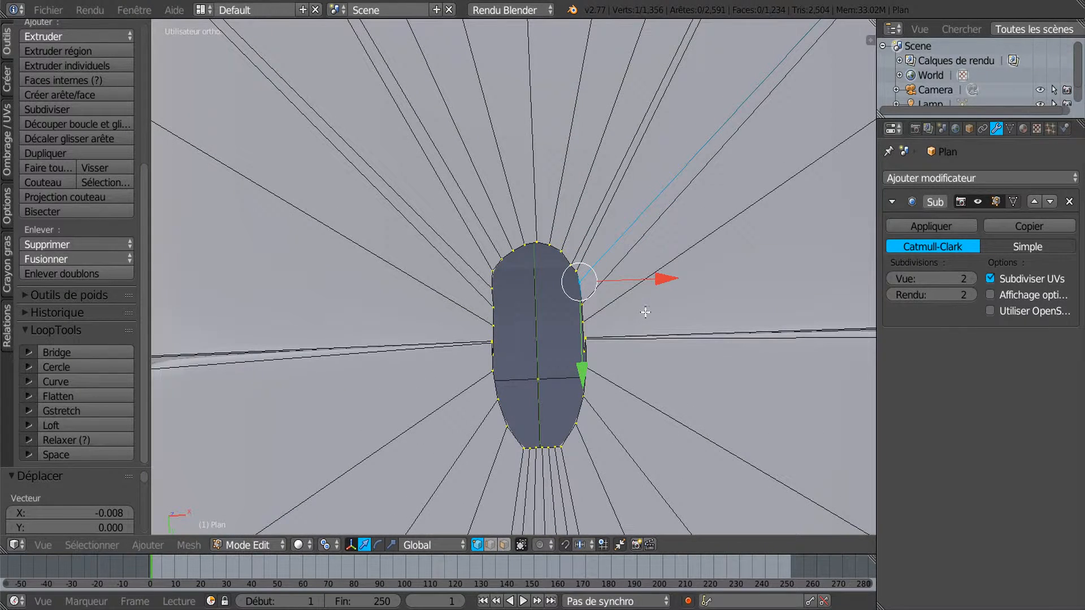
scroll(625, 323, up, 1)
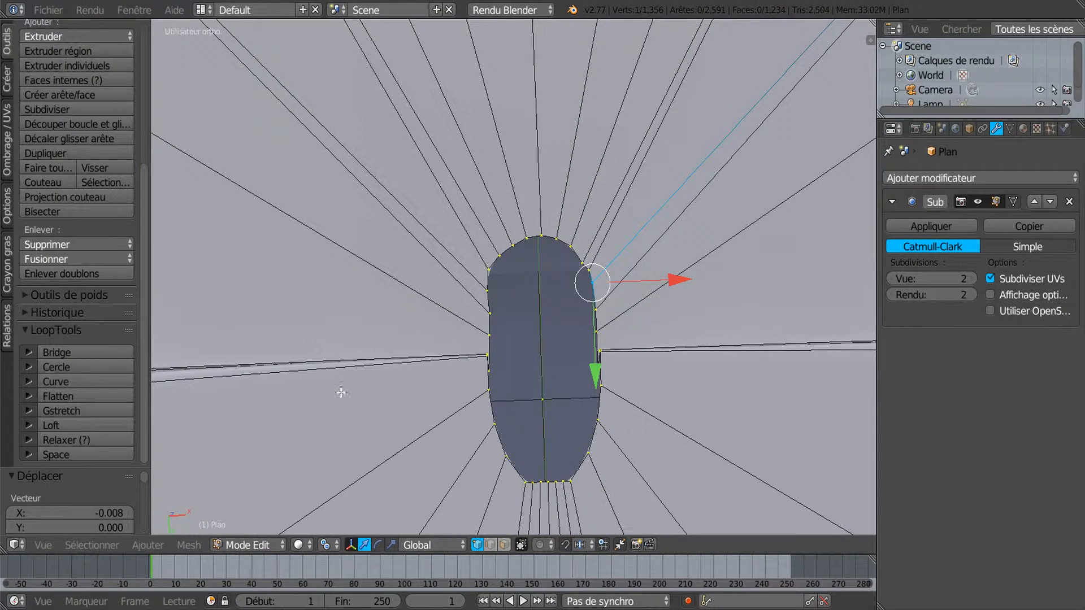
Select the vertices around the hole's arched end down to the ledge and smooth them with repeated LoopTools Relax passes
click(72, 438)
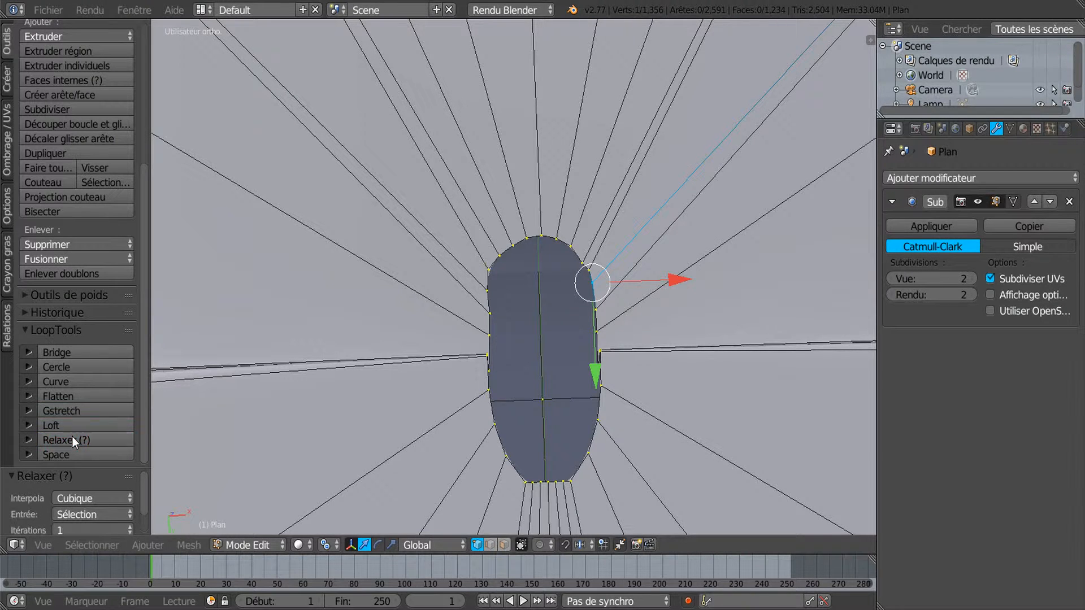
scroll(495, 268, up, 1)
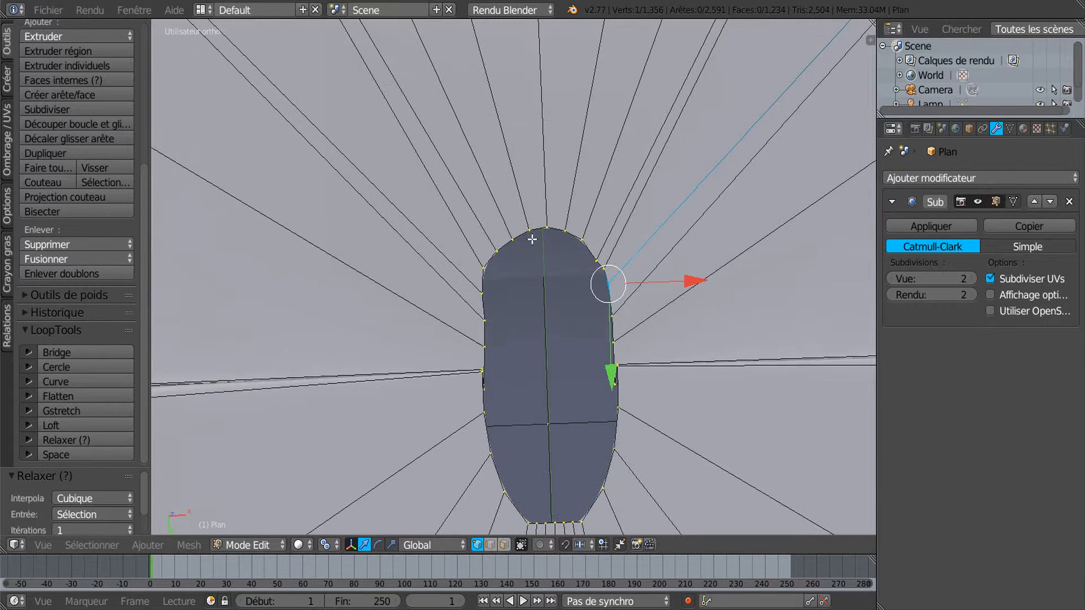
shift+right_click(479, 342)
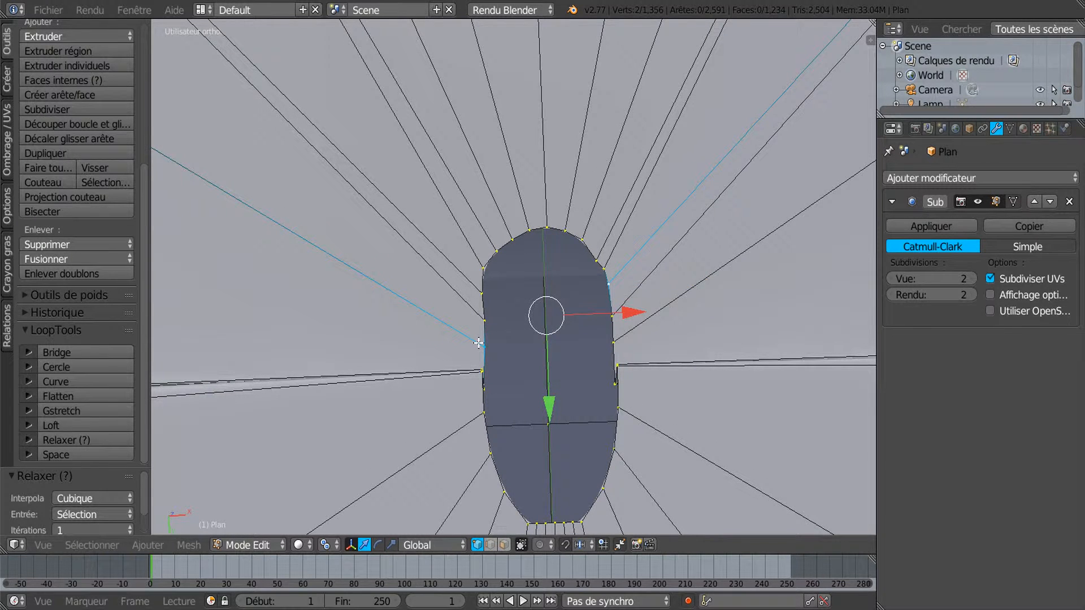
mouse_move(478, 343)
mouse_down()
mouse_move(494, 265)
mouse_move(529, 232)
mouse_move(617, 285)
mouse_move(613, 332)
mouse_up()
right_click(666, 307)
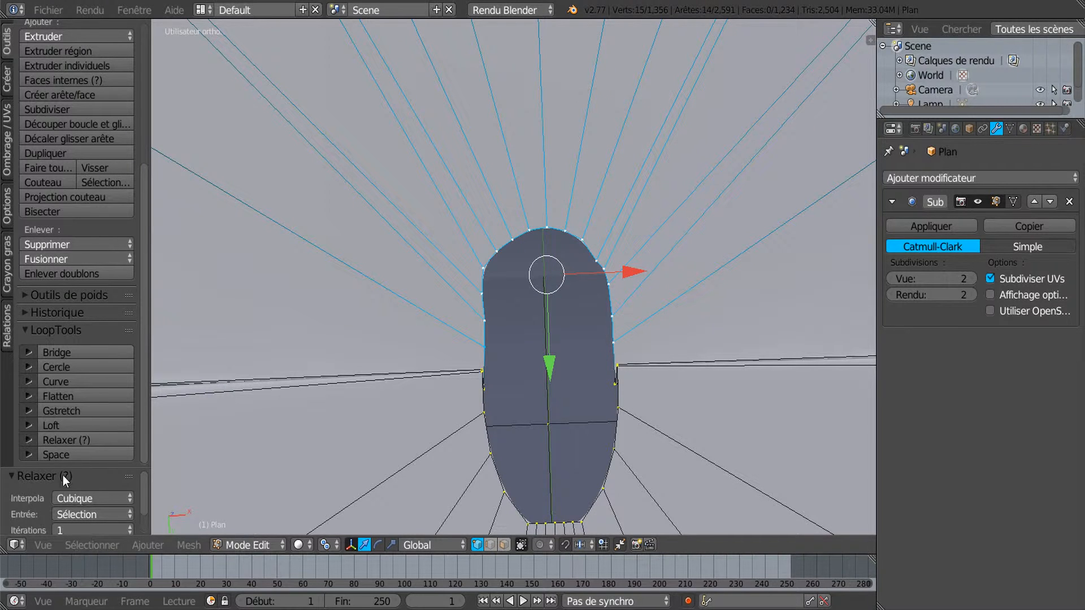
click(70, 439)
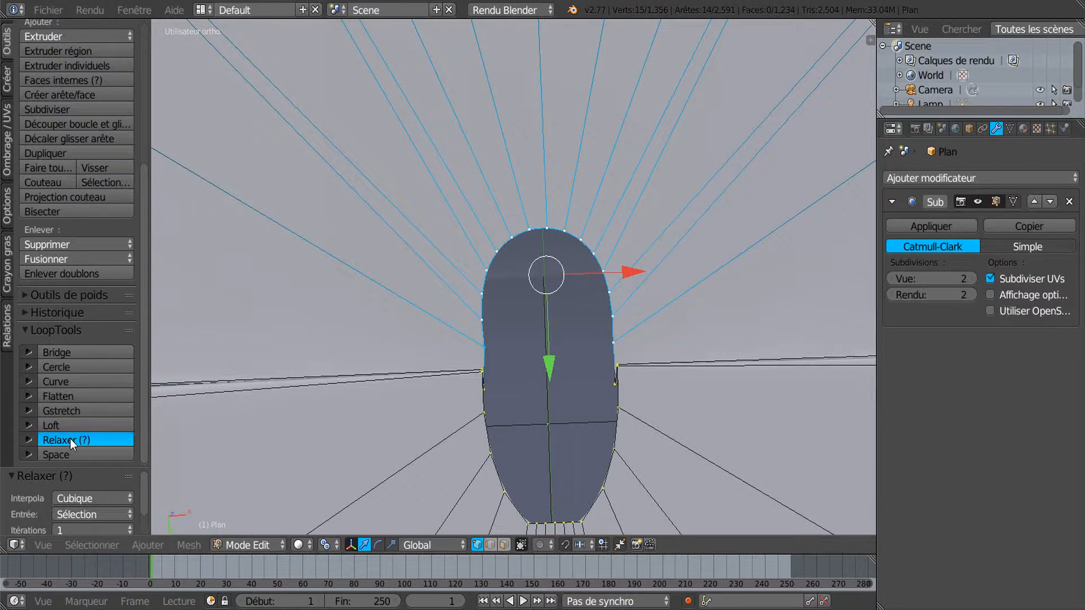
click(70, 438)
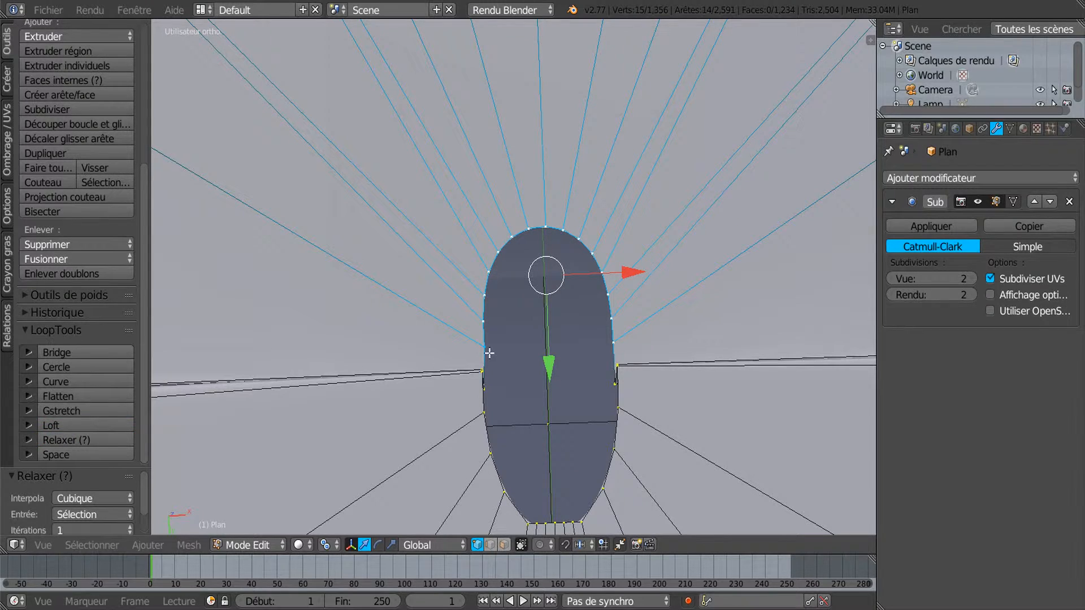
Examine the reshaped hole and the whole housing from several angles, comparing the edit mesh with the subdivided object
scroll(490, 350, down, 3)
middle_drag(490, 350, 652, 294)
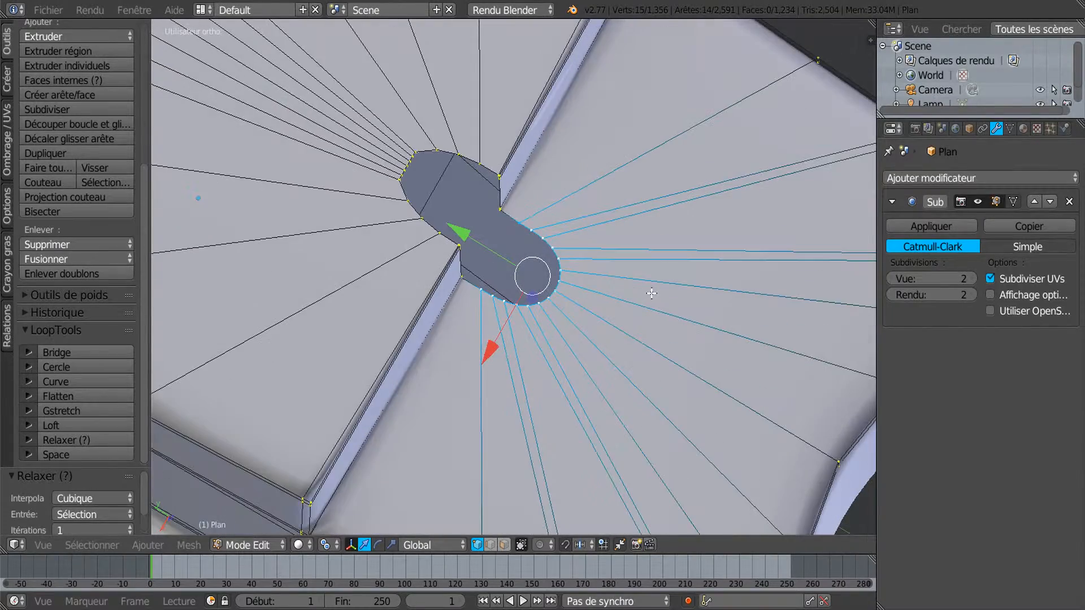
scroll(723, 329, down, 3)
middle_drag(648, 356, 545, 342)
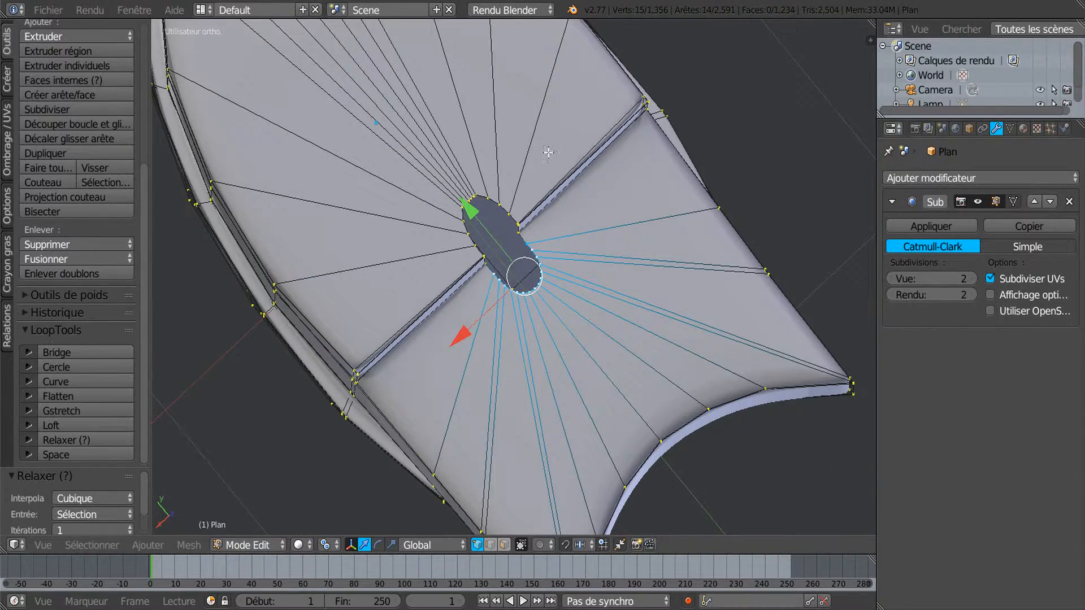
middle_drag(641, 359, 592, 334)
key(Tab)
key(Tab)
key(Tab)
key(Tab)
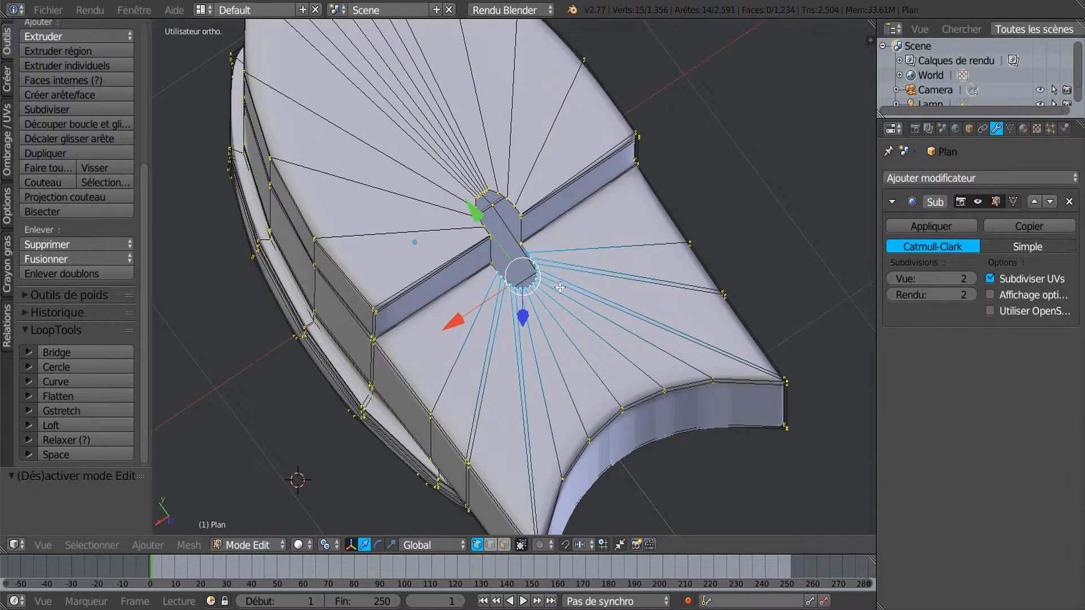
key(Tab)
middle_drag(587, 259, 550, 408)
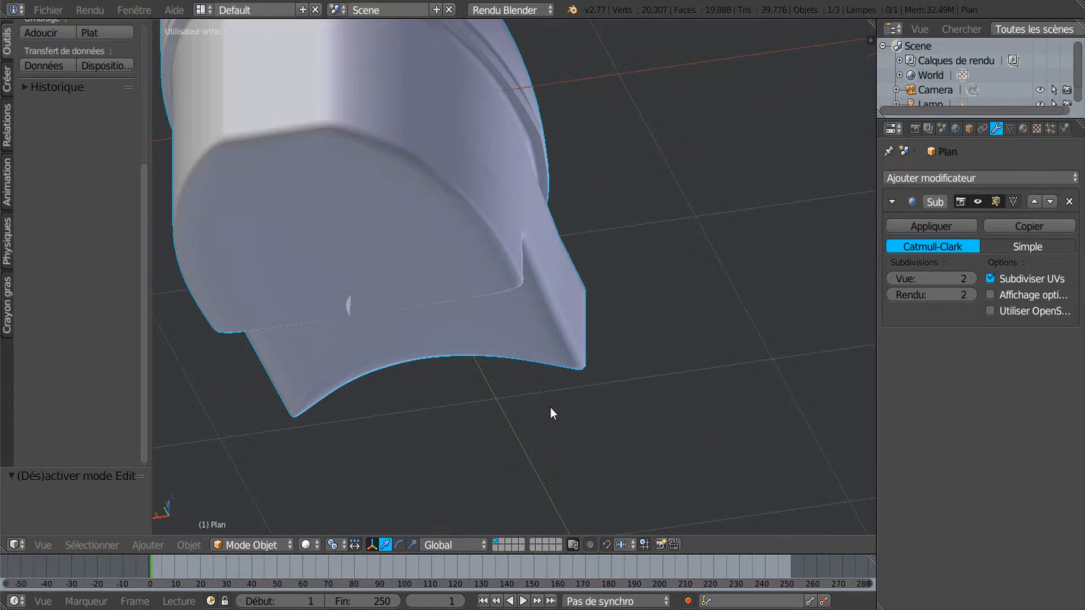
middle_drag(447, 335, 388, 530)
click(295, 542)
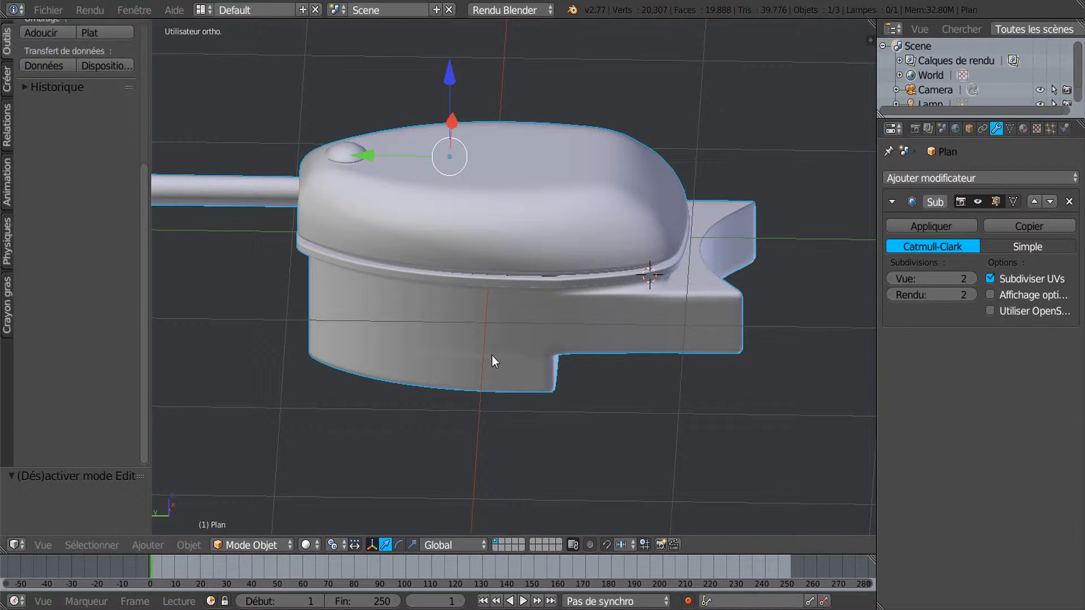
Select the entire linked mesh of the lower base housing in Edit Mode and widen the modifier properties area
key(Tab)
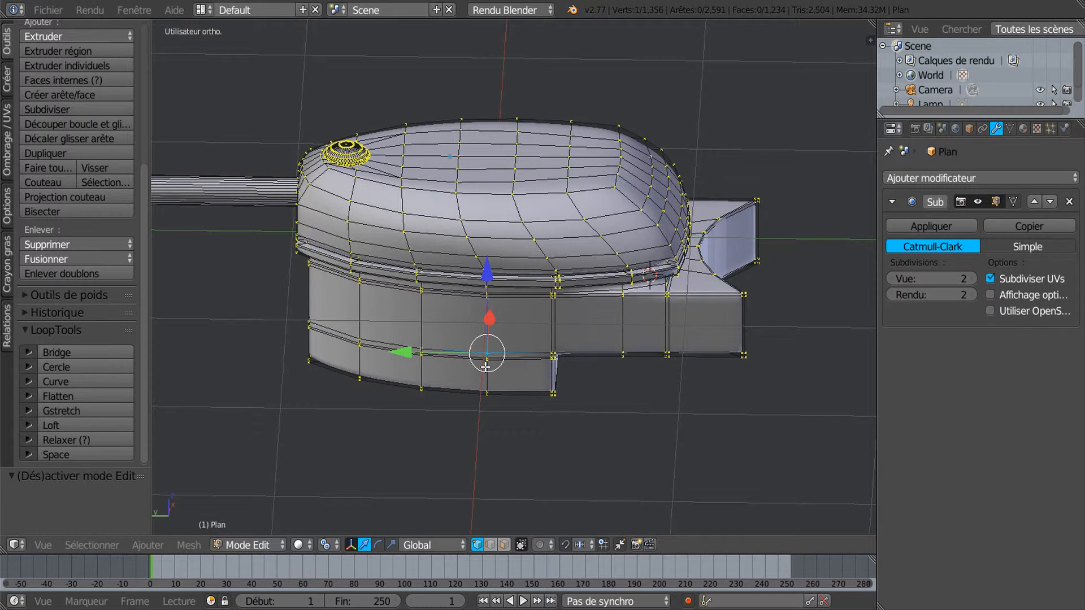
key(ctrl+l)
middle_drag(528, 347, 600, 319)
shift+middle_drag(598, 365, 685, 354)
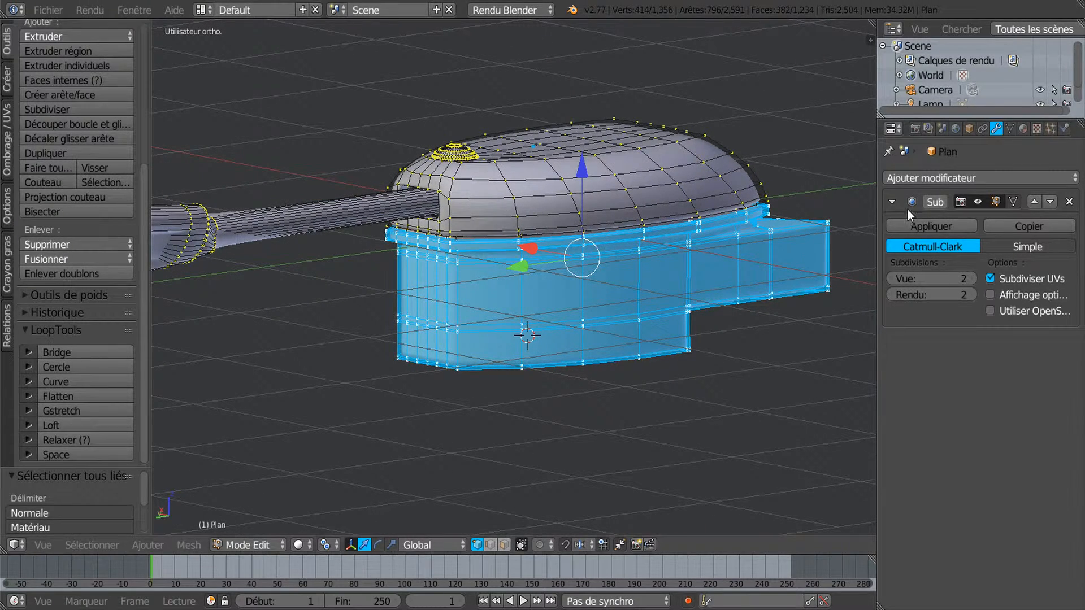
drag(877, 159, 842, 164)
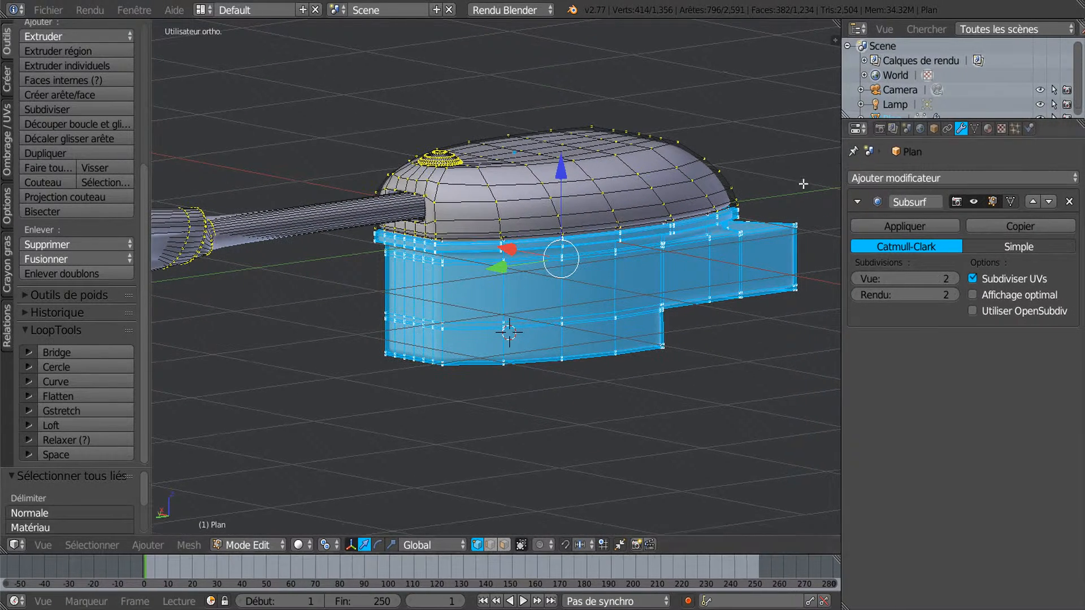
Add a second material slot to the stalk object, create a new material in it and make it shadeless (Sans ombrage)
click(988, 129)
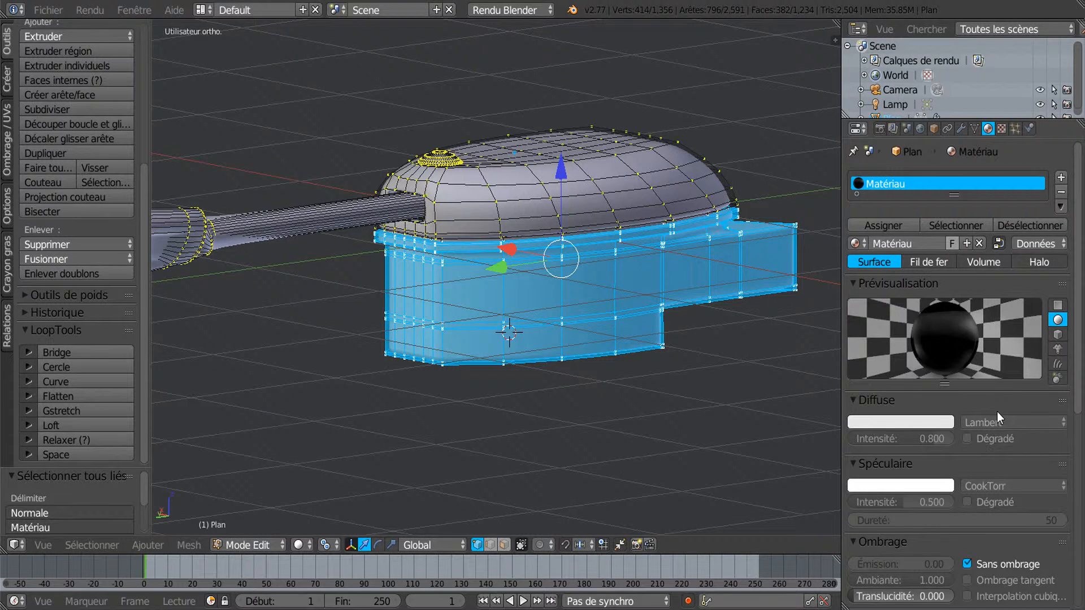
scroll(997, 411, down, 4)
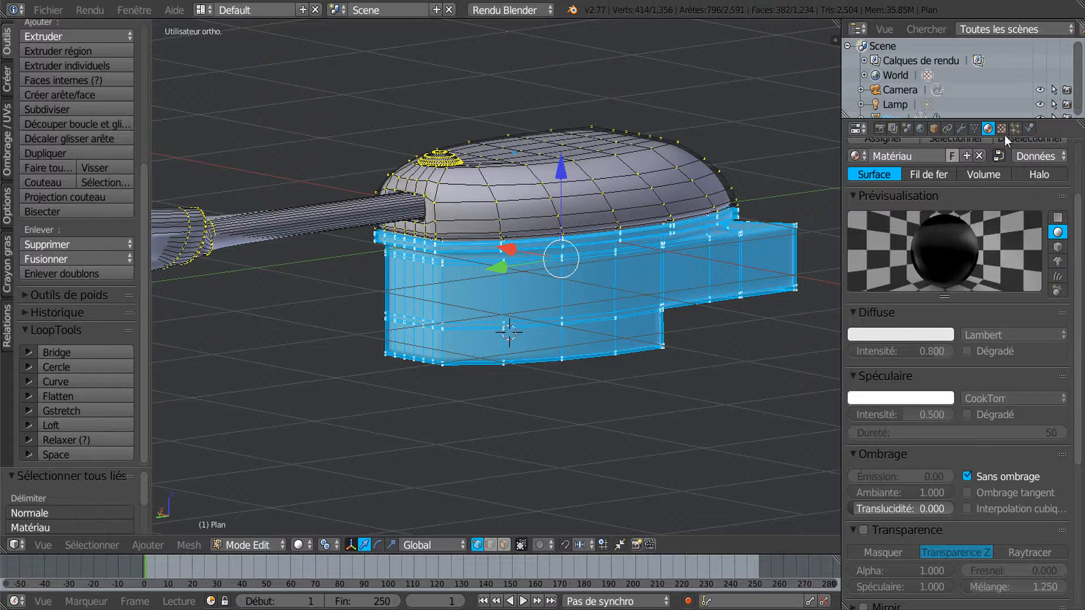
scroll(1052, 195, up, 5)
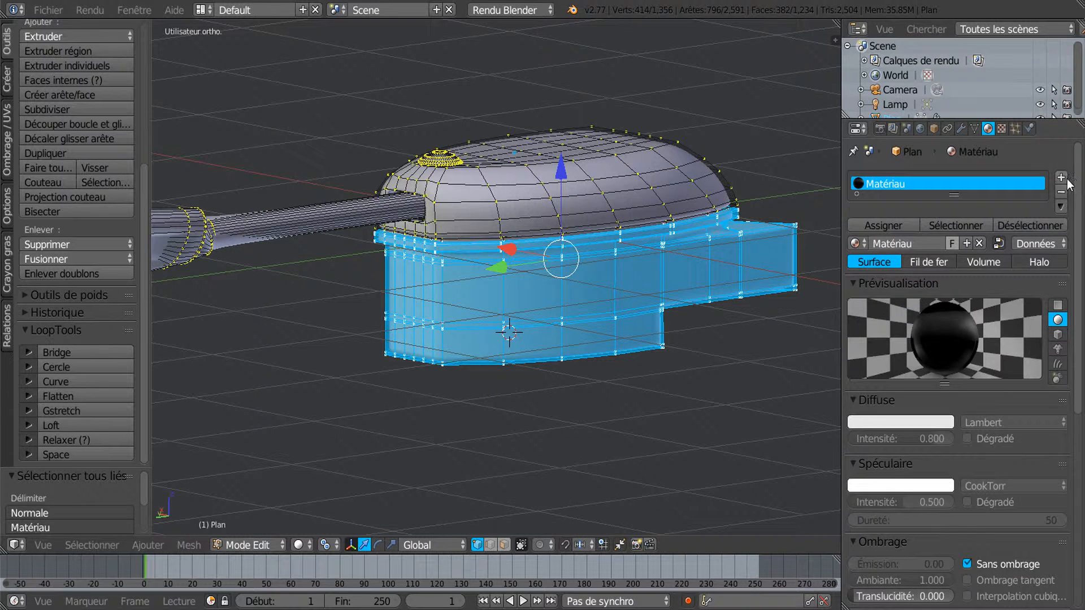
click(1073, 177)
click(935, 277)
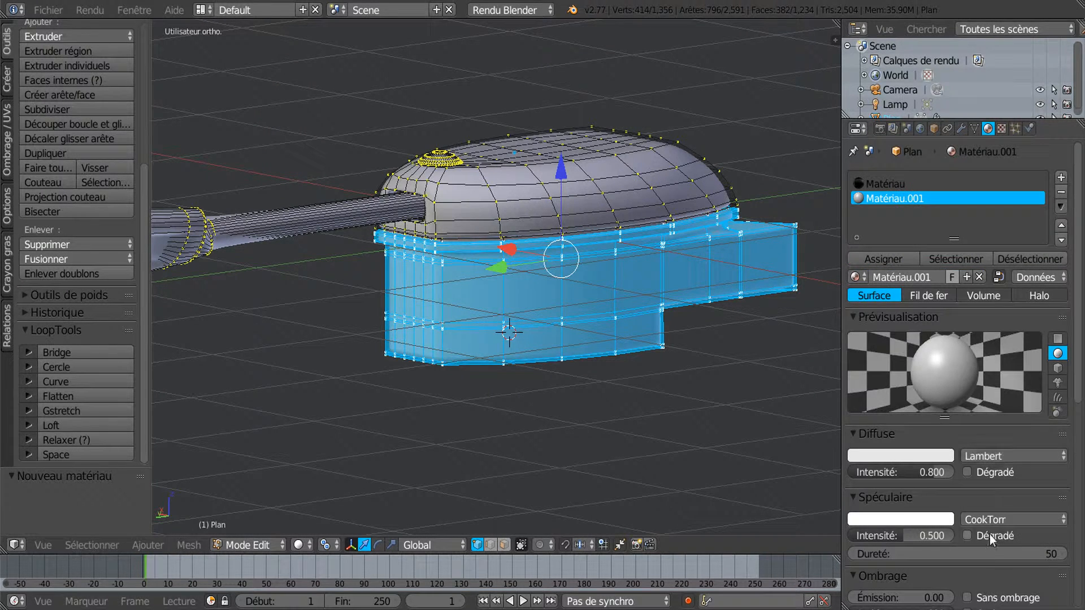
scroll(991, 558, down, 3)
click(968, 539)
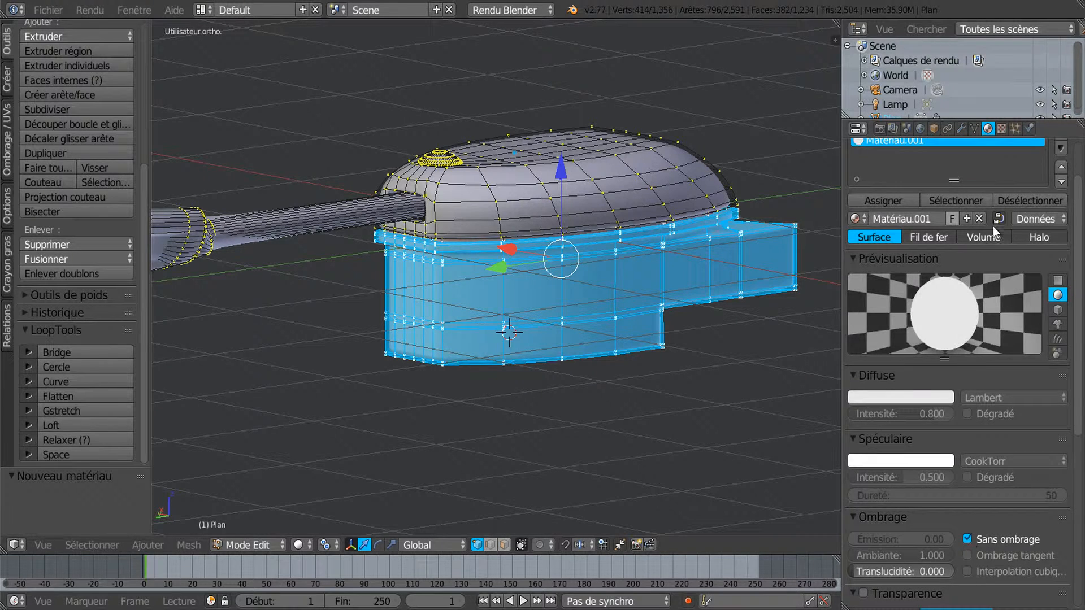
Give the new material an image texture using "Texture Bande de roulement Pneu Michelin 125 R 15 2CV SVM6 3.png" from the Texture Caoutchouc folder
click(1002, 129)
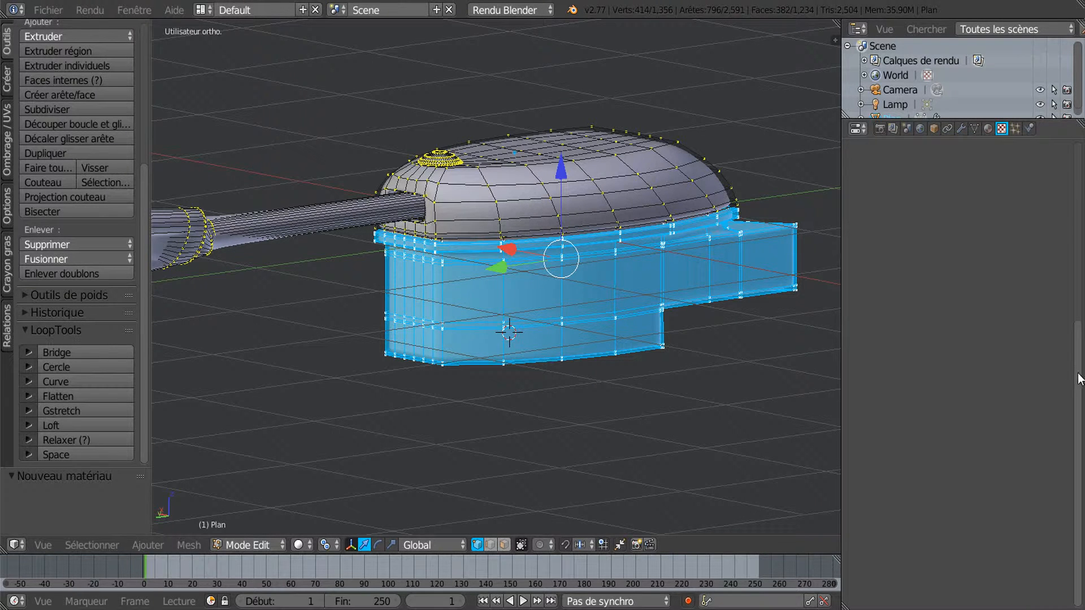
click(1013, 288)
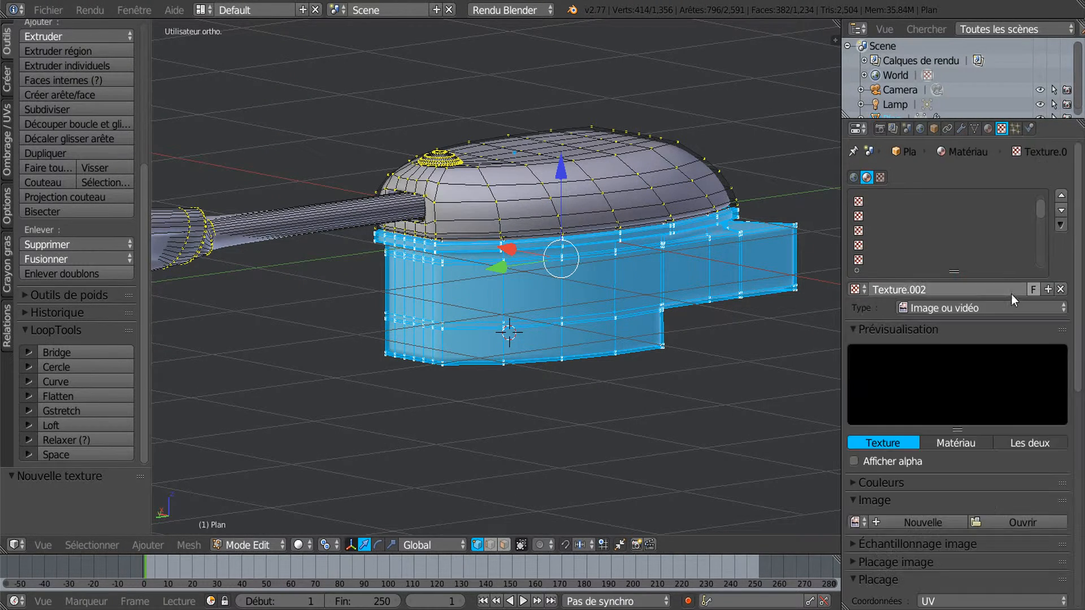
click(1012, 377)
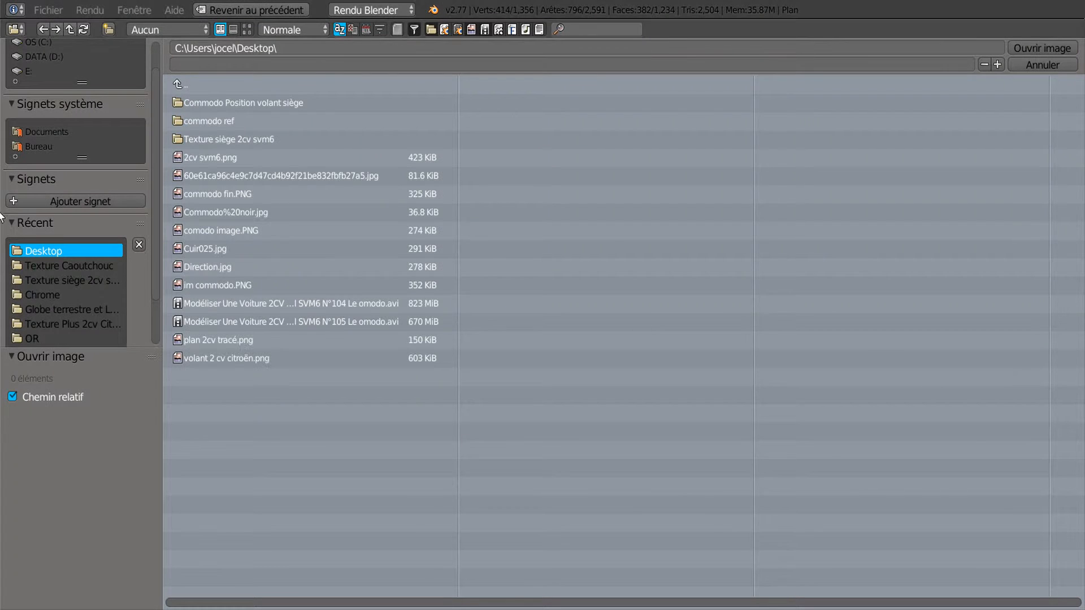
click(42, 265)
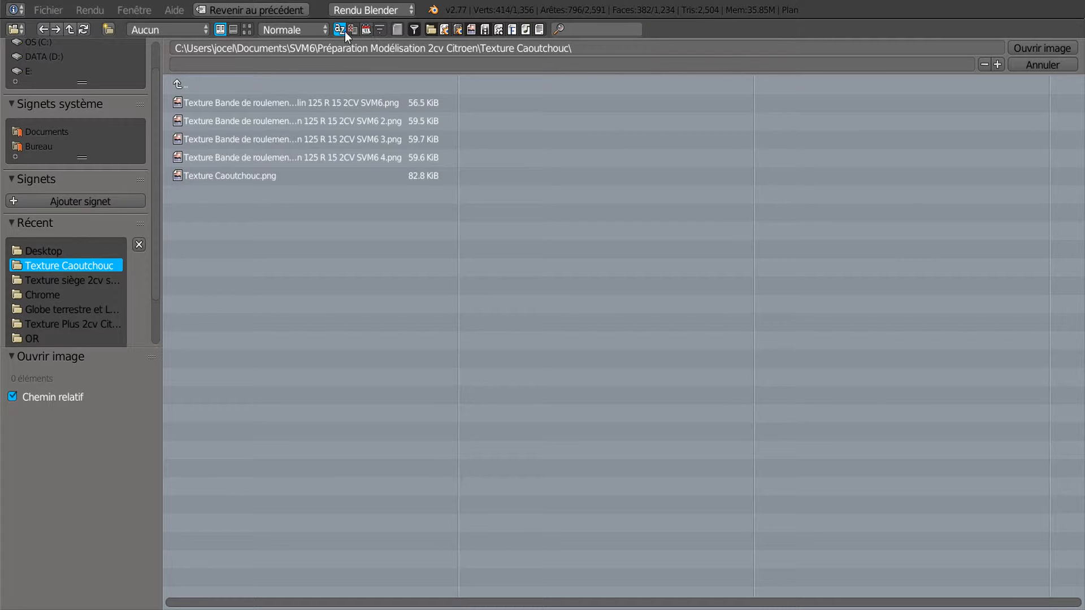
click(247, 31)
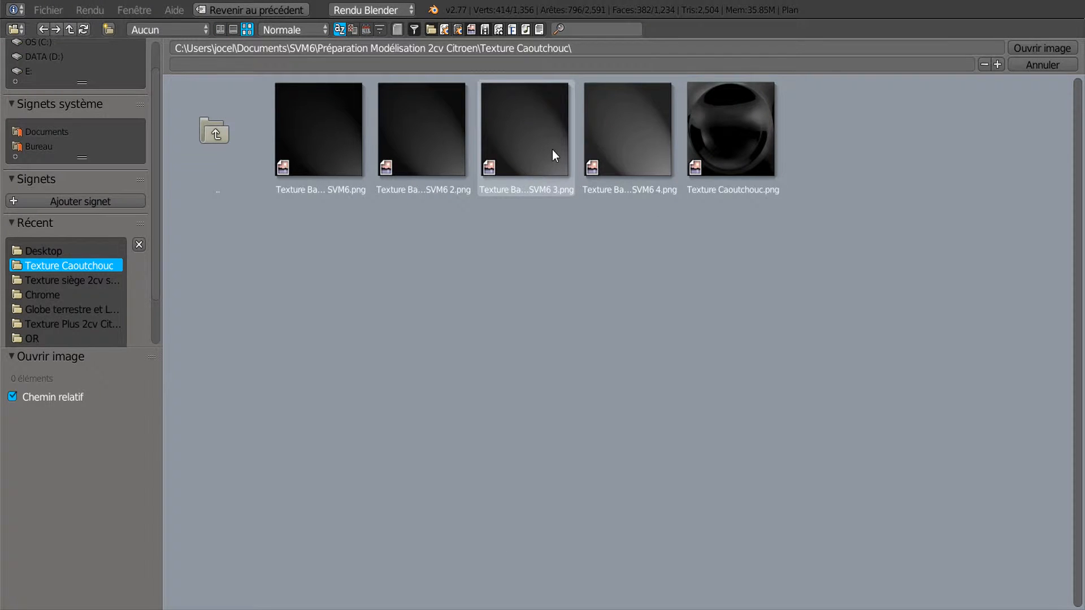
click(553, 151)
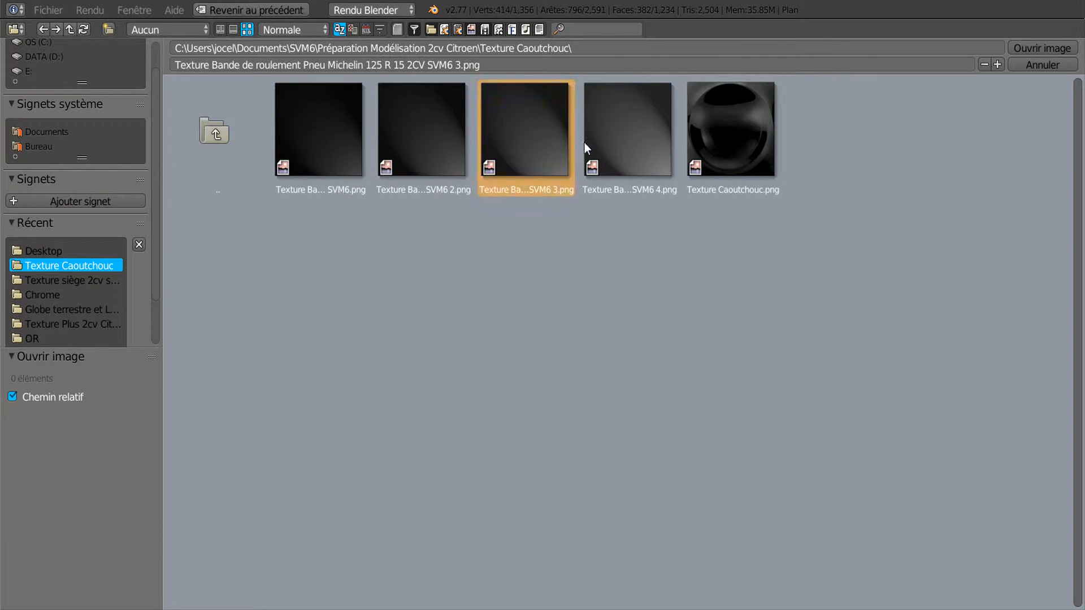
click(1043, 48)
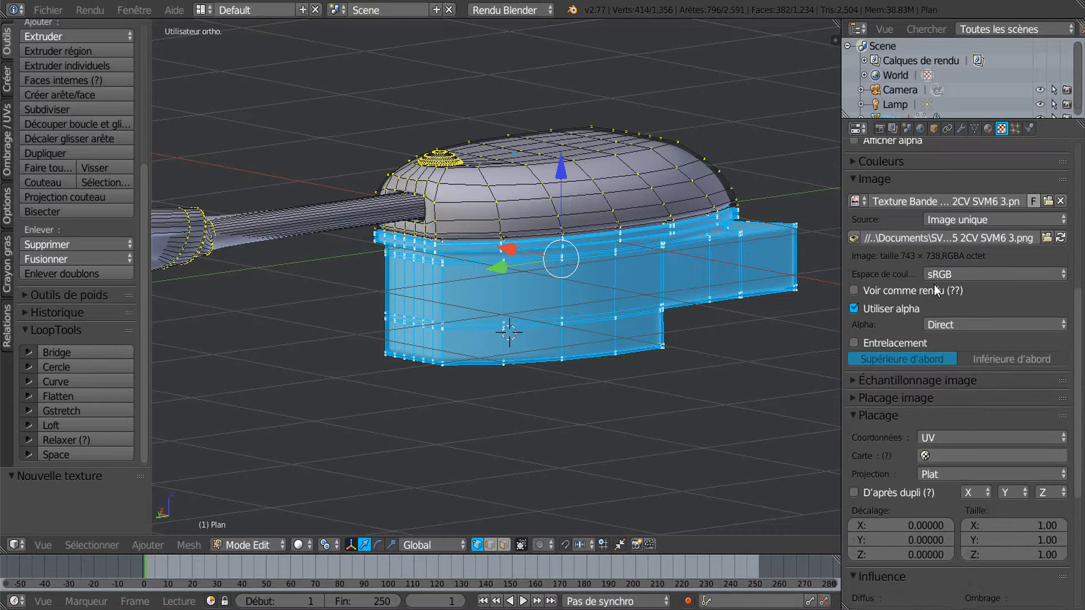
Set the new texture's mapping coordinates to Normale and review its influence settings
scroll(934, 285, down, 6)
click(953, 291)
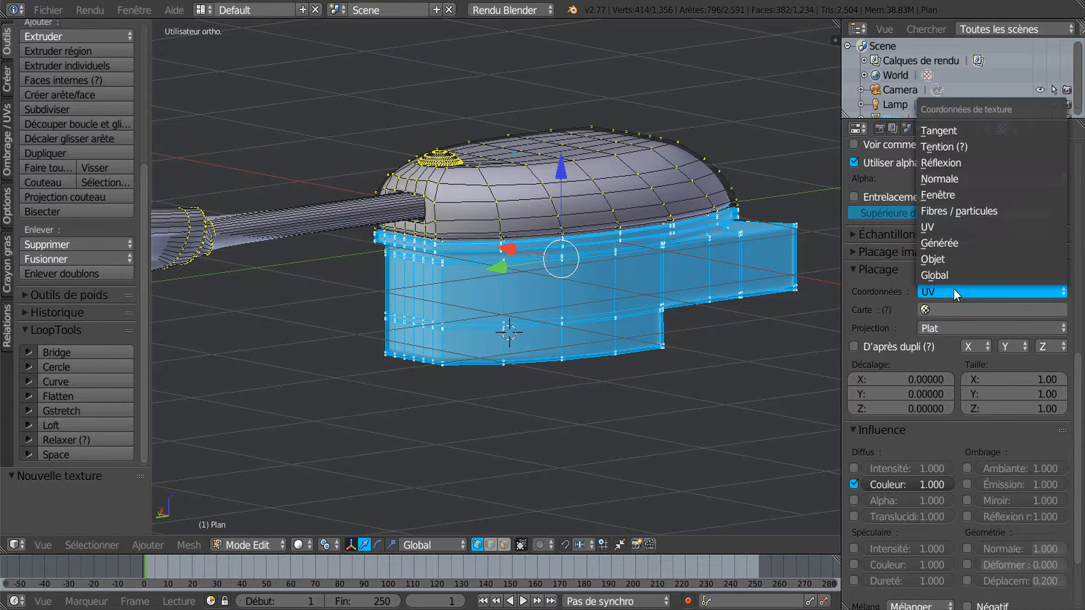
click(978, 184)
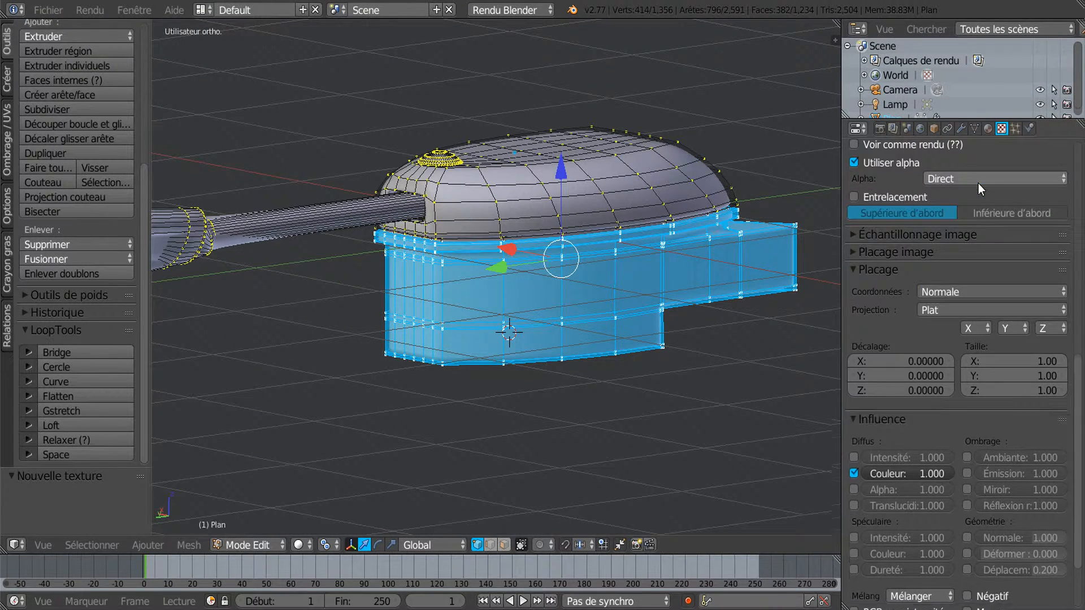
scroll(974, 243, down, 3)
scroll(978, 264, up, 3)
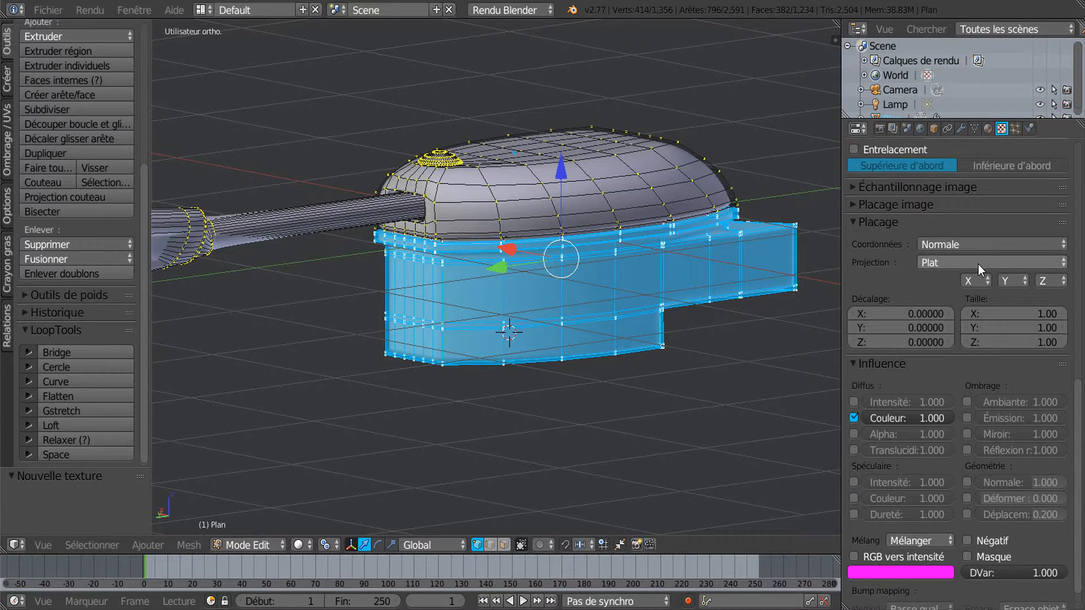
scroll(978, 264, up, 8)
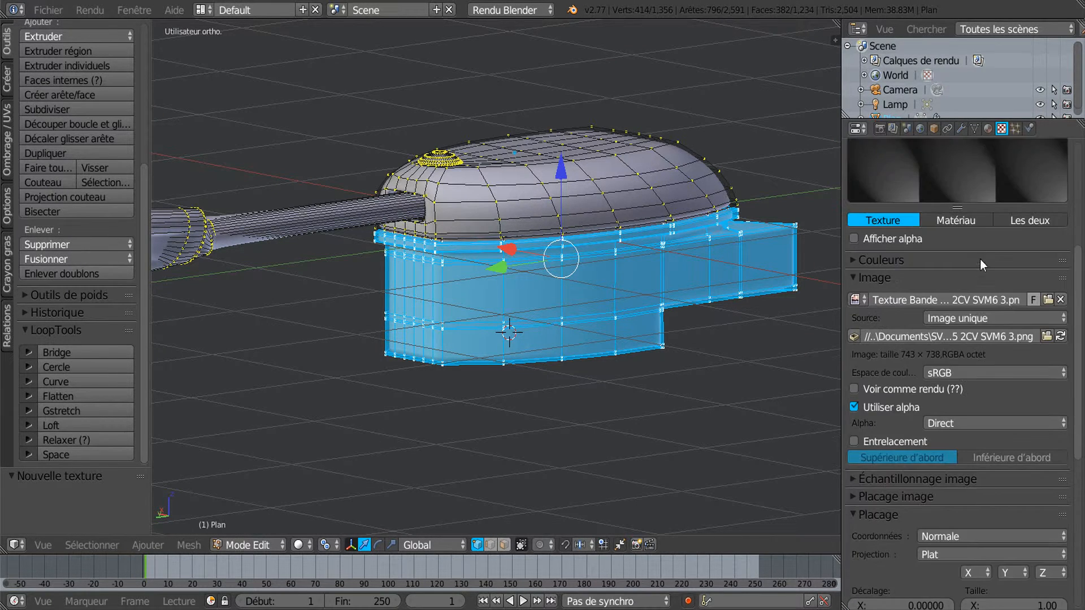
Assign the new material to the selected base housing and display the model in Object Mode with Matériau viewport shading
click(987, 128)
click(894, 200)
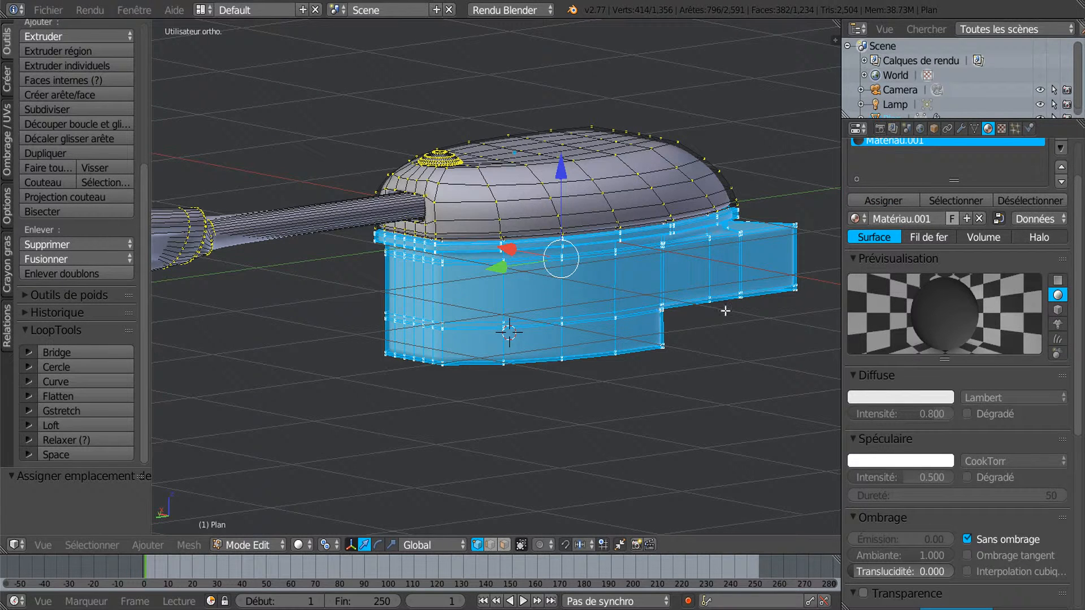
click(300, 546)
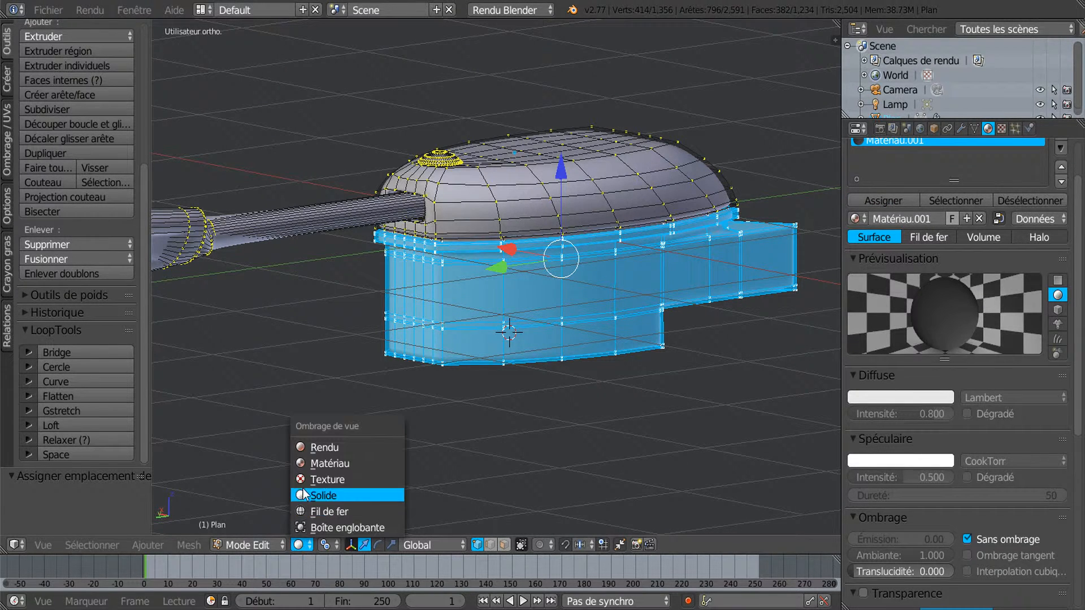
click(362, 463)
key(Tab)
middle_drag(466, 401, 590, 342)
scroll(590, 341, up, 1)
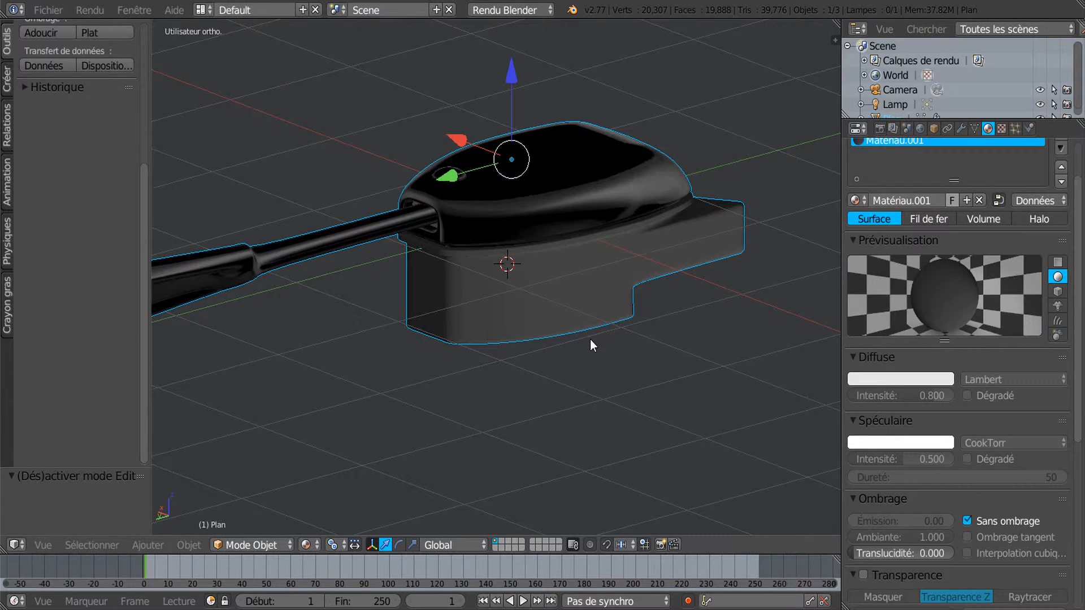
Replace the base material's texture image with the lighter SVM6 4.png version from the Texture Caoutchouc folder
click(1002, 128)
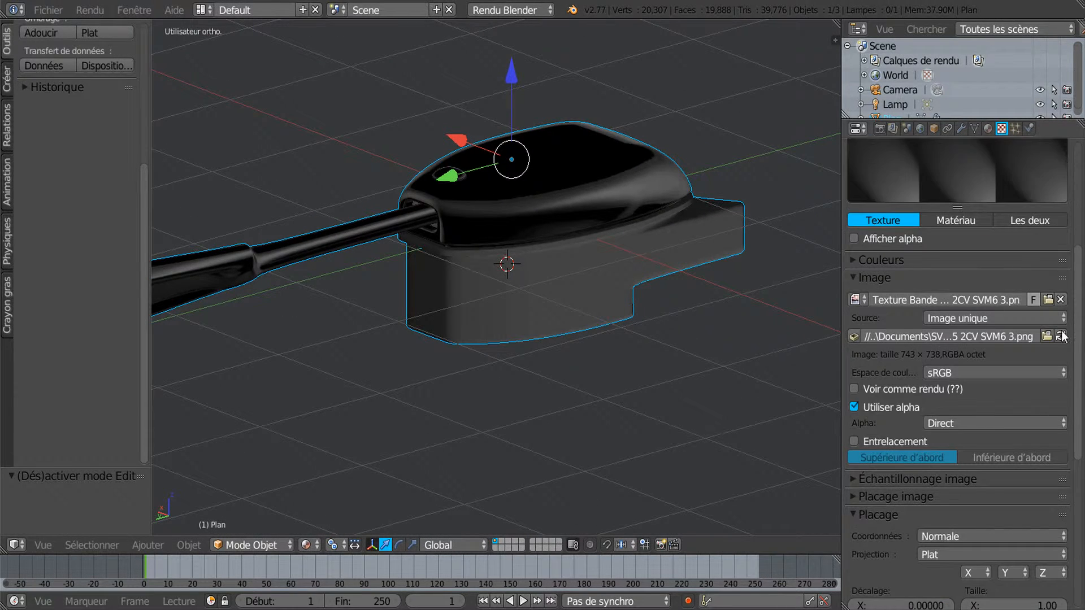
scroll(1044, 417, down, 5)
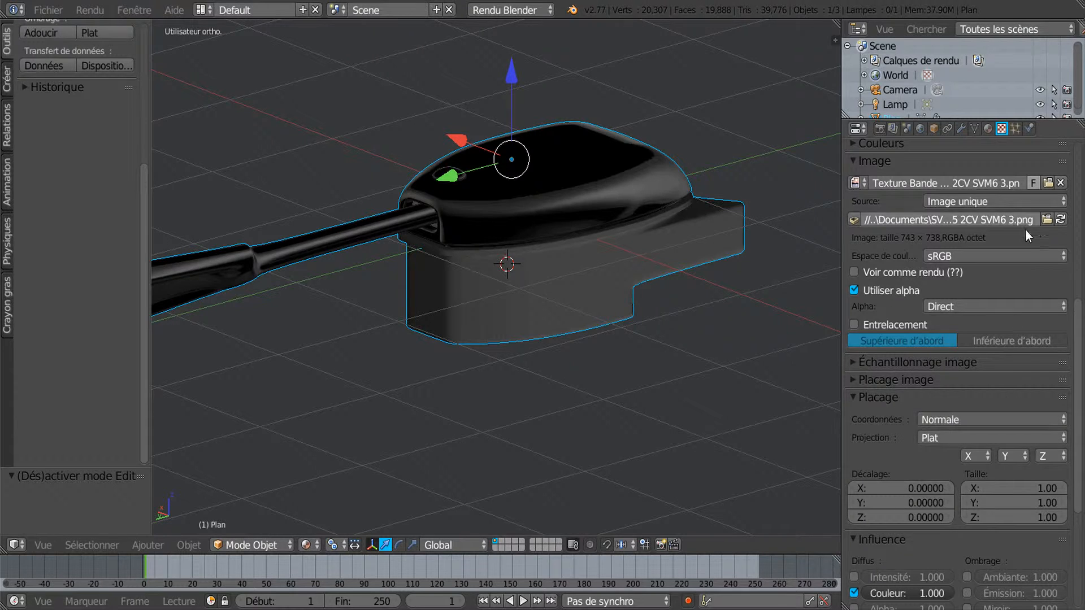
click(1048, 182)
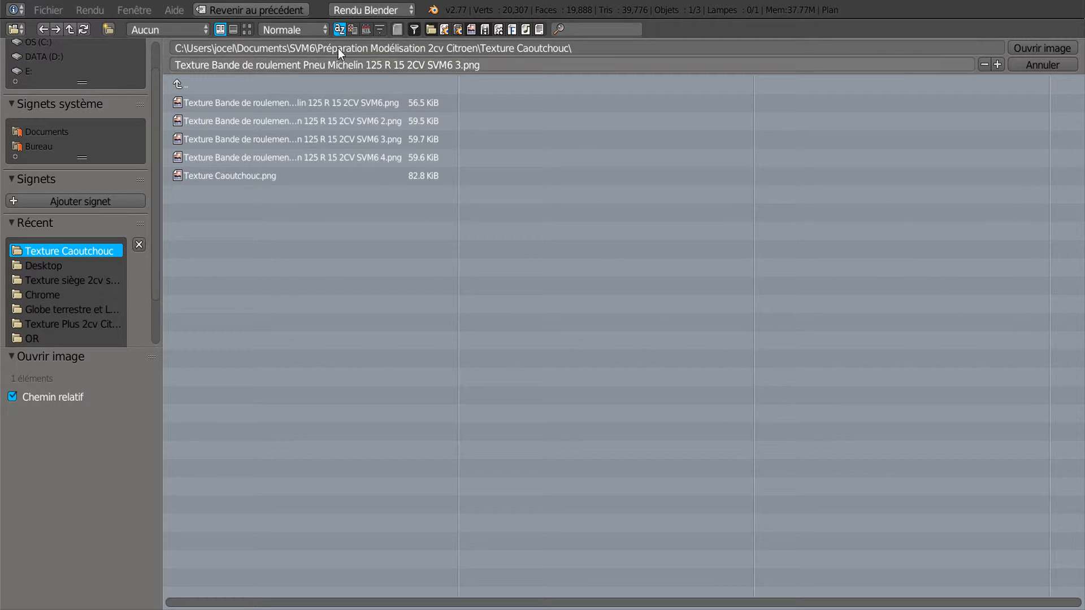
click(247, 29)
click(667, 110)
click(1025, 47)
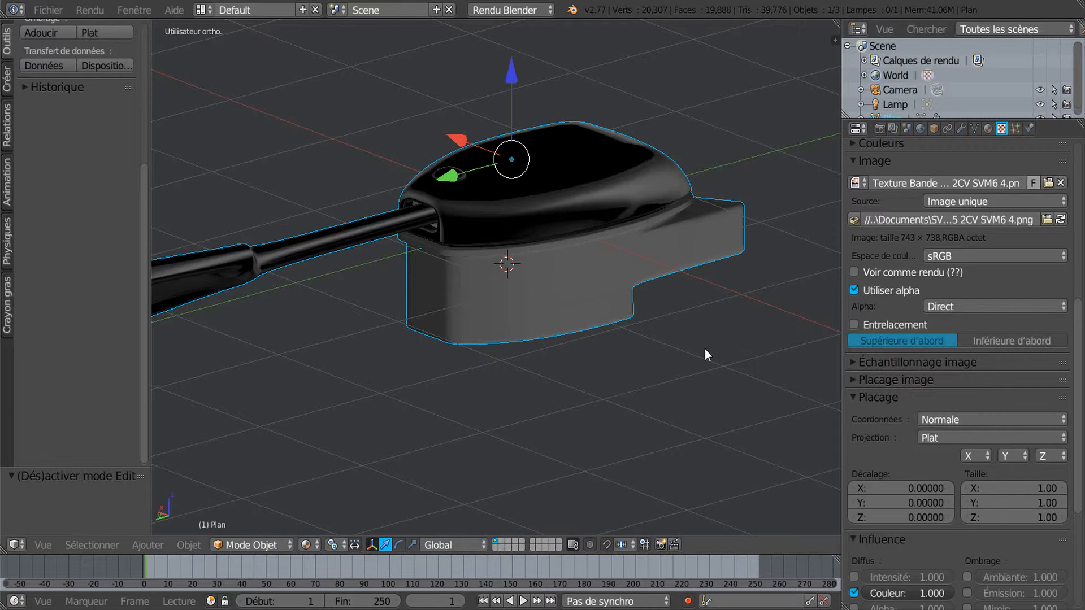
Enlarge the 3D view and examine the textured stalk, cover and base housing from several angles
middle_drag(582, 393, 600, 313)
middle_drag(658, 305, 529, 420)
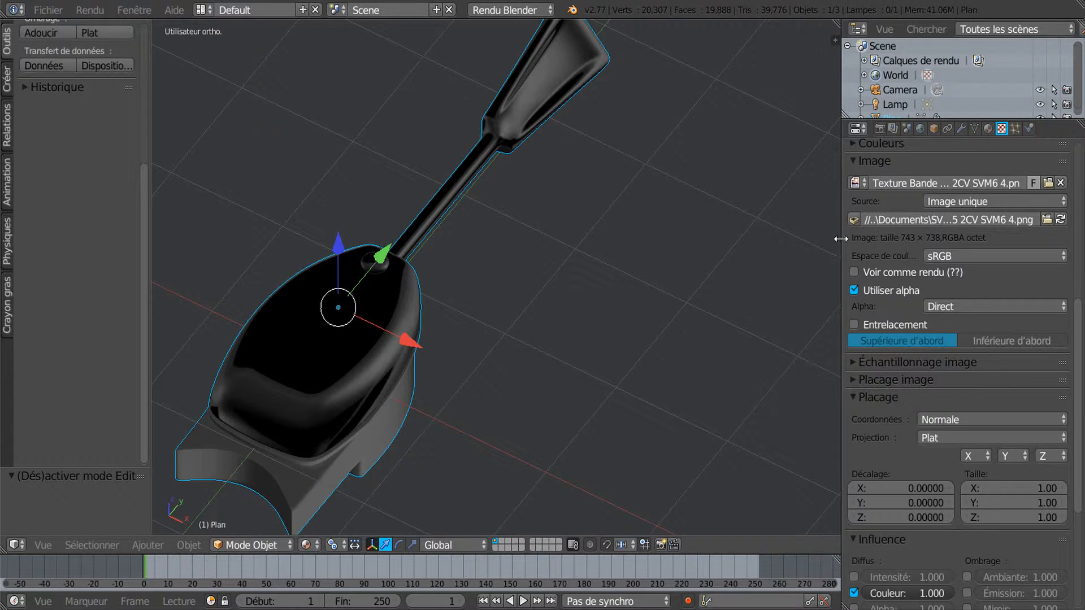
drag(840, 239, 995, 311)
middle_drag(735, 344, 621, 364)
scroll(585, 381, up, 3)
shift+middle_drag(605, 306, 488, 409)
scroll(630, 348, up, 3)
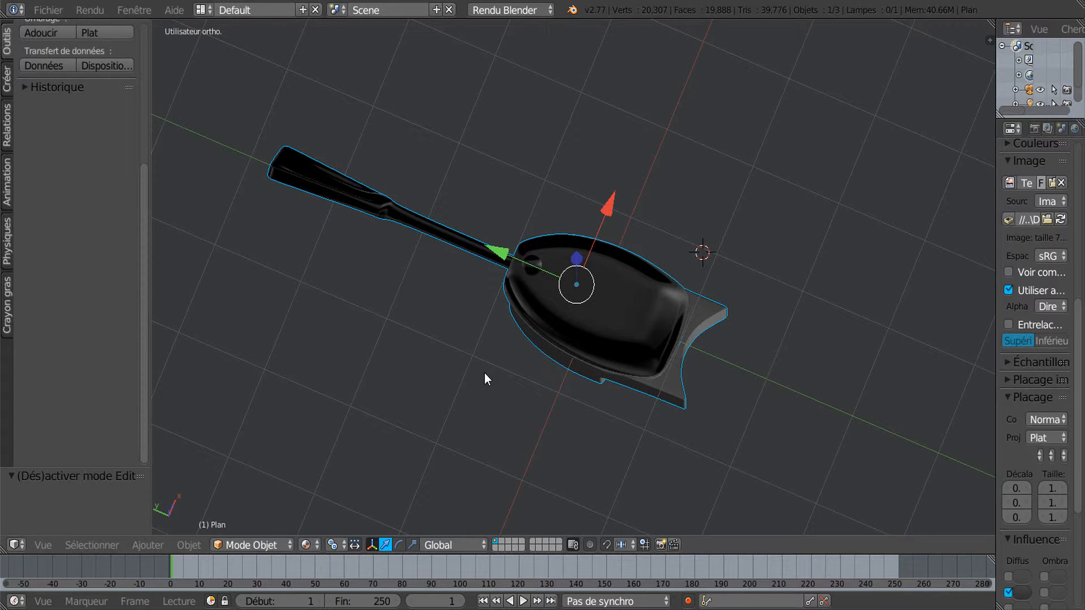
middle_drag(575, 425, 620, 435)
scroll(612, 344, up, 2)
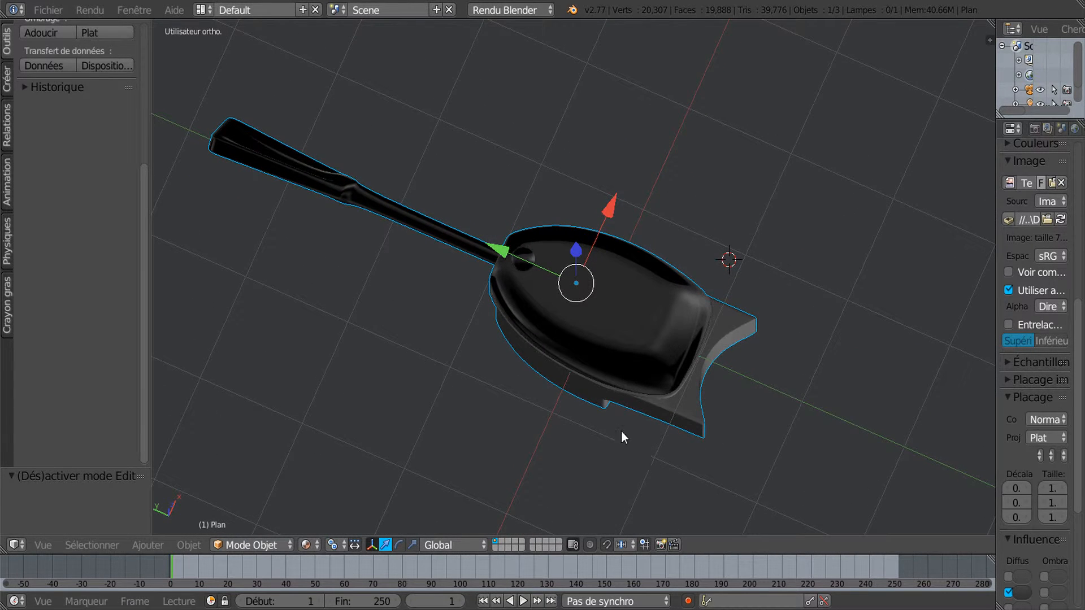
scroll(660, 426, up, 2)
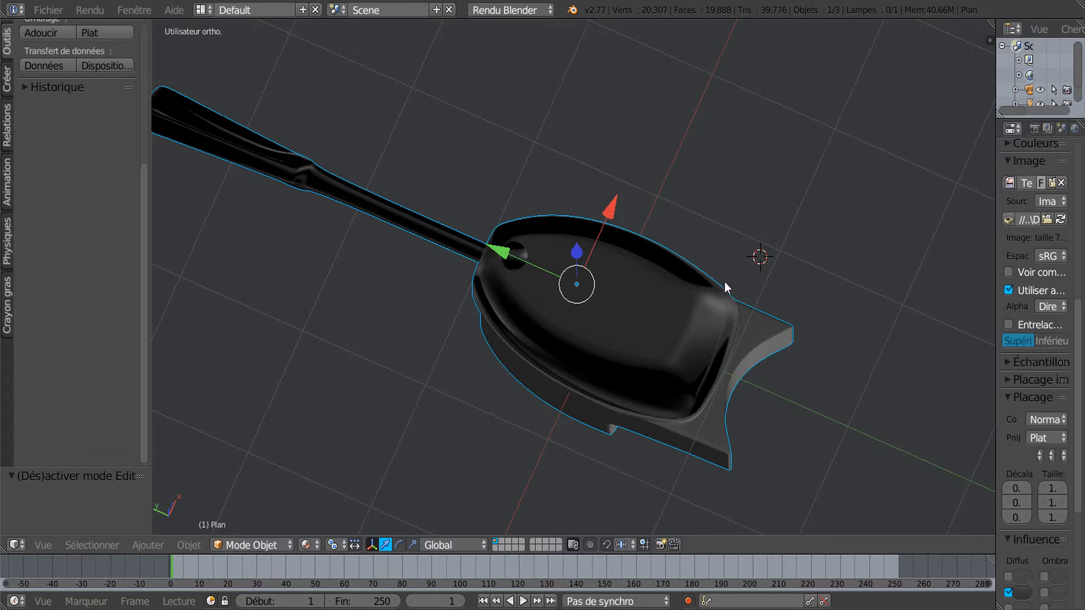
middle_drag(670, 315, 554, 359)
scroll(577, 346, up, 1)
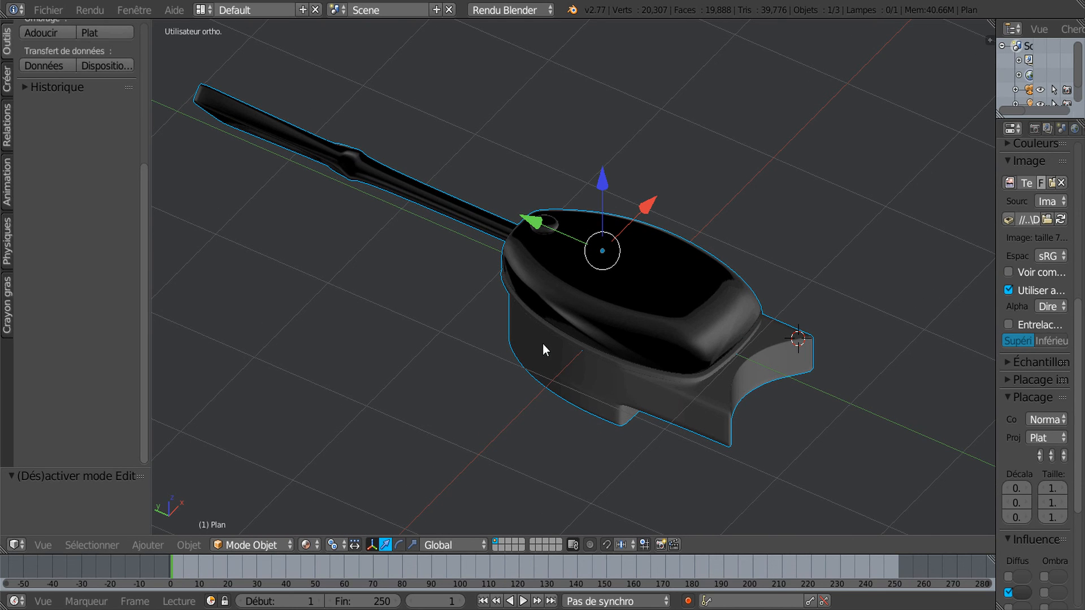